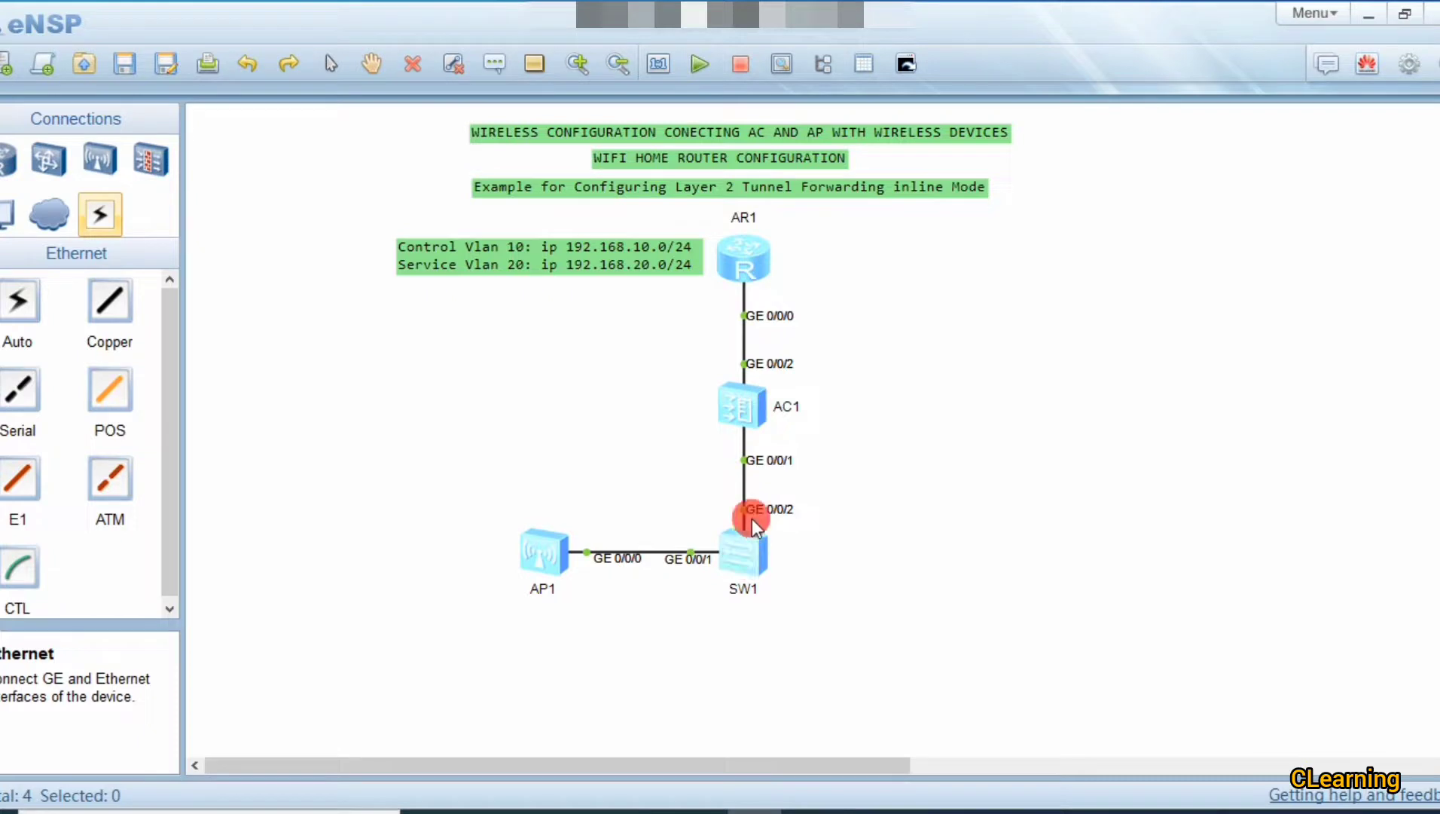
Step: Open the AC1 controller console, move it aside, and enter system view
double_click(739, 408)
drag(706, 121, 993, 106)
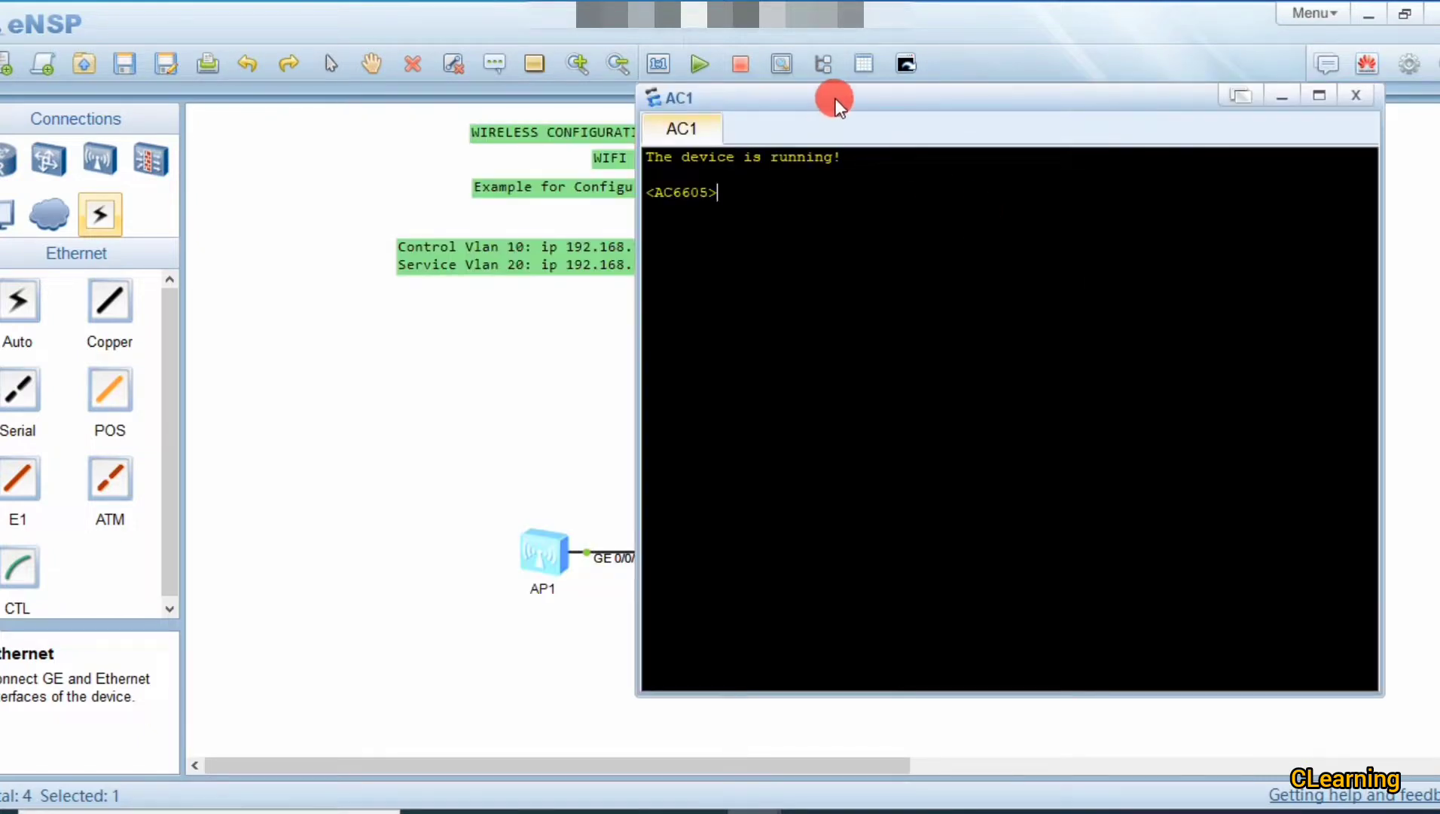
drag(830, 96, 991, 102)
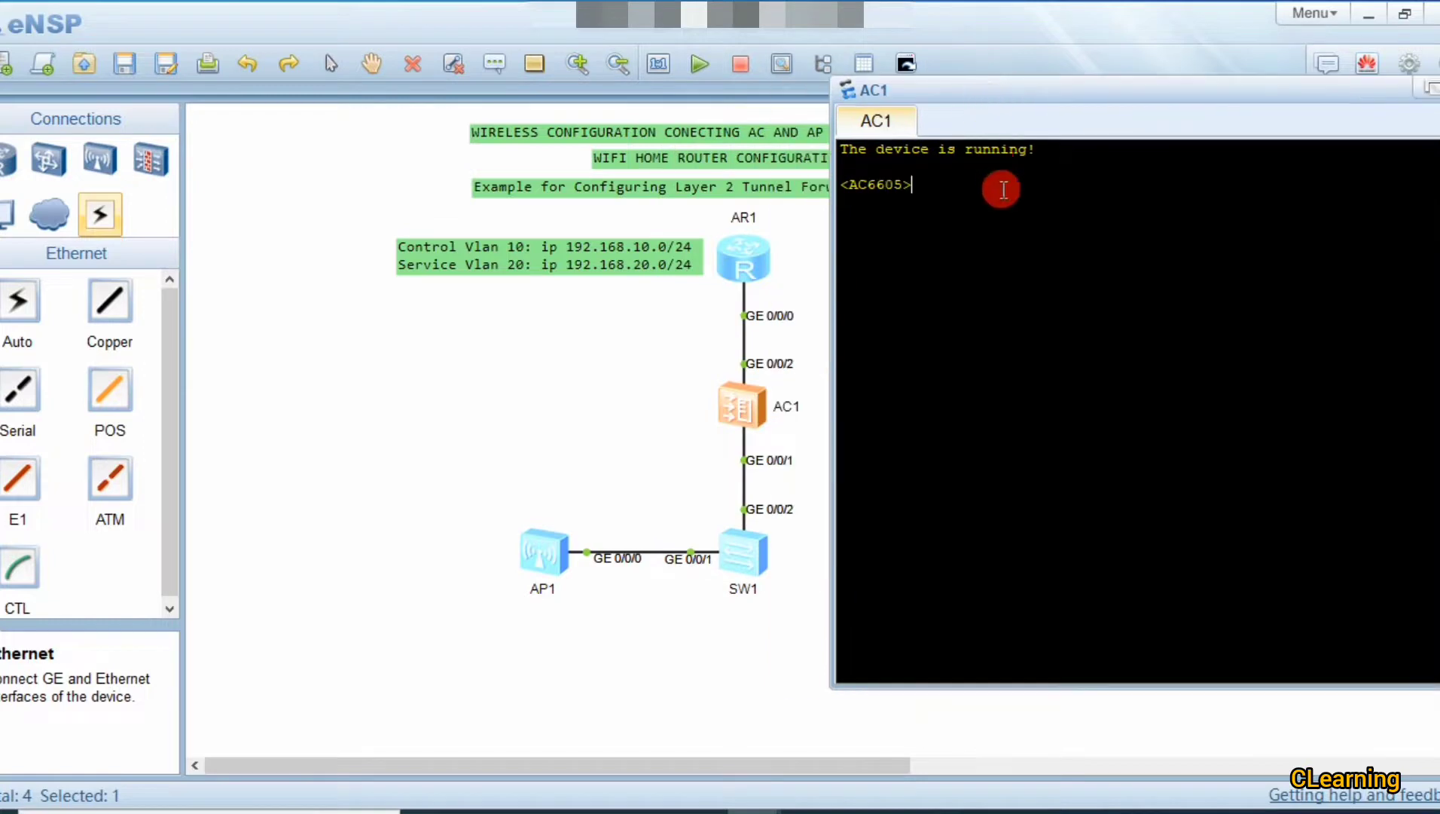
text(sys)
key(Return)
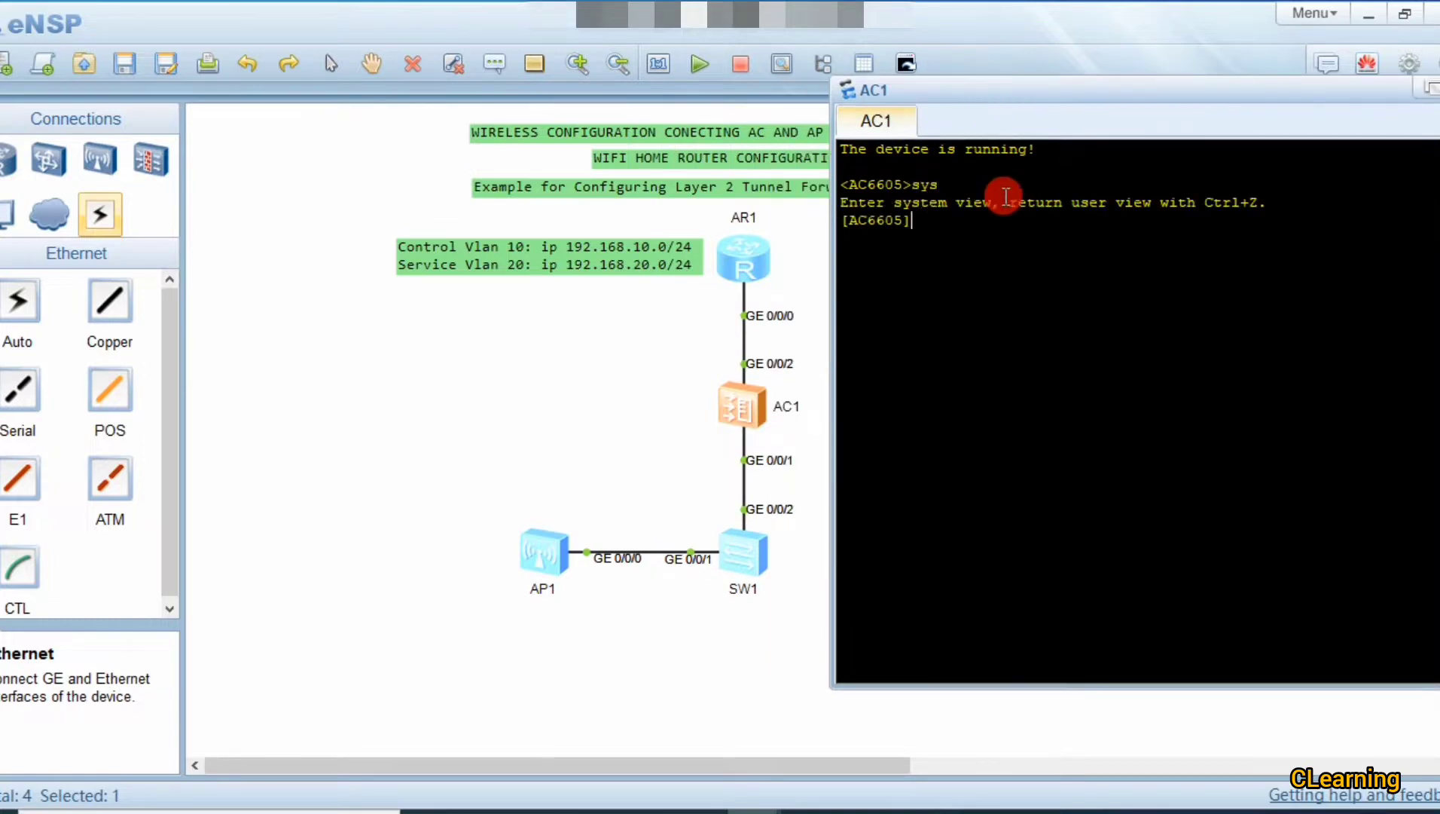
Step: Rename the controller to AC with sysname
text(sys)
key(Tab)
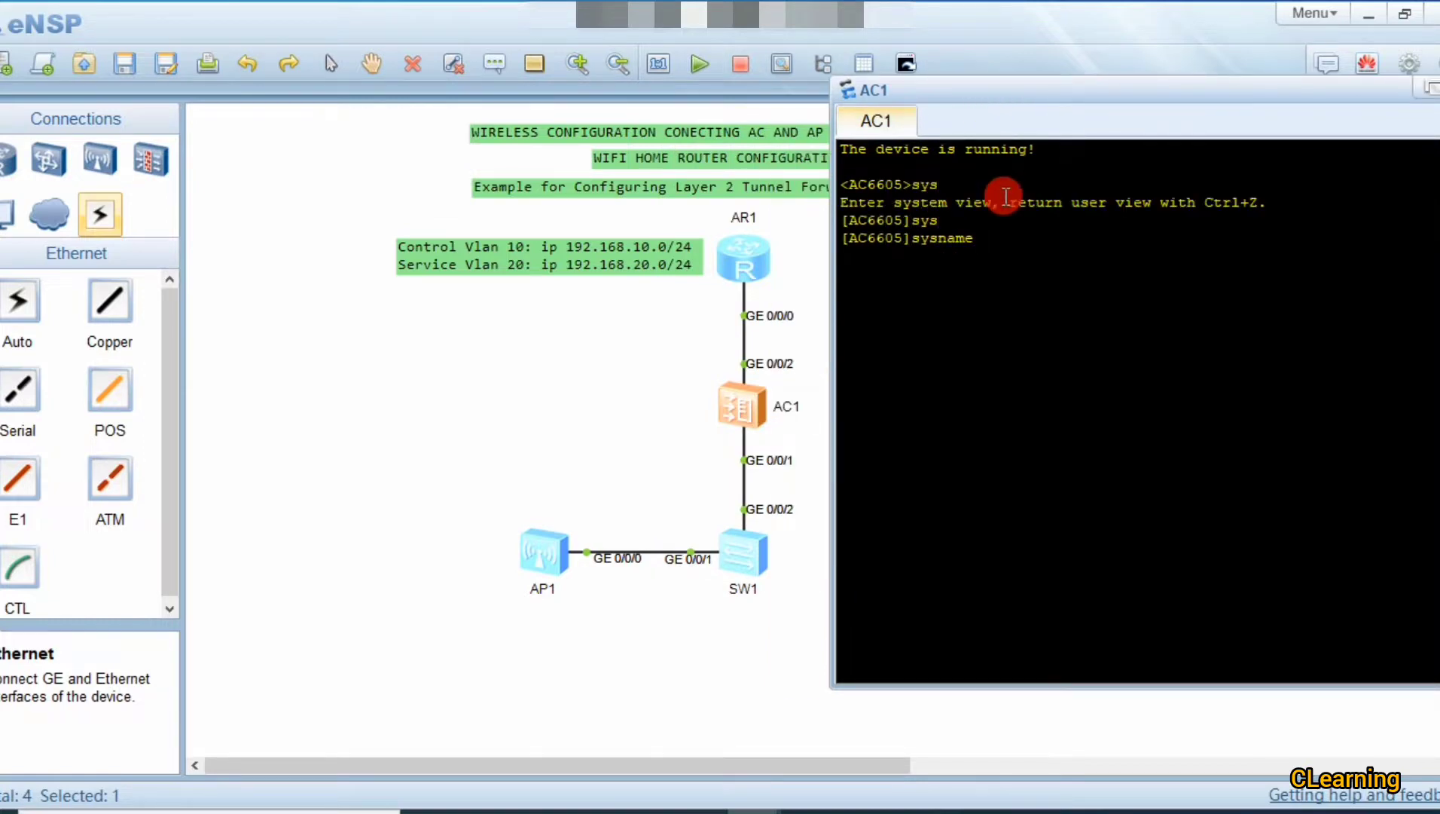
text(AC)
key(Return)
key(Return)
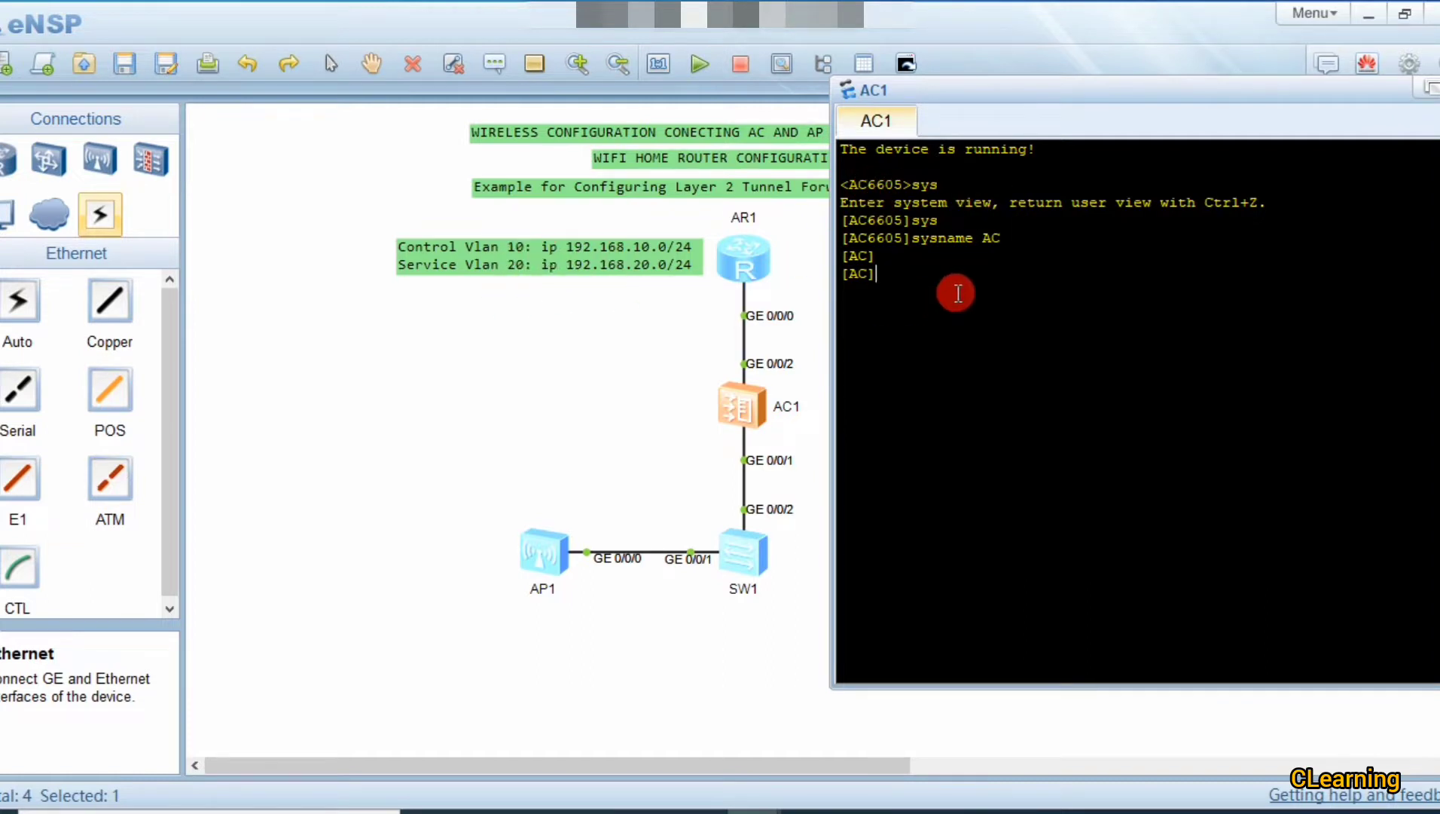
Step: Create VLANs 10 and 20 with vlan batch 10 20
text(vl)
key(Tab)
text(b)
key(Tab)
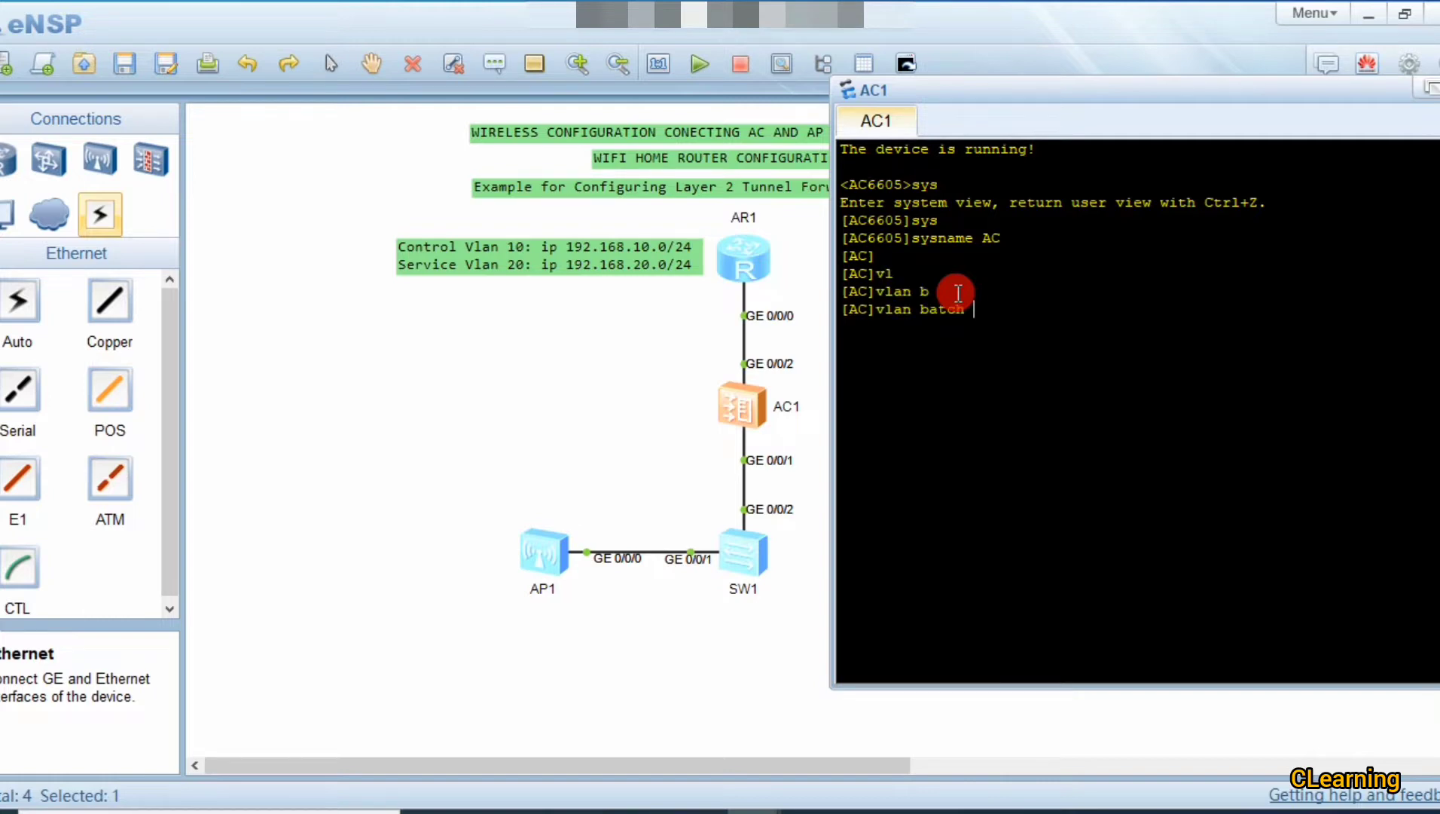
text(10 20)
key(Return)
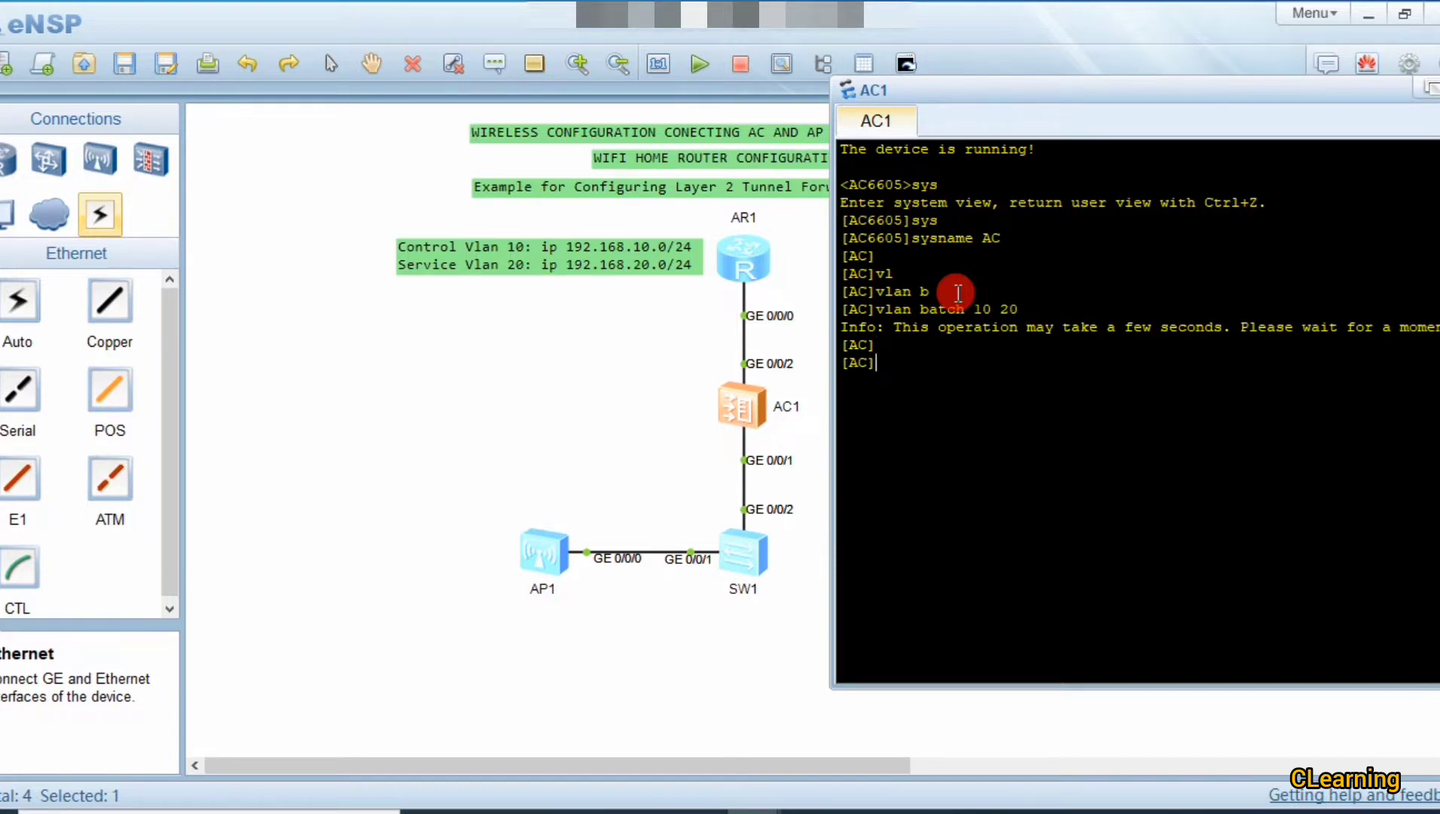
Step: Enter interface Vlanif 10 and assign it IP address 192.168.10.1/24
text(int)
key(Tab)
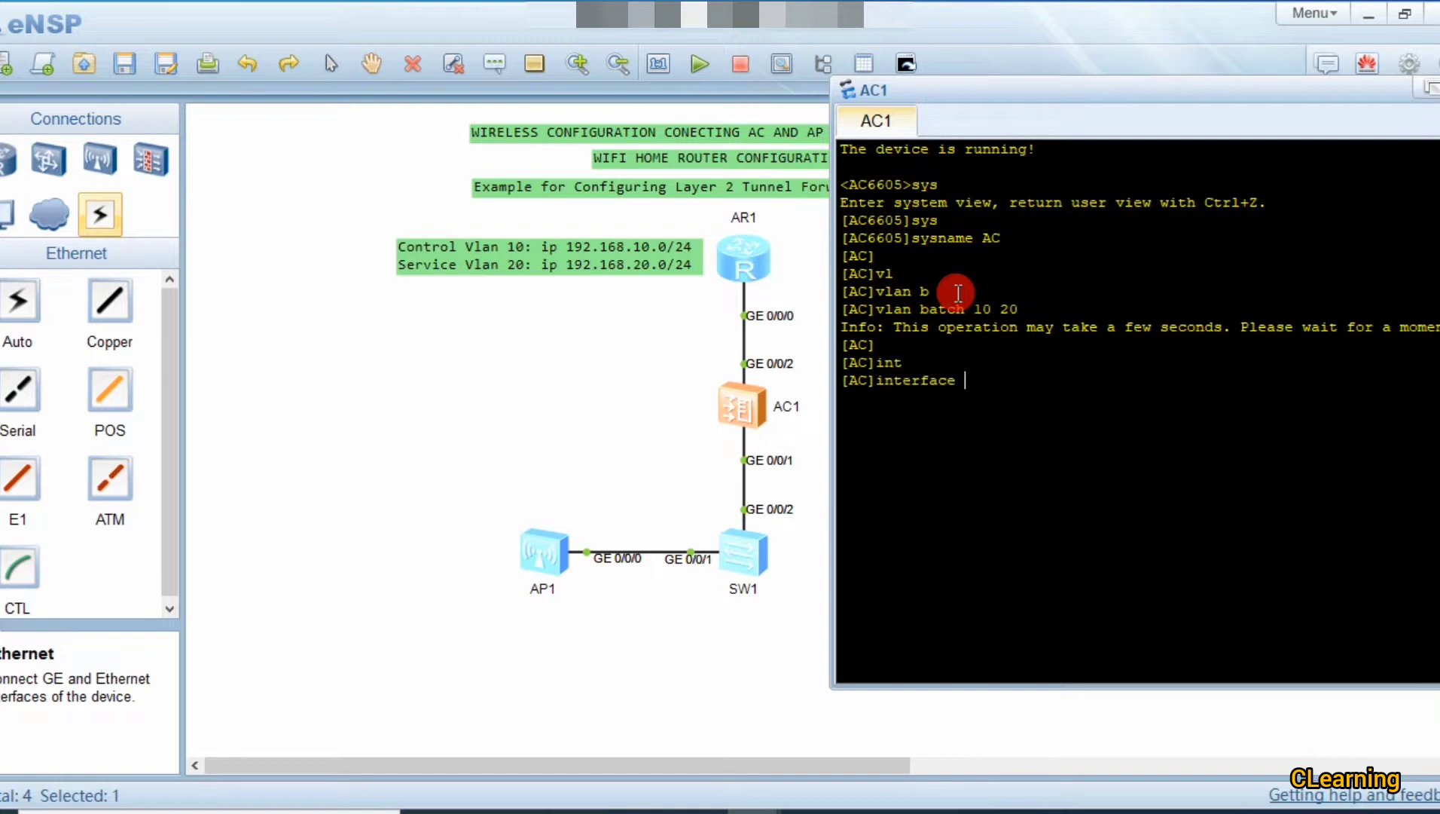
text(v)
key(Tab)
text(10)
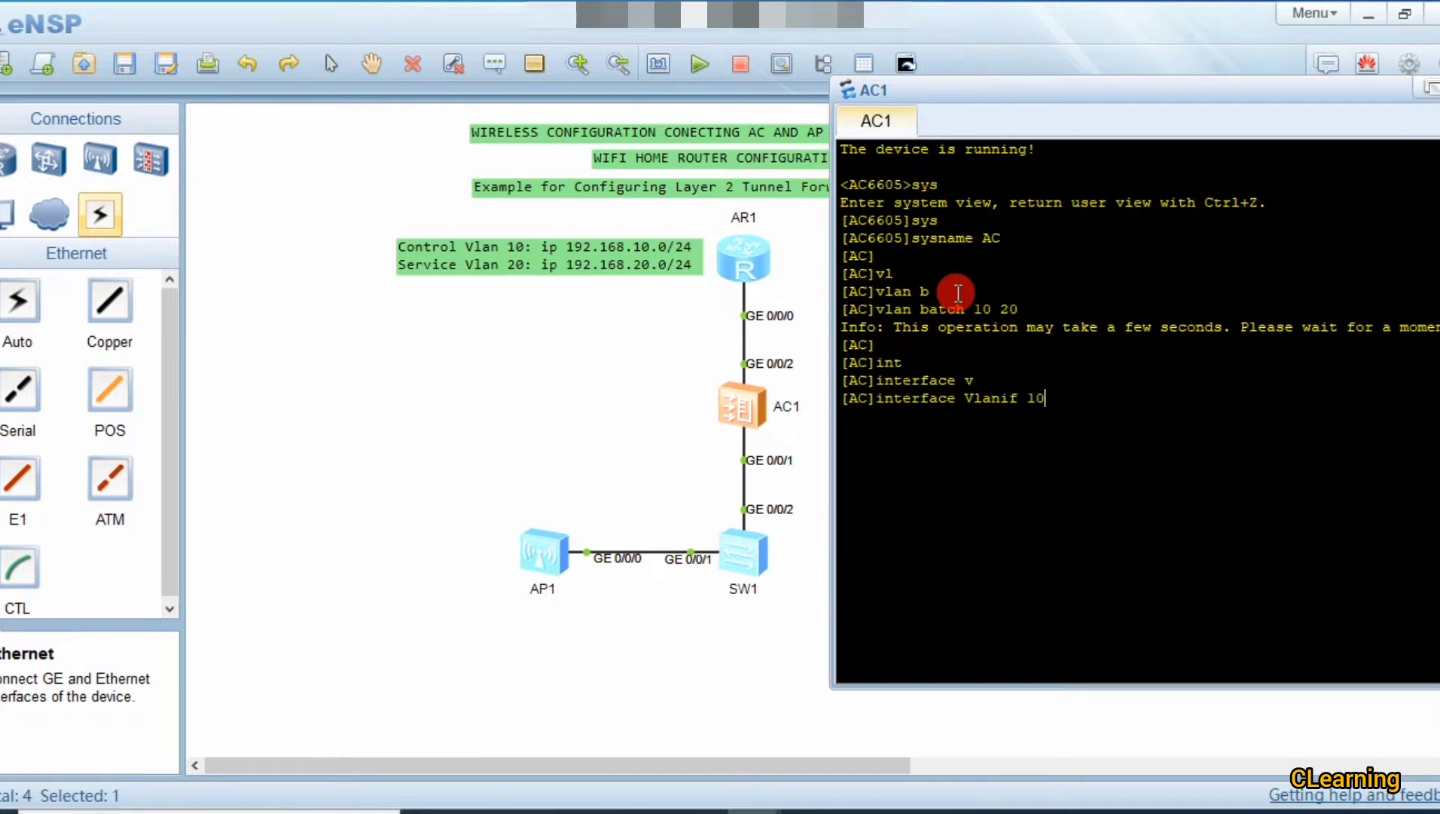
key(Return)
text(ip ad)
key(Tab)
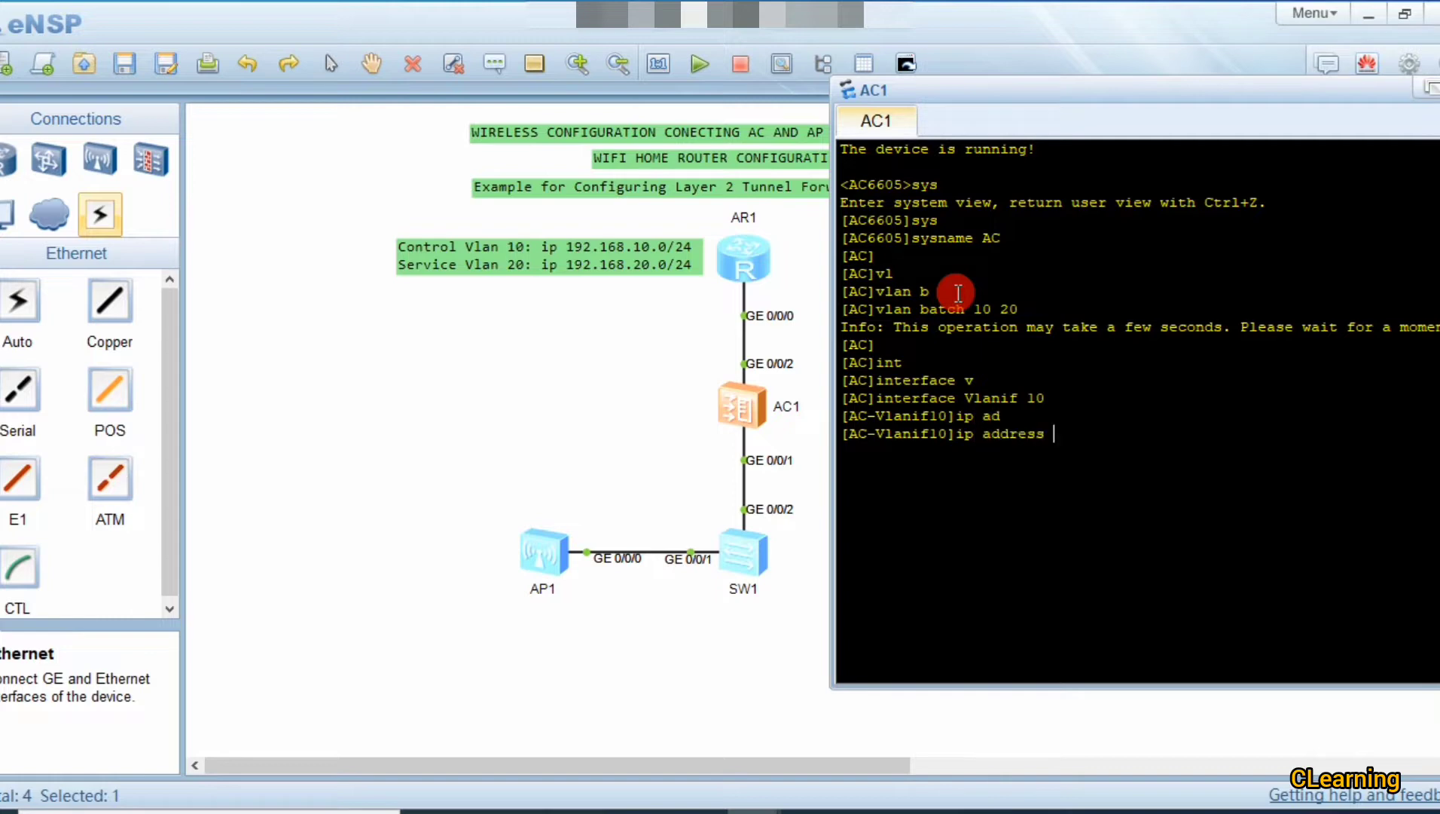
text(192.168.10.1 24)
key(Return)
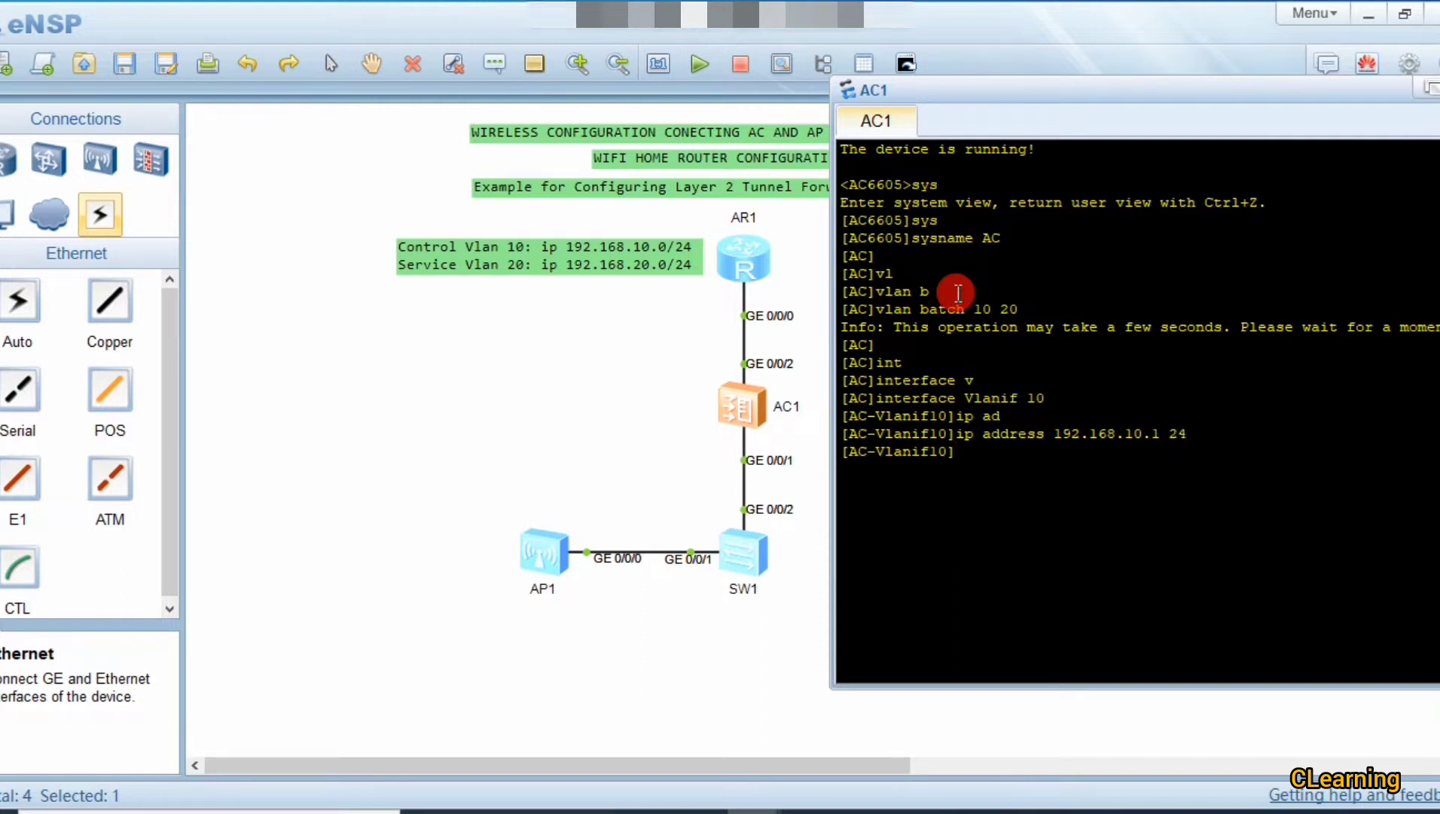
Step: Try dhcp select interface on Vlanif 10, which is refused, and review the output
text(dh)
key(Tab)
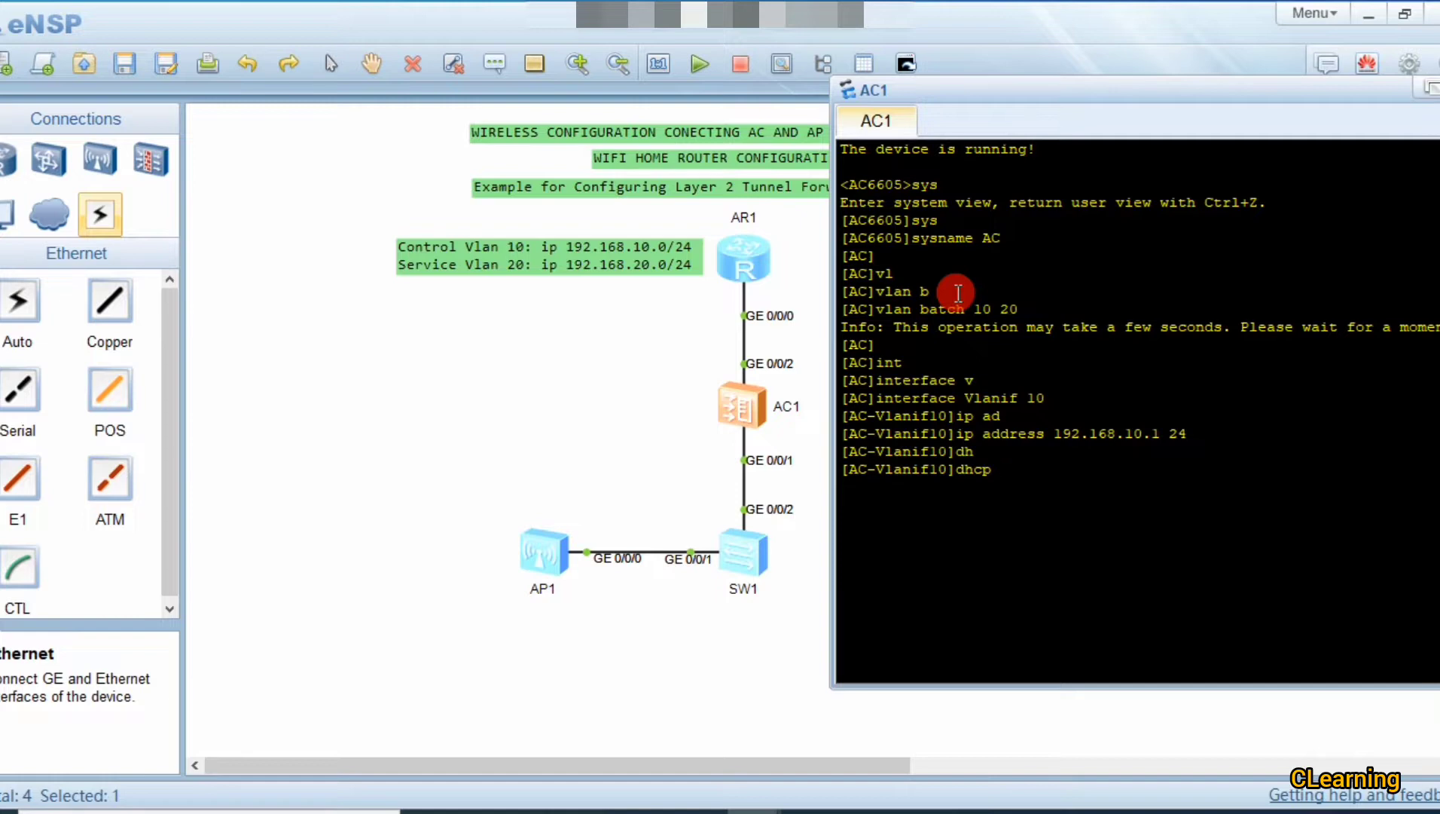
text(se)
key(Tab)
text(in)
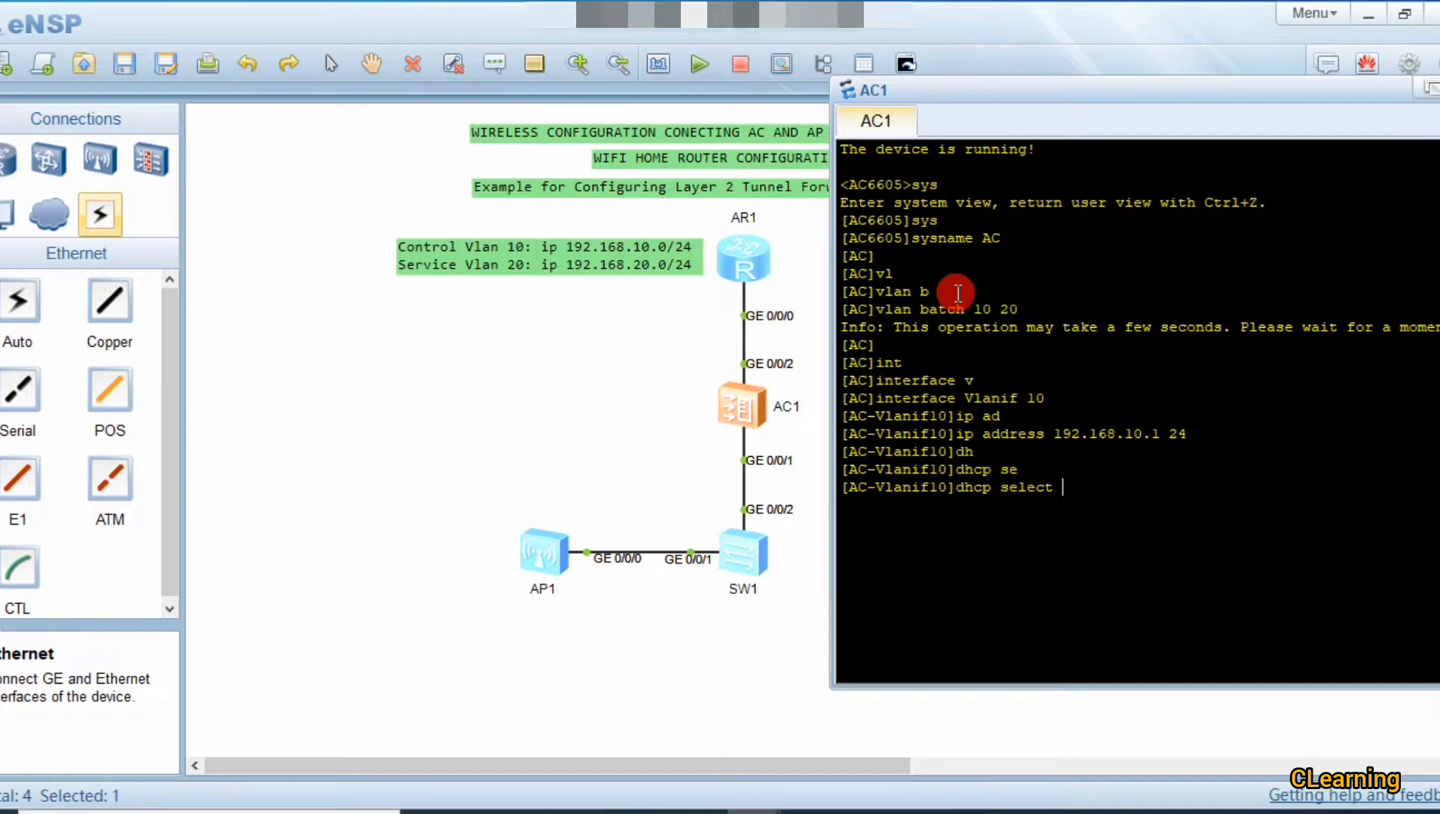
key(Tab)
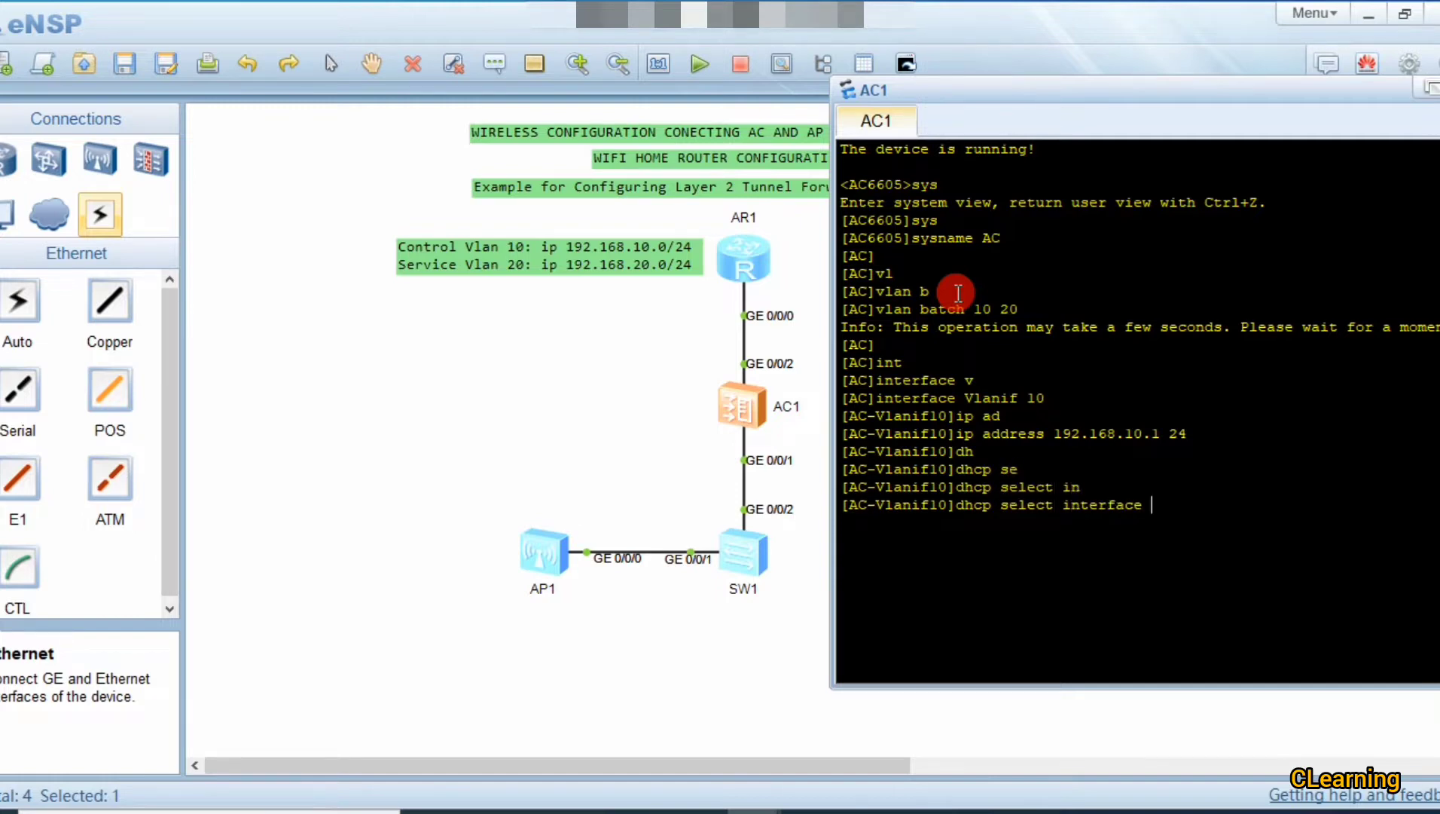
drag(1173, 507, 958, 520)
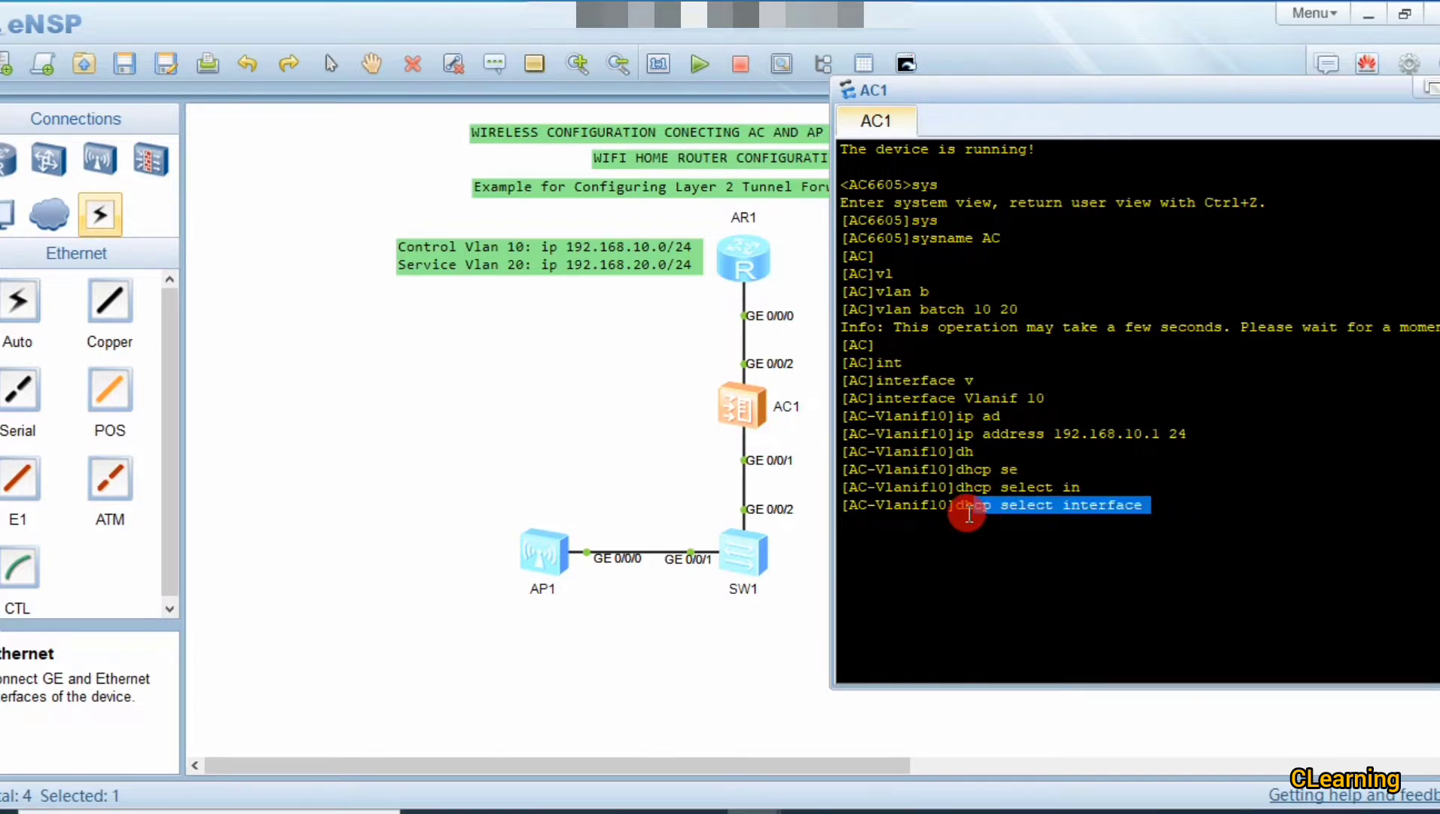
click(975, 524)
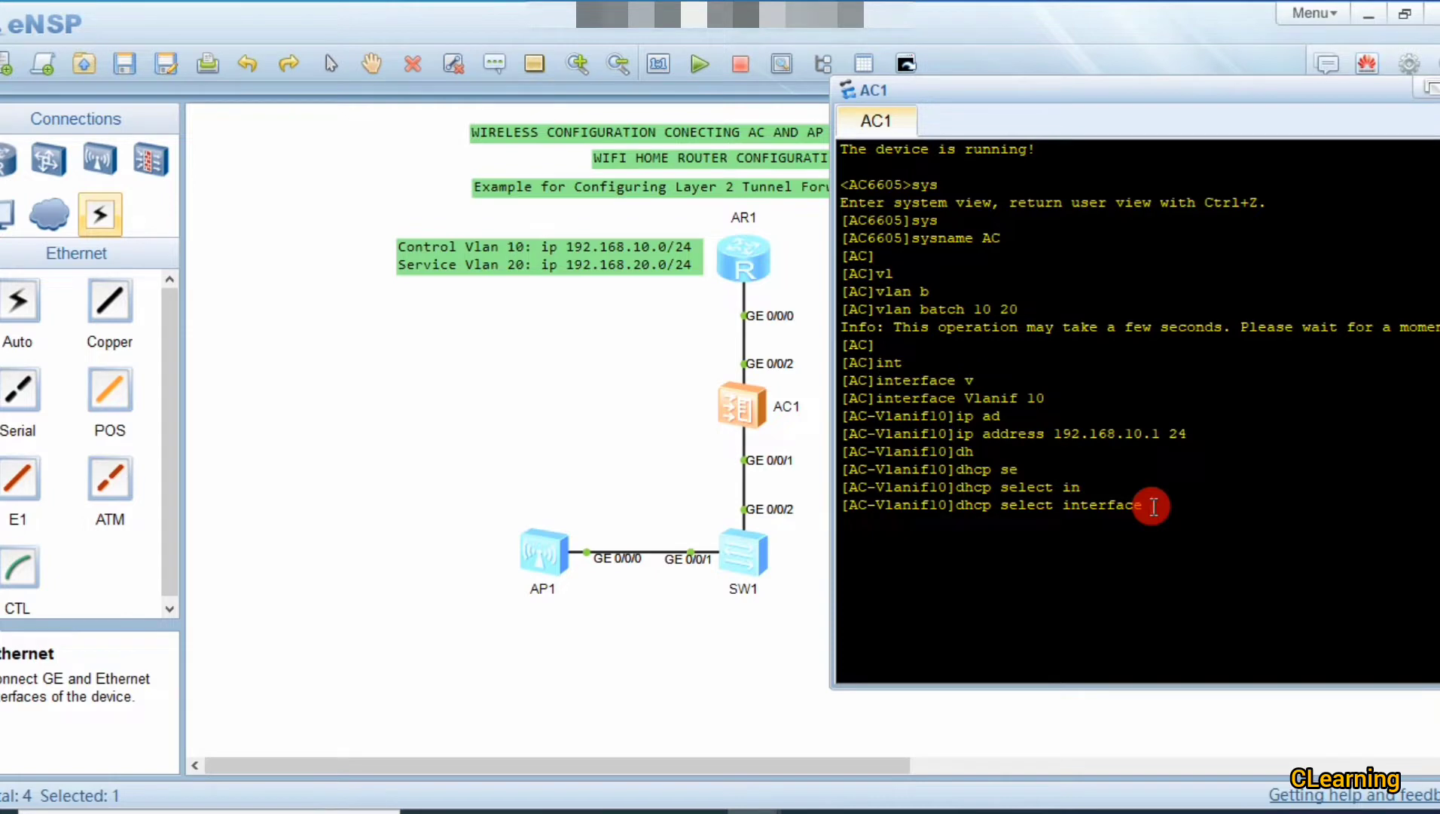
key(Return)
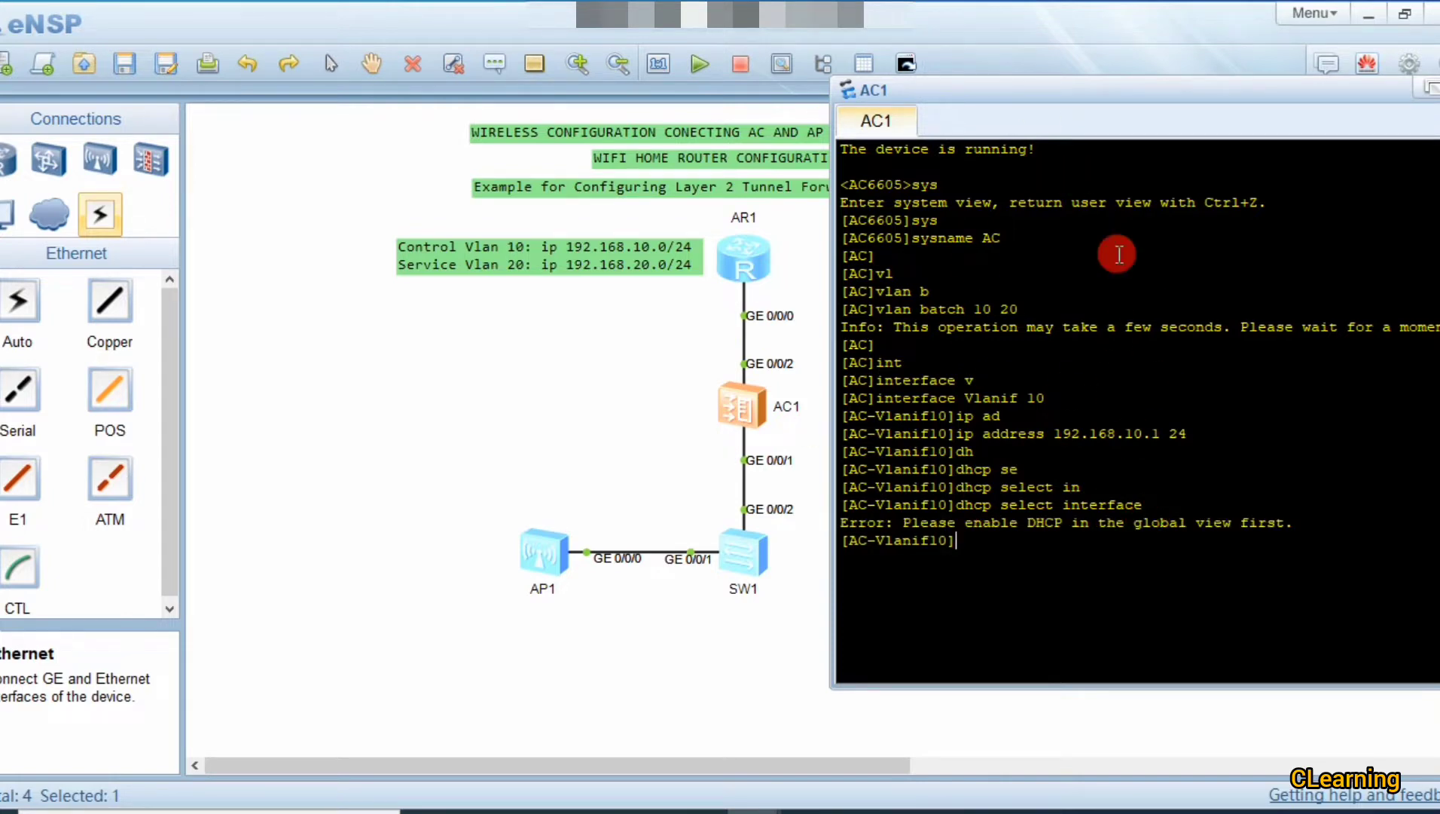
drag(1192, 439, 1021, 439)
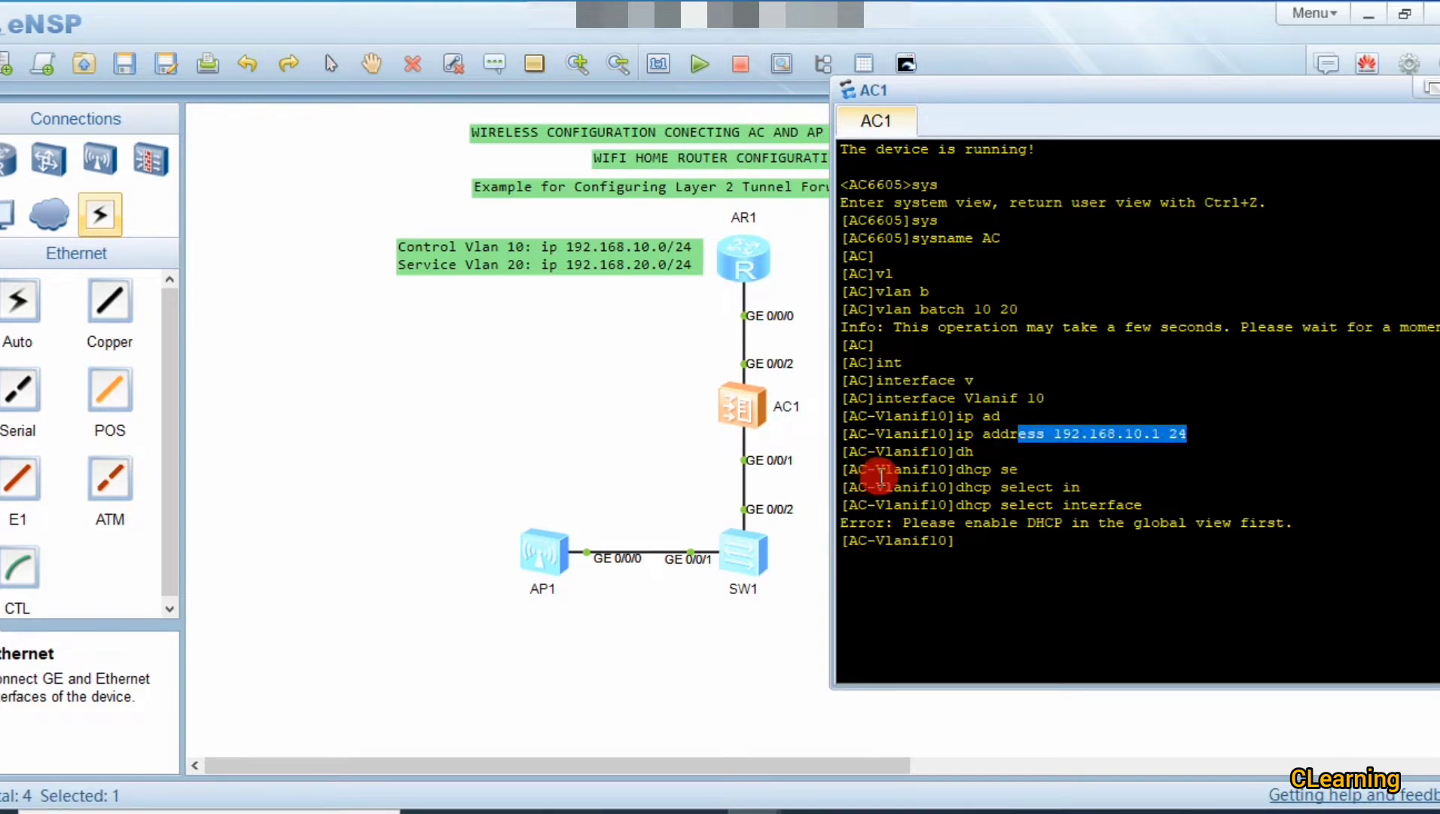
click(1022, 445)
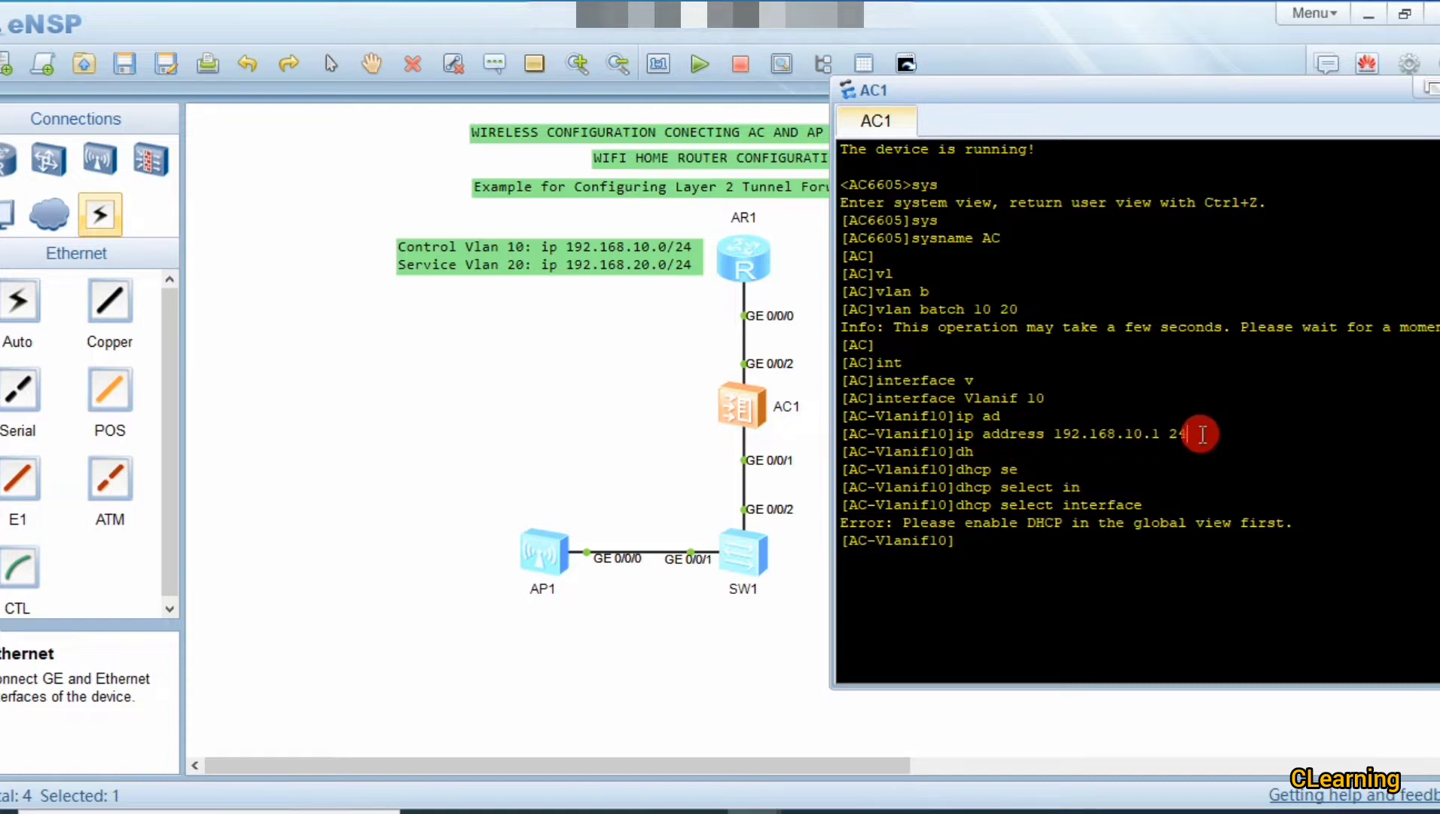
drag(840, 450, 955, 451)
click(1042, 552)
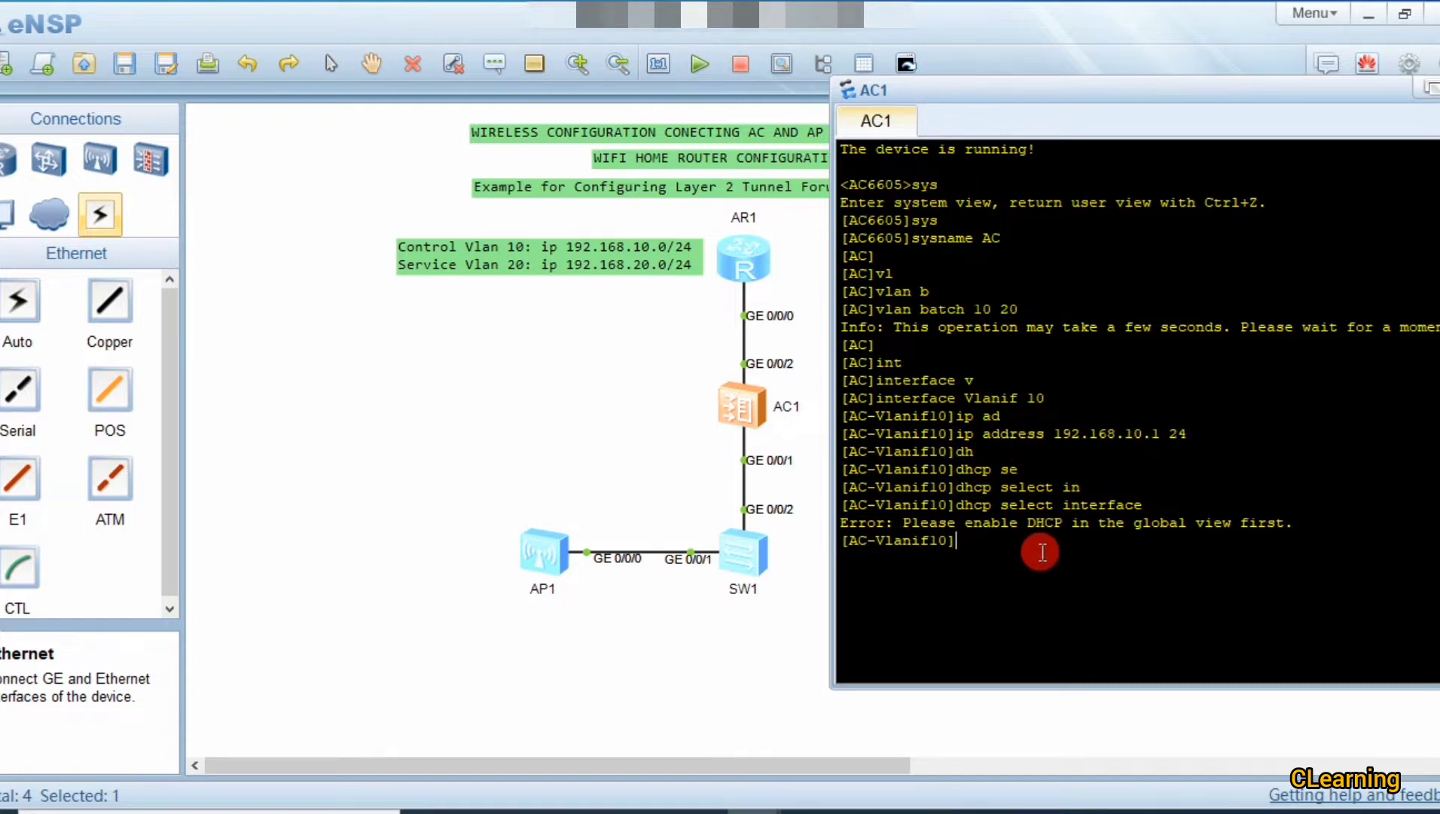
Step: Return to system view and enable DHCP globally with dhcp enable
text(e)
key(BackSpace)
text(q)
key(Return)
text(en)
key(Tab)
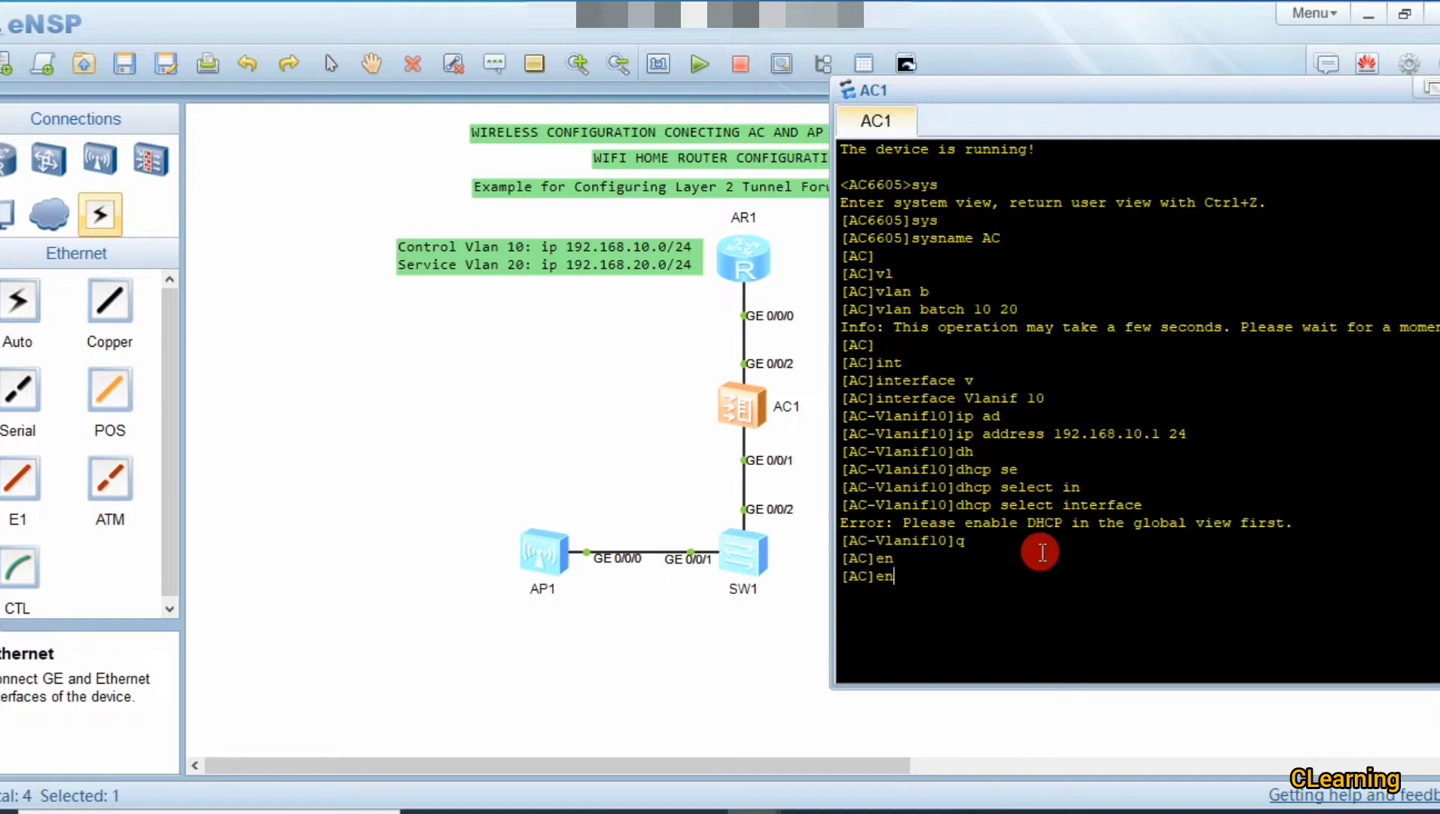
key(Tab)
key(BackSpace)
key(BackSpace)
text(dh)
key(Tab)
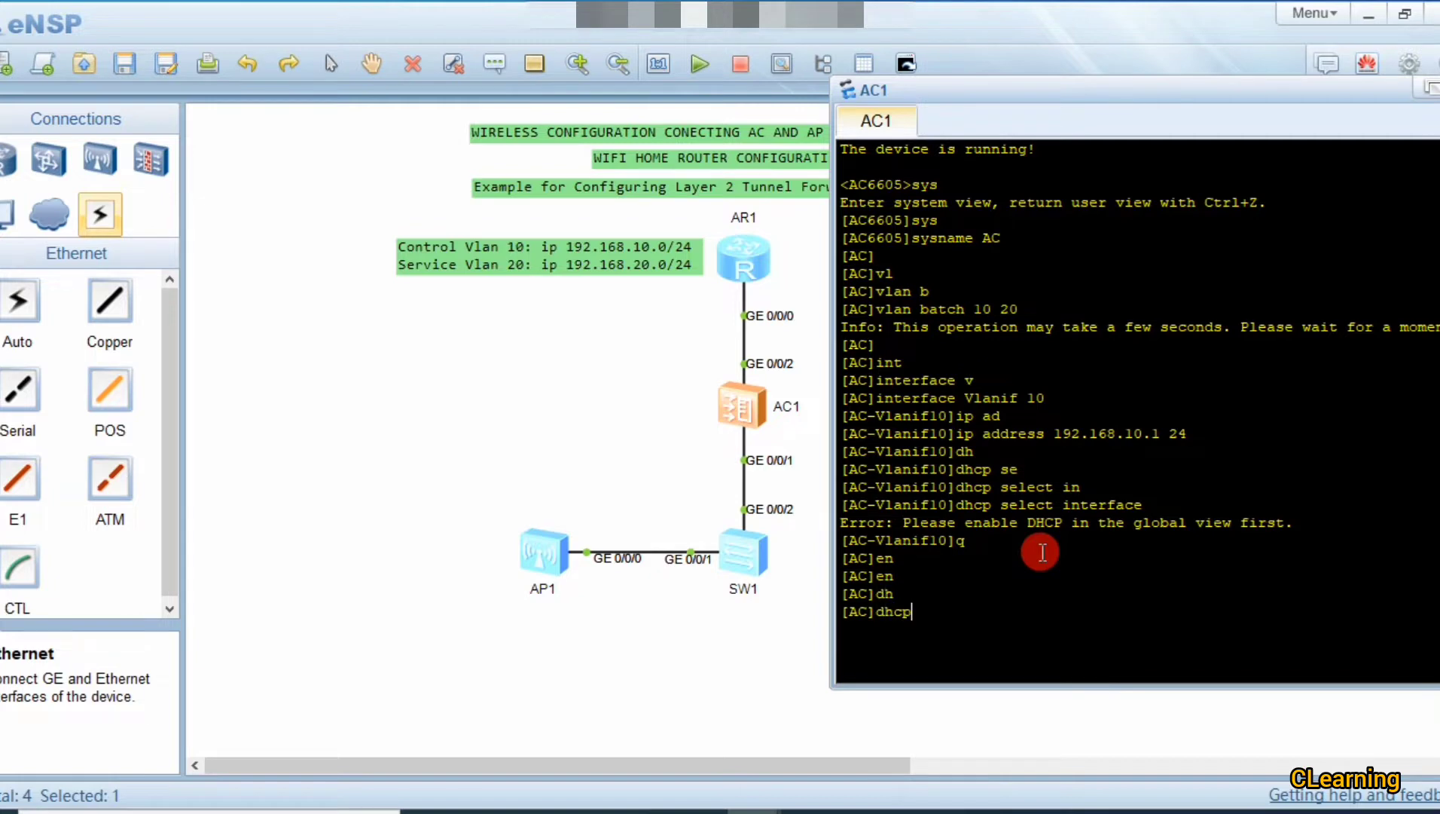
text(en)
key(Tab)
key(Return)
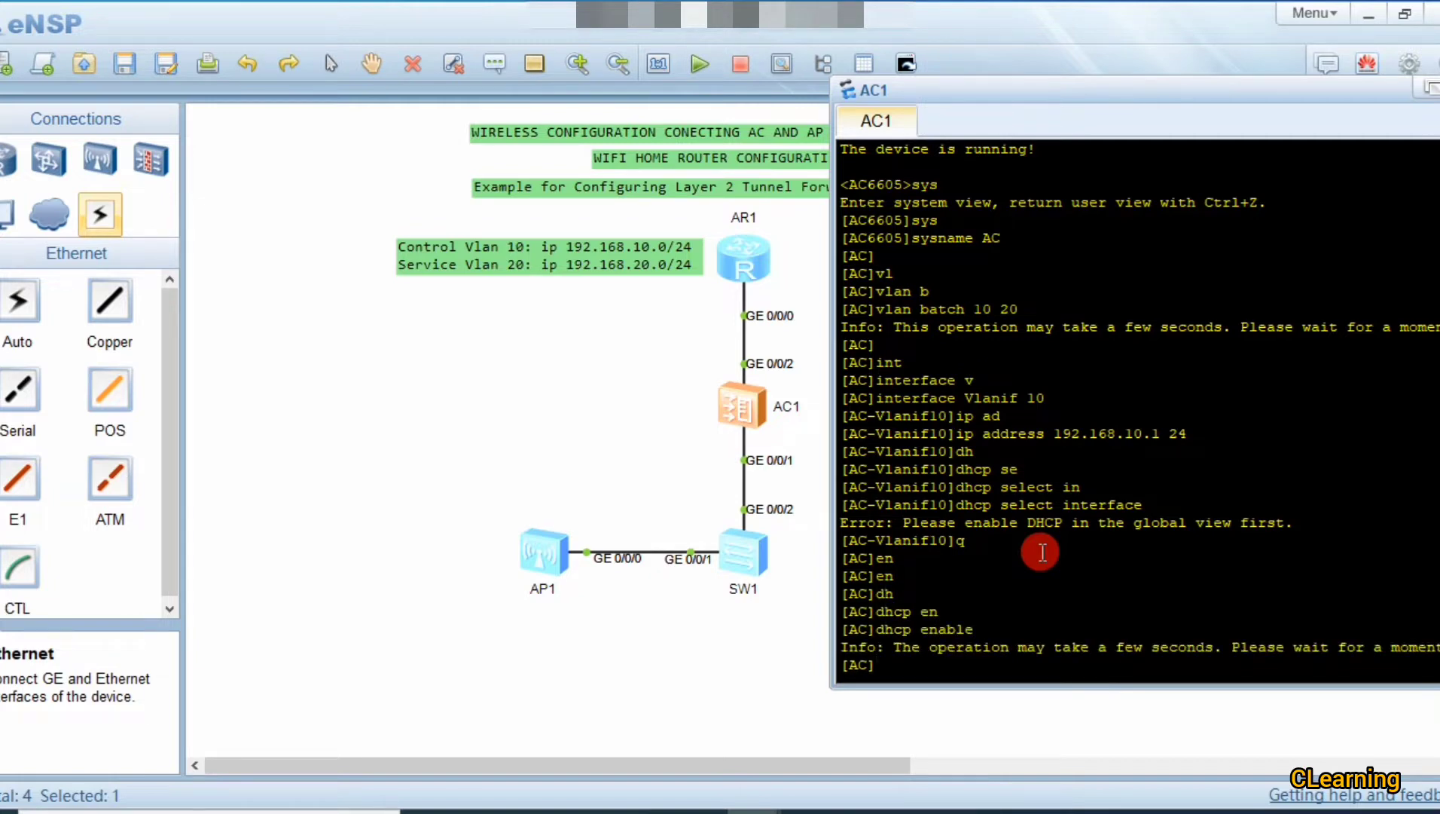
Step: Re-enter Vlanif 10 and apply dhcp select interface successfully
key(Up)
key(Up)
key(Up)
key(Up)
key(Up)
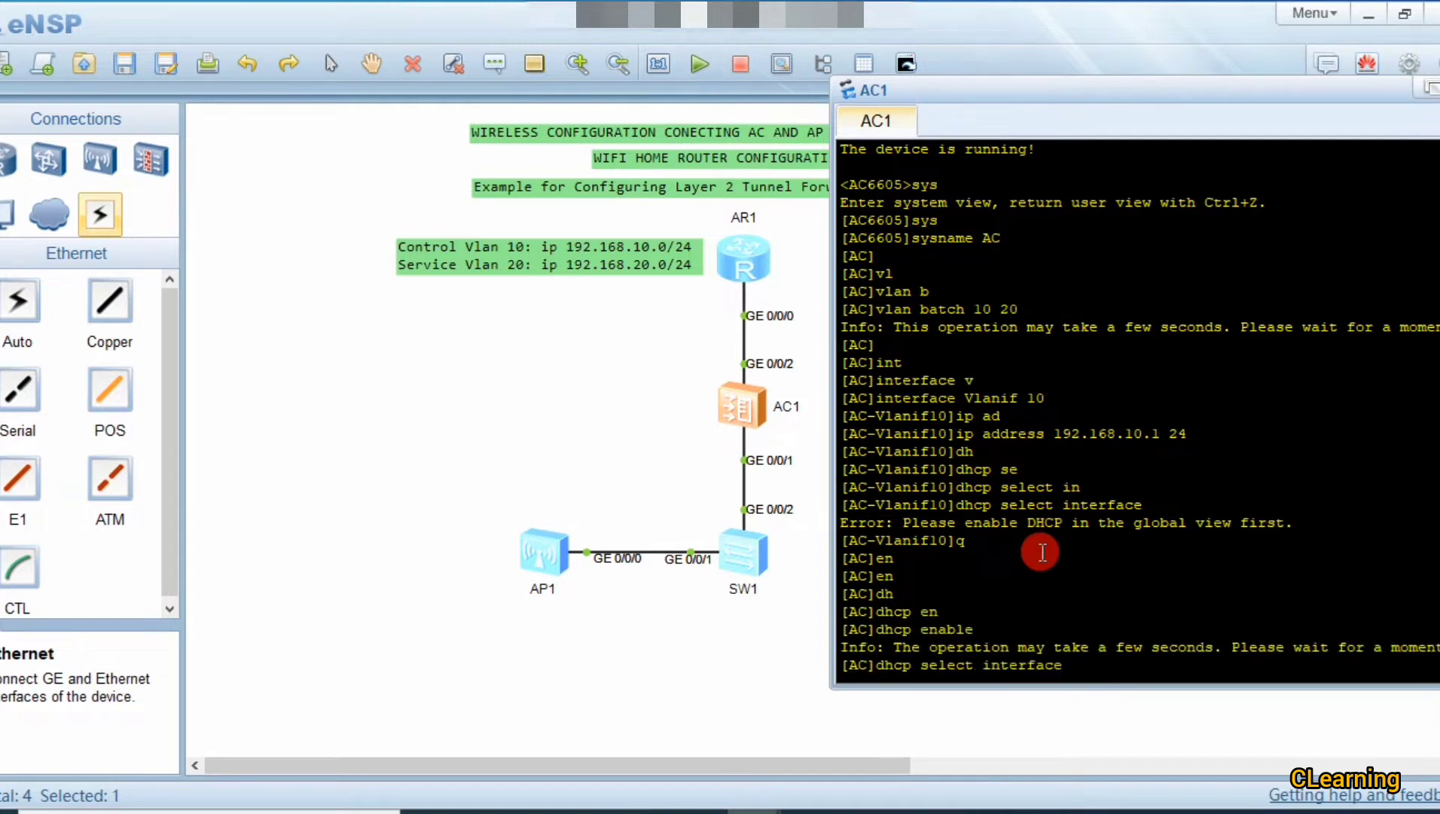
key(Return)
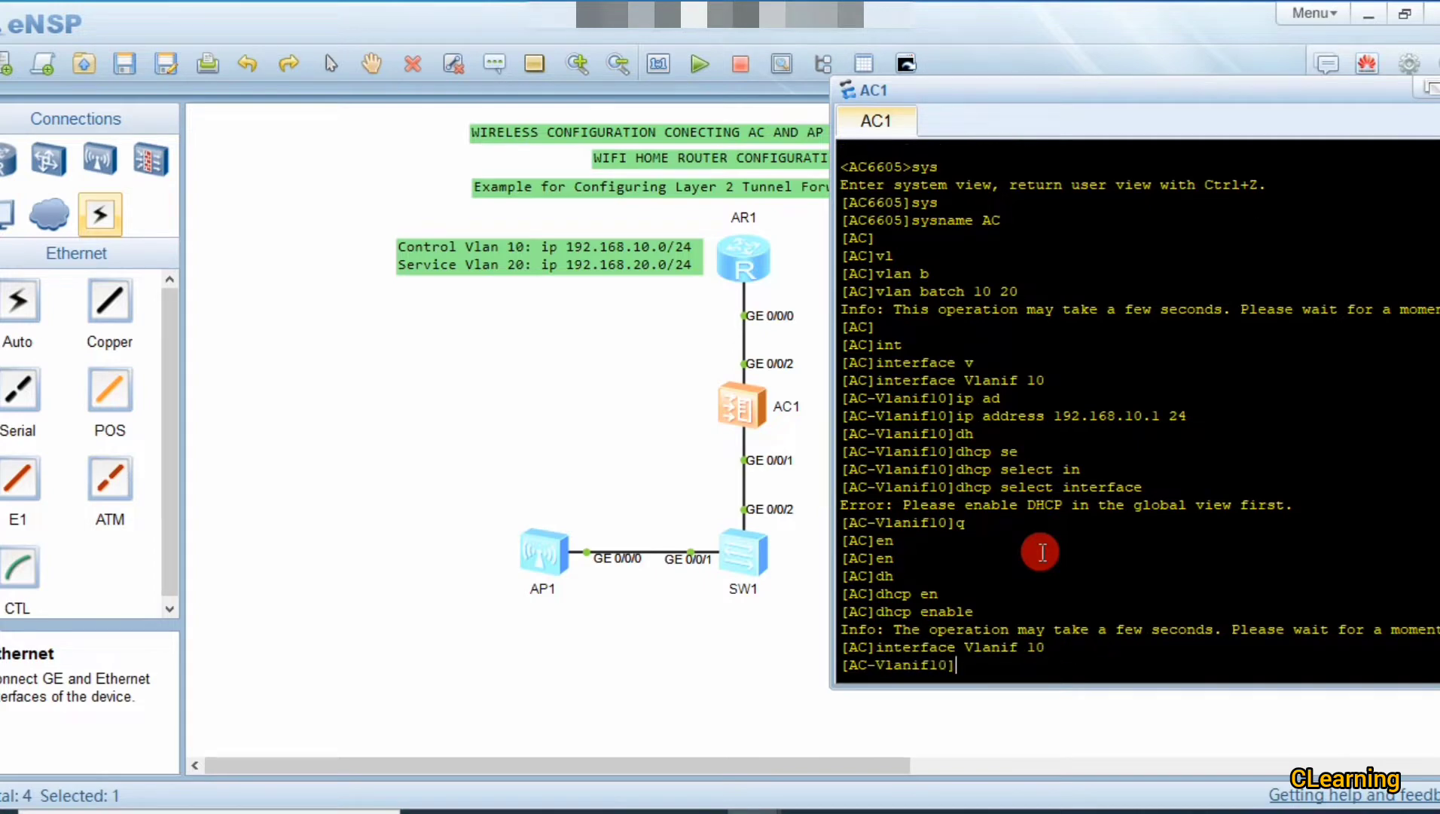
text(dh)
key(Tab)
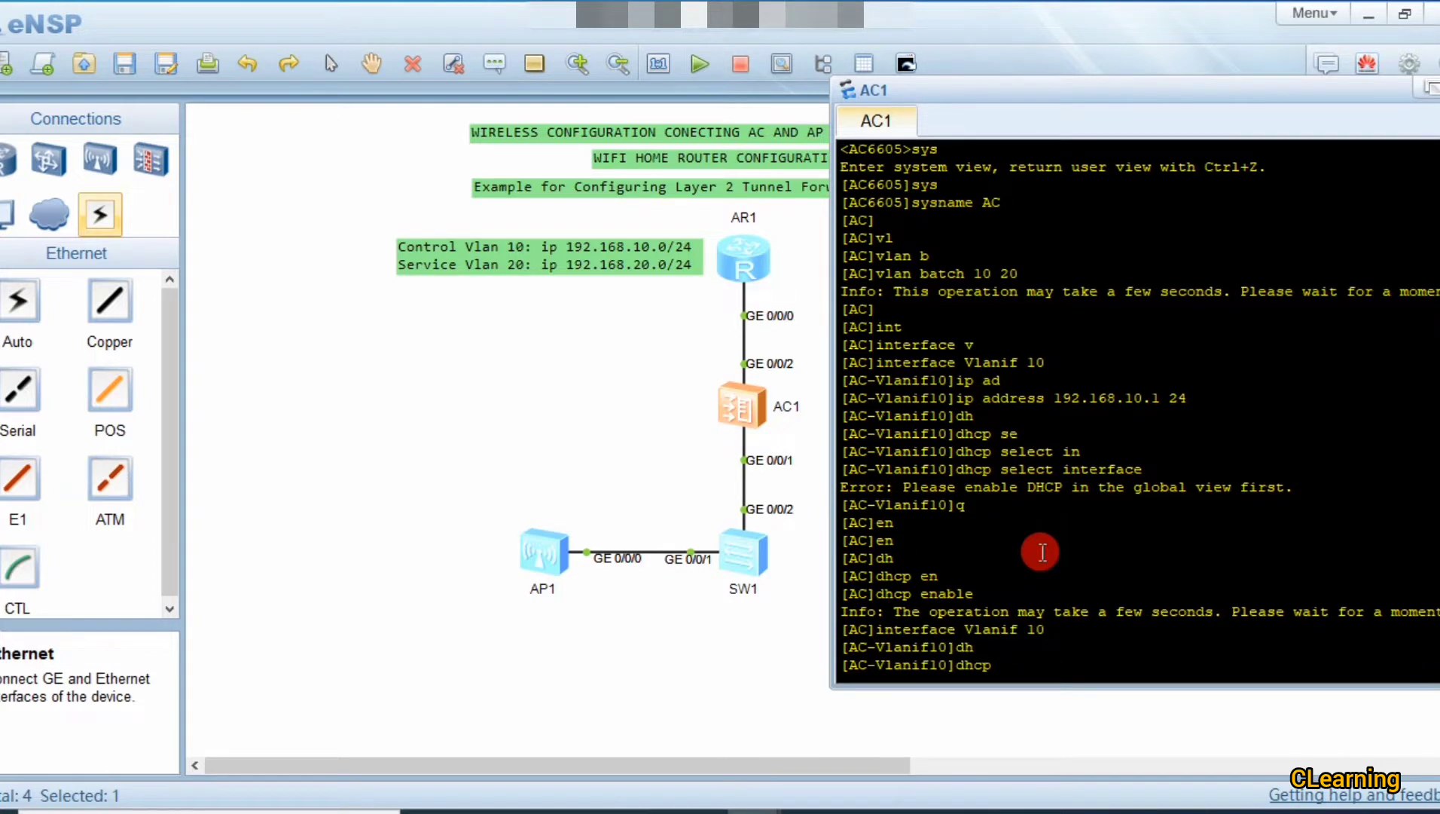
text(se)
key(Tab)
text(in)
key(Tab)
key(Return)
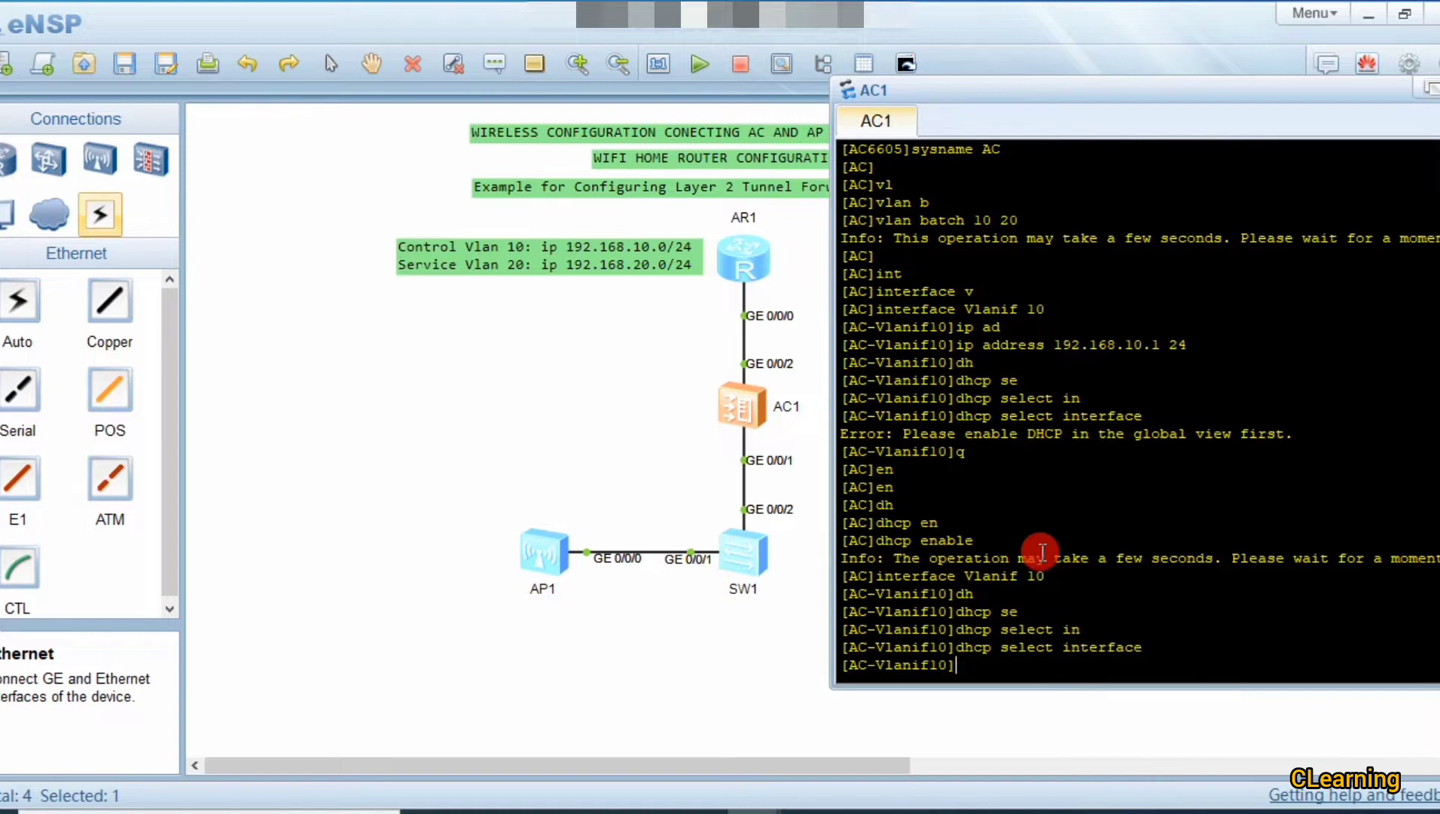
key(Return)
key(Return)
key(Return)
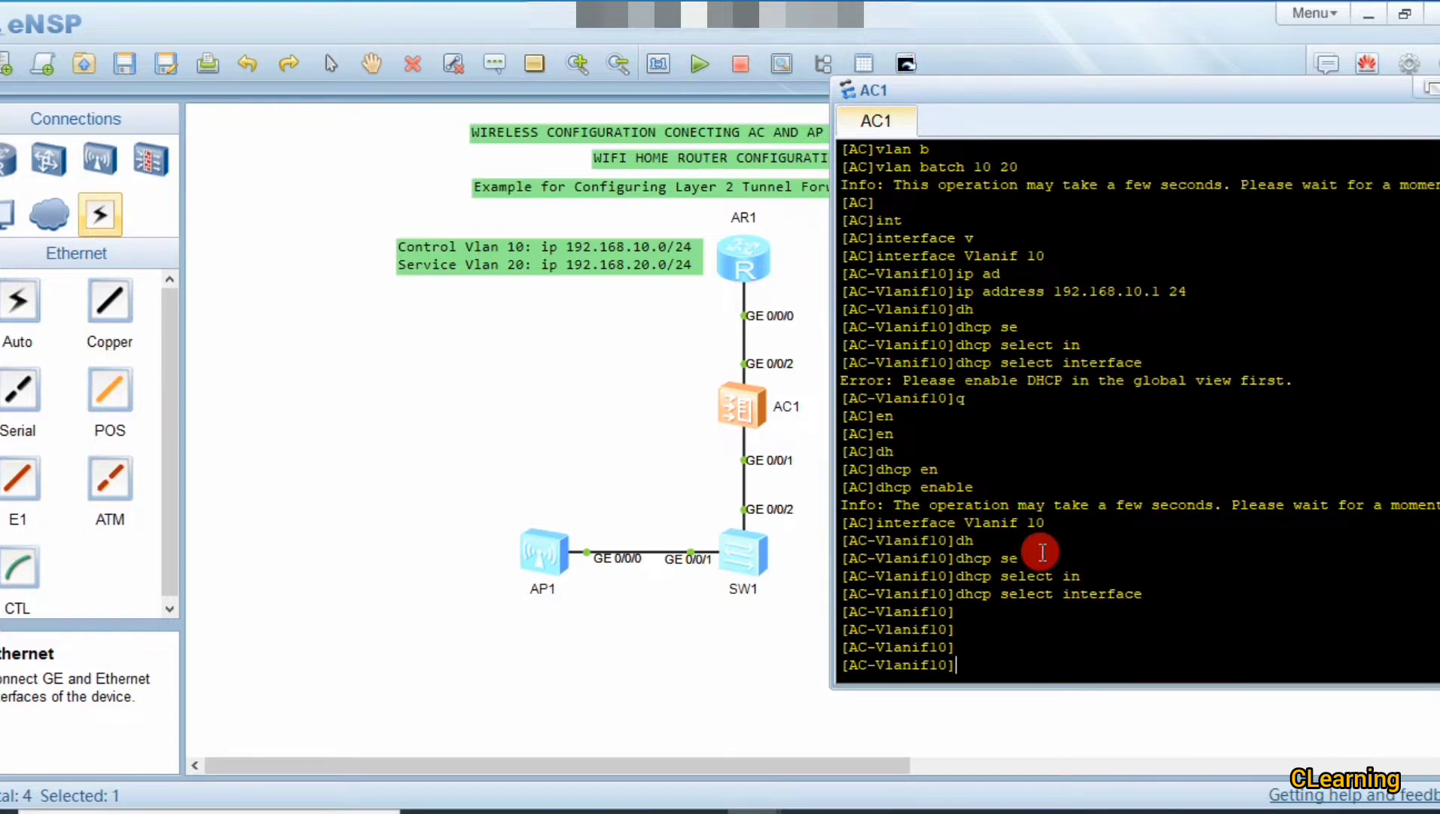
Step: Quit back to system view, discarding a stray info-center completion
text(q)
key(Return)
key(Return)
key(Return)
key(Return)
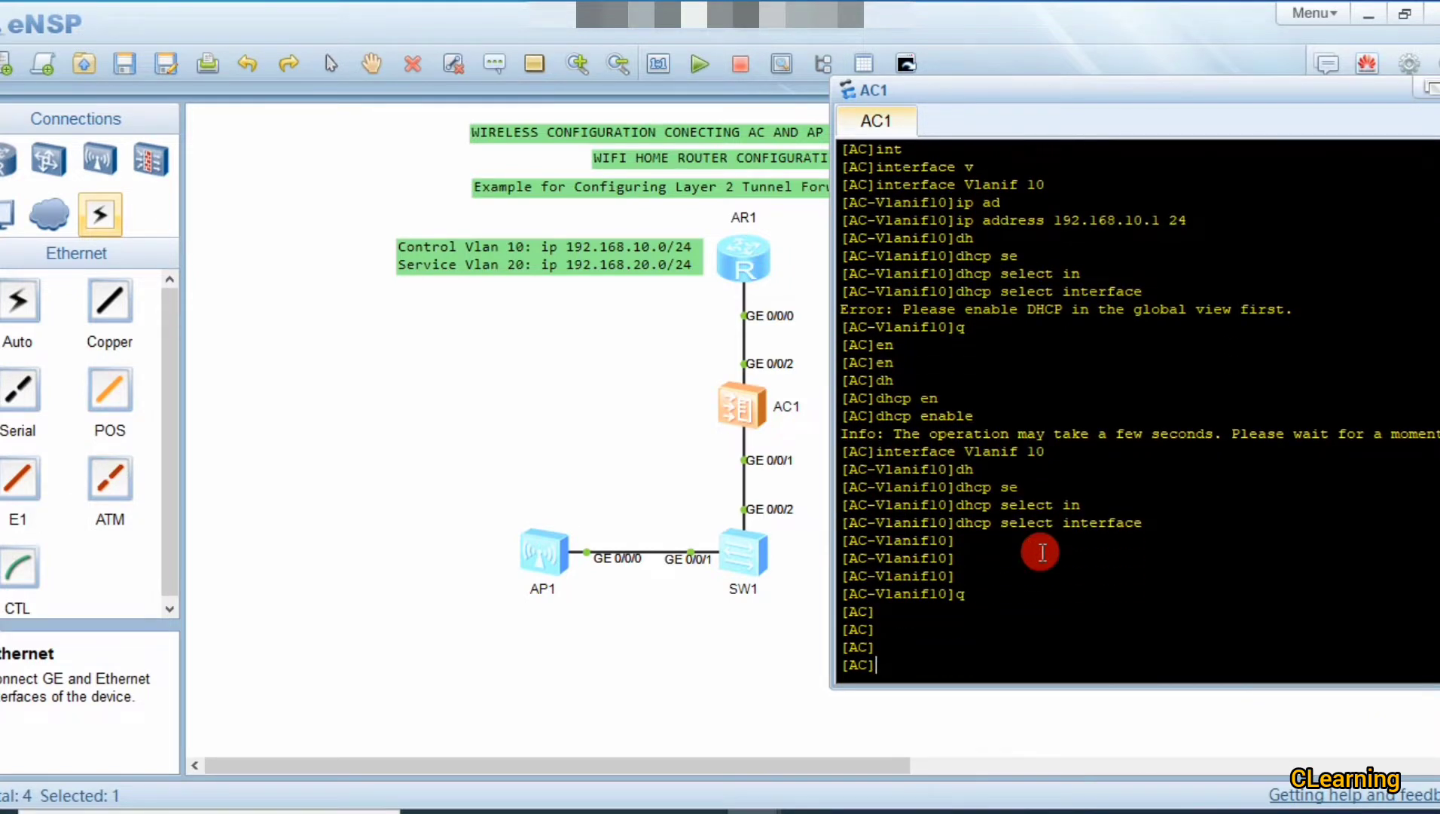
text(in)
key(Tab)
key(BackSpace)
key(BackSpace)
key(BackSpace)
key(BackSpace)
key(BackSpace)
key(BackSpace)
key(BackSpace)
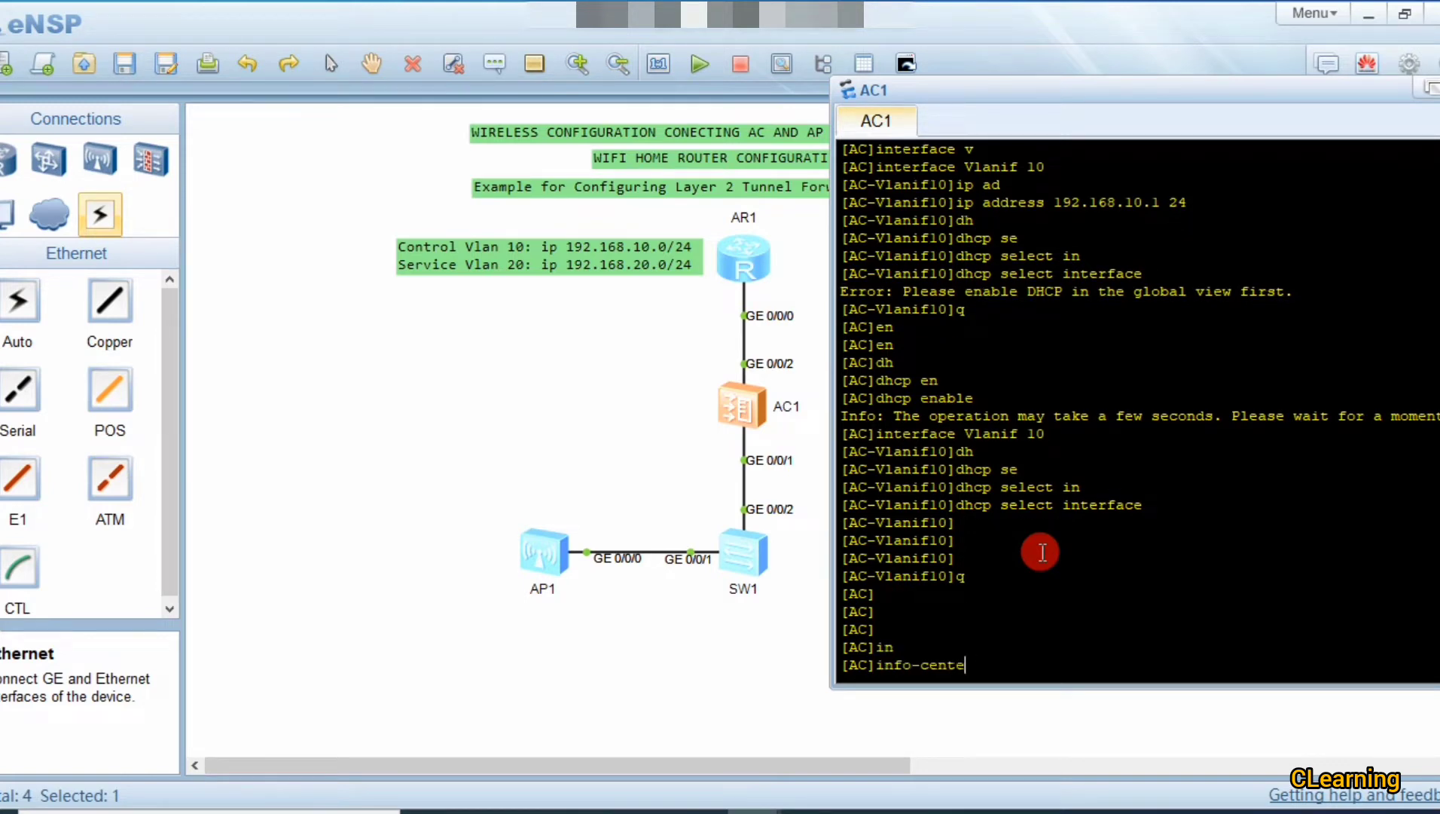
key(BackSpace)
key(BackSpace)
key(BackSpace)
Step: Enter the interface Vlanif 20 view
text(t)
key(Tab)
key(BackSpace)
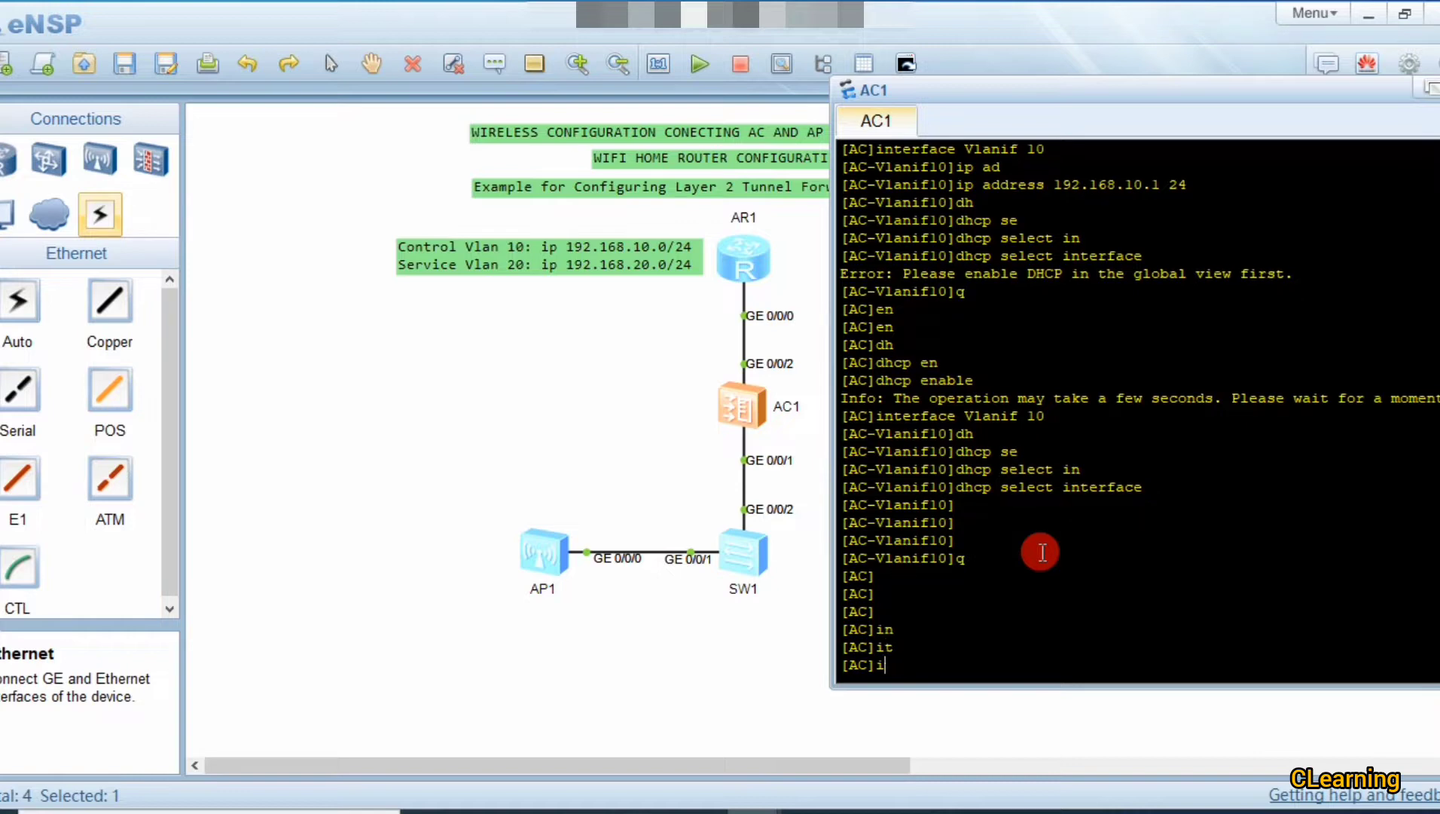
text(nt)
key(Tab)
text(v)
key(Tab)
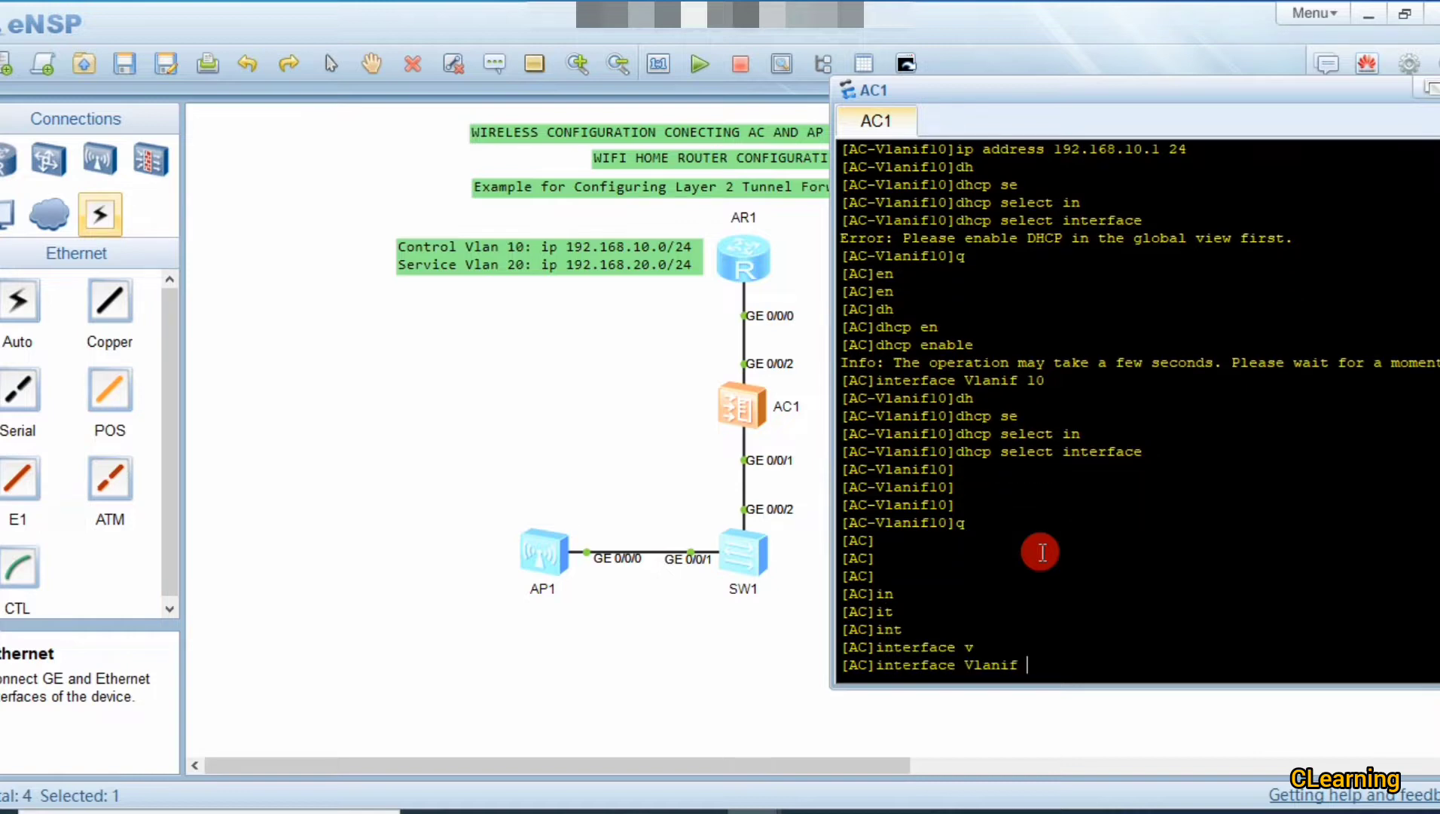
text(20)
key(Return)
Step: Assign IP address 192.168.20.1/24 to Vlanif 20
text(ip)
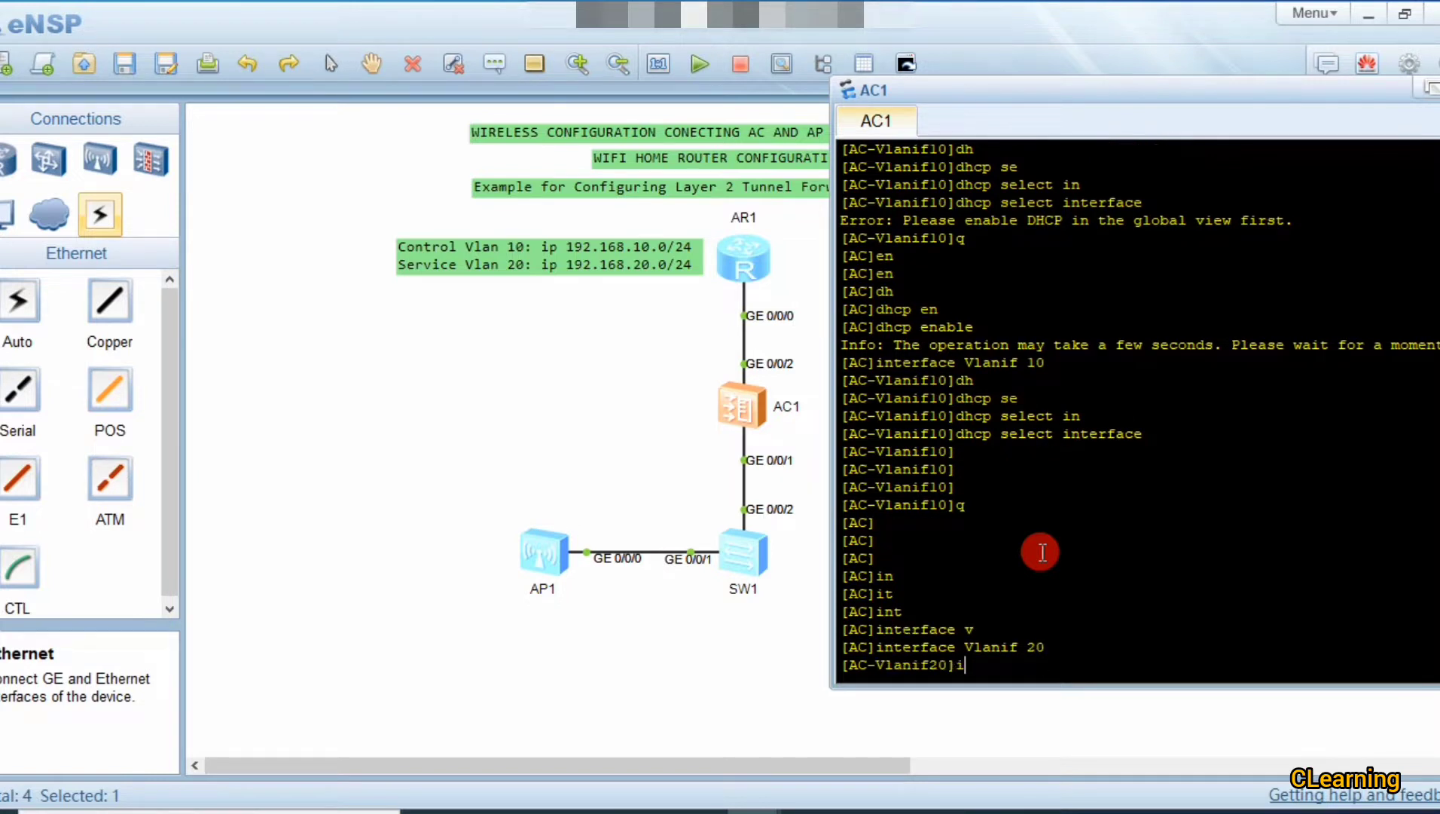
key(Tab)
text(ad)
key(Tab)
key(BackSpace)
key(BackSpace)
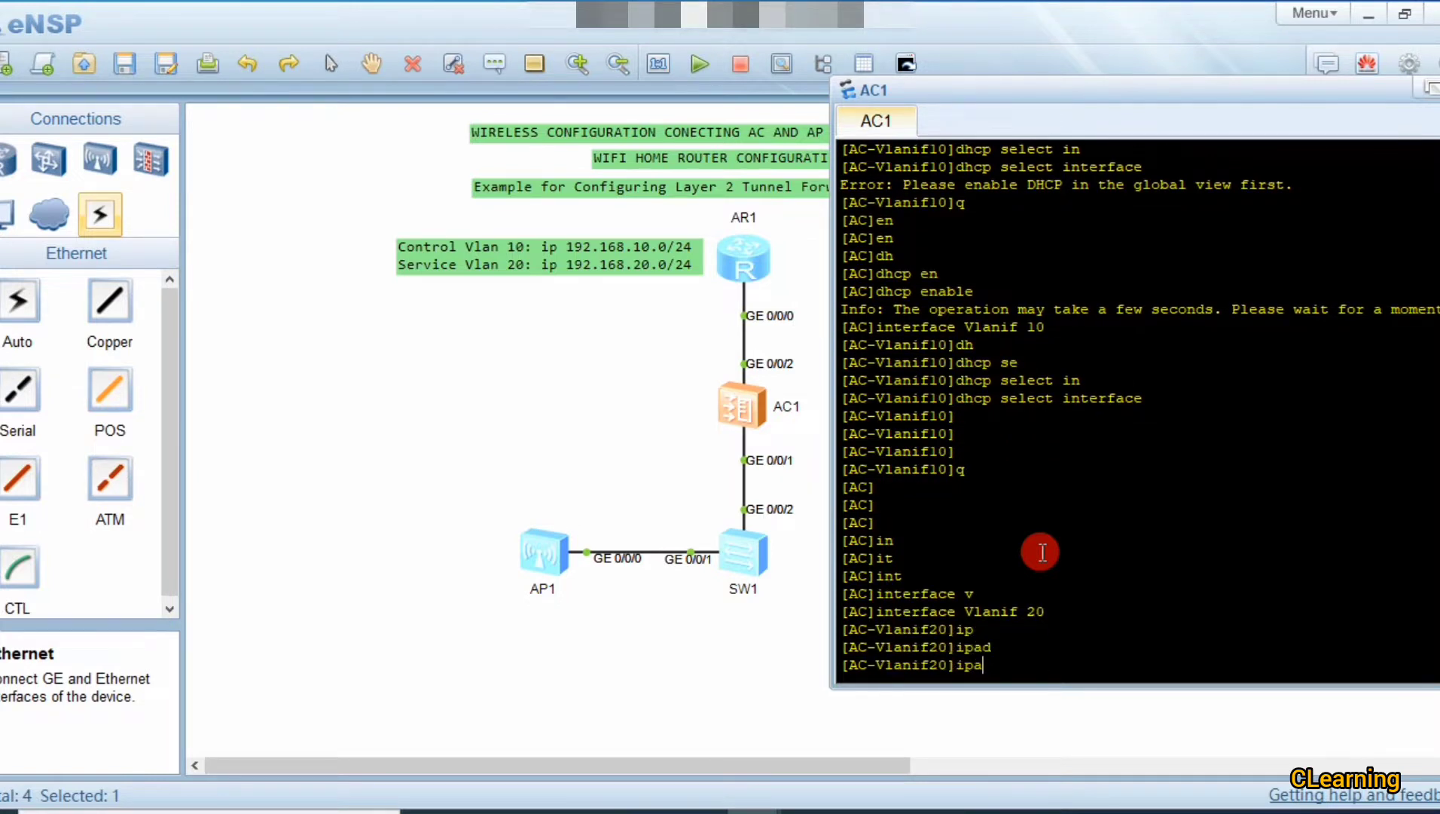
text(ad)
key(Tab)
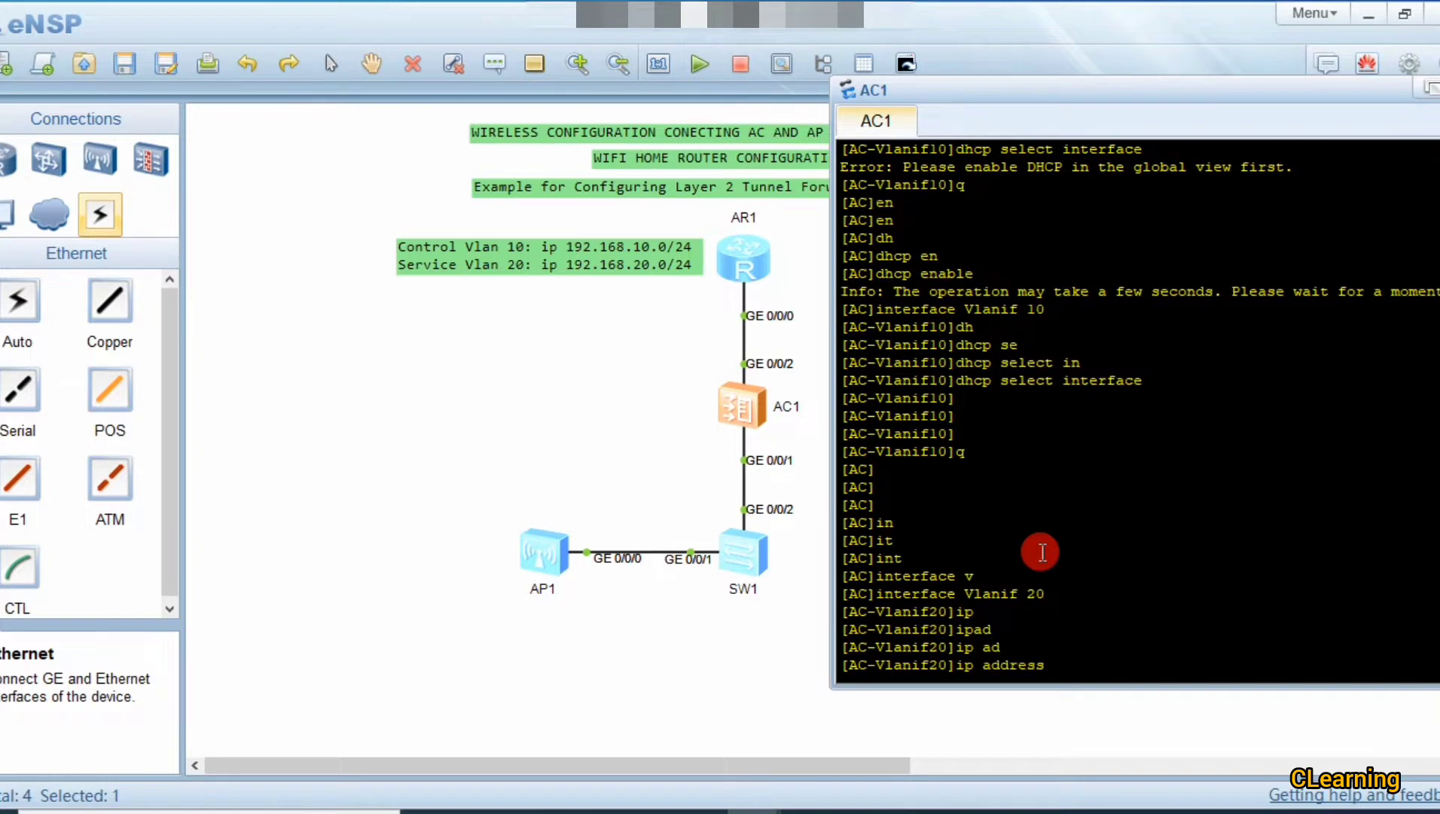
text(192.15)
key(BackSpace)
text(68.10)
key(BackSpace)
text(0.1 24)
key(Return)
Step: Enable the interface DHCP pool on Vlanif 20 with dhcp select interface
text(dh)
key(Tab)
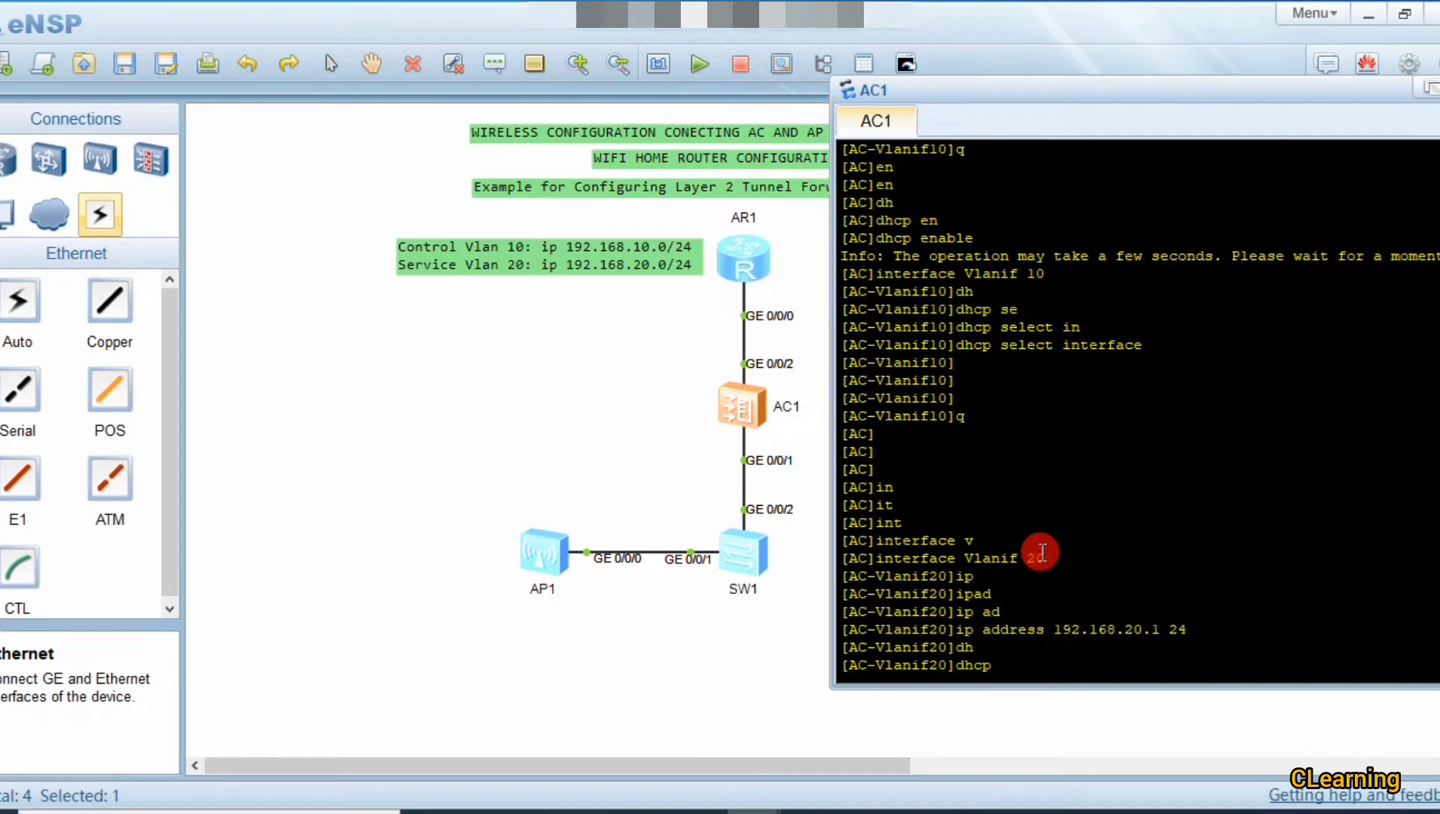
text(se)
key(Tab)
text(in)
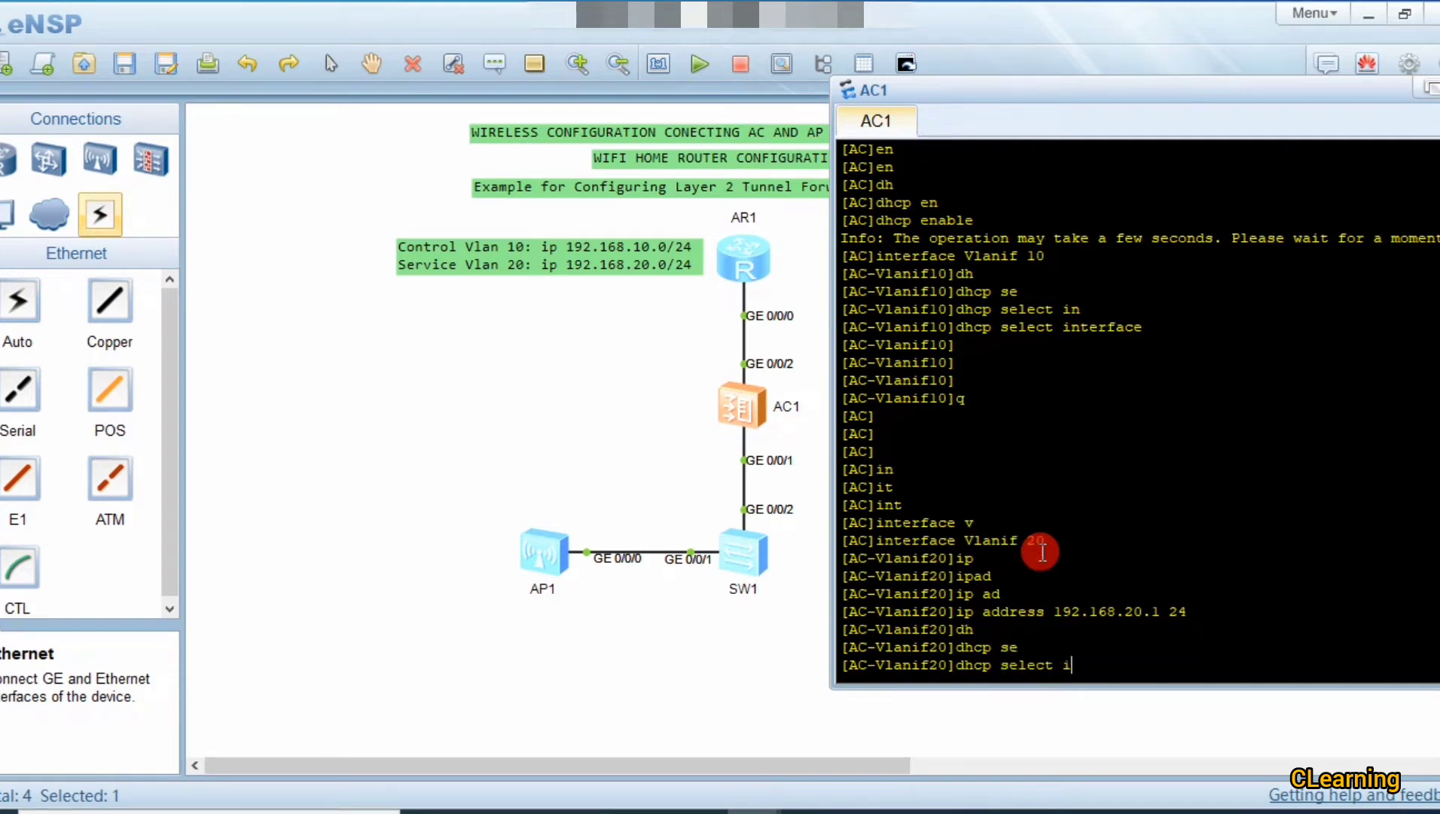
key(Tab)
key(Return)
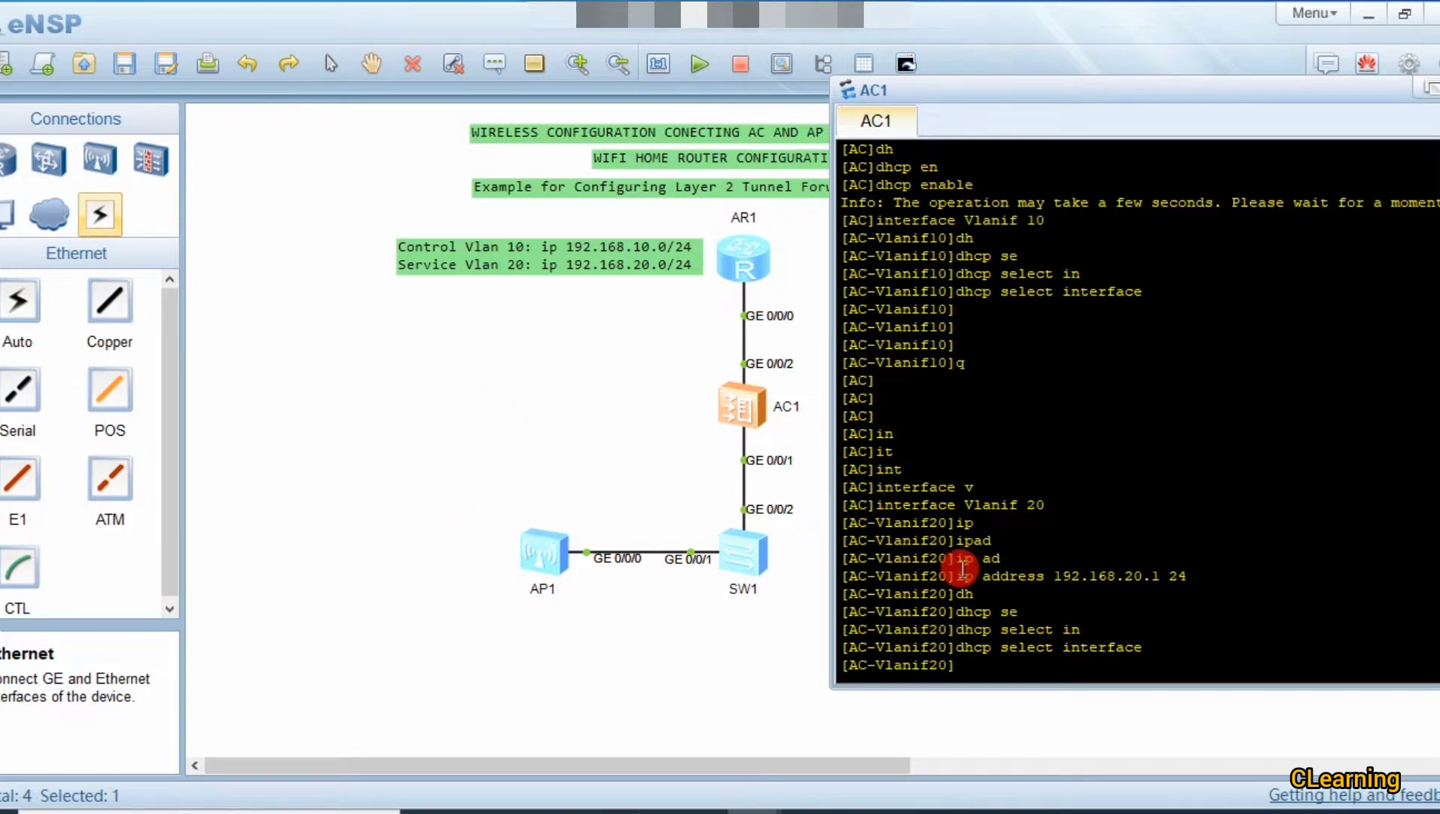
Step: Compare the Vlanif 20 and Vlanif 10 address lines in the console output
drag(955, 575, 921, 576)
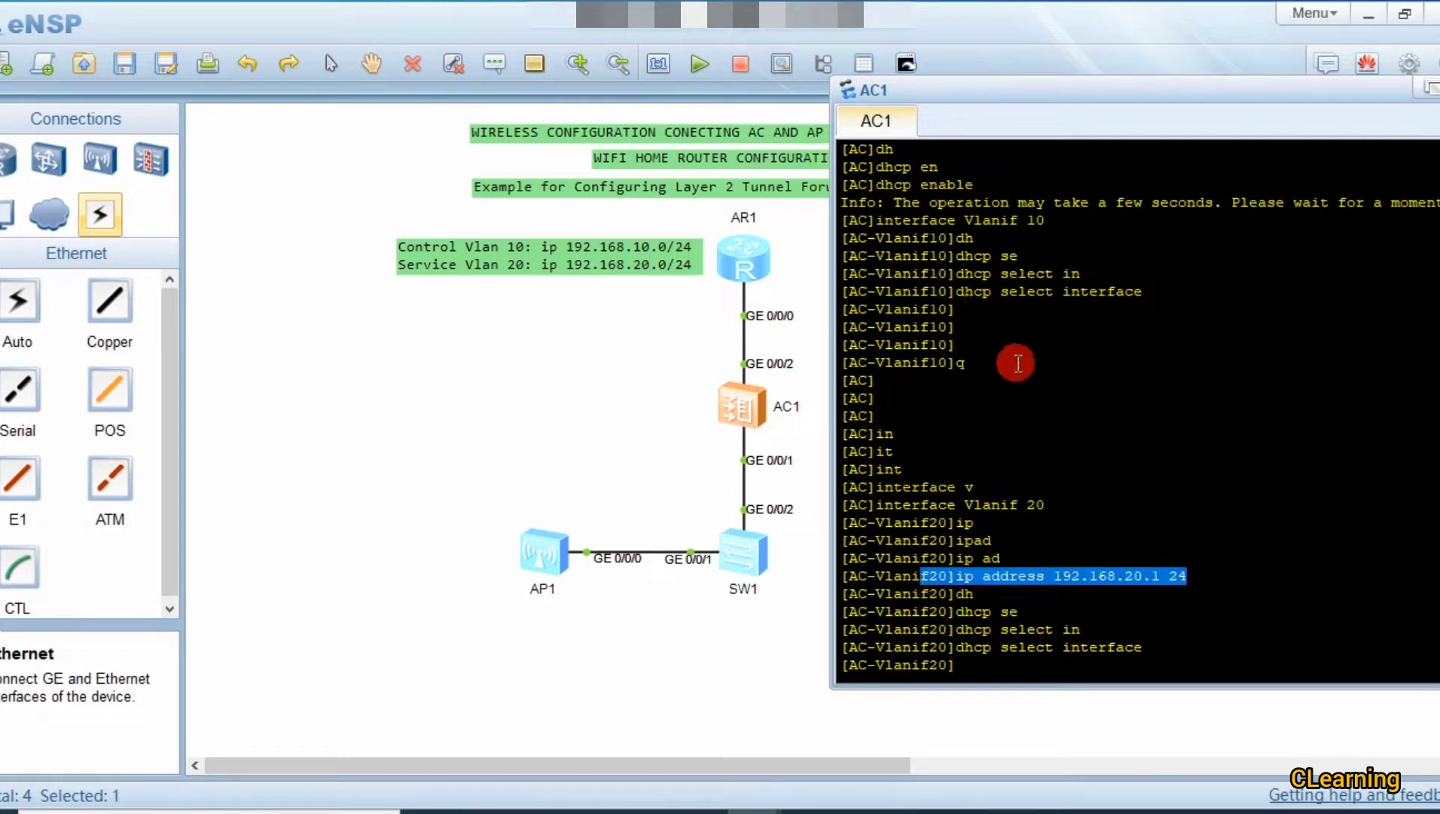
scroll(1029, 369, up, 1)
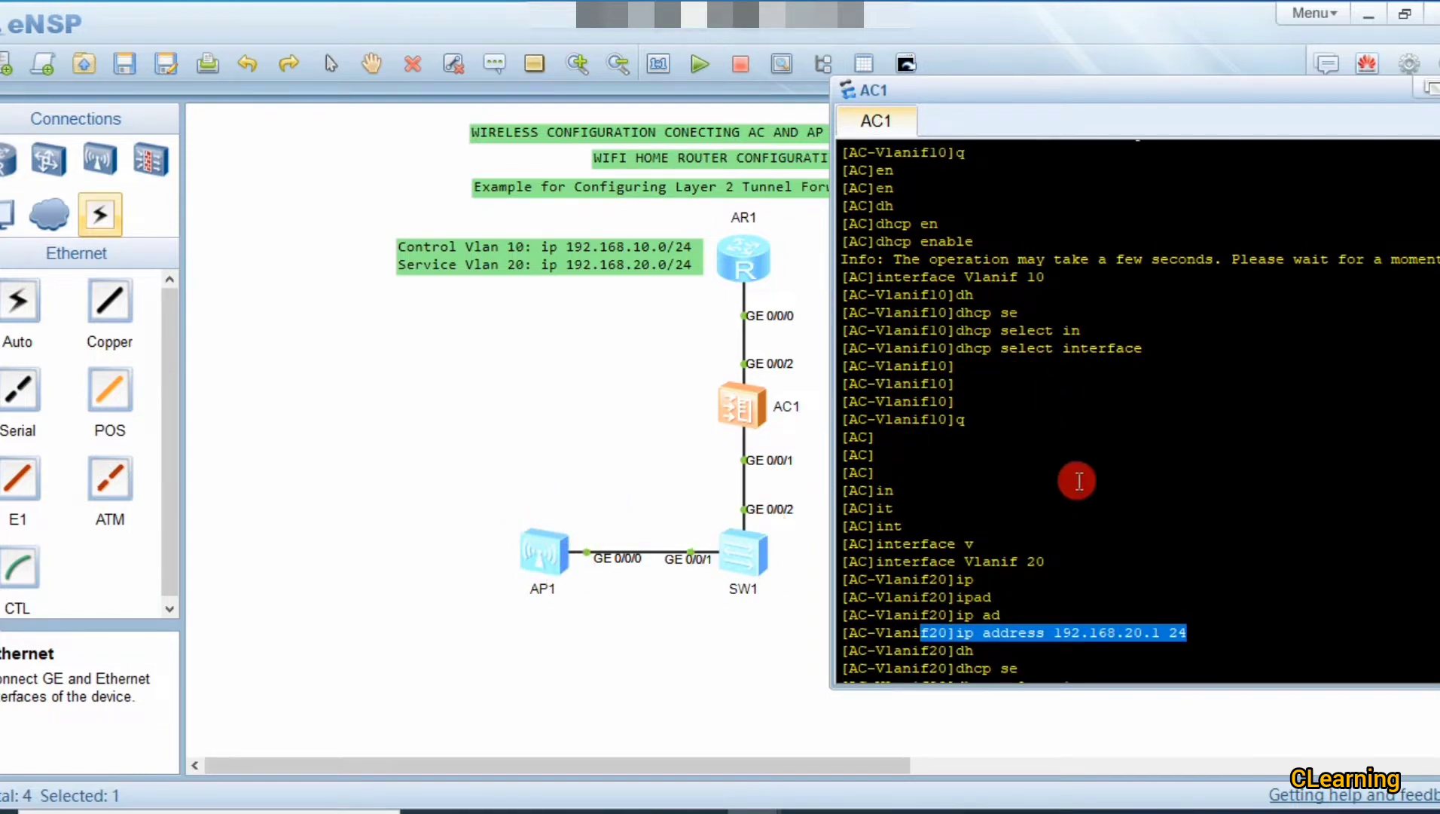
scroll(1077, 482, up, 3)
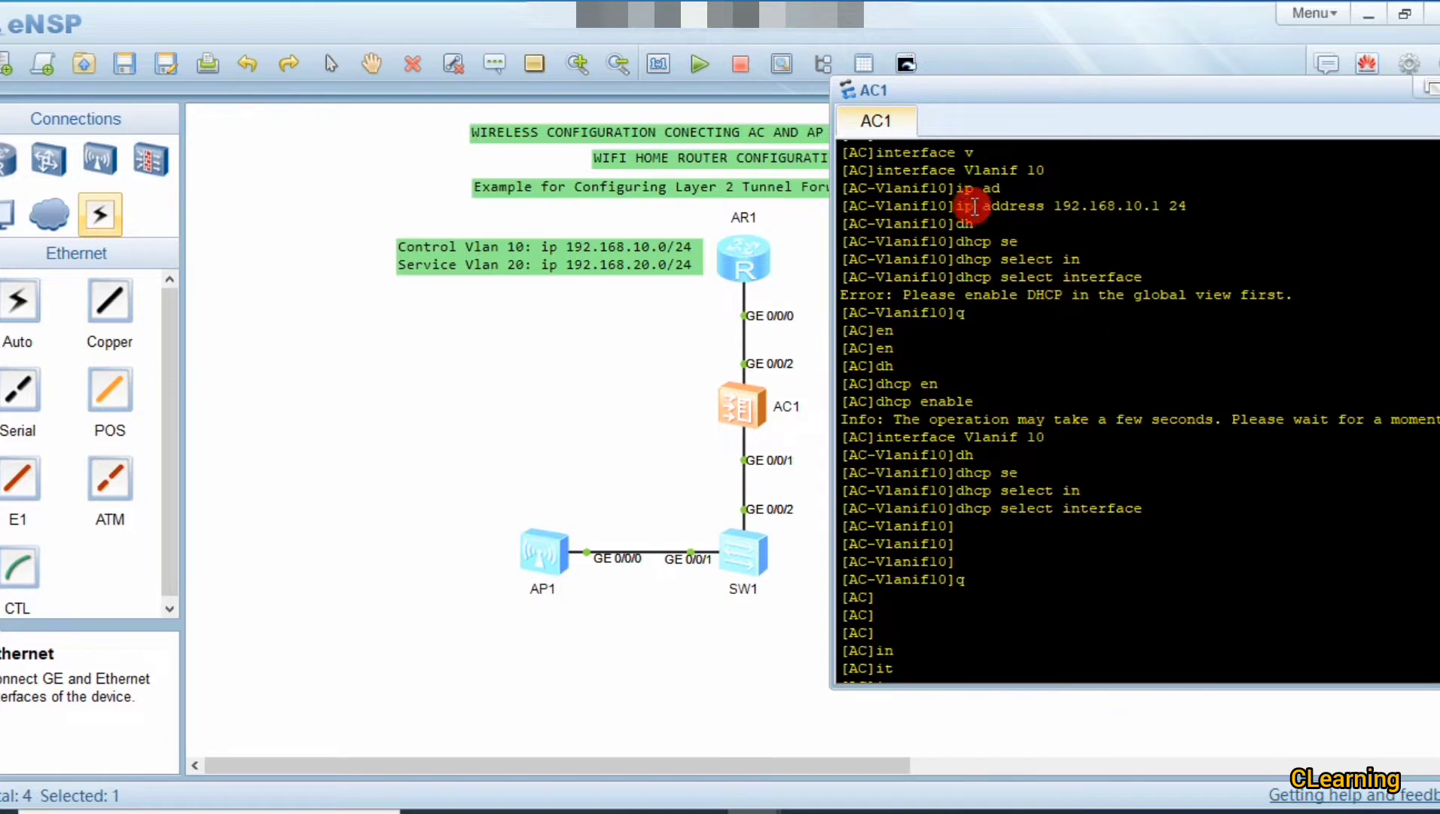
drag(957, 205, 1184, 202)
click(1184, 202)
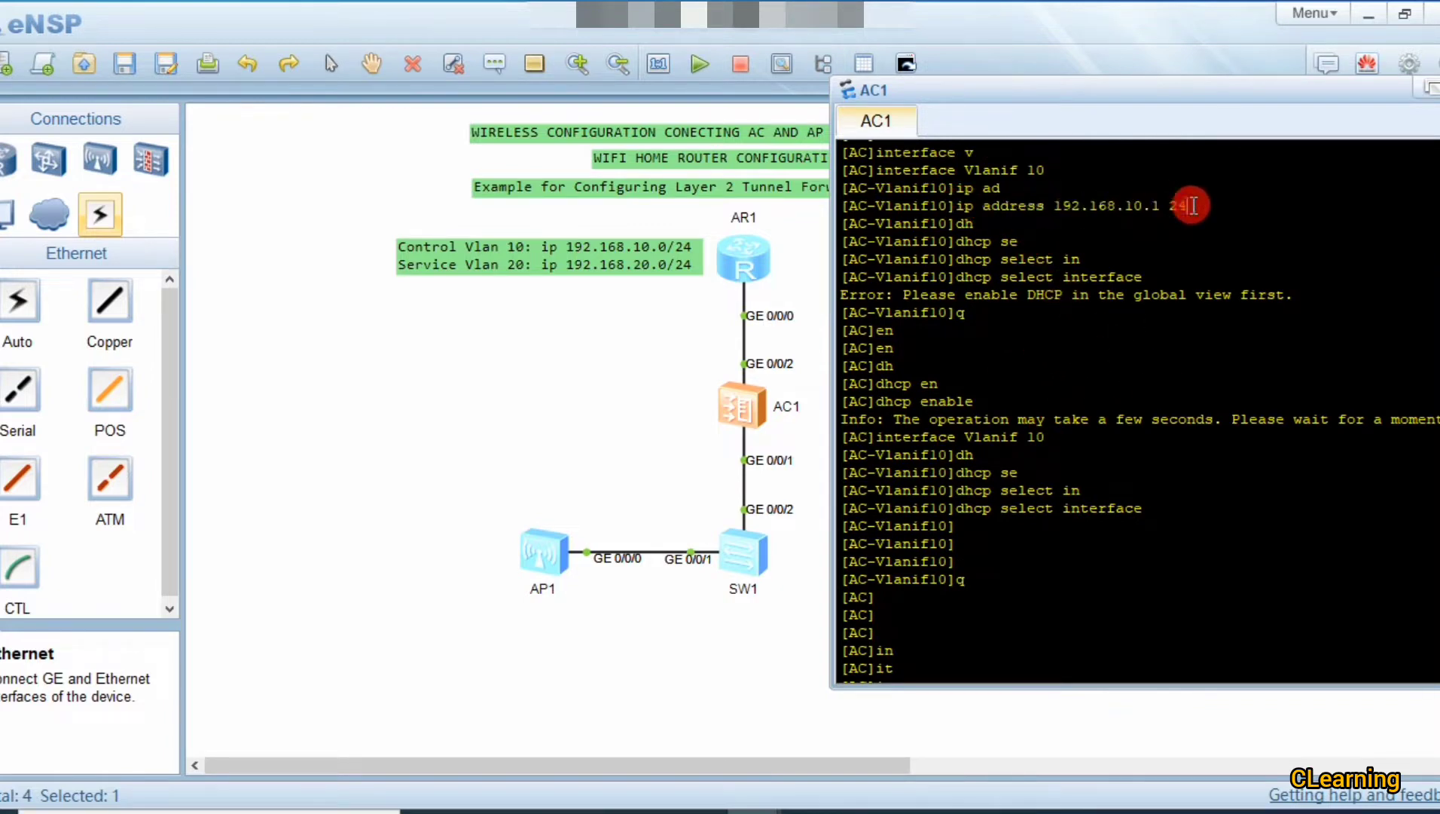
scroll(1168, 188, down, 4)
scroll(1077, 324, up, 1)
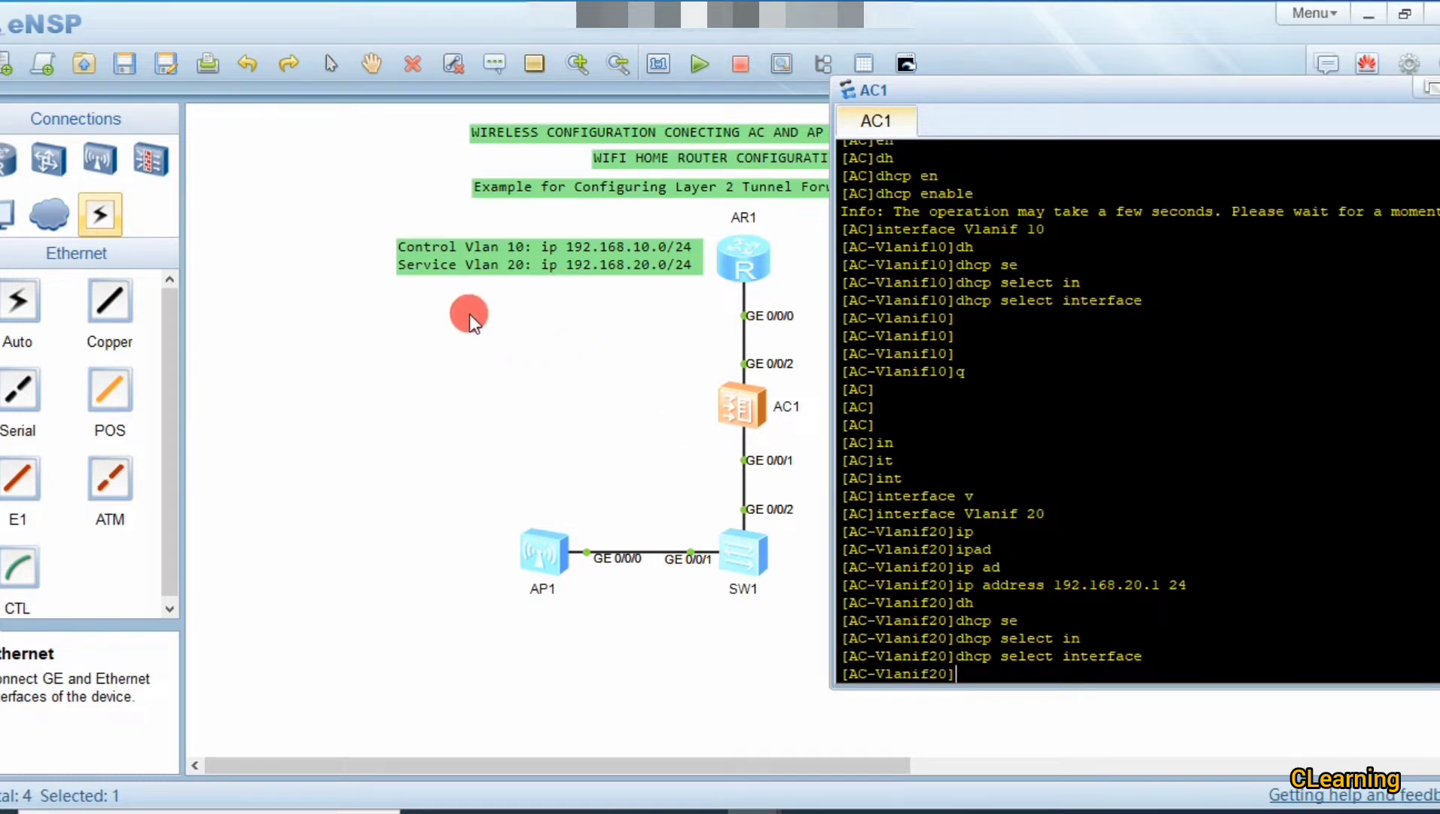
Step: Leave the Vlanif 20 interface view back to system view
drag(713, 427, 550, 569)
key(Return)
key(Return)
key(Return)
key(Return)
text(q)
key(Return)
key(Return)
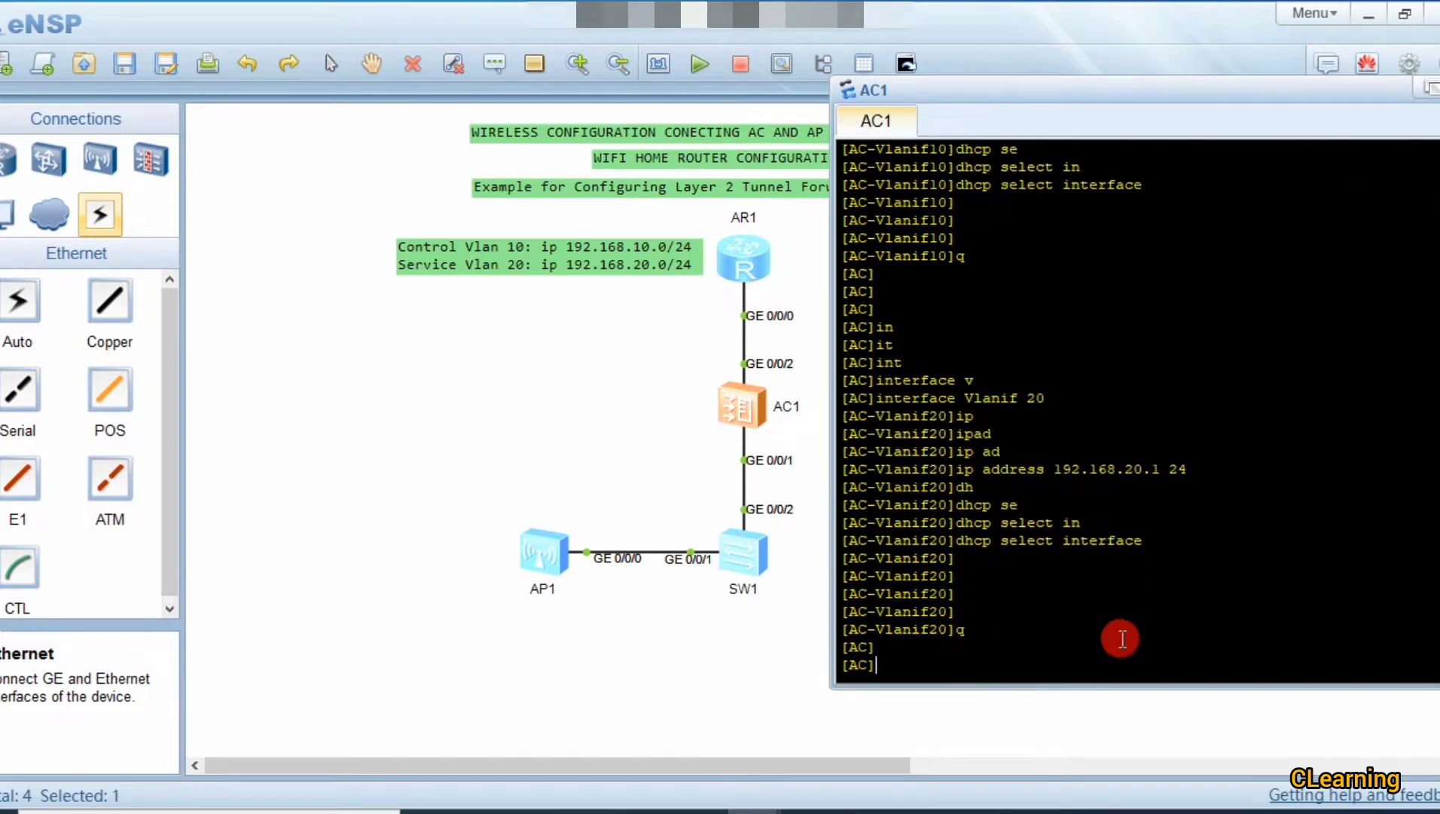
key(Return)
Step: Make GigabitEthernet 0/0/2 a trunk port with port link-type trunk
text(int)
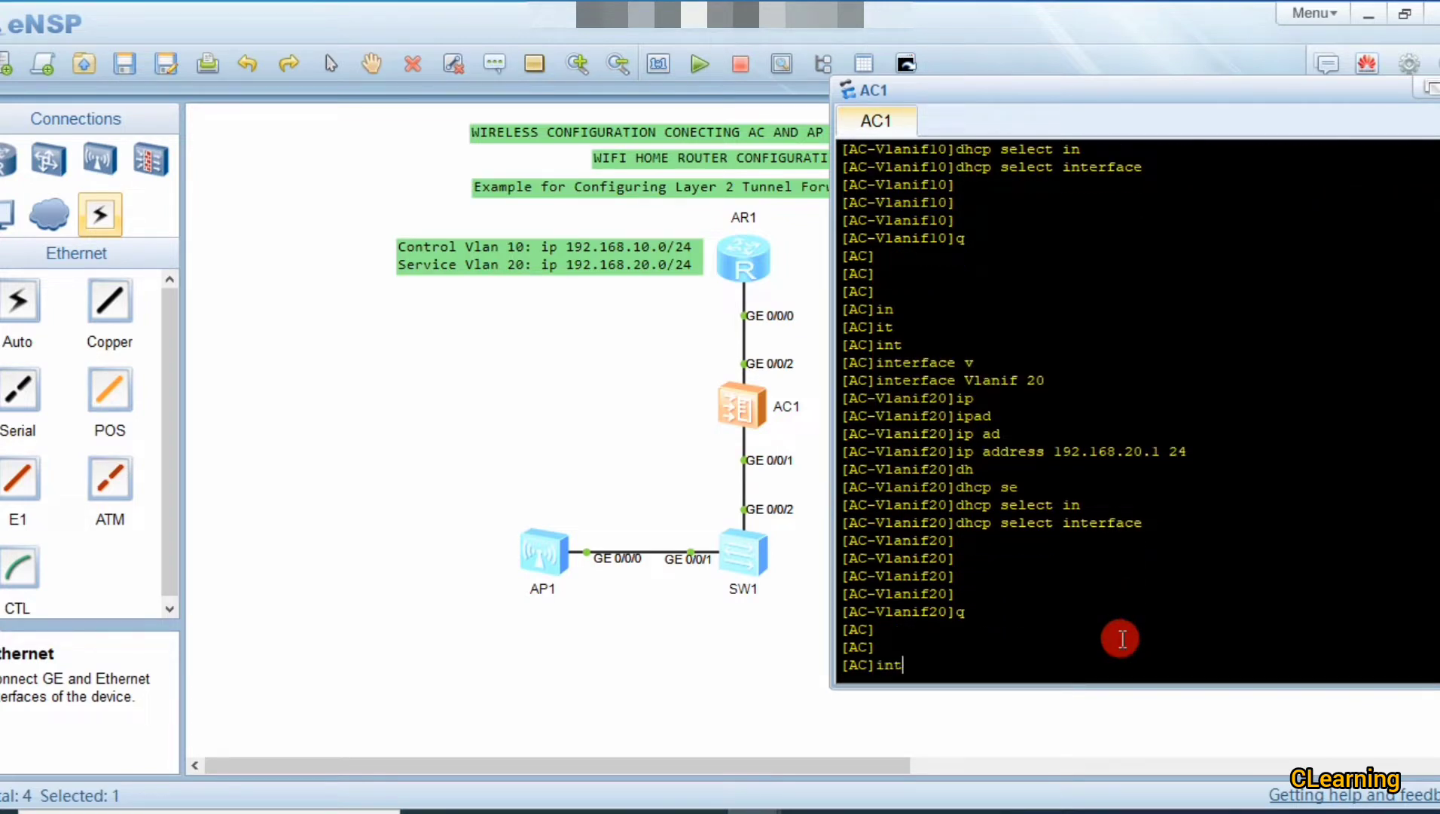
key(Tab)
text(g)
key(Tab)
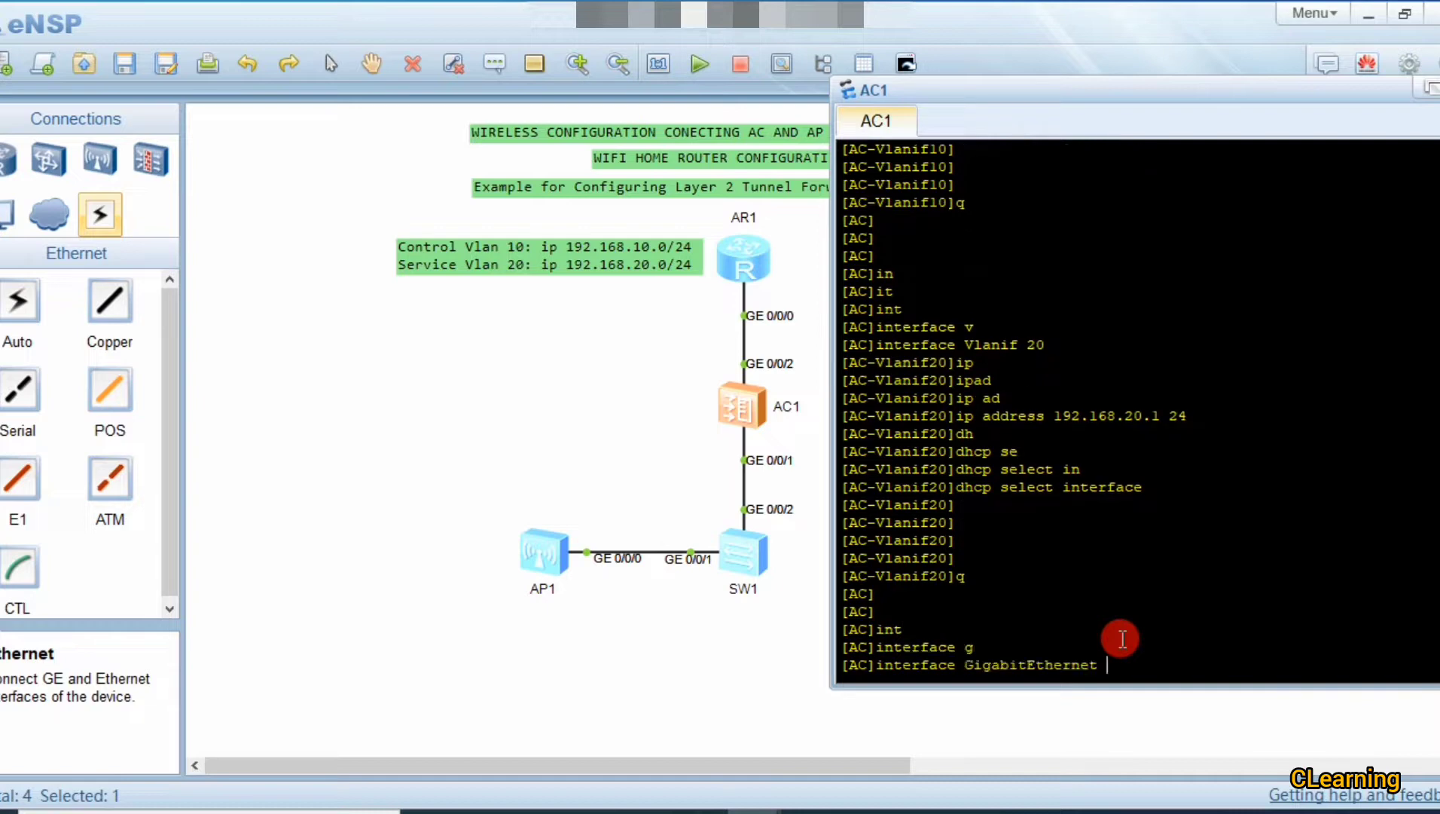
text(0/0/2)
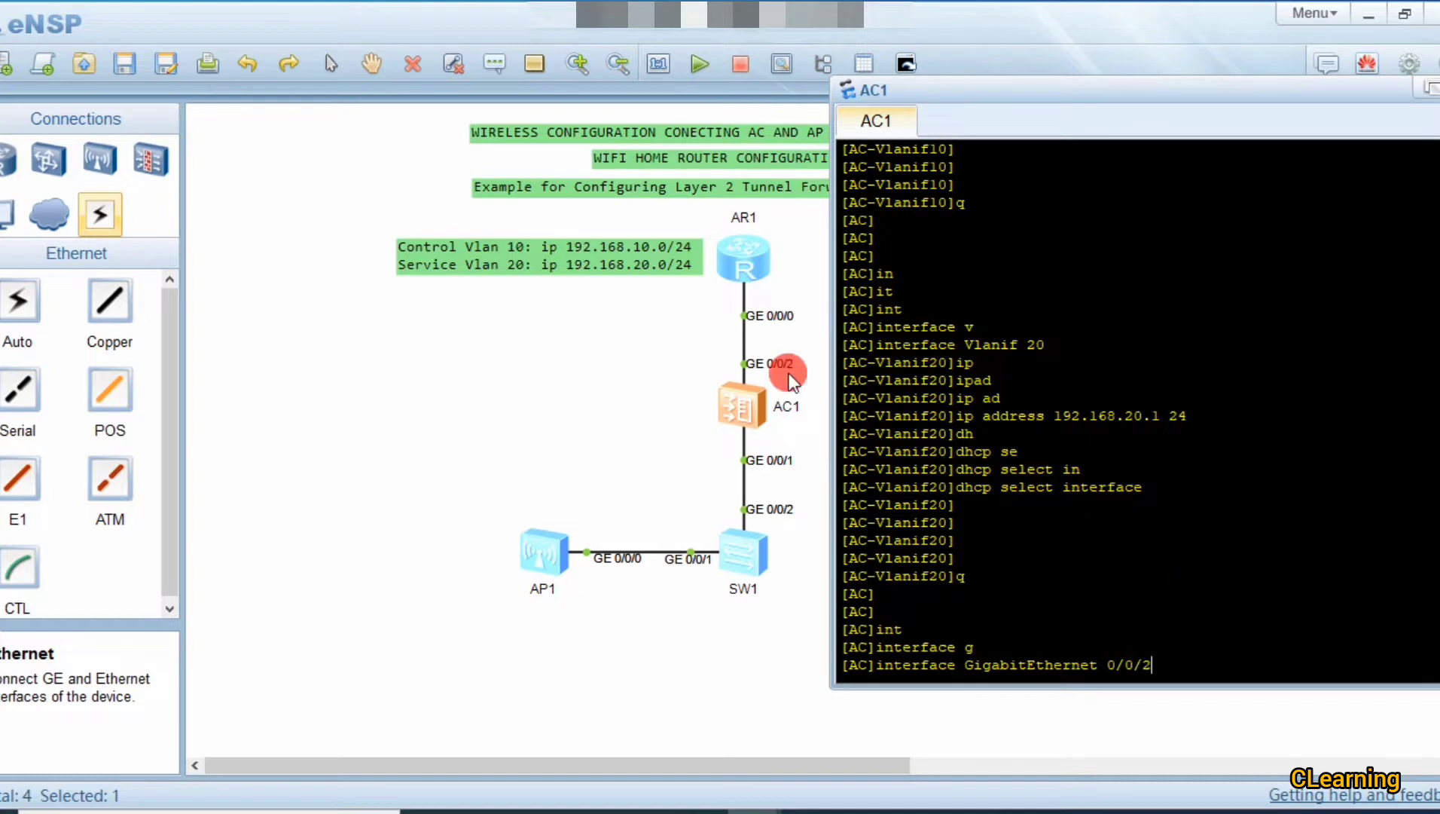
key(Return)
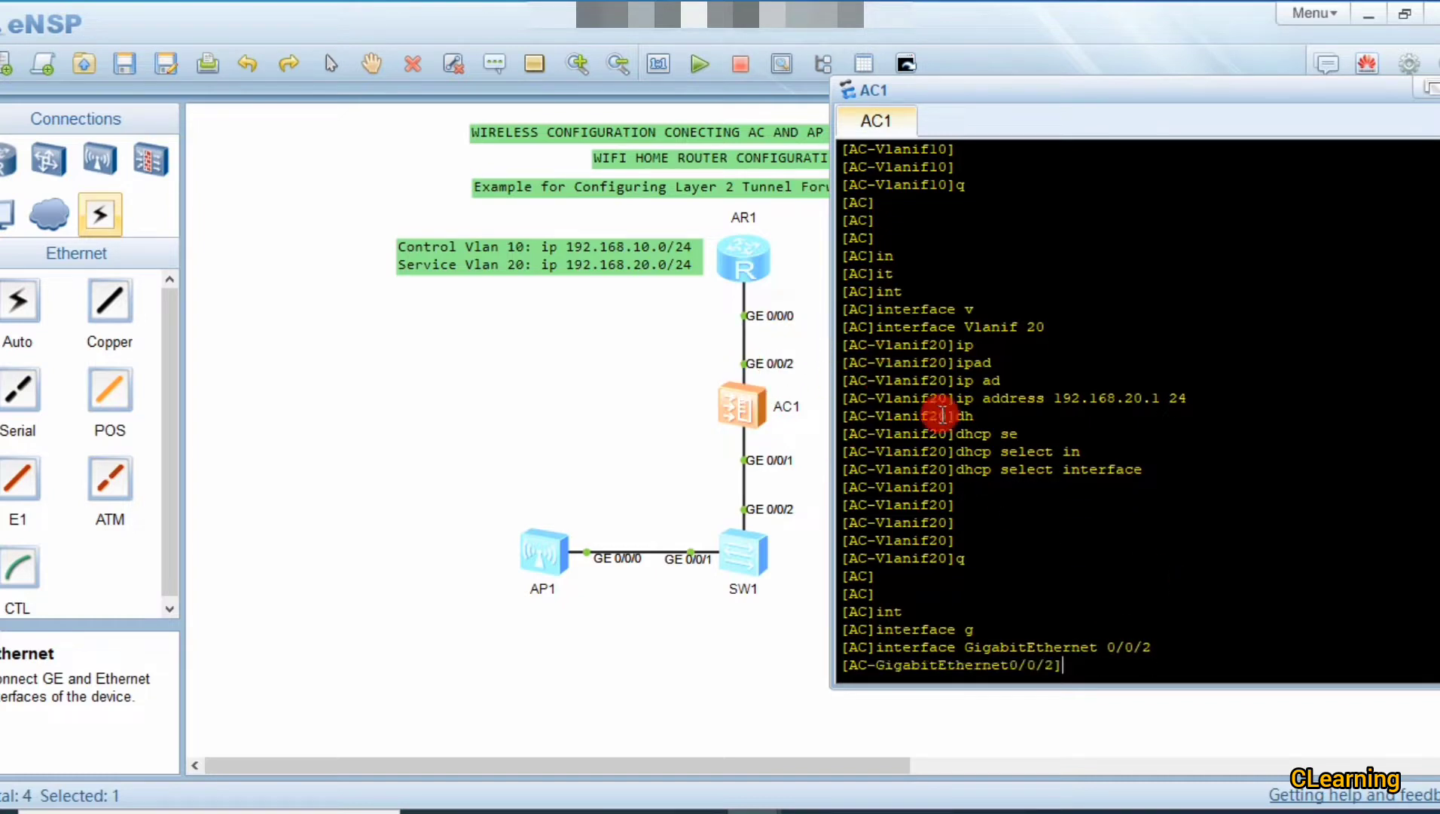
text(port)
key(Tab)
text(l)
text(i)
key(Tab)
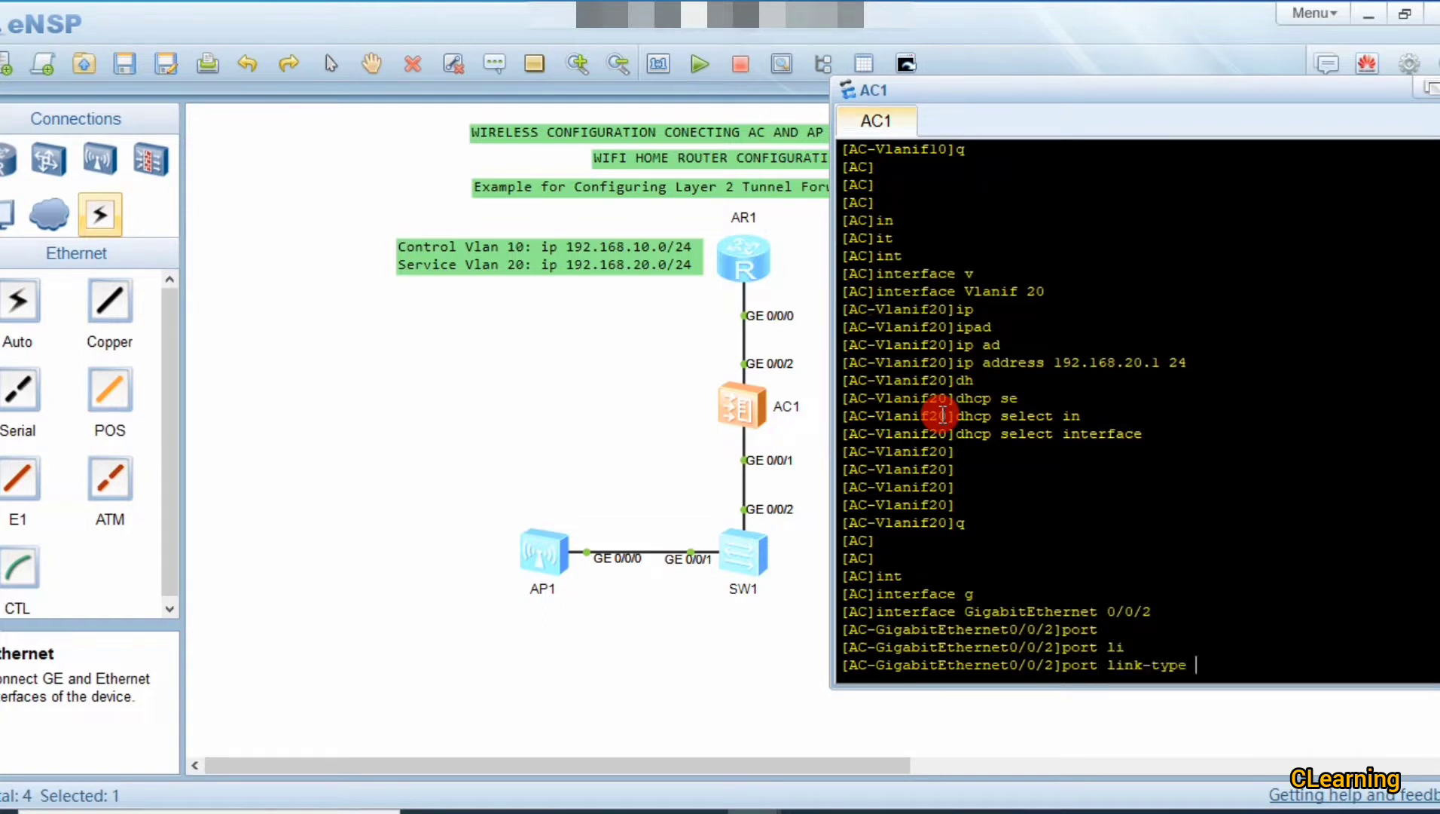
text(tr)
key(Tab)
key(Return)
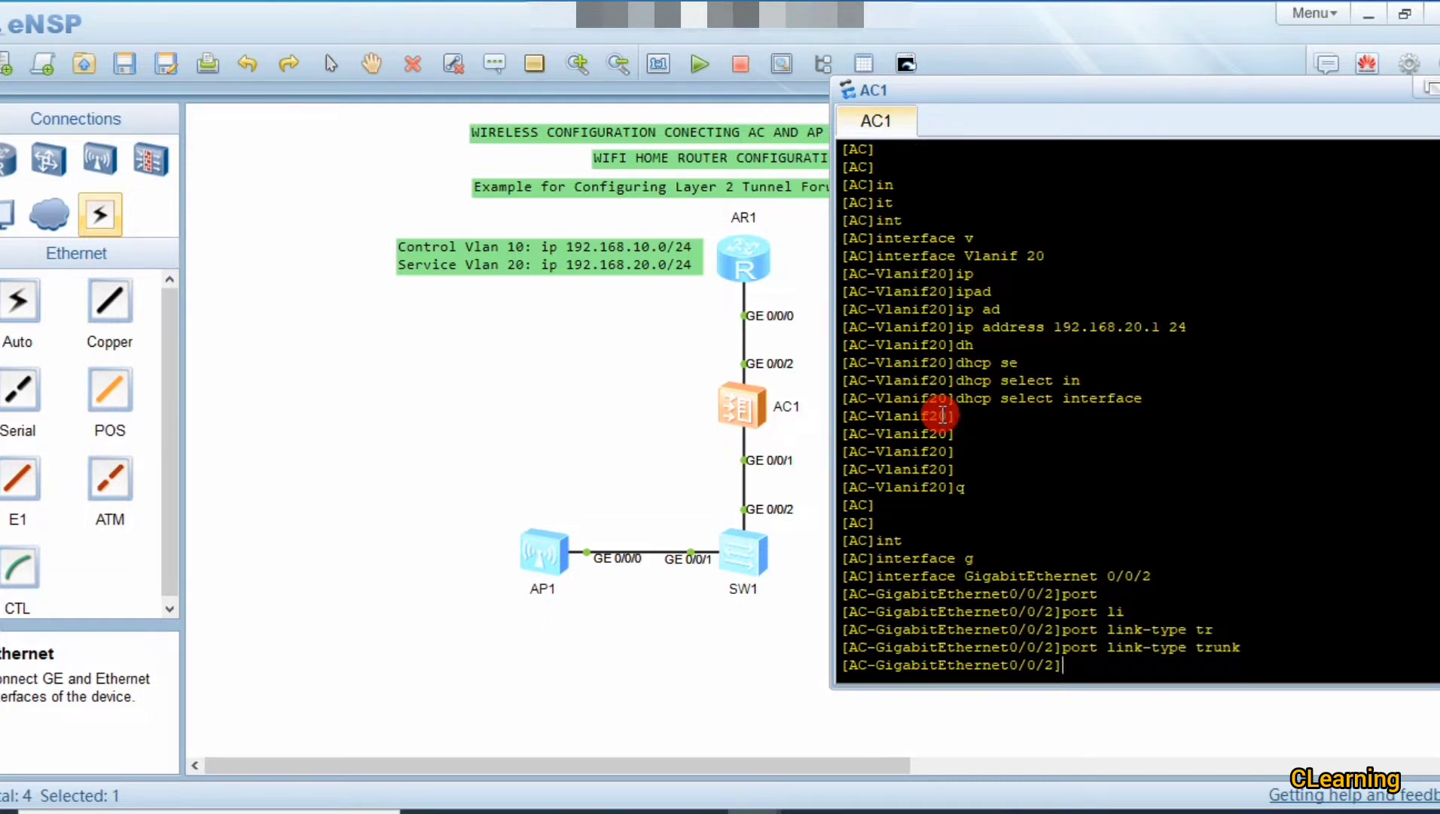
Step: Allow VLAN 20 through the GigabitEthernet 0/0/2 trunk and quit the interface view
text(po)
key(Tab)
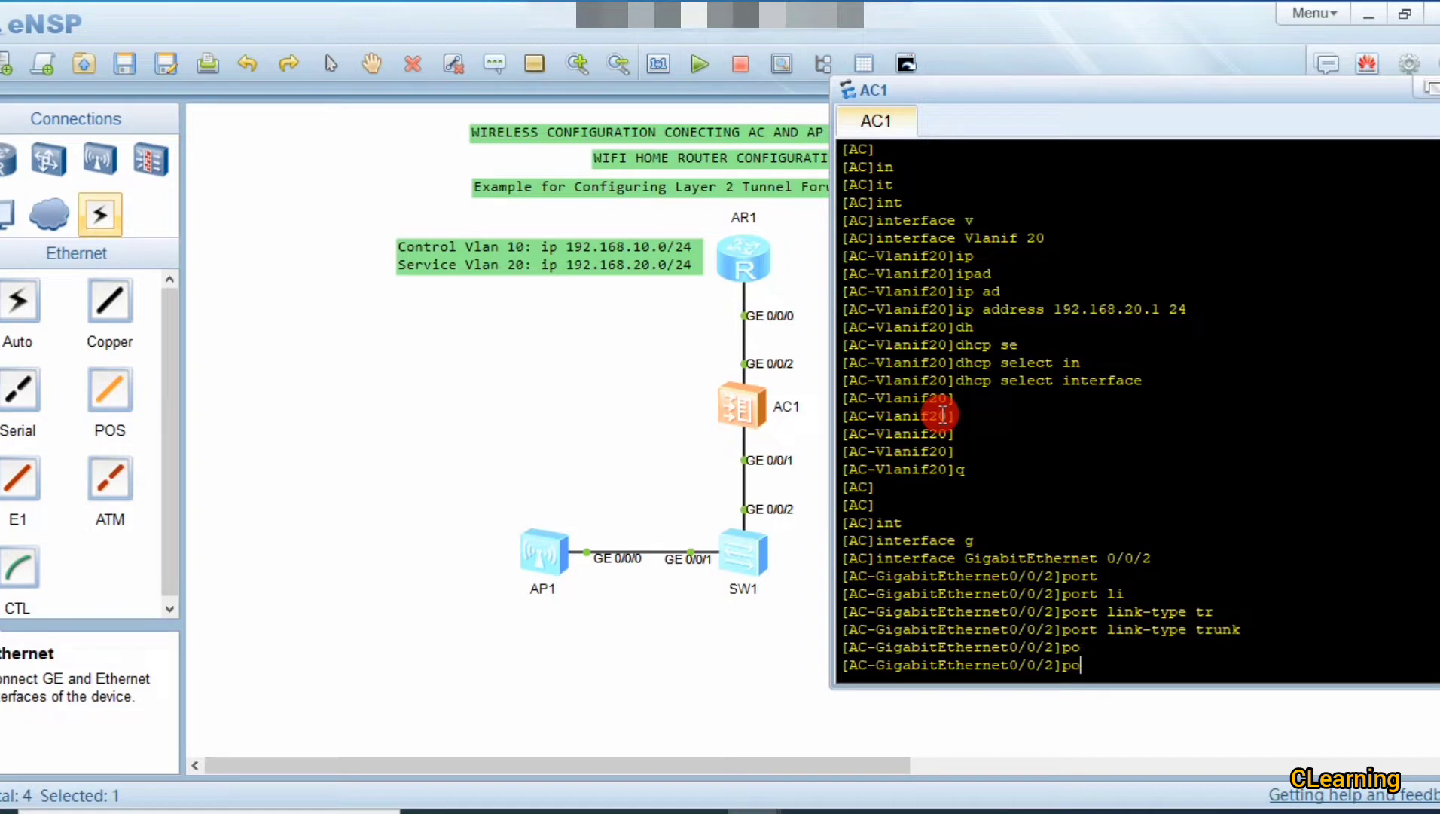
text(rt)
key(Tab)
text(tr)
key(Tab)
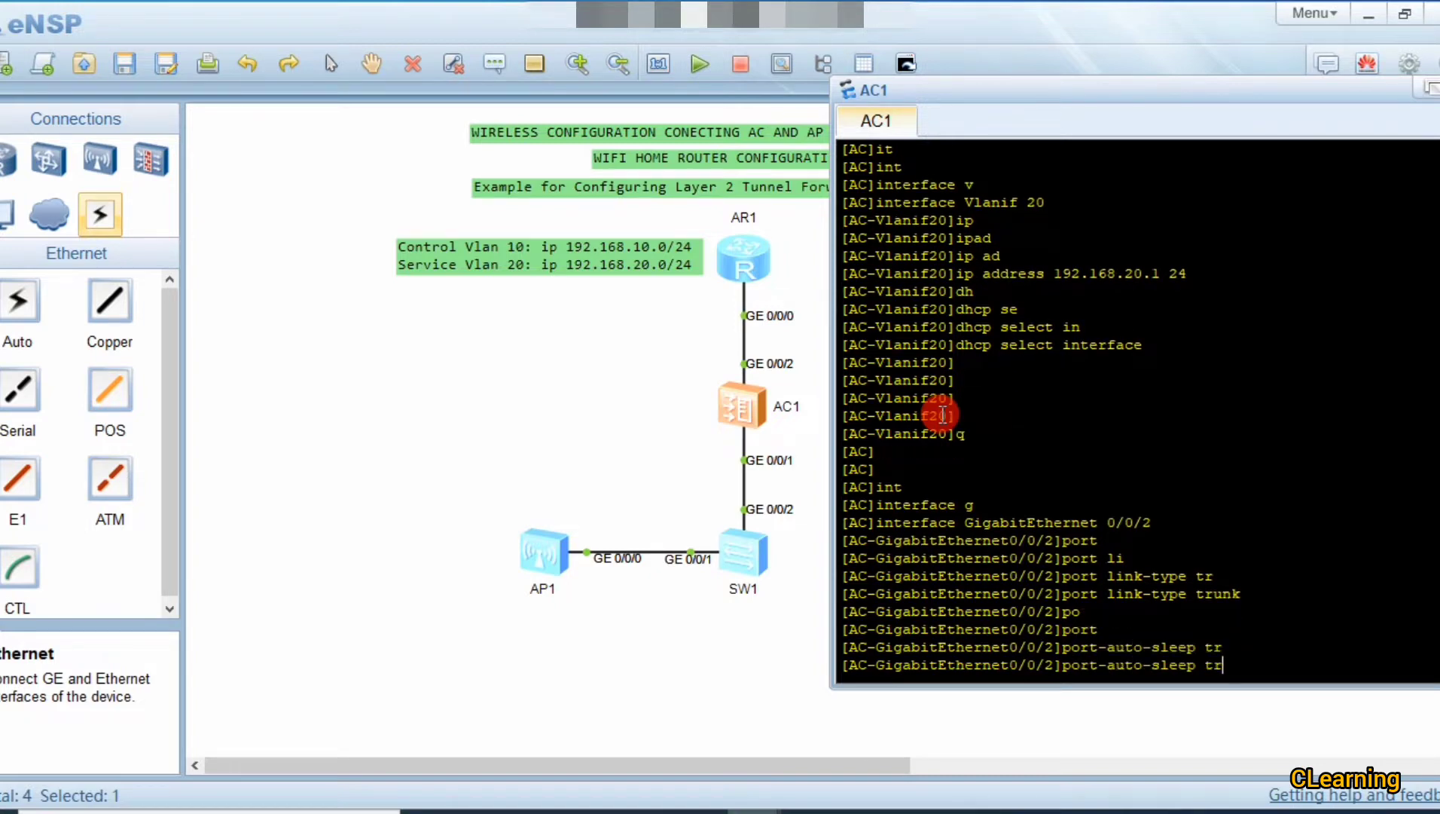
key(BackSpace)
key(BackSpace)
key(BackSpace)
key(BackSpace)
key(BackSpace)
key(BackSpace)
key(BackSpace)
key(BackSpace)
key(BackSpace)
key(BackSpace)
key(BackSpace)
key(BackSpace)
key(BackSpace)
key(BackSpace)
text(tr)
key(Tab)
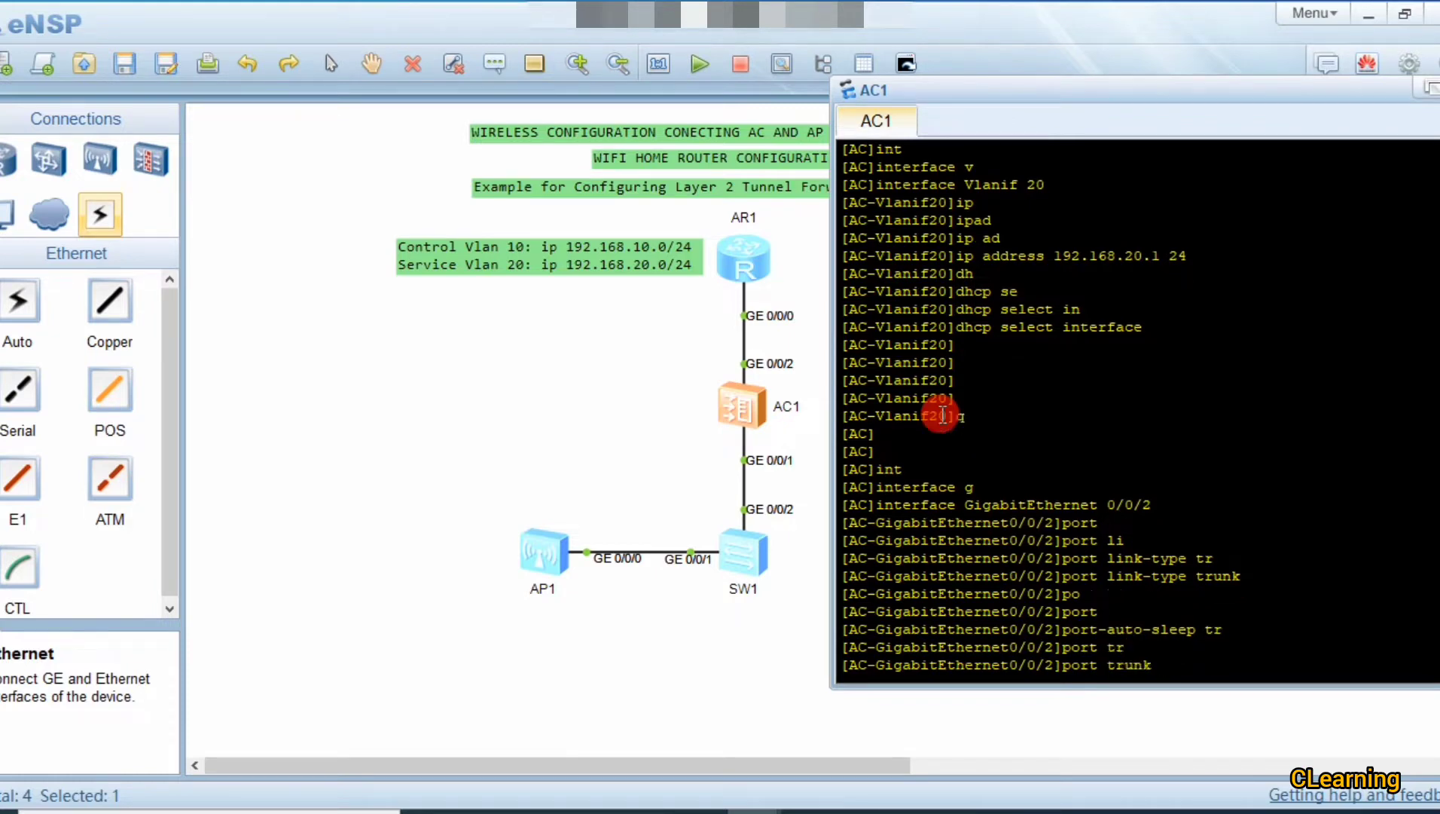
text(al)
key(Tab)
text(v)
key(Tab)
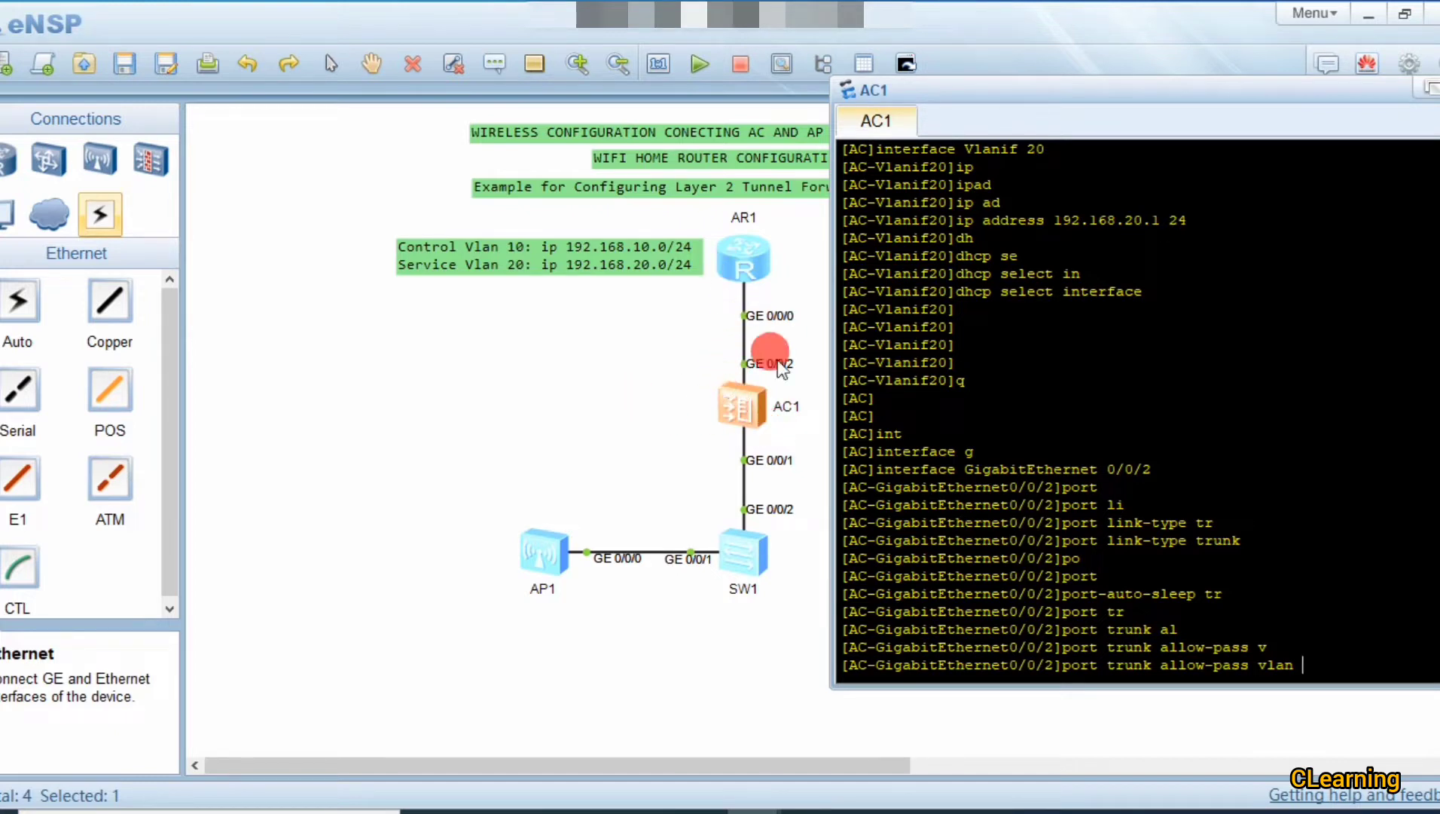
text(20)
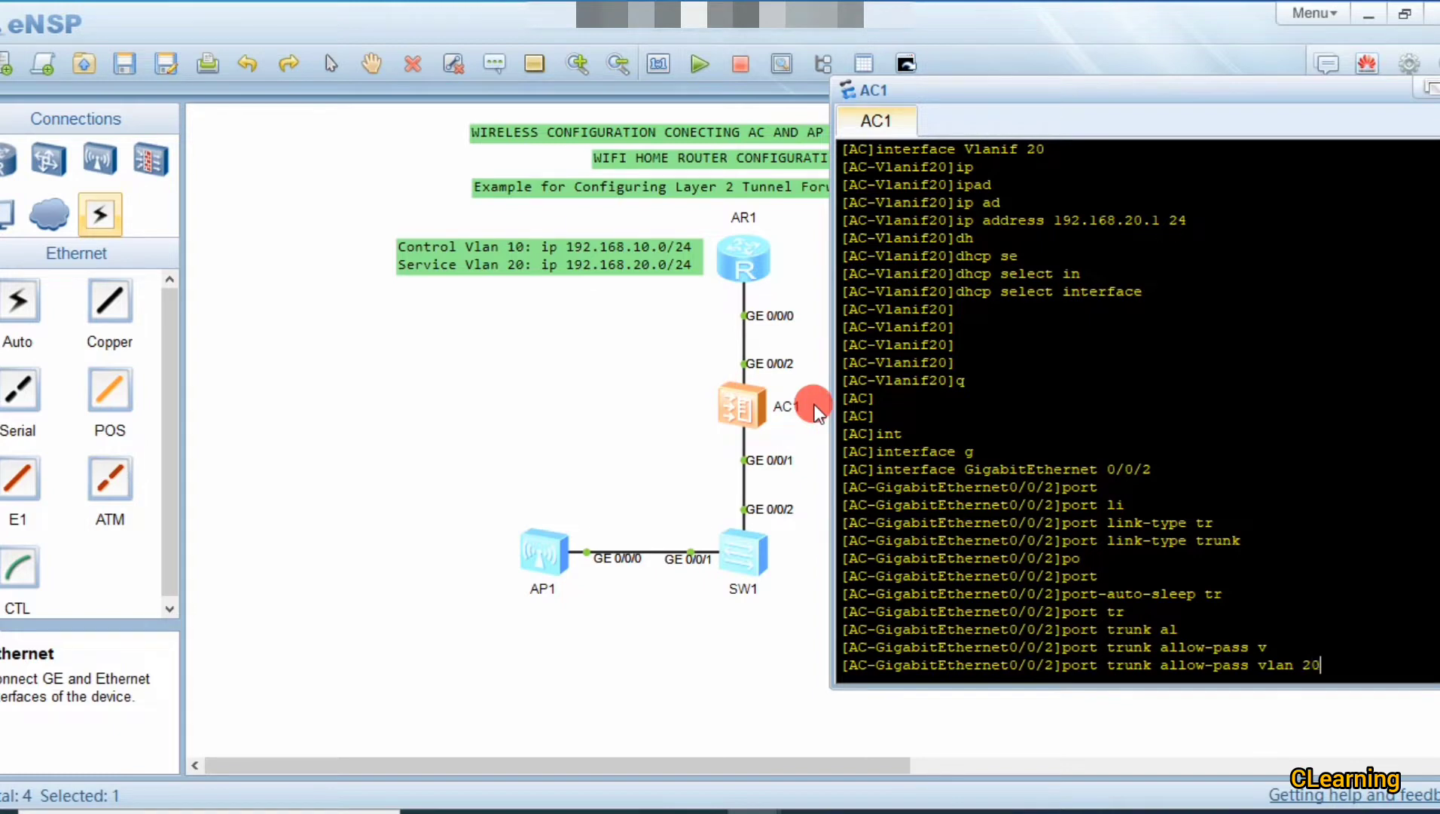
key(Return)
key(Return)
key(Return)
key(Return)
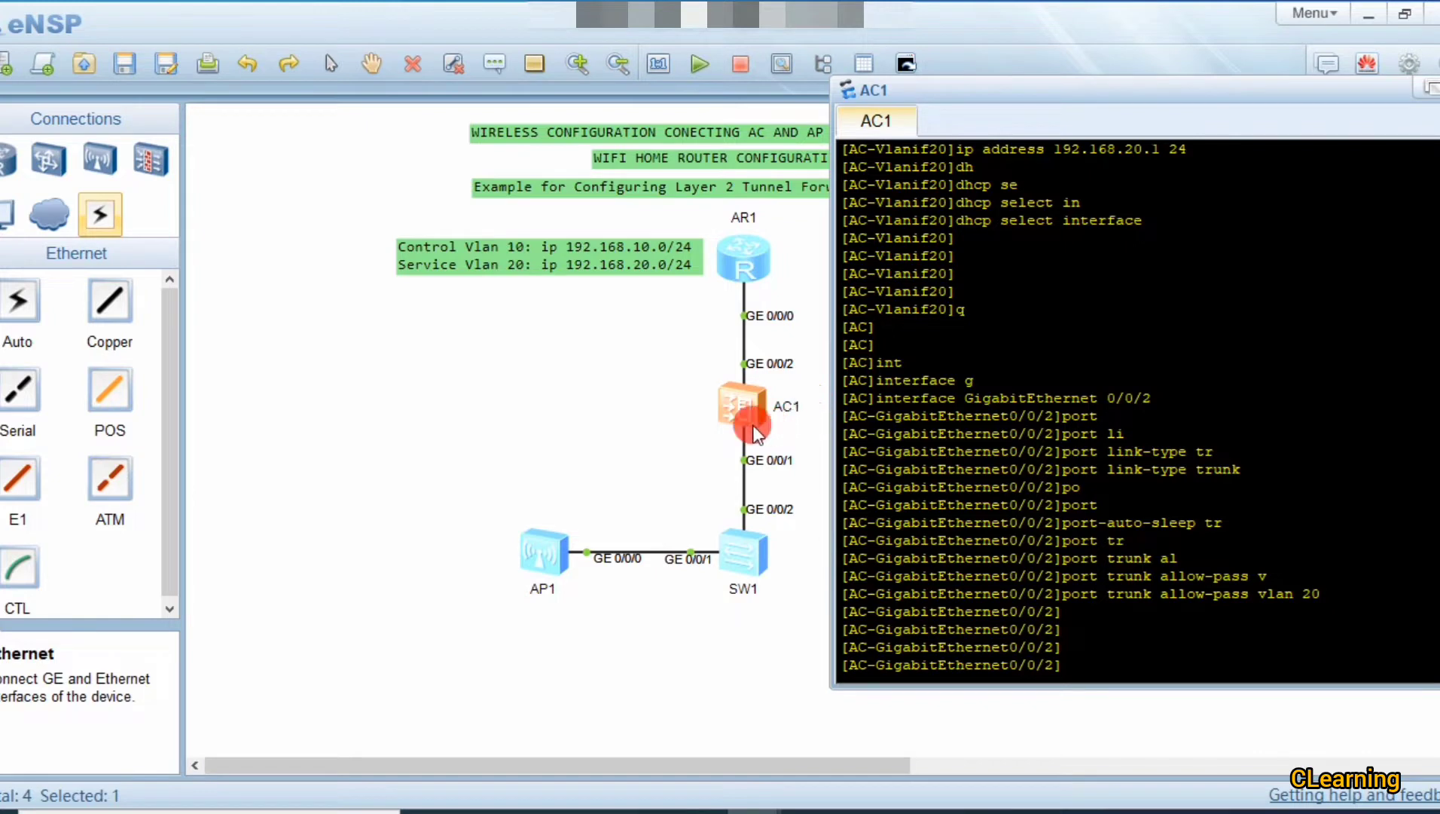
text(q)
key(Return)
key(Return)
key(Return)
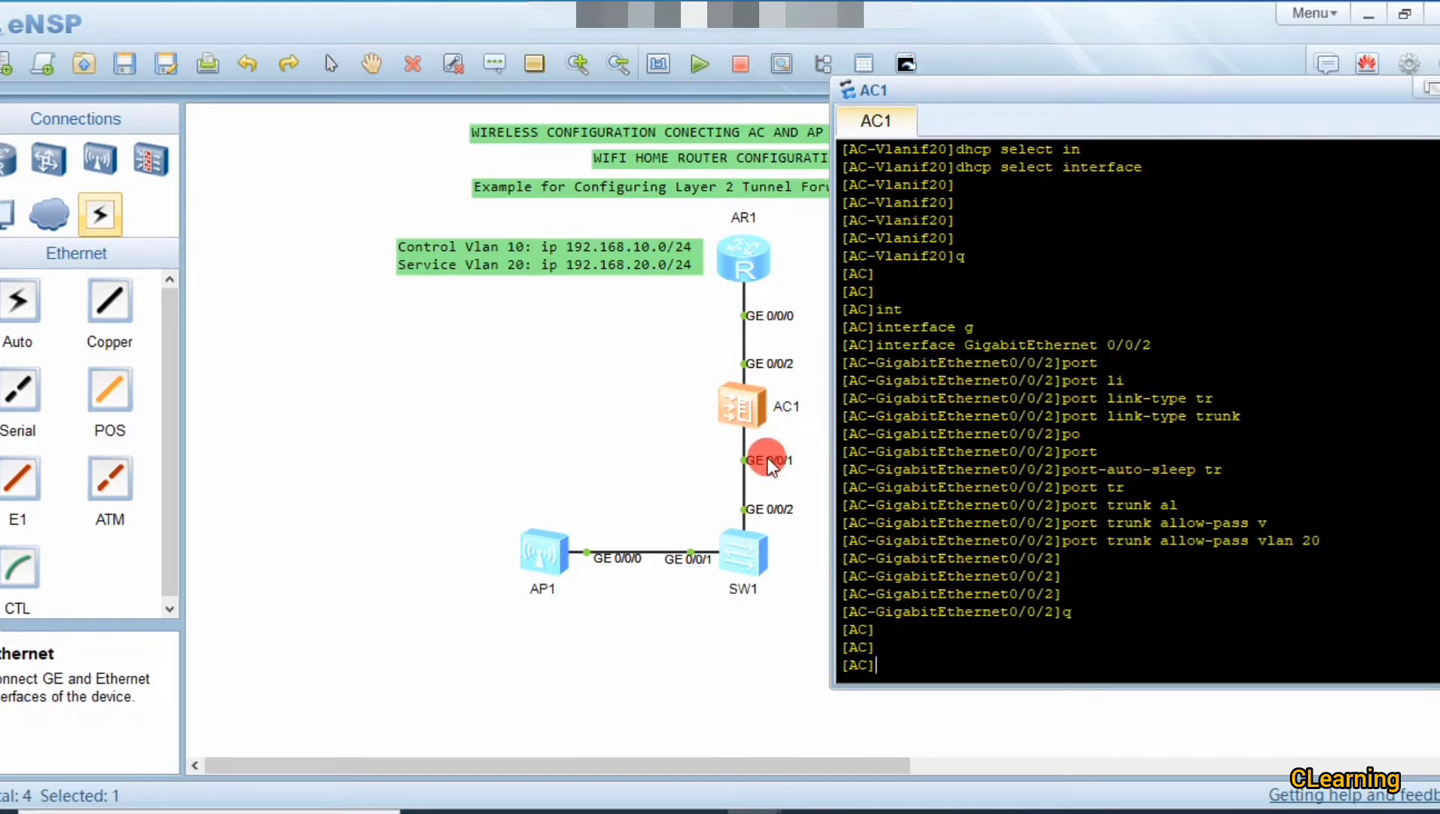
Step: On AC1, enter interface GigabitEthernet 0/0/1 and set its link type to trunk
text(int)
key(Tab)
text(g)
key(Tab)
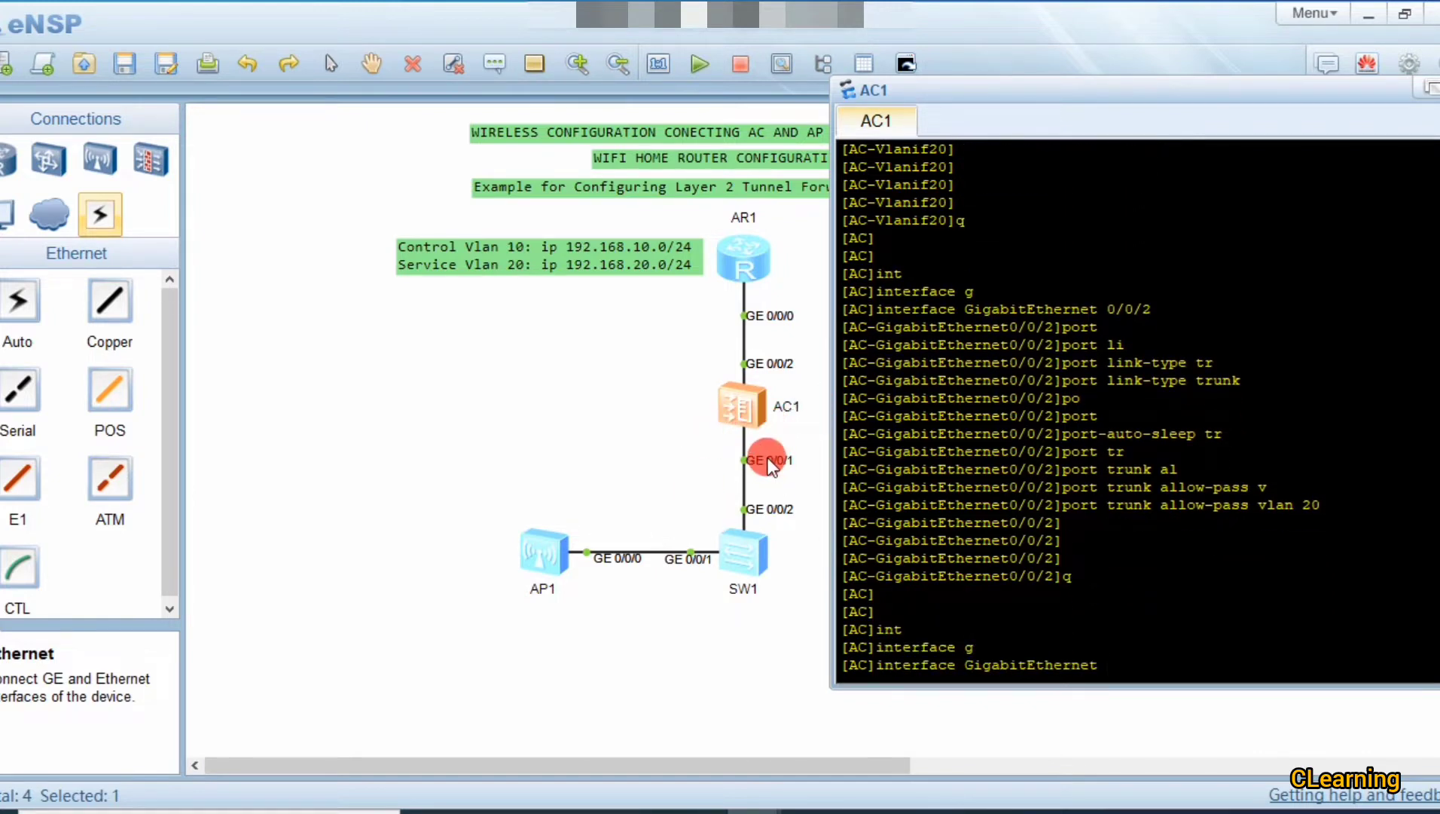
text(0/0/1)
key(Return)
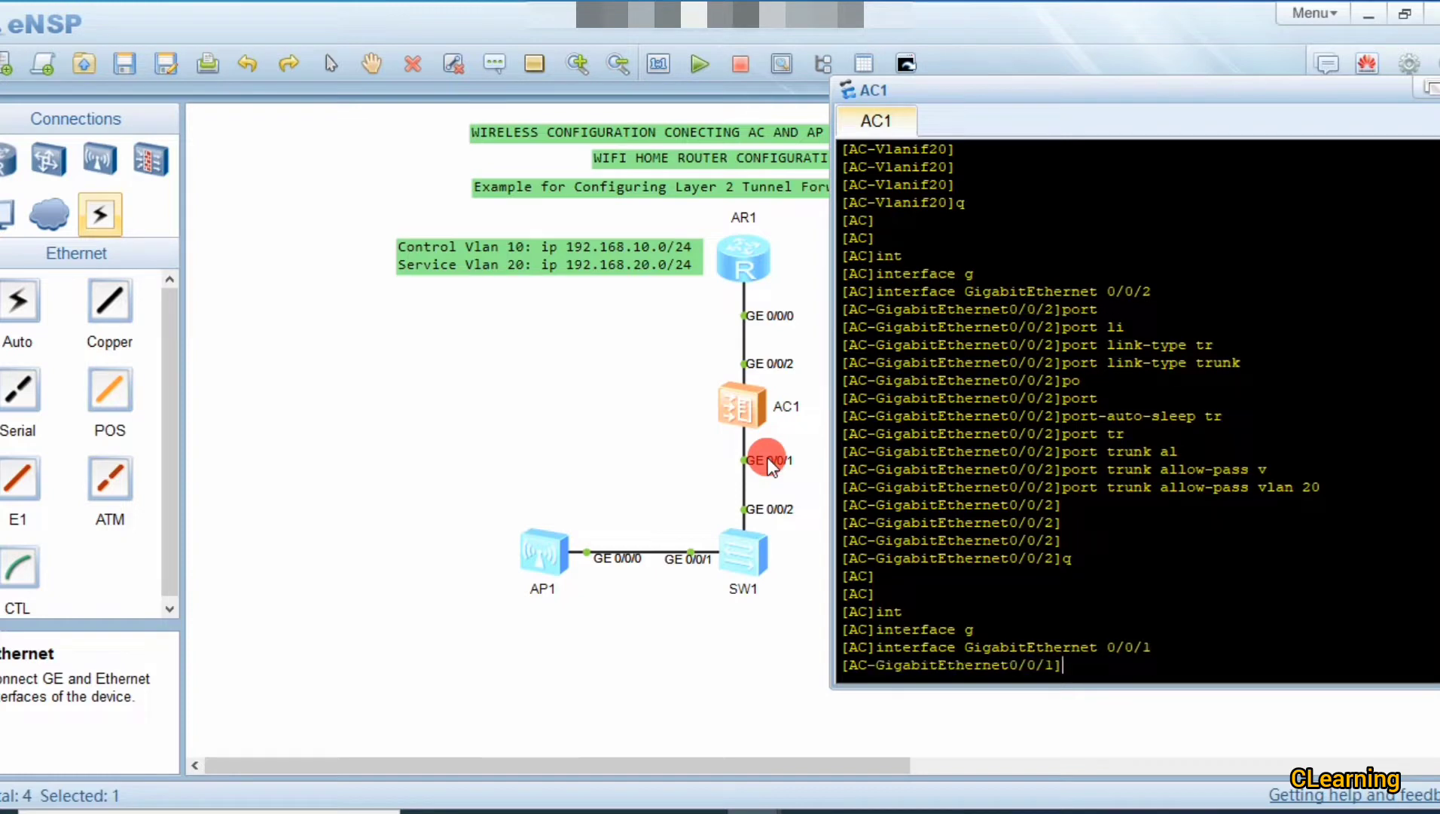
text(port l)
text(i)
key(Tab)
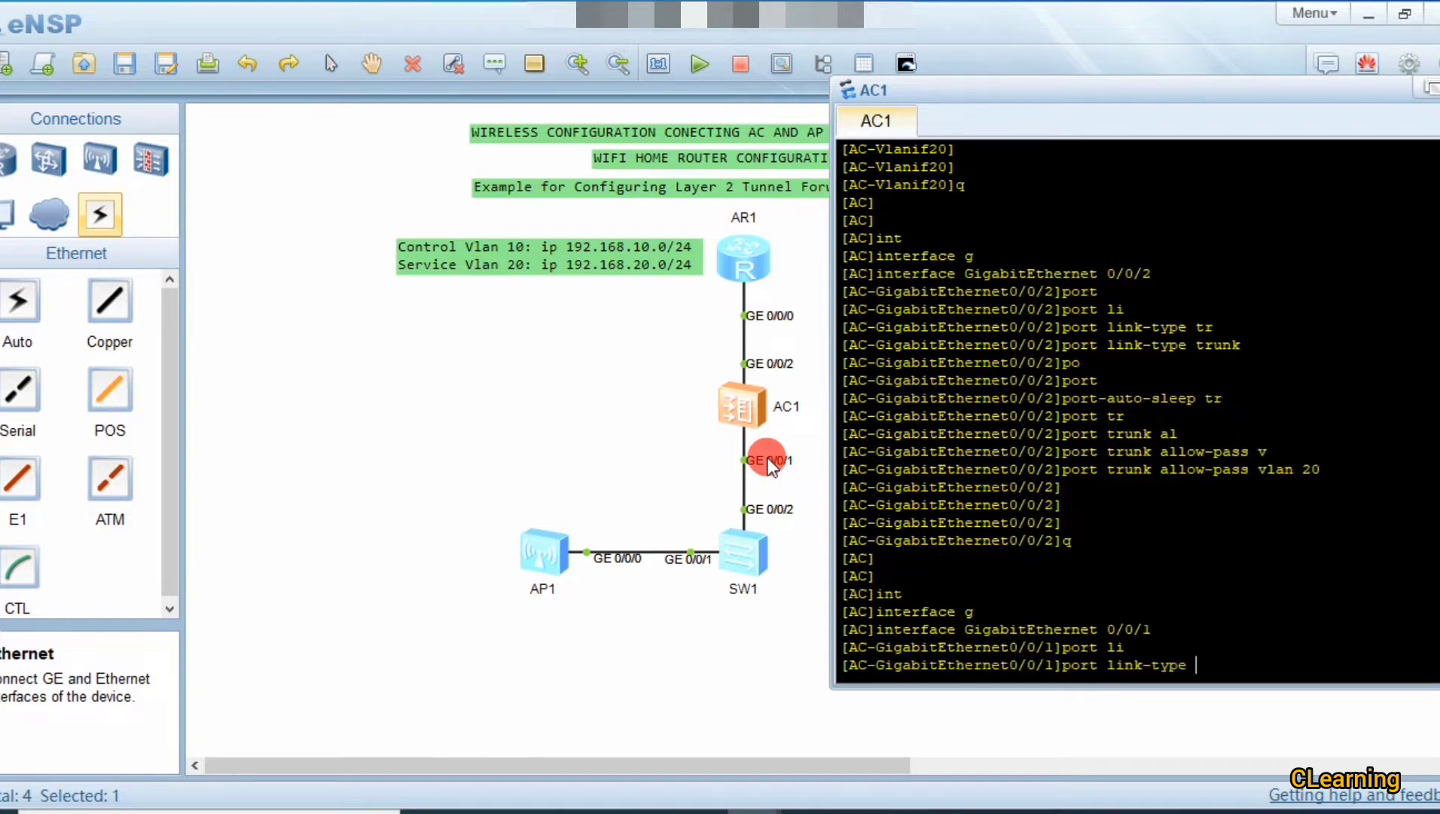
text(tr)
key(Tab)
key(Return)
Step: Allow VLANs 10 and 20 on the GE0/0/1 trunk, then quit the interface view
text(po)
key(Tab)
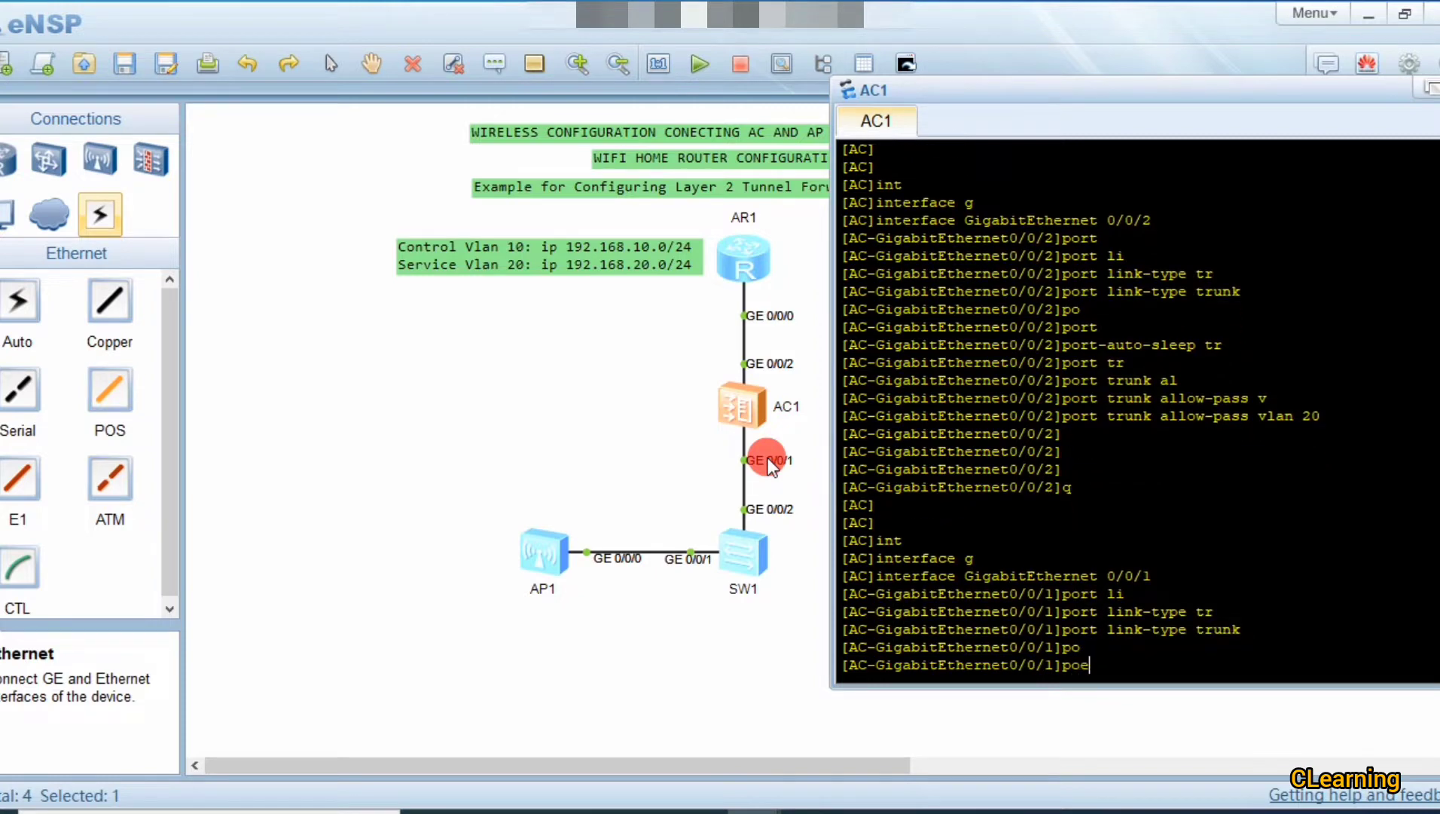
key(BackSpace)
text(rt tr)
key(Tab)
text(al)
key(Tab)
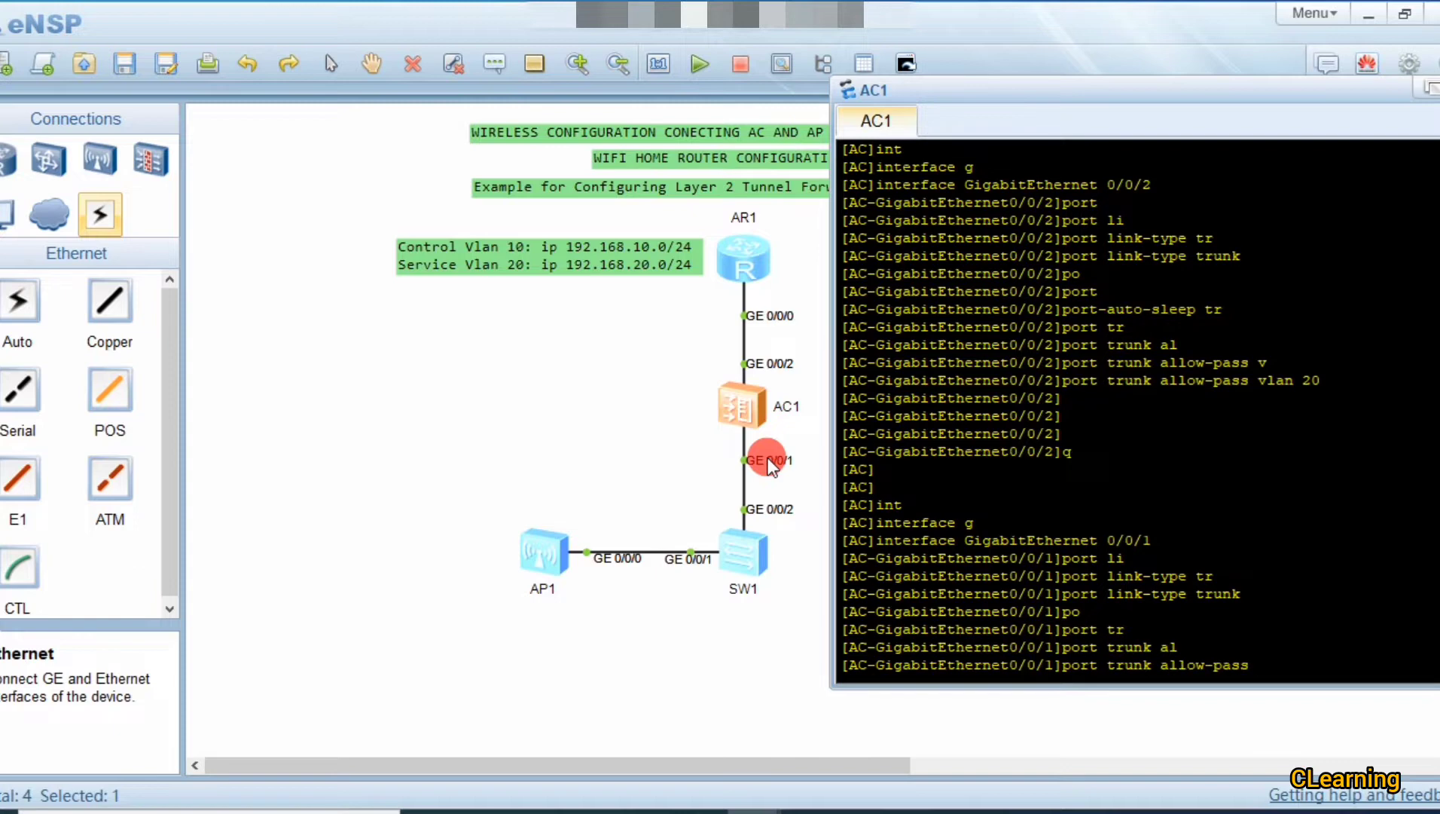
text(v)
key(Tab)
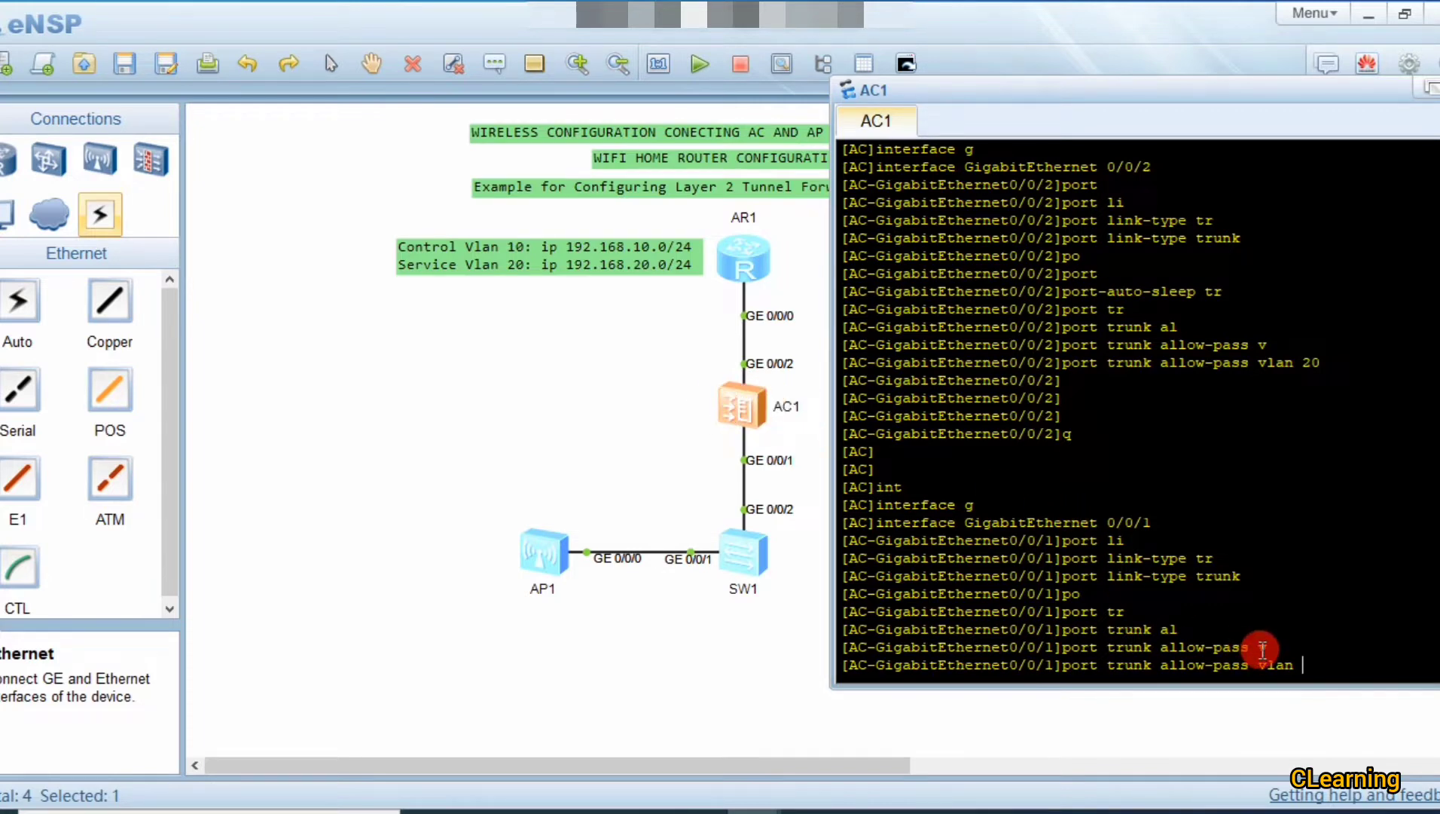
text(10 20)
key(Return)
key(Return)
key(Return)
key(Return)
key(Return)
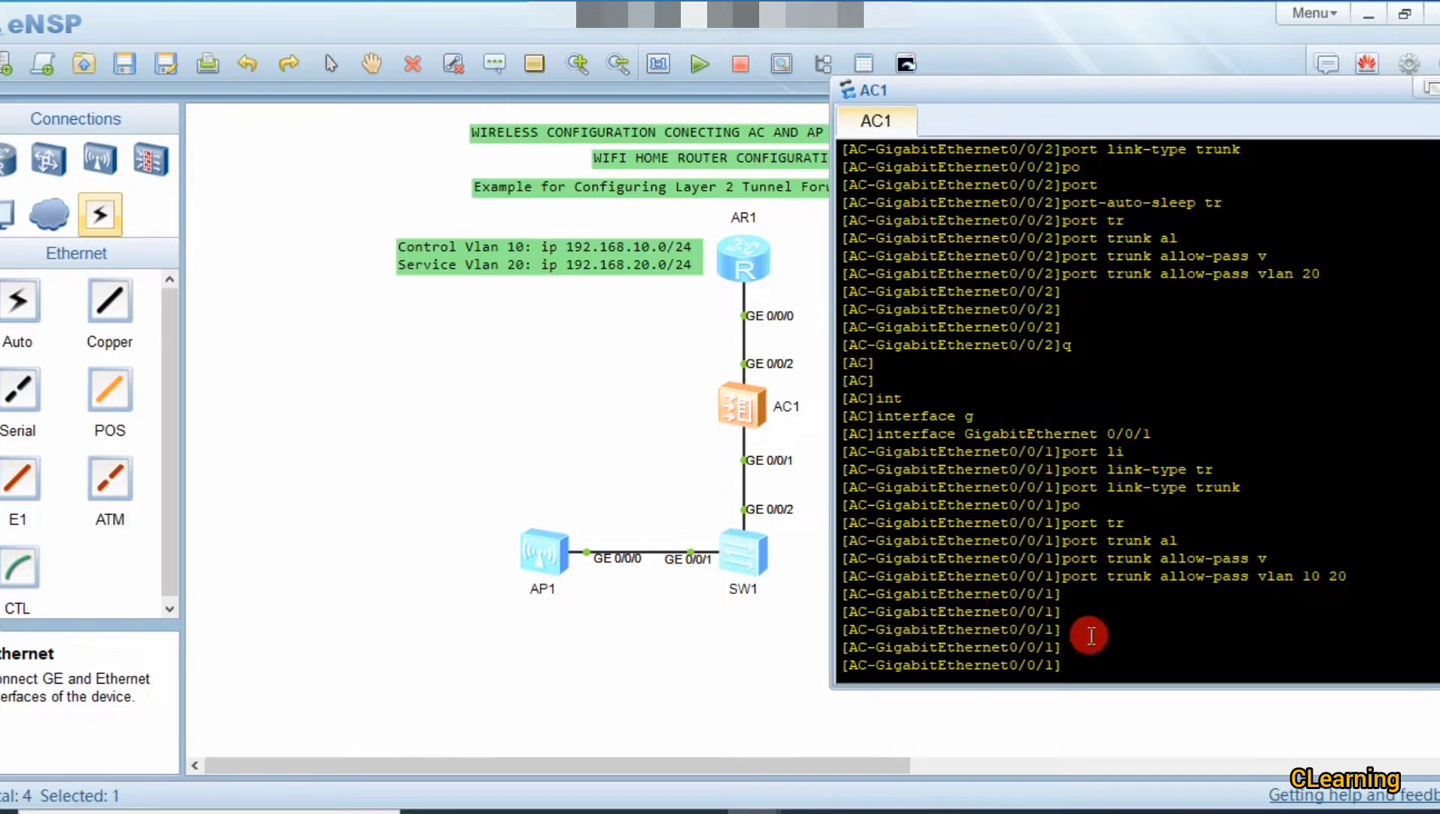
text(q)
key(Return)
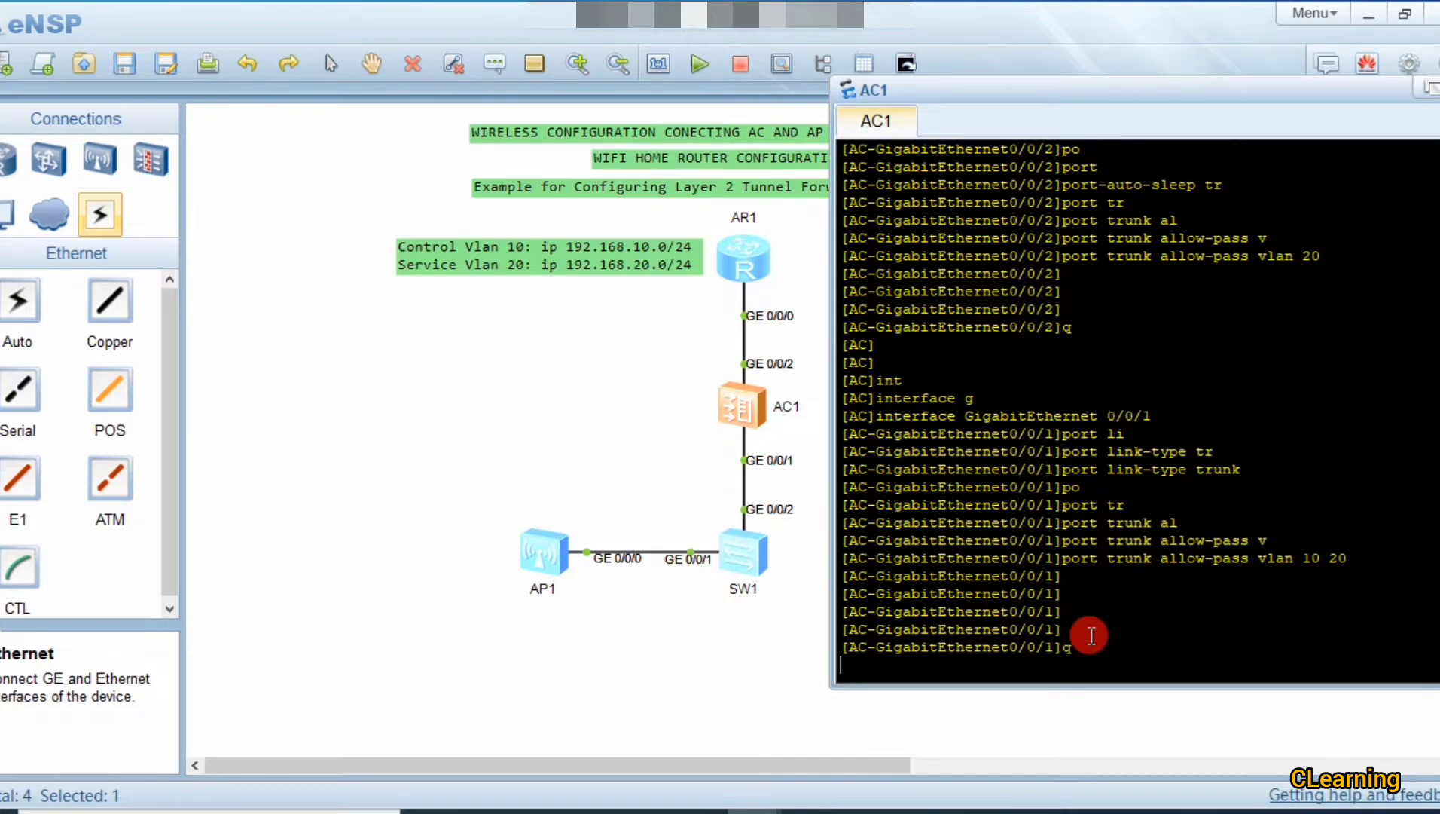
key(Return)
Step: Open SW1's console and enter system view with sys
click(591, 445)
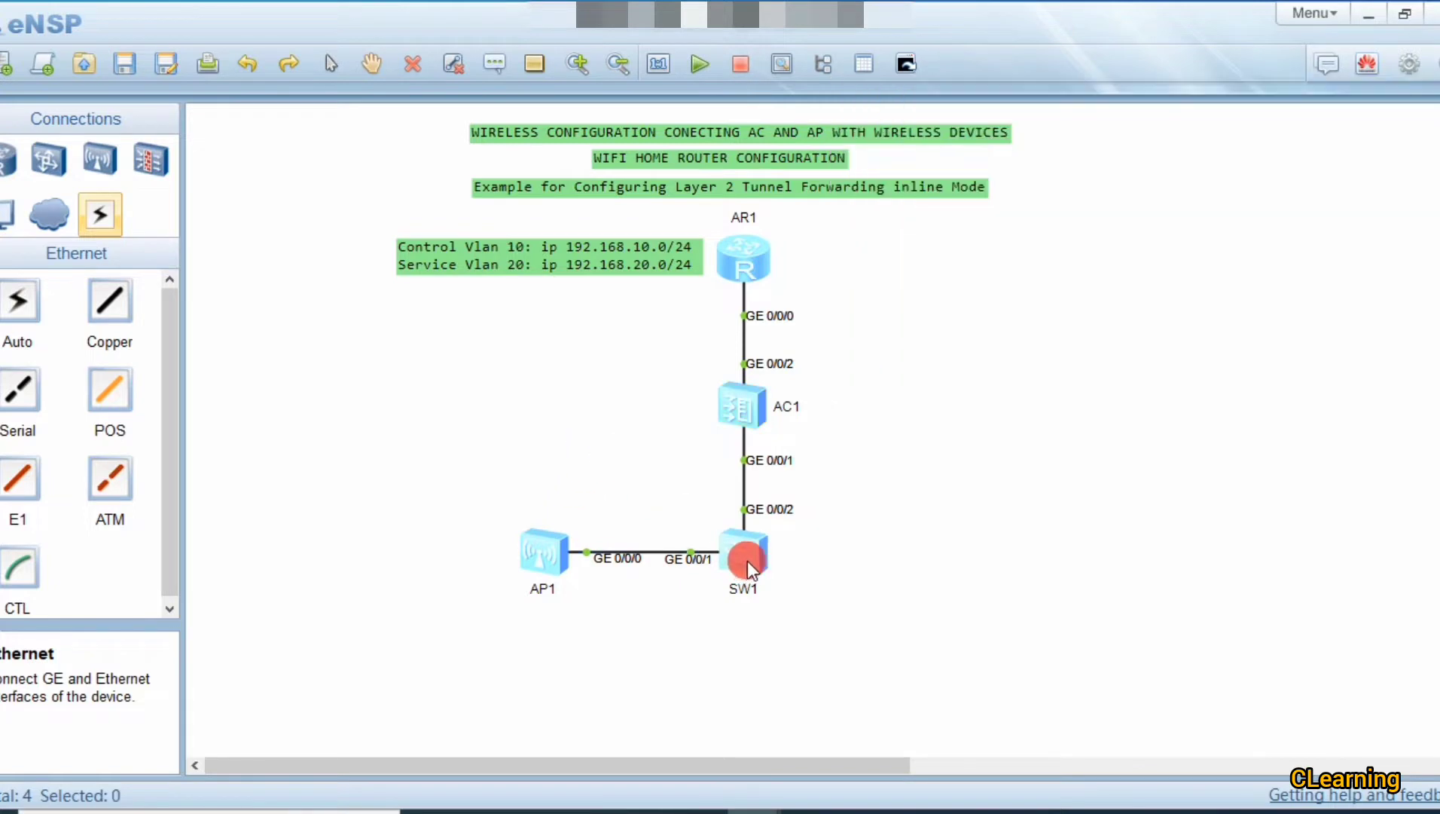
double_click(748, 560)
drag(1003, 96, 1098, 83)
click(1085, 275)
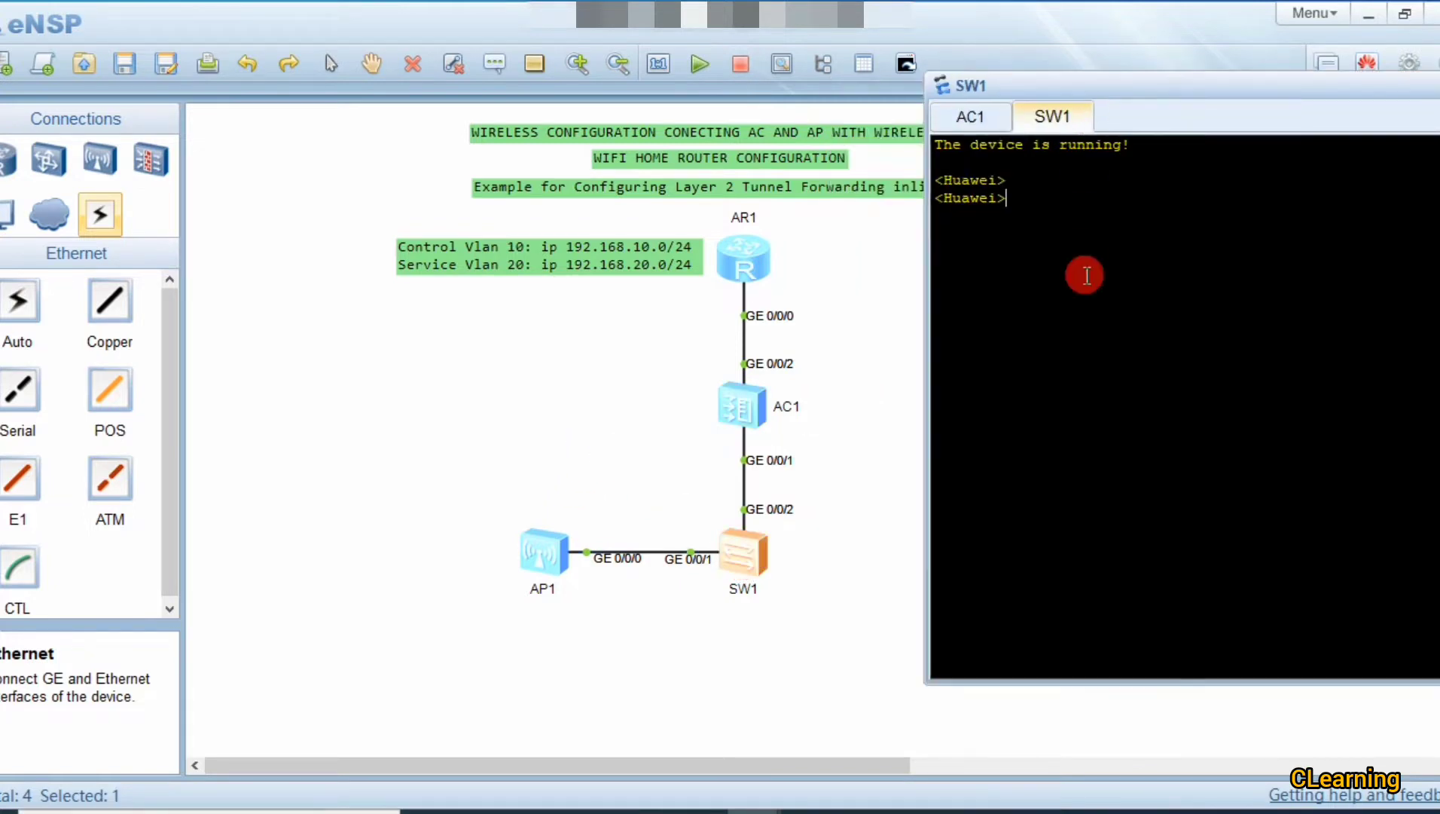
text(sys)
key(Return)
key(Return)
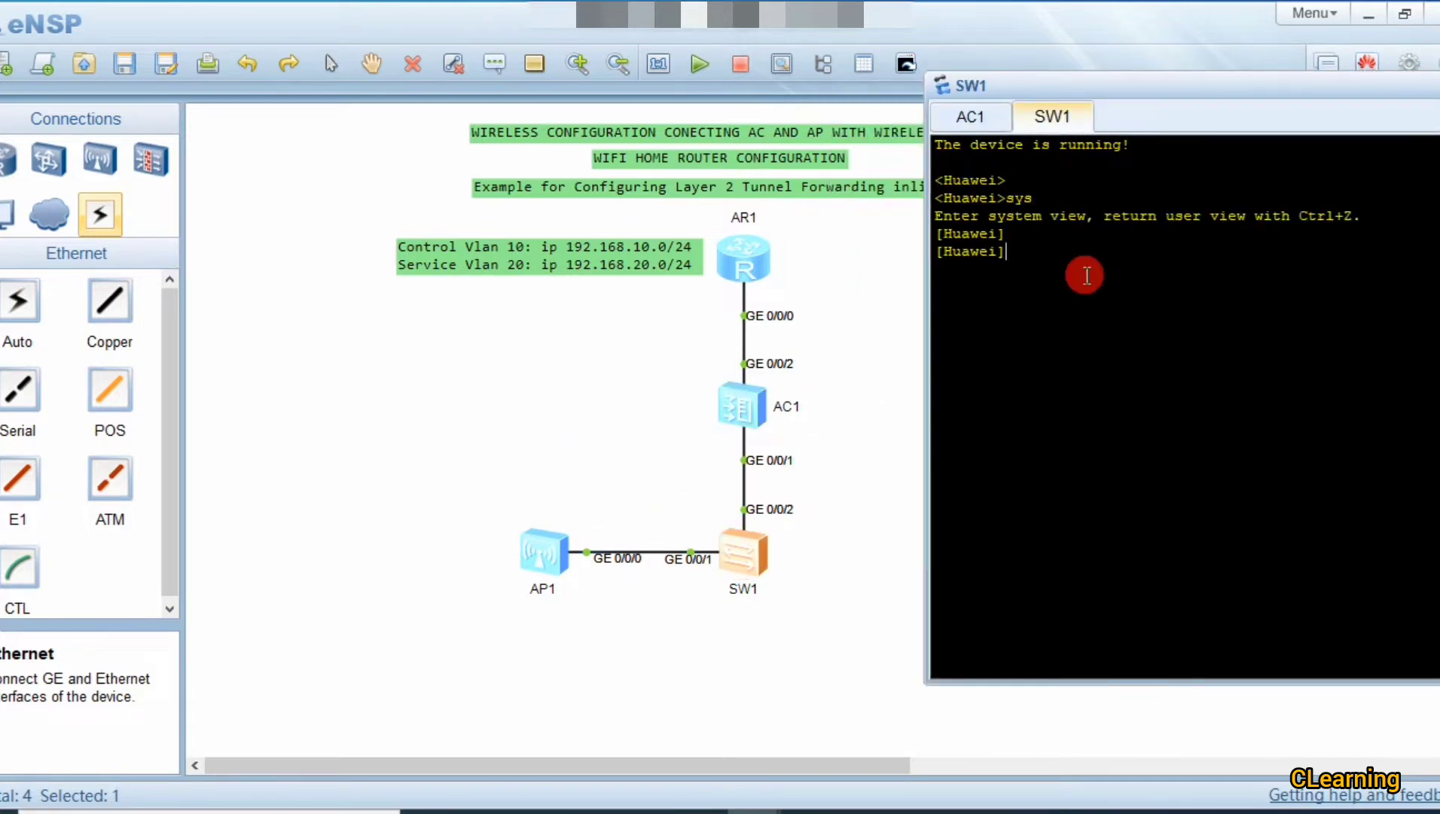
Step: Enter SW1's GigabitEthernet 0/0/2 and set its link type to trunk
text(int)
key(Tab)
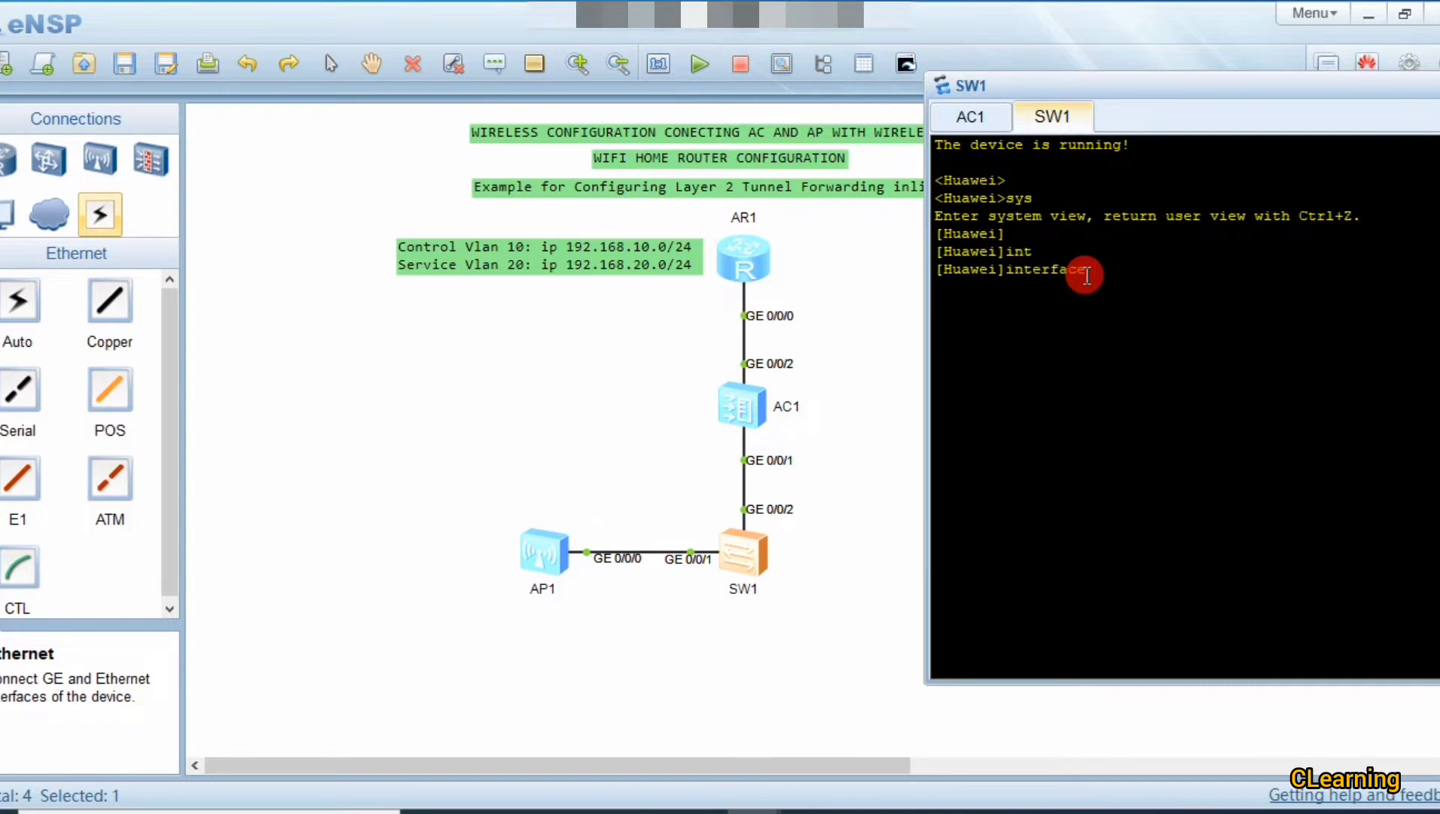
text(g)
key(Tab)
text(0/0/2)
key(Return)
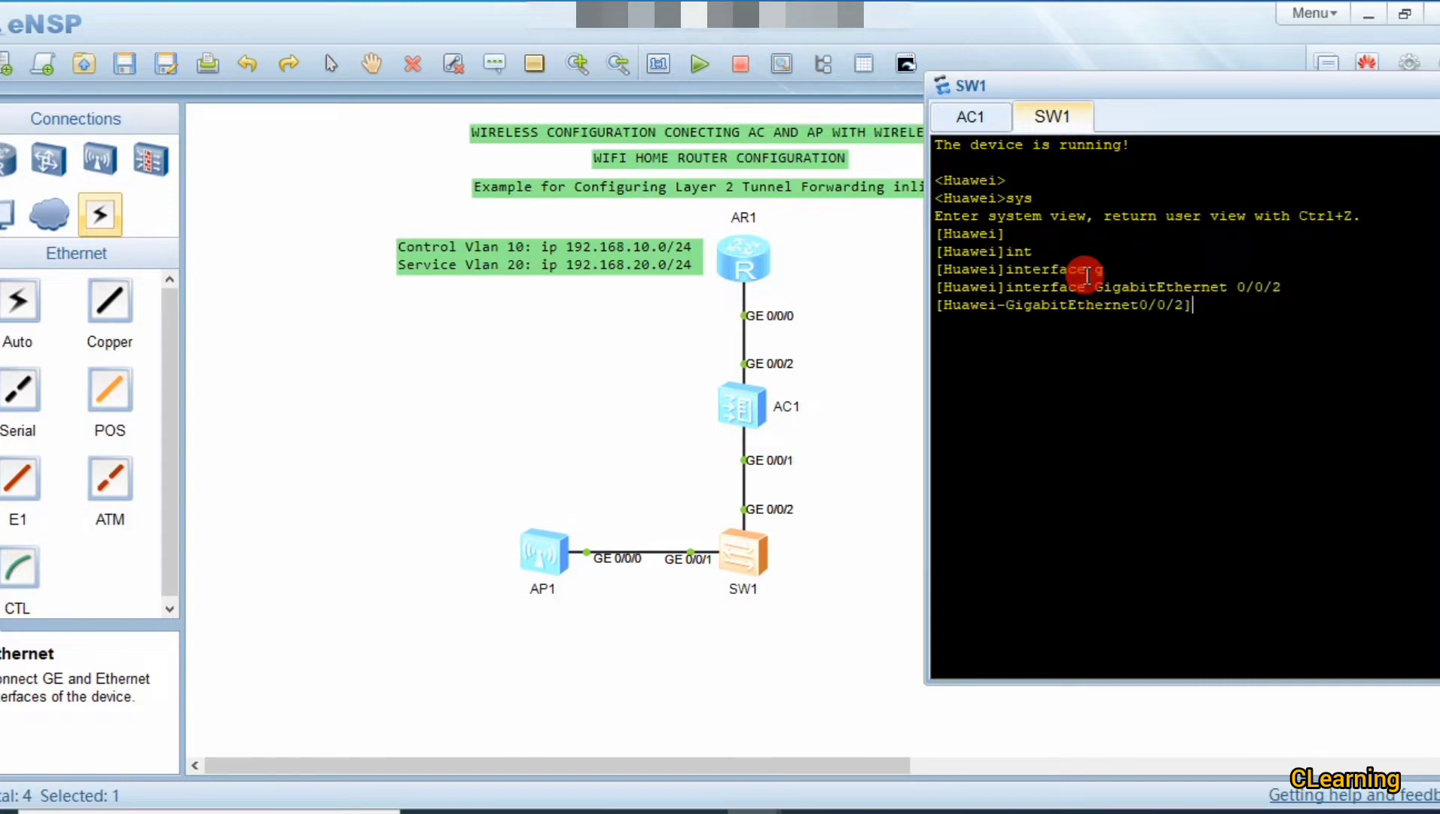
text(po)
key(Tab)
text(l)
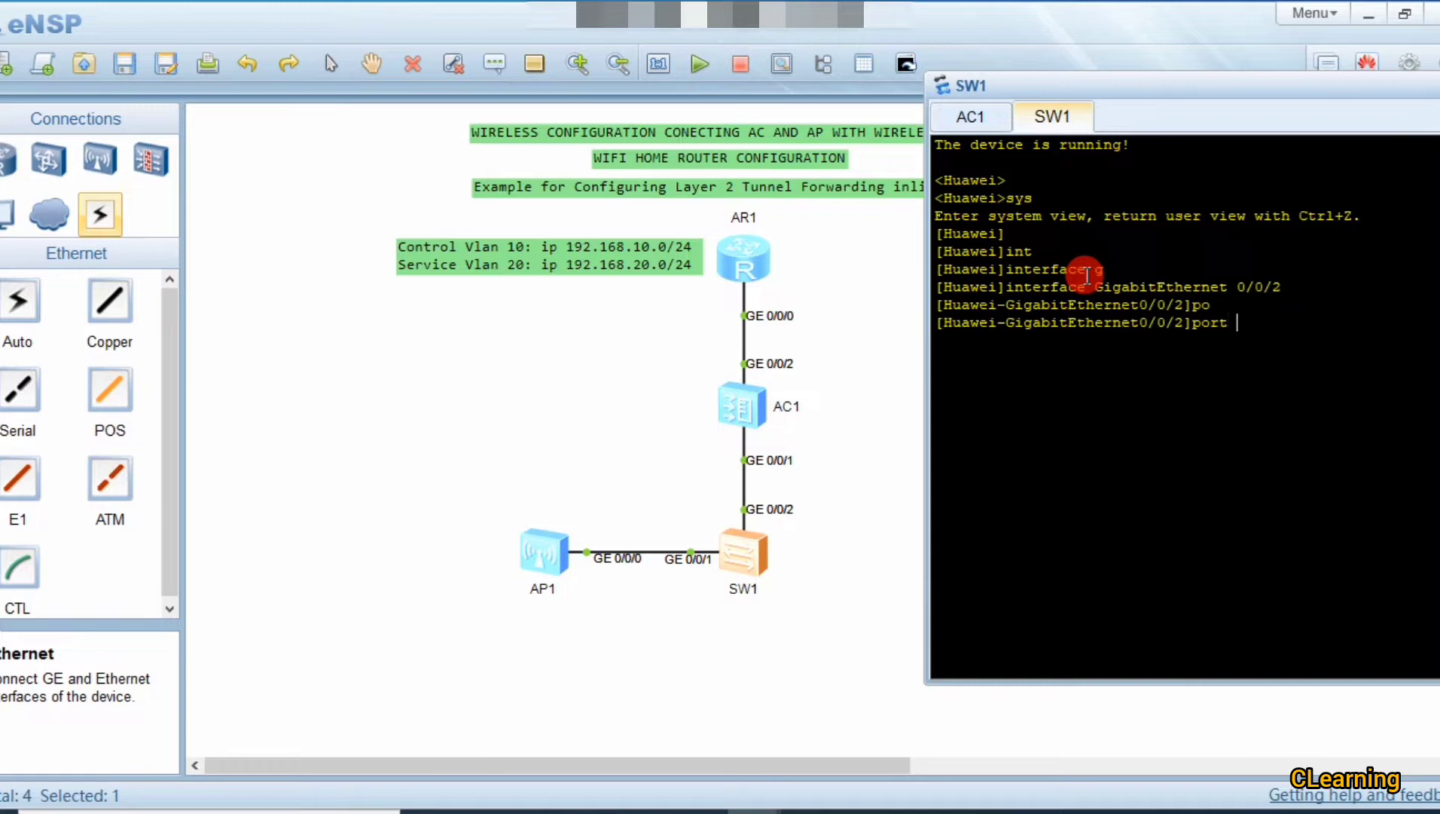
text(i)
key(Tab)
text(t)
key(Tab)
text(tr)
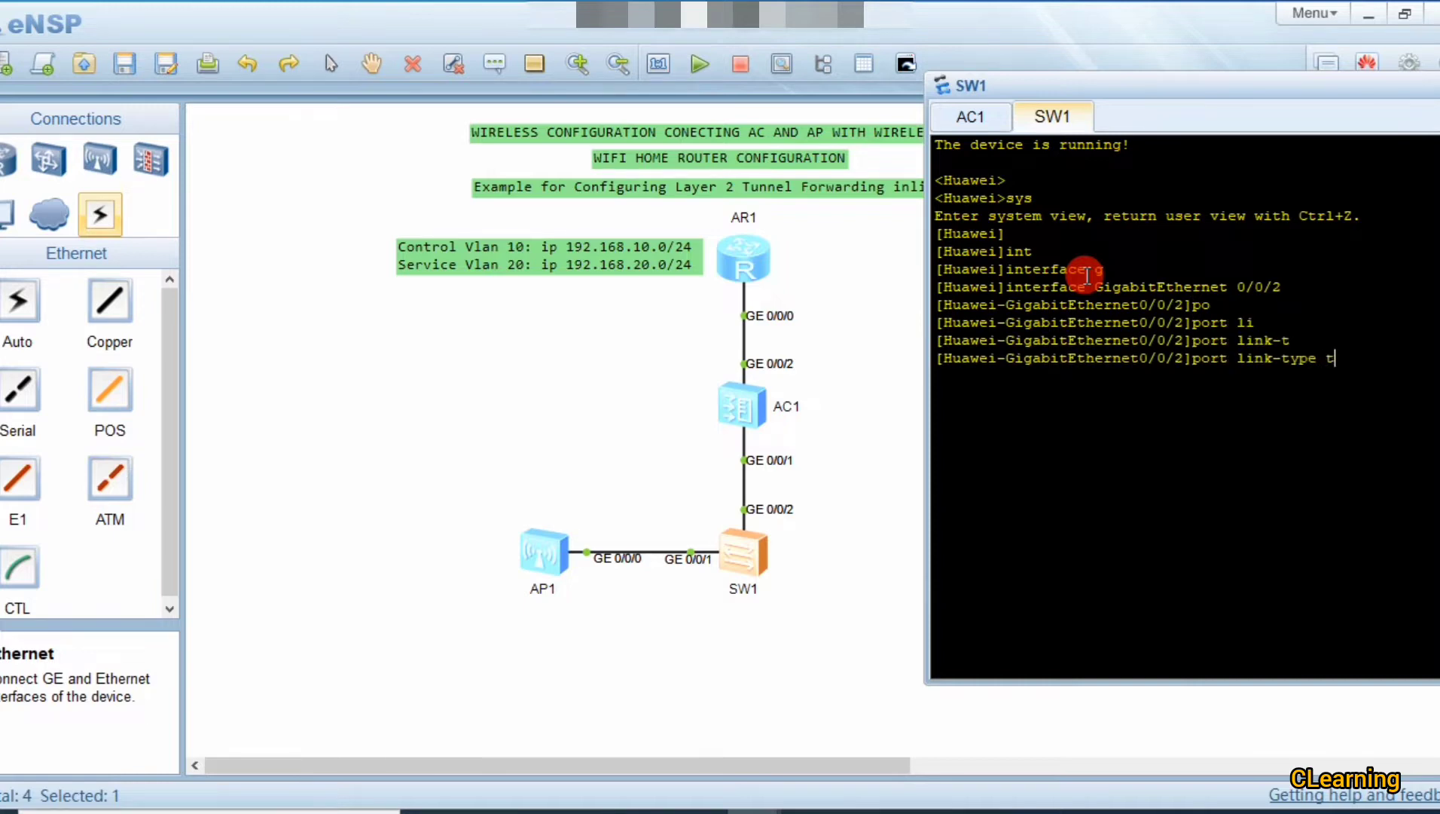
key(Tab)
key(Return)
Step: Allow VLANs 10 and 20 through SW1's GE0/0/2 trunk
text(po)
key(Tab)
text(tr)
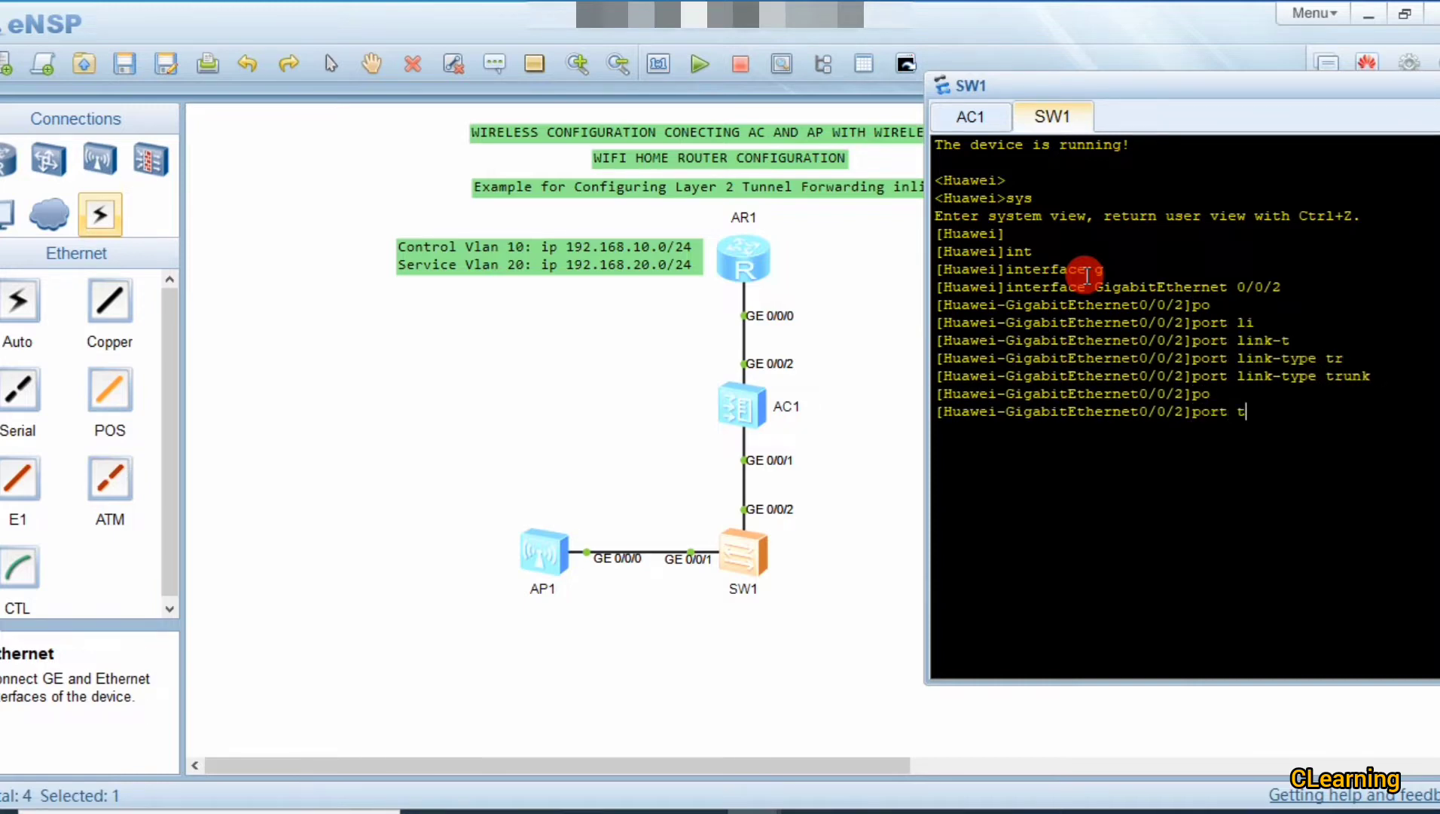
key(Tab)
text(al)
key(Tab)
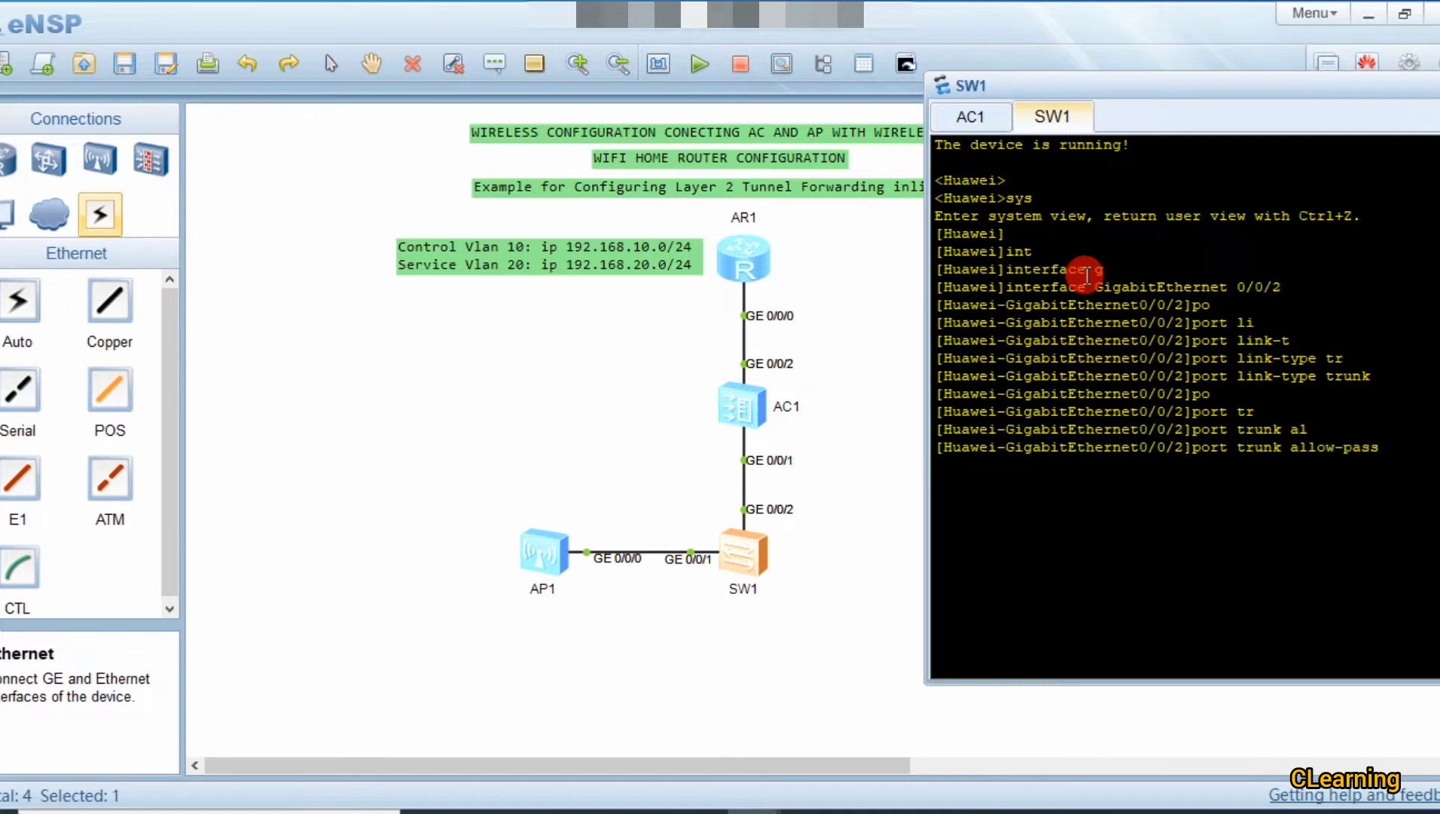
text(v)
key(Tab)
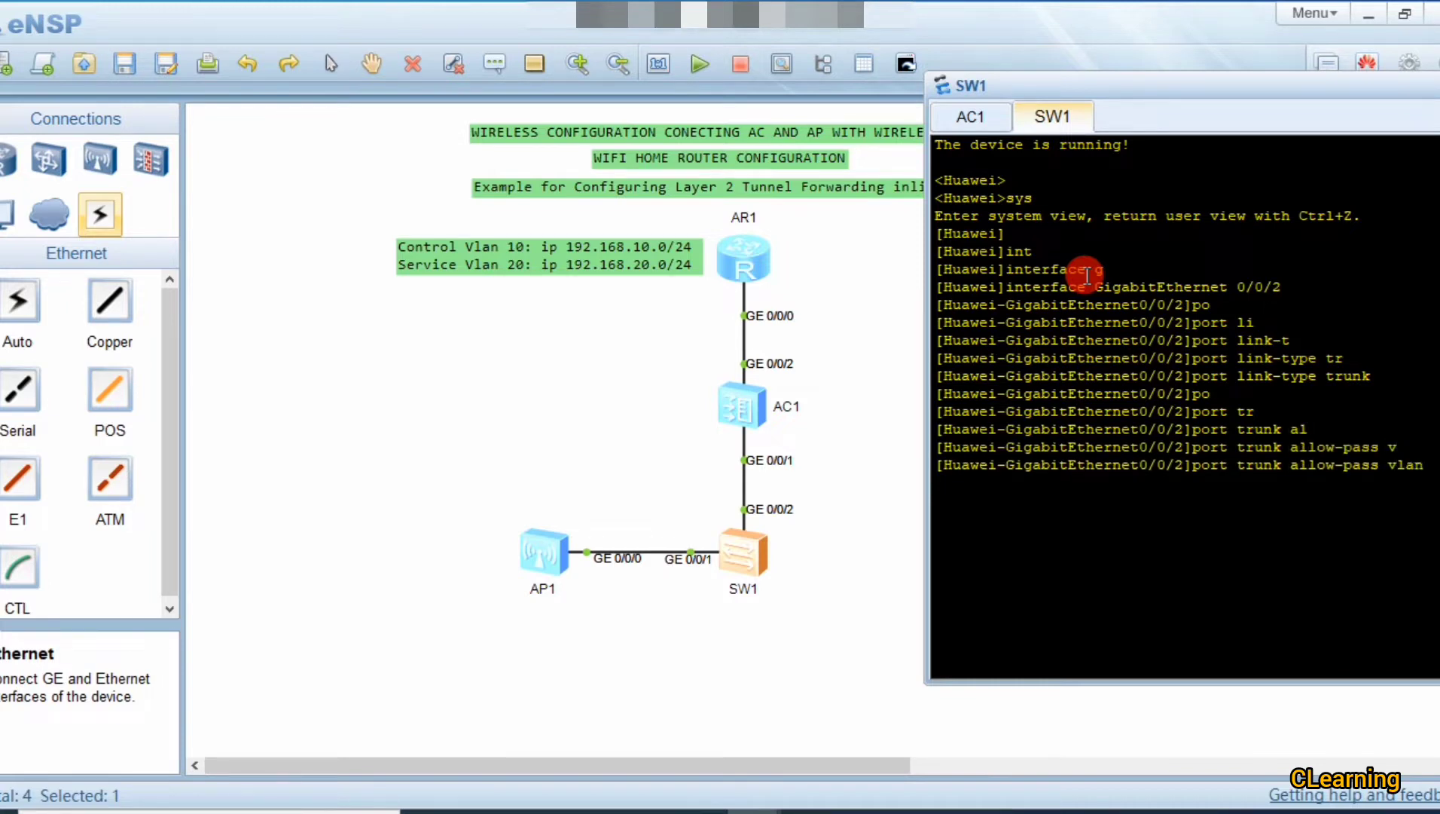
text(1)
key(Return)
key(Return)
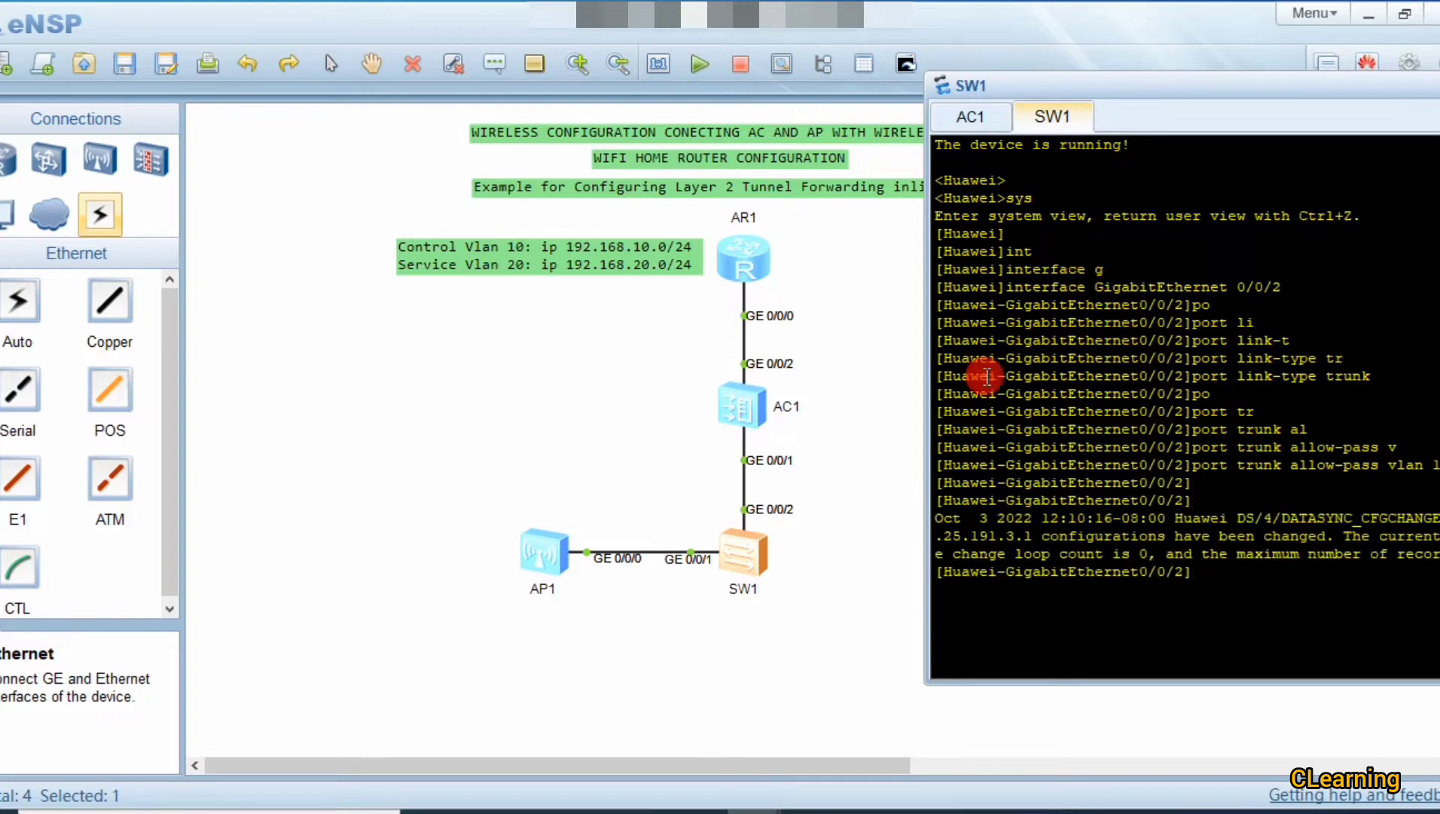
drag(1025, 68, 1003, 39)
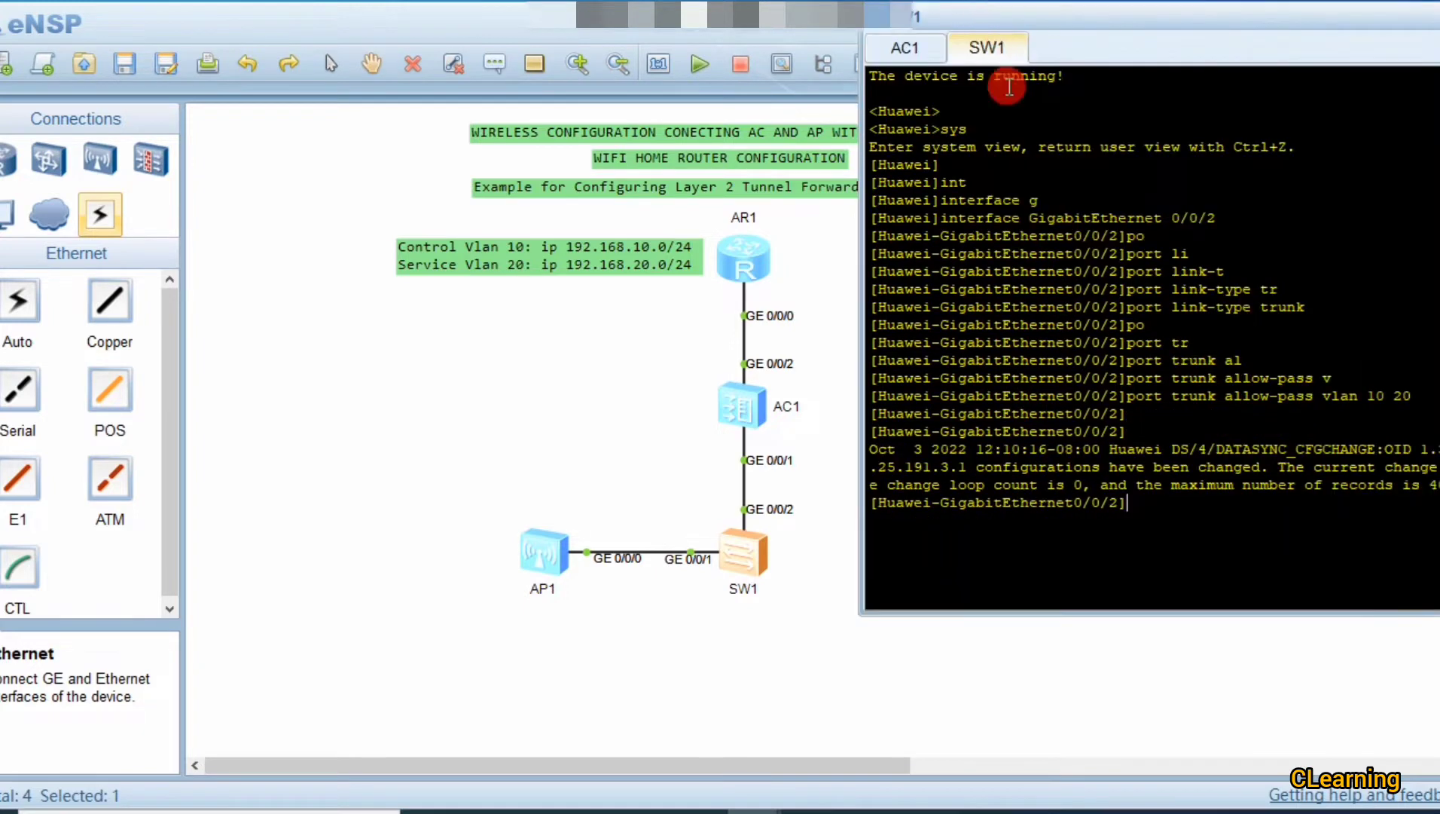
key(Return)
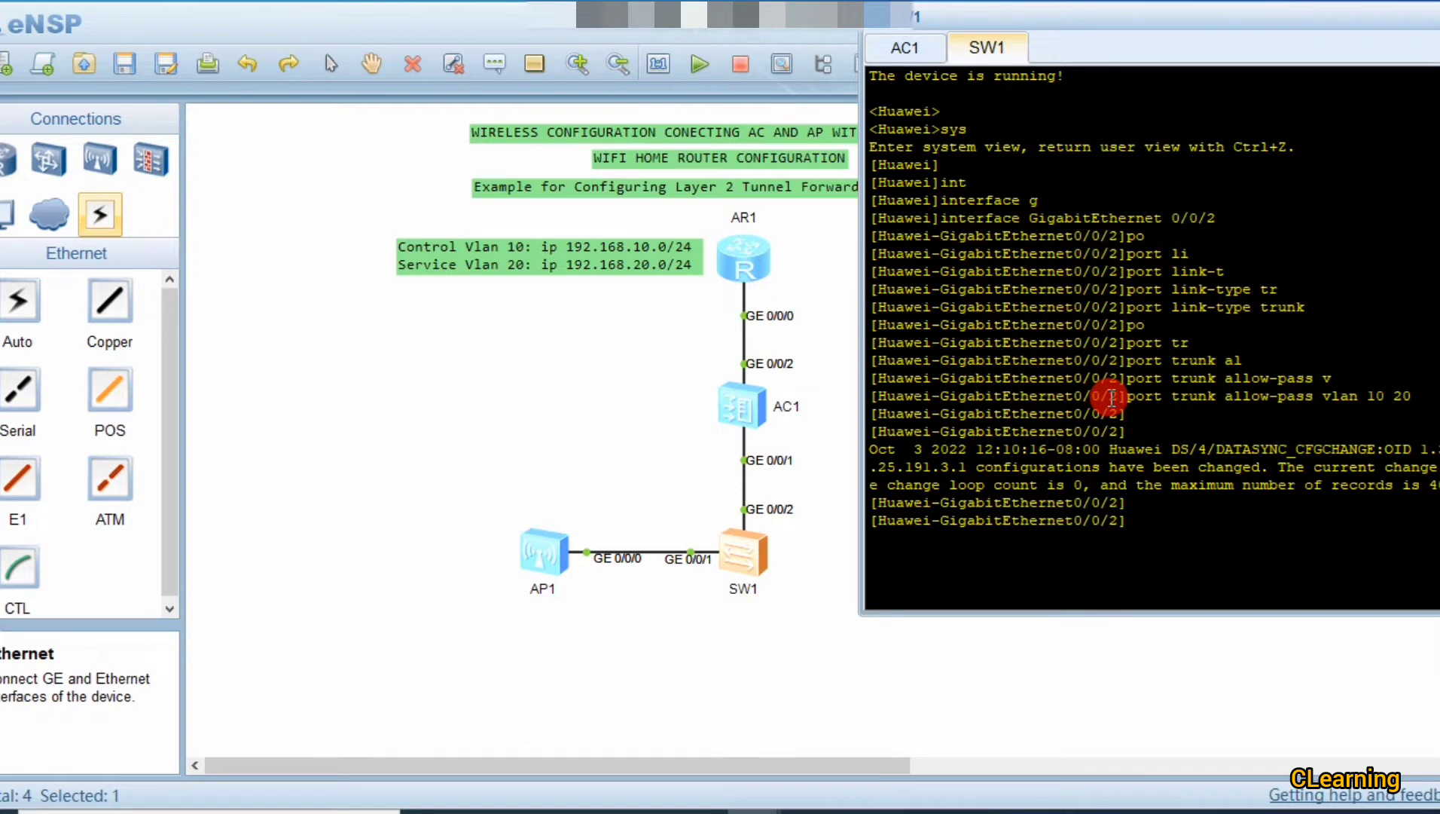
click(902, 566)
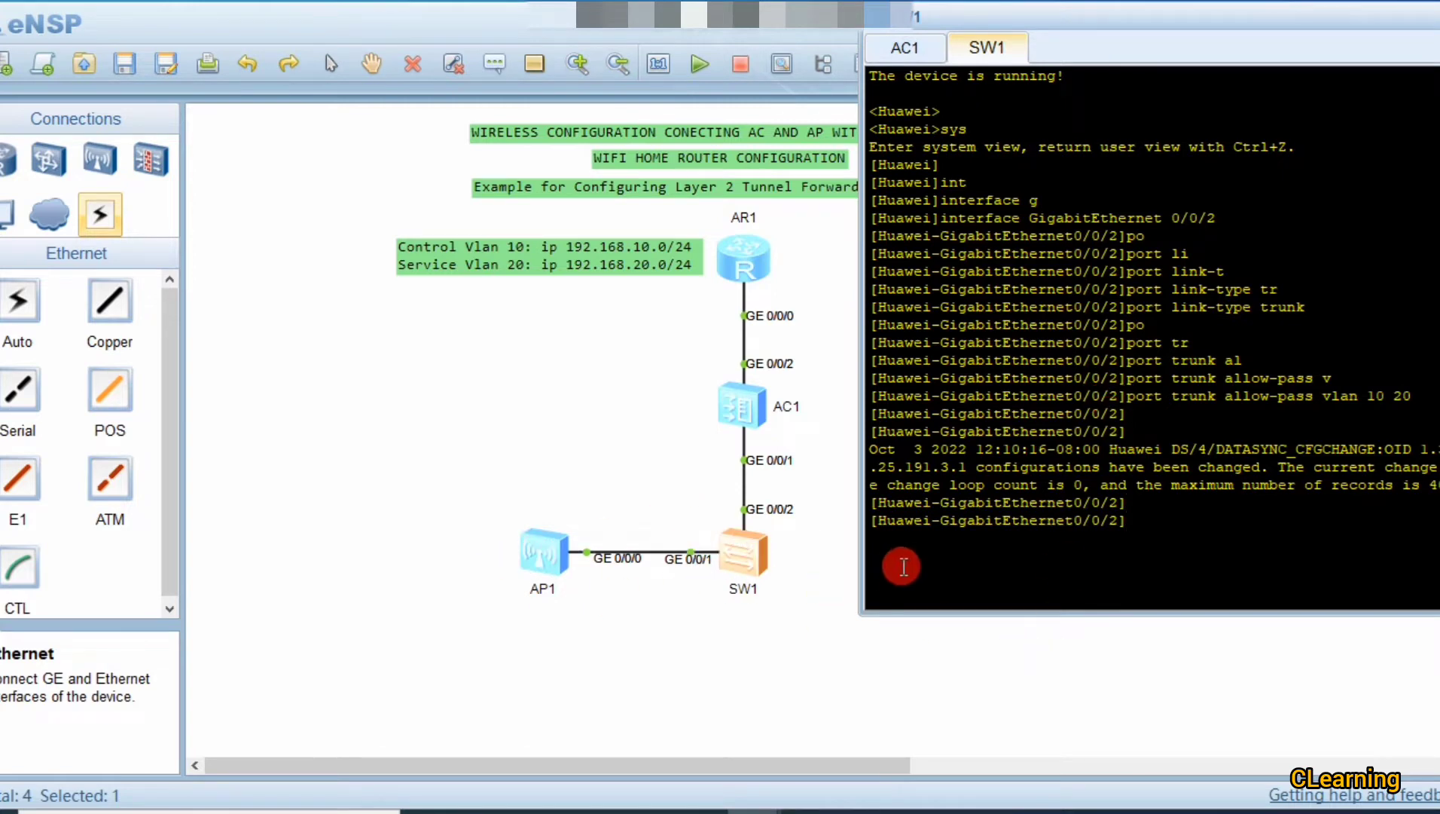
key(Up)
key(Up)
key(Up)
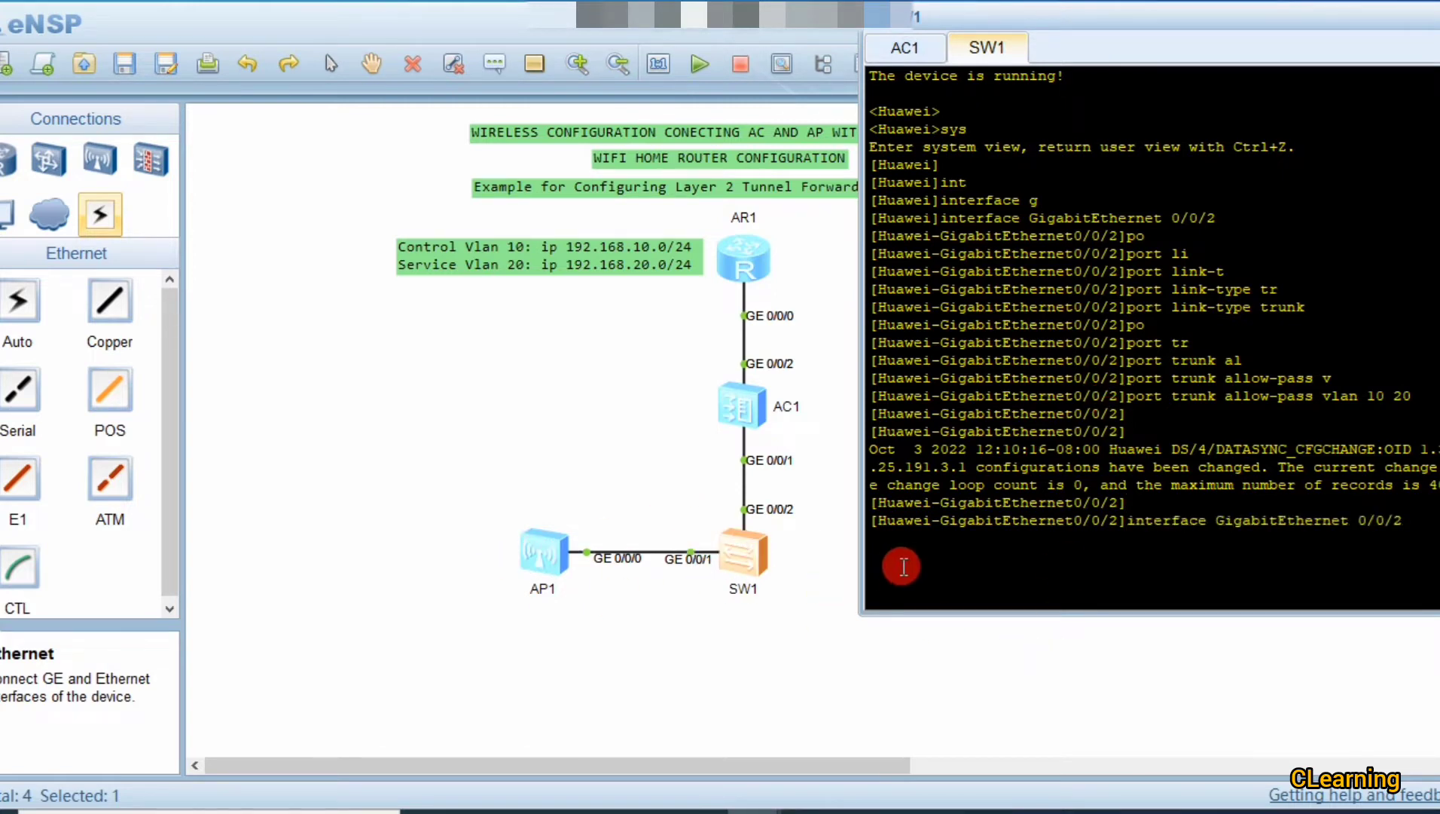
Step: Enter SW1's GigabitEthernet 0/0/1 and make it a trunk port
key(BackSpace)
text(1)
key(Return)
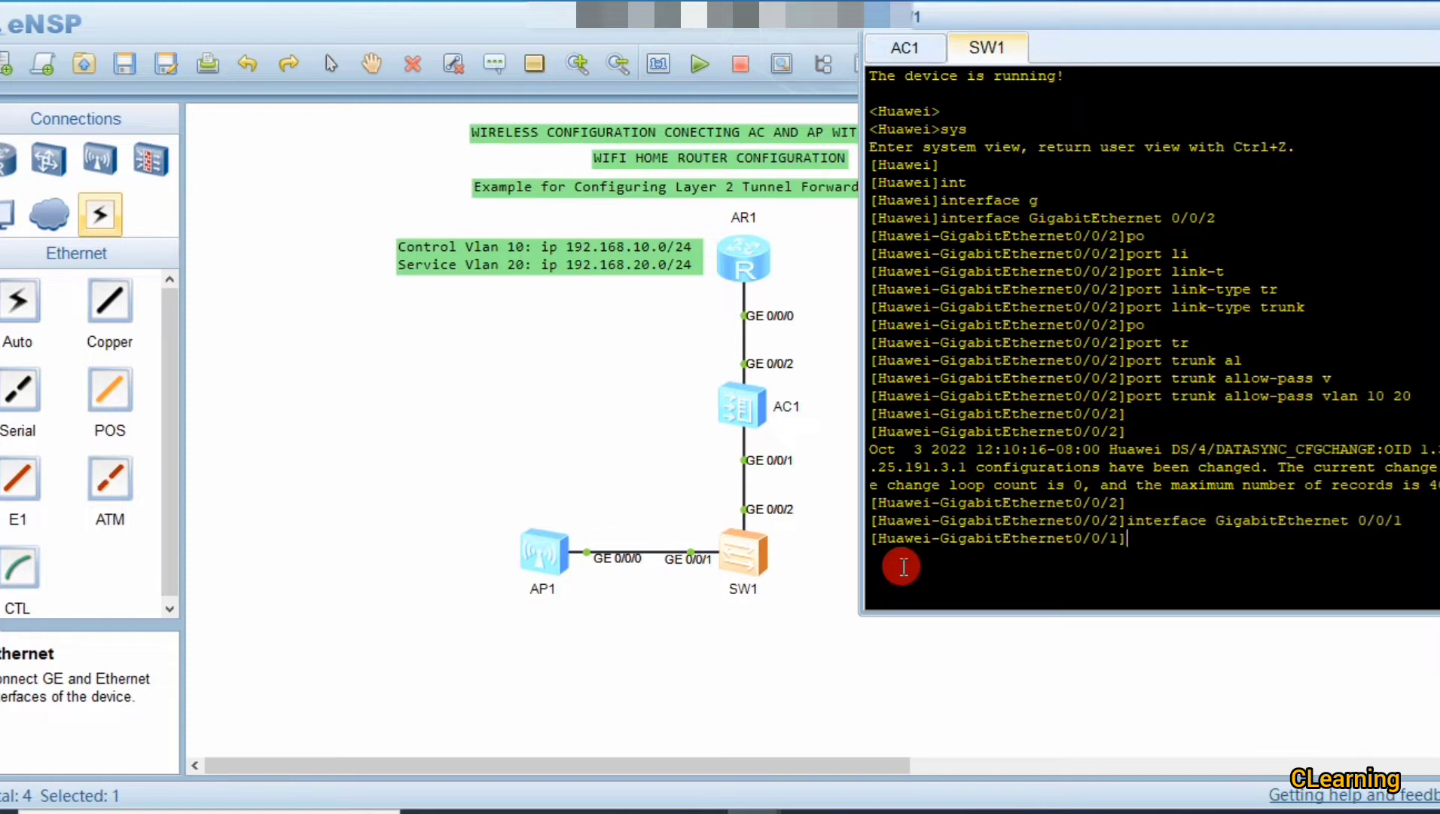
text(po)
key(Tab)
text(l)
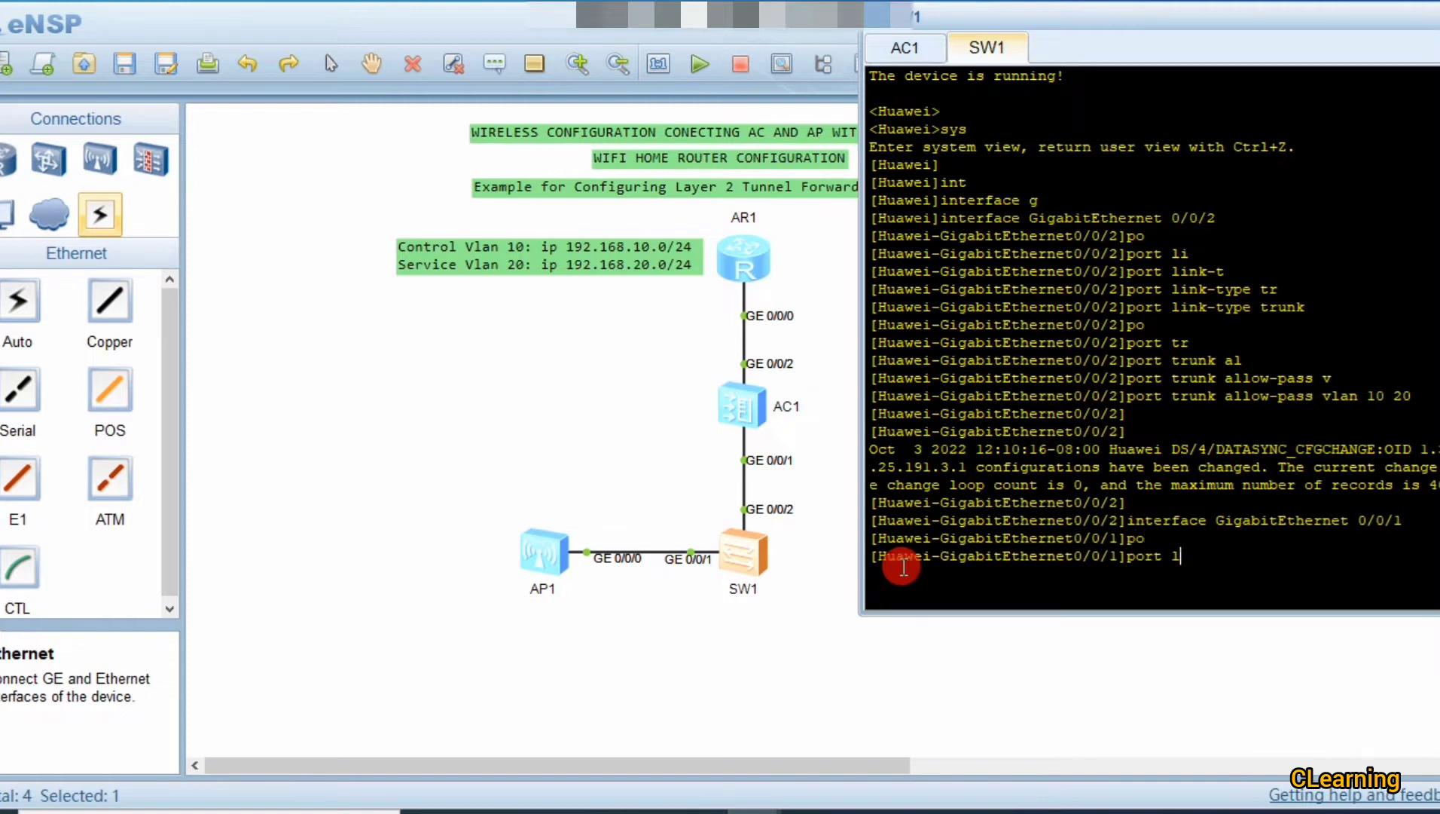
text(i)
key(Tab)
text(tr)
key(Tab)
key(BackSpace)
key(Tab)
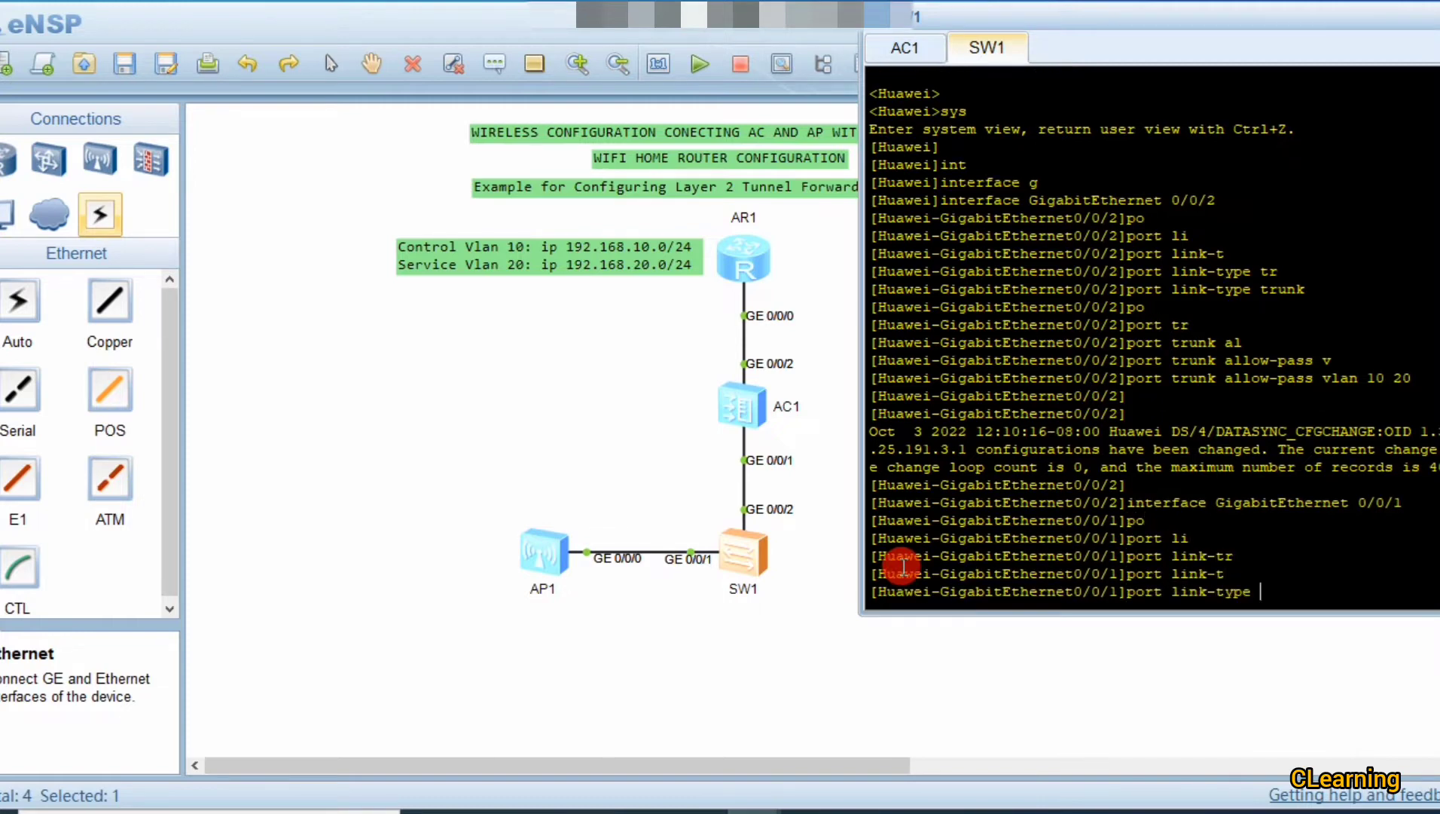
text(tr)
key(Tab)
key(Return)
Step: Allow VLANs 10 and 20 through SW1's GE0/0/1 trunk
text(po)
key(Tab)
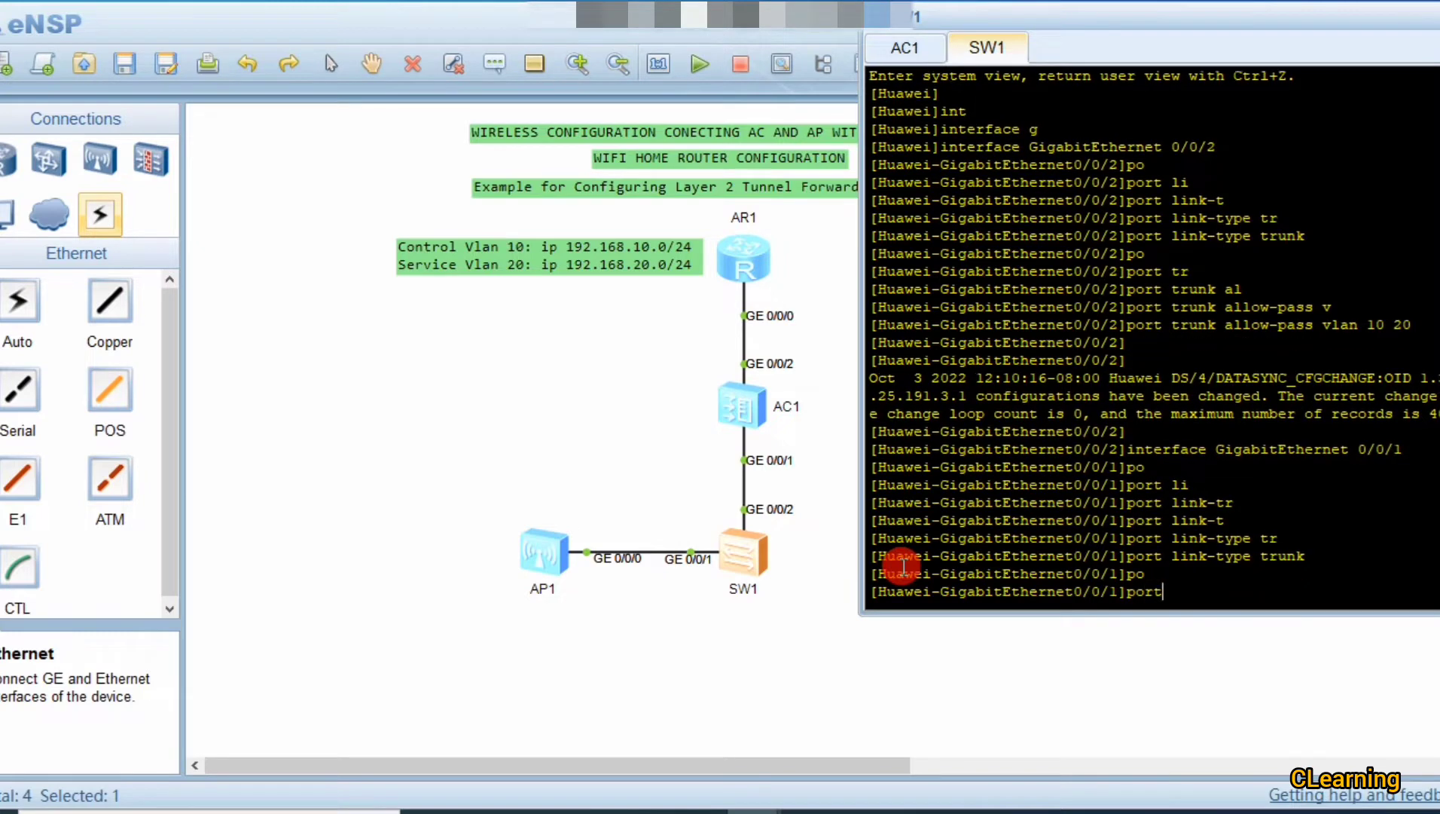
text(tr)
key(Tab)
text(al)
key(Tab)
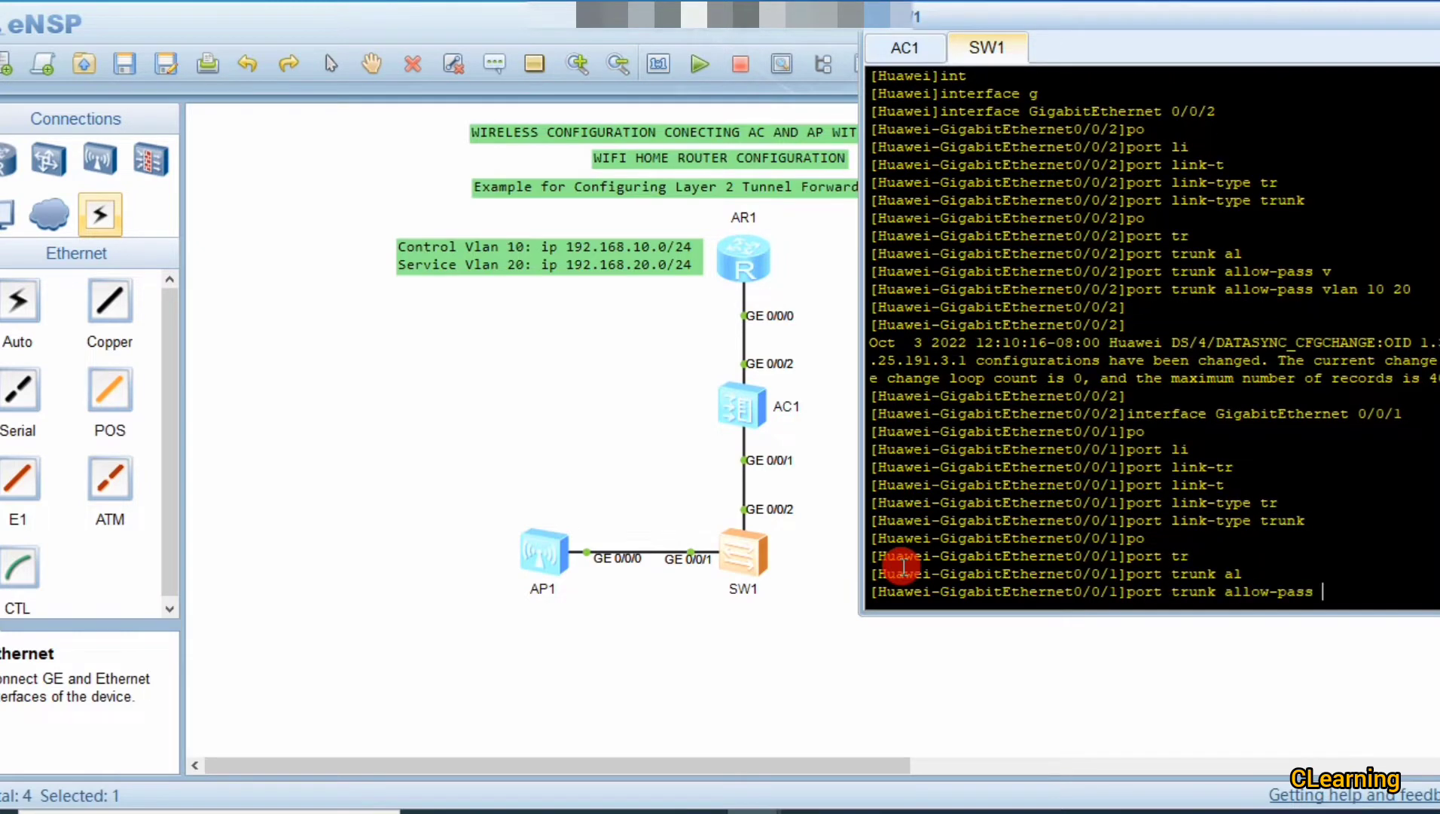
text(vlan 2)
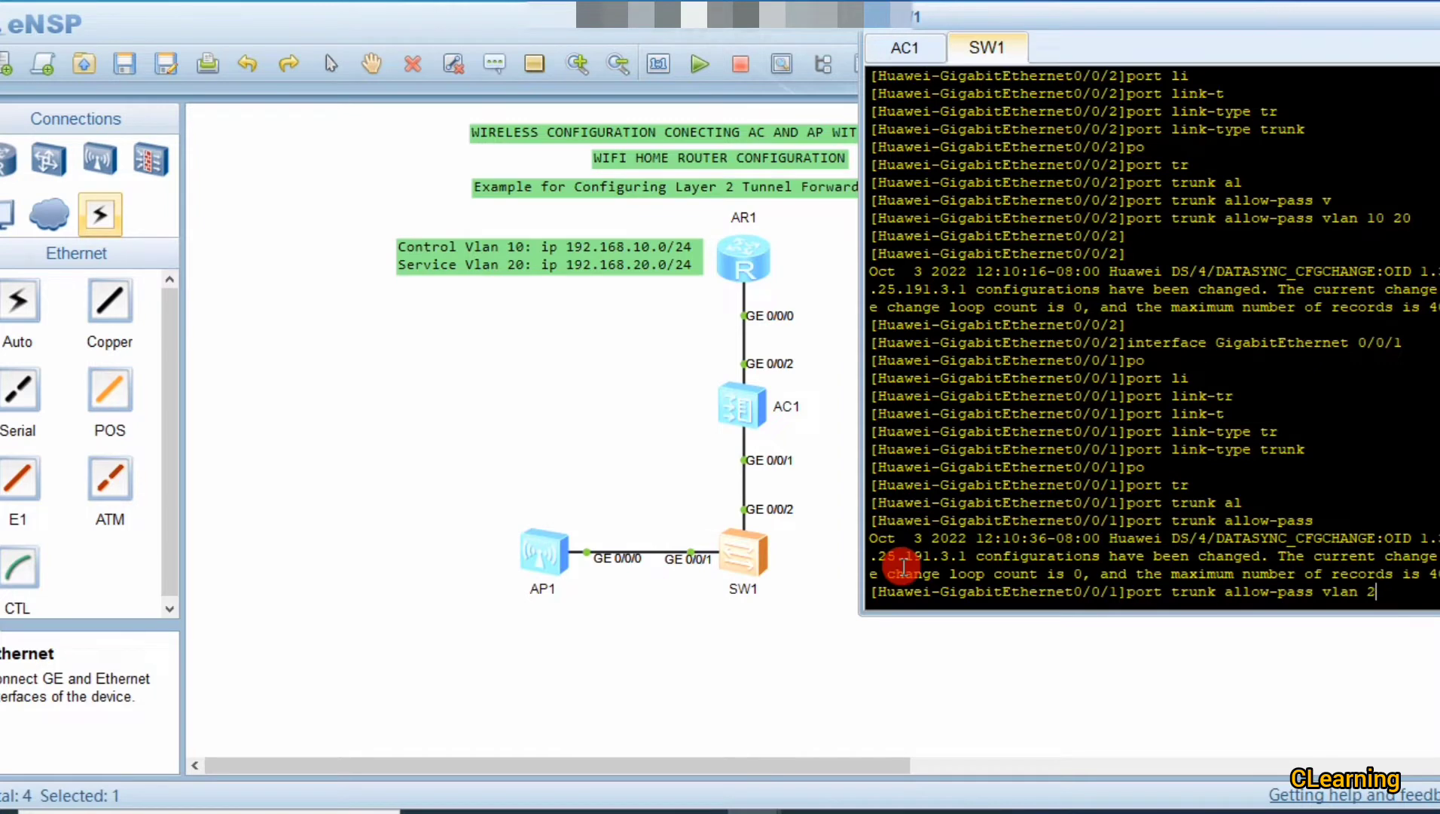
text(0 20)
key(Return)
key(Return)
key(Return)
key(Return)
key(Return)
key(Return)
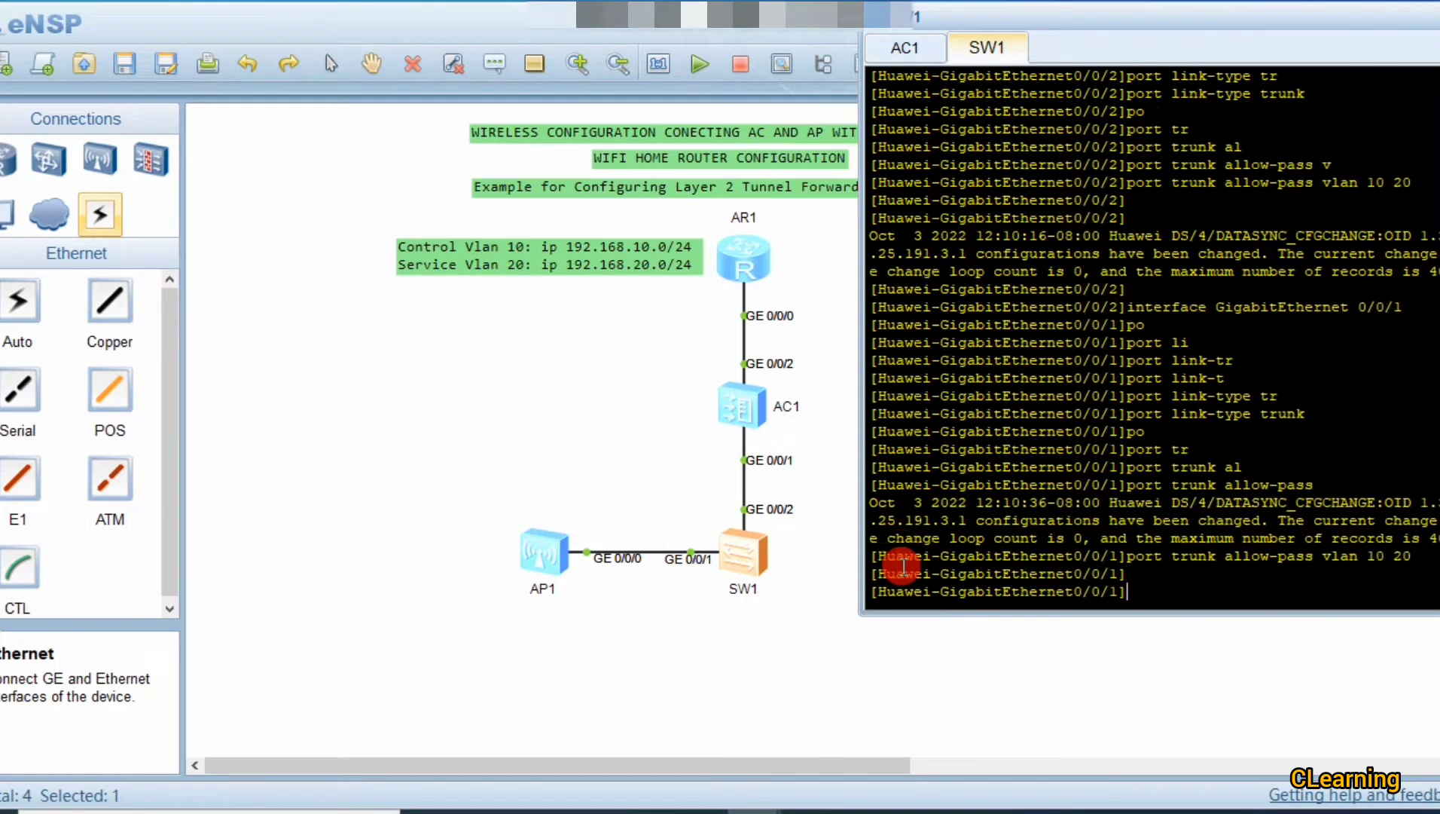
click(555, 556)
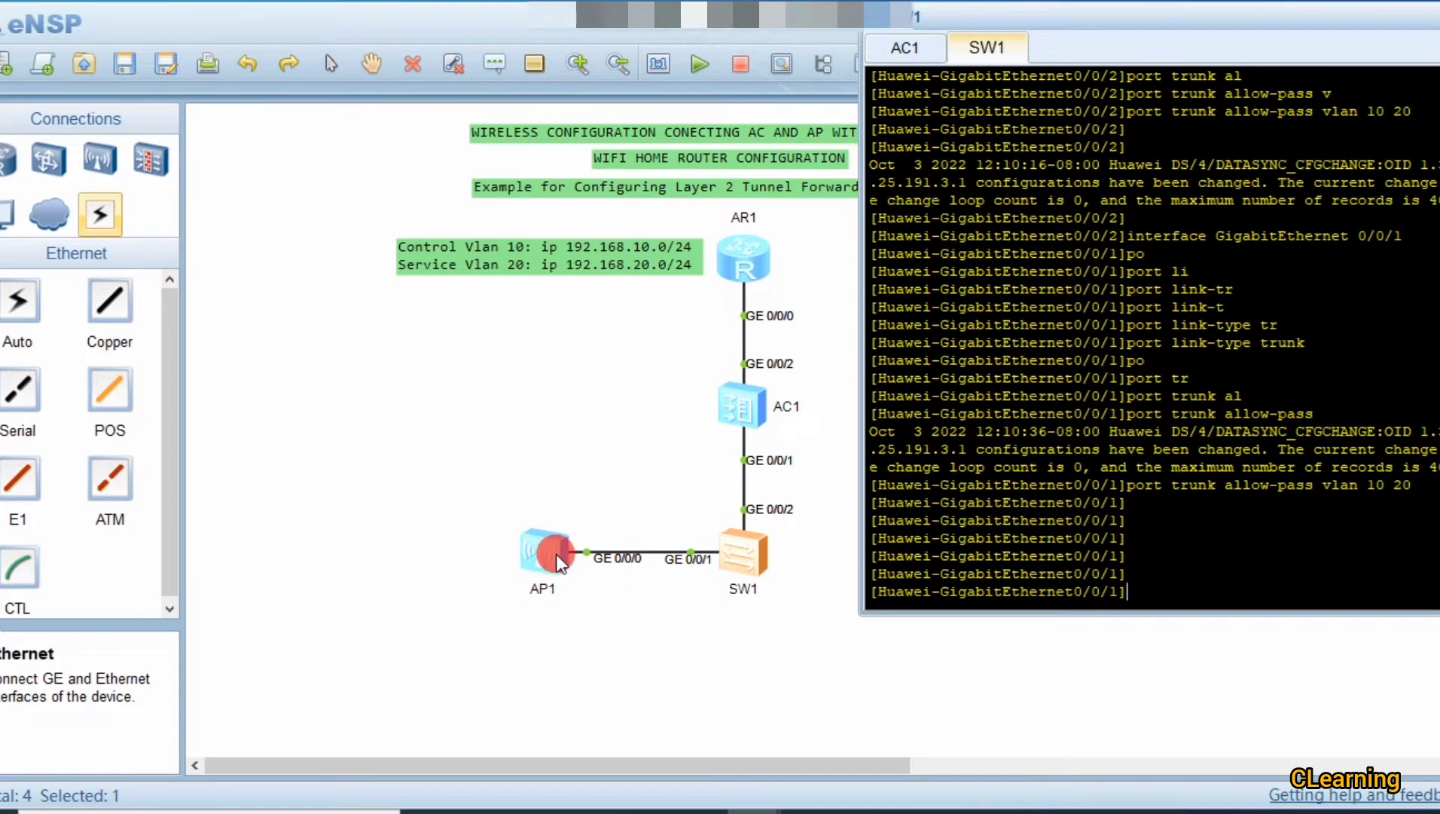
click(640, 524)
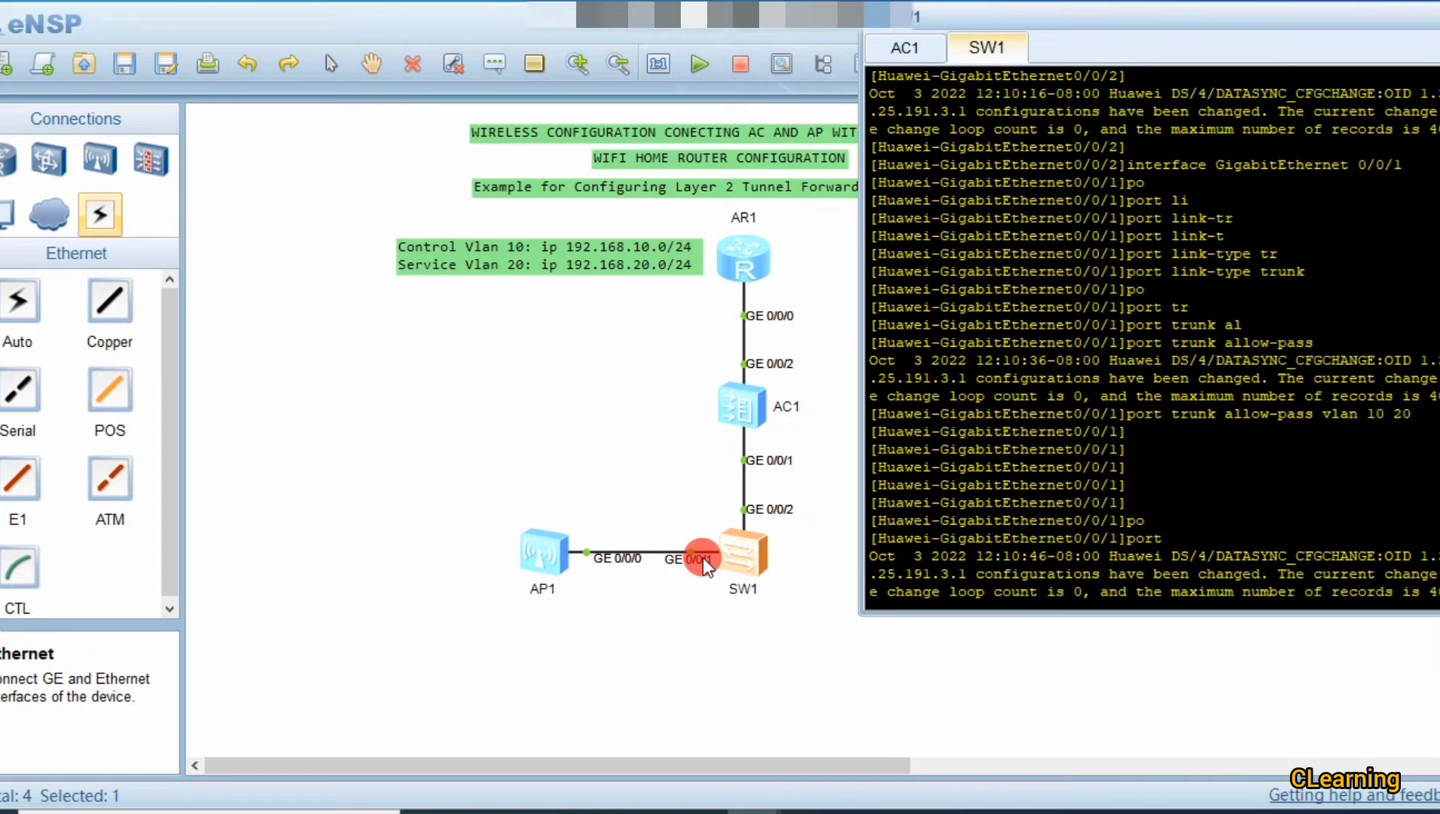
Step: Set VLAN 10 as the trunk PVID on GE0/0/1
text(trunk )
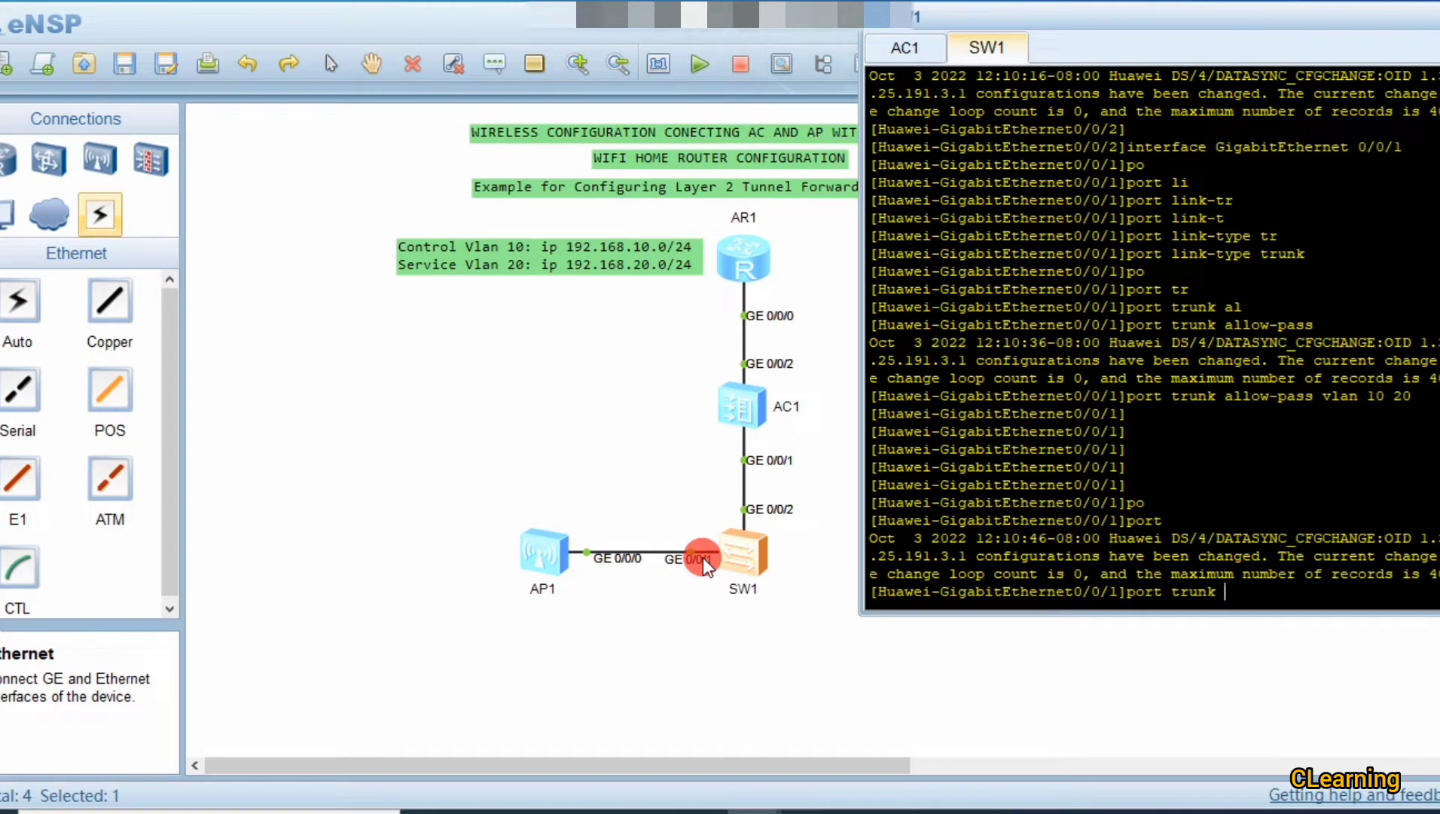
text(pv)
key(Tab)
text(v)
key(Tab)
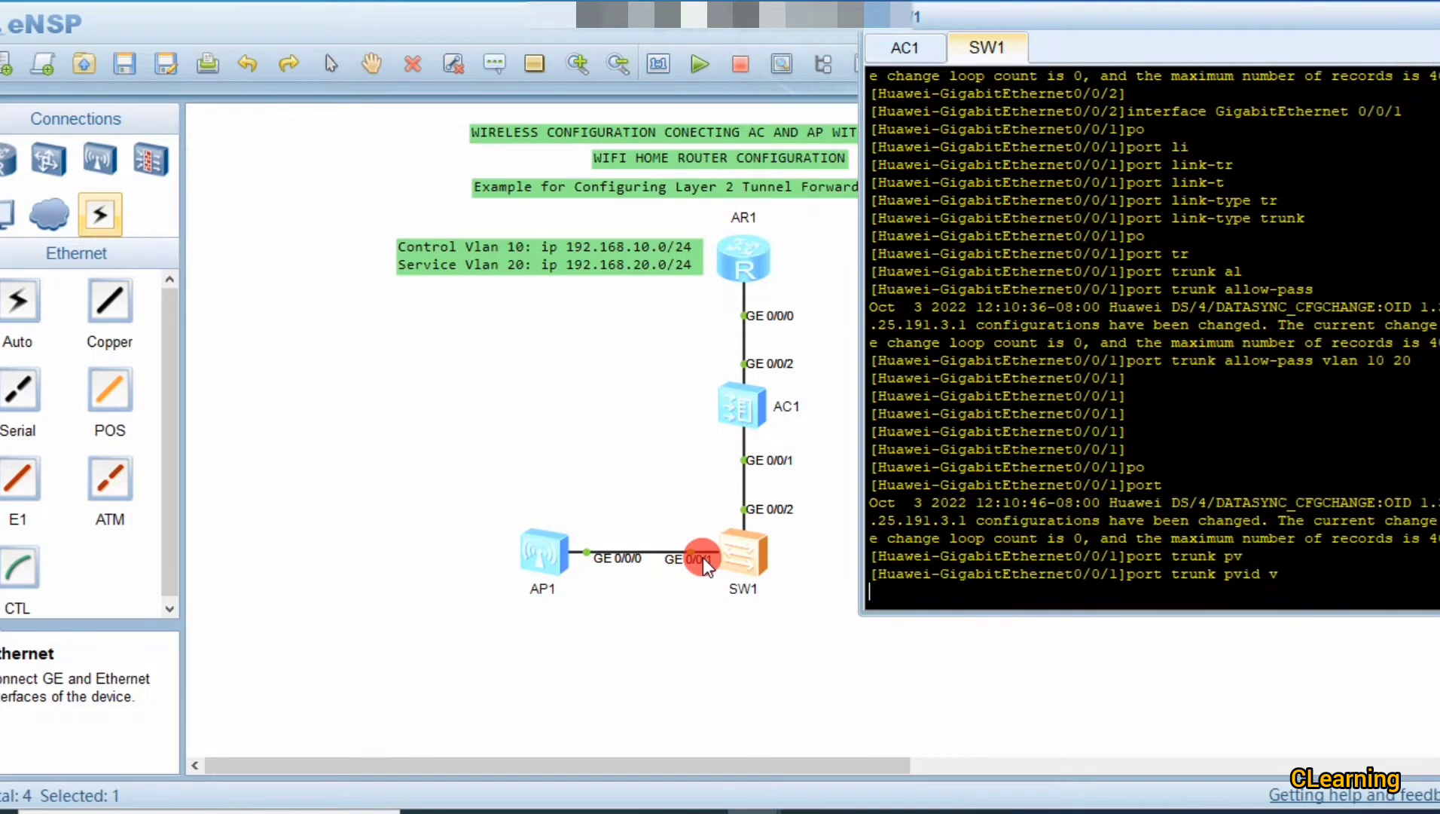
text(20)
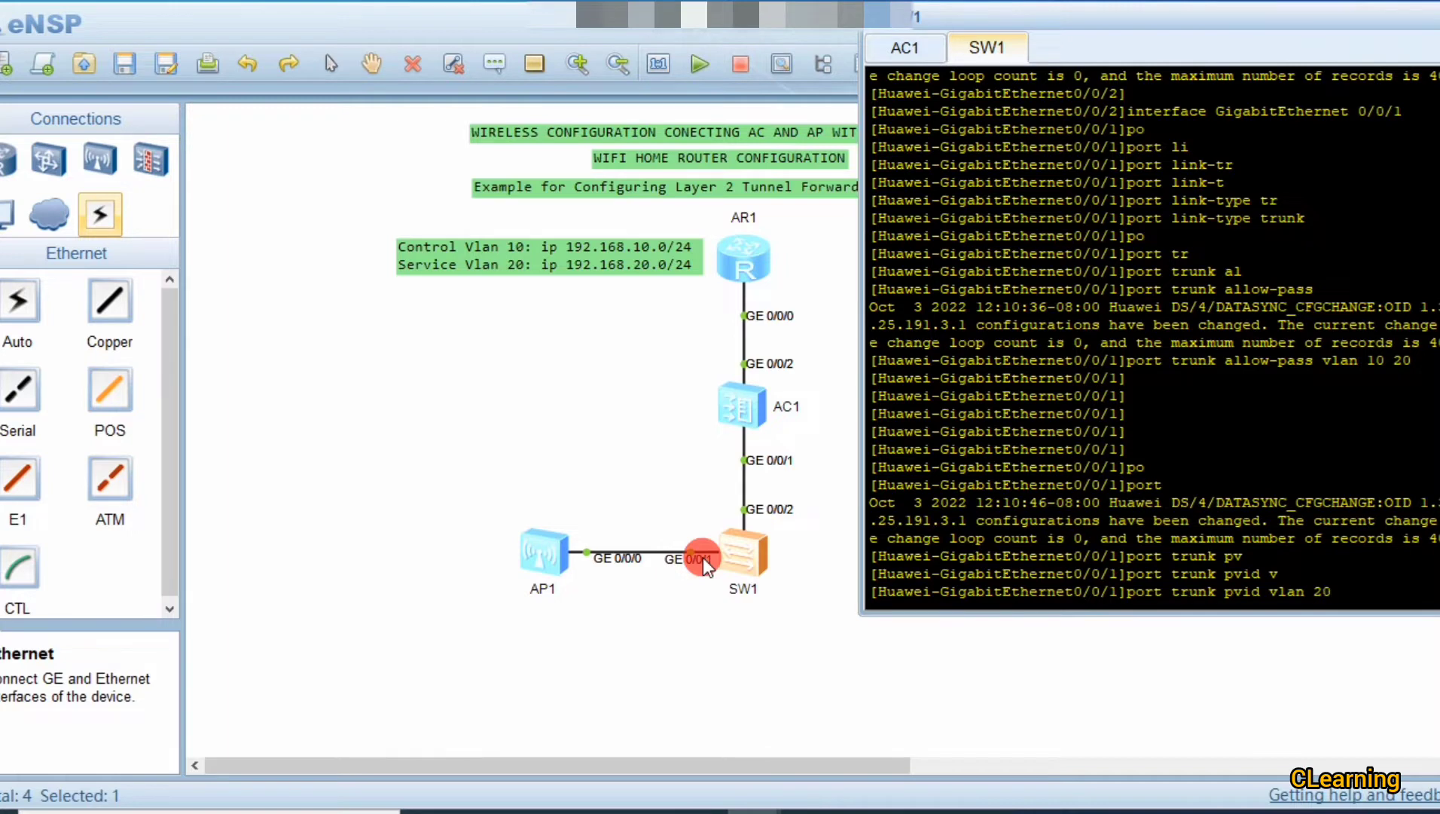
key(BackSpace)
key(BackSpace)
text(10)
key(Return)
key(Return)
key(Return)
key(Return)
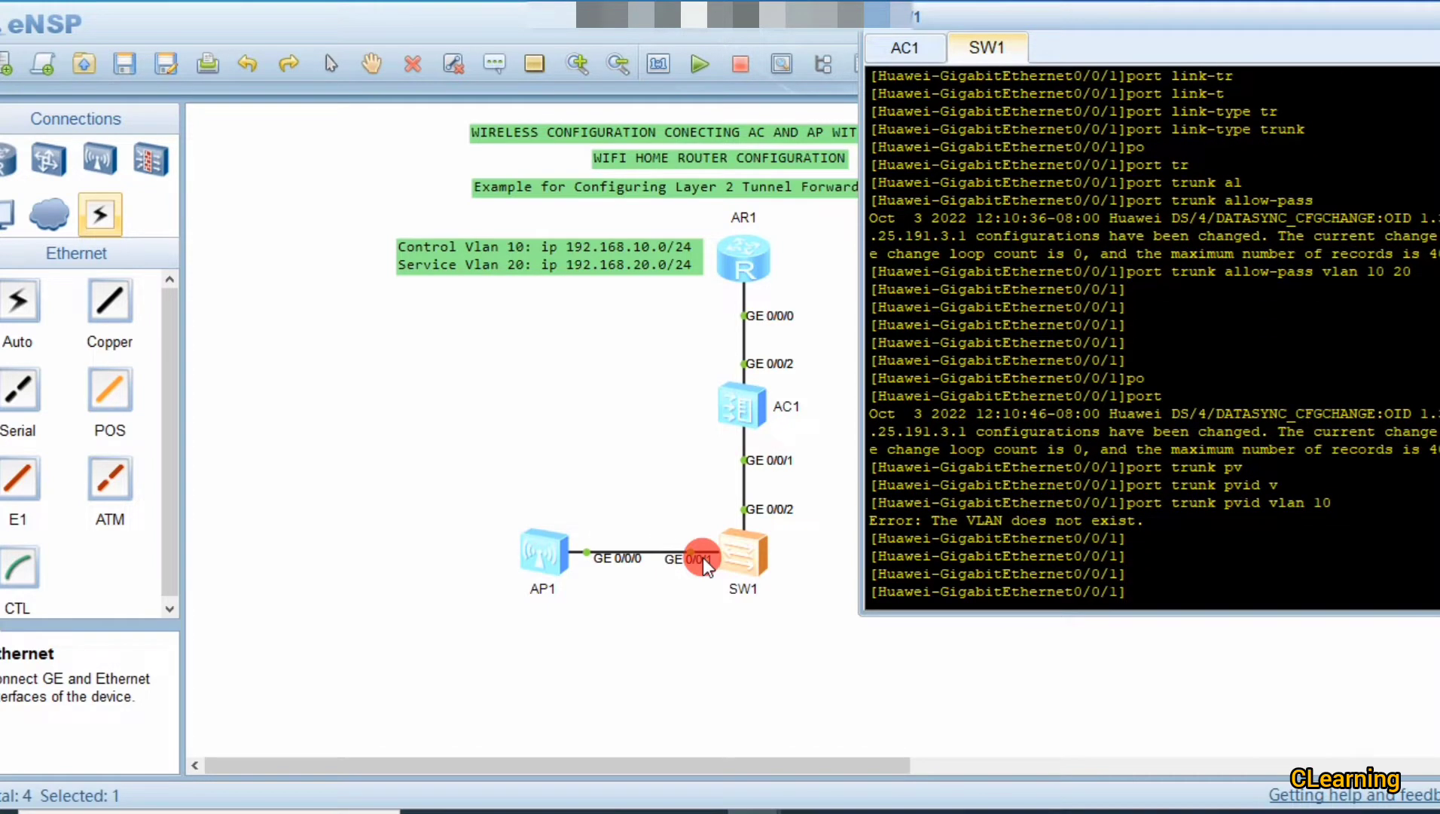
Step: Create VLANs 10 and 20 with vlan batch, then reapply PVID 10 on GE0/0/1
text(vlan batch 10 20)
key(Return)
key(Return)
key(Return)
key(Return)
key(Return)
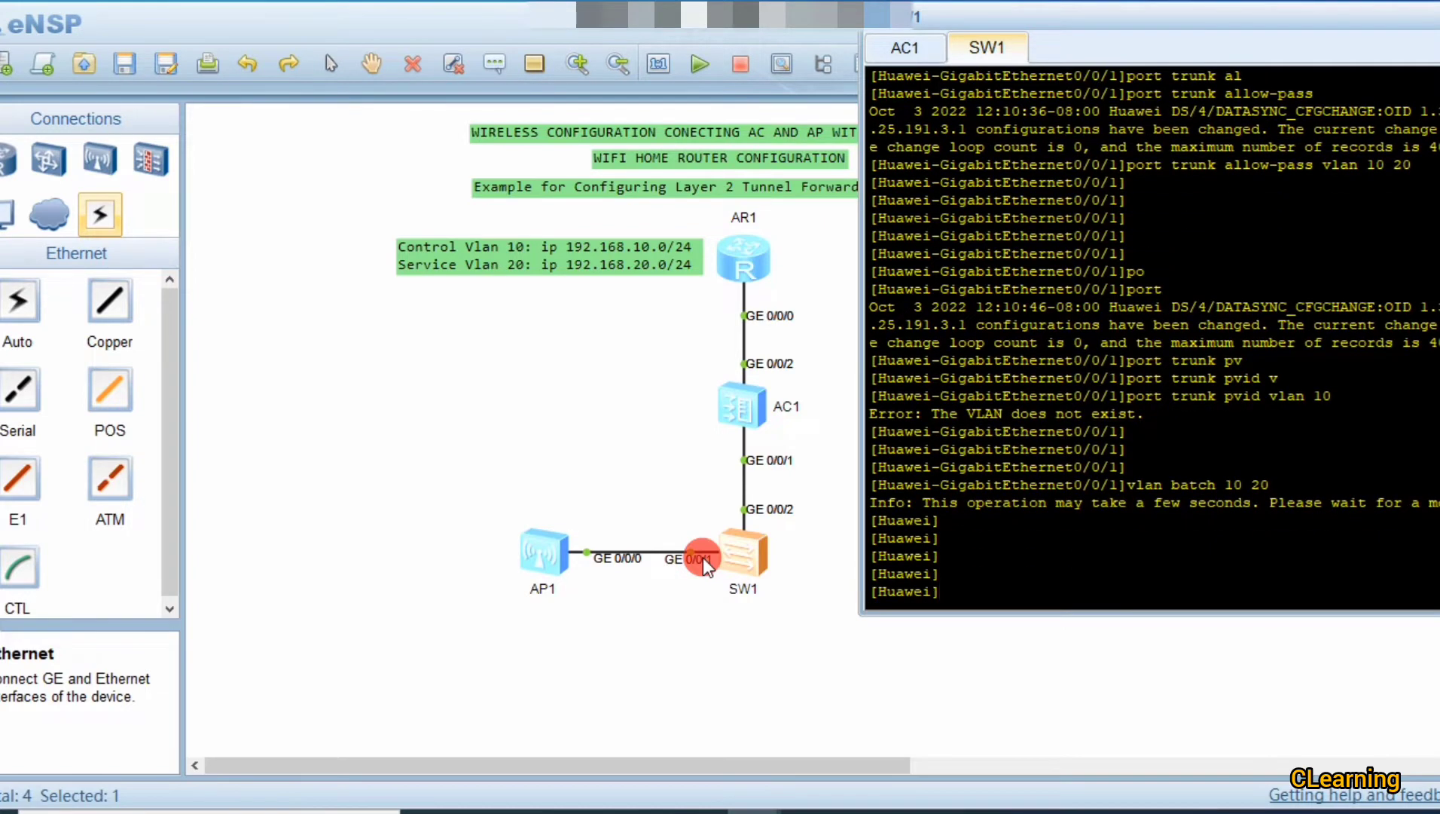
key(Up)
key(Up)
key(Up)
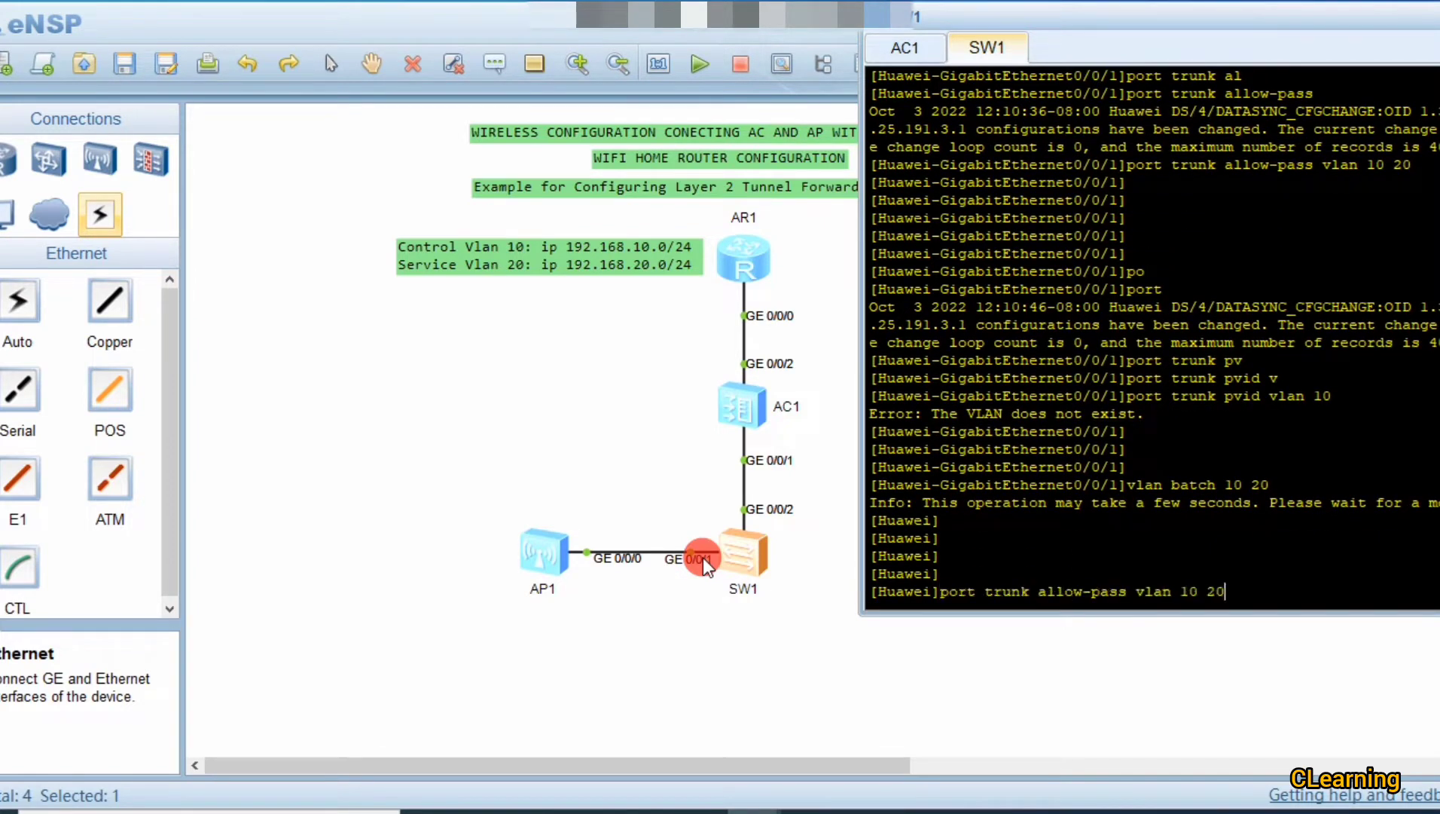
key(Up)
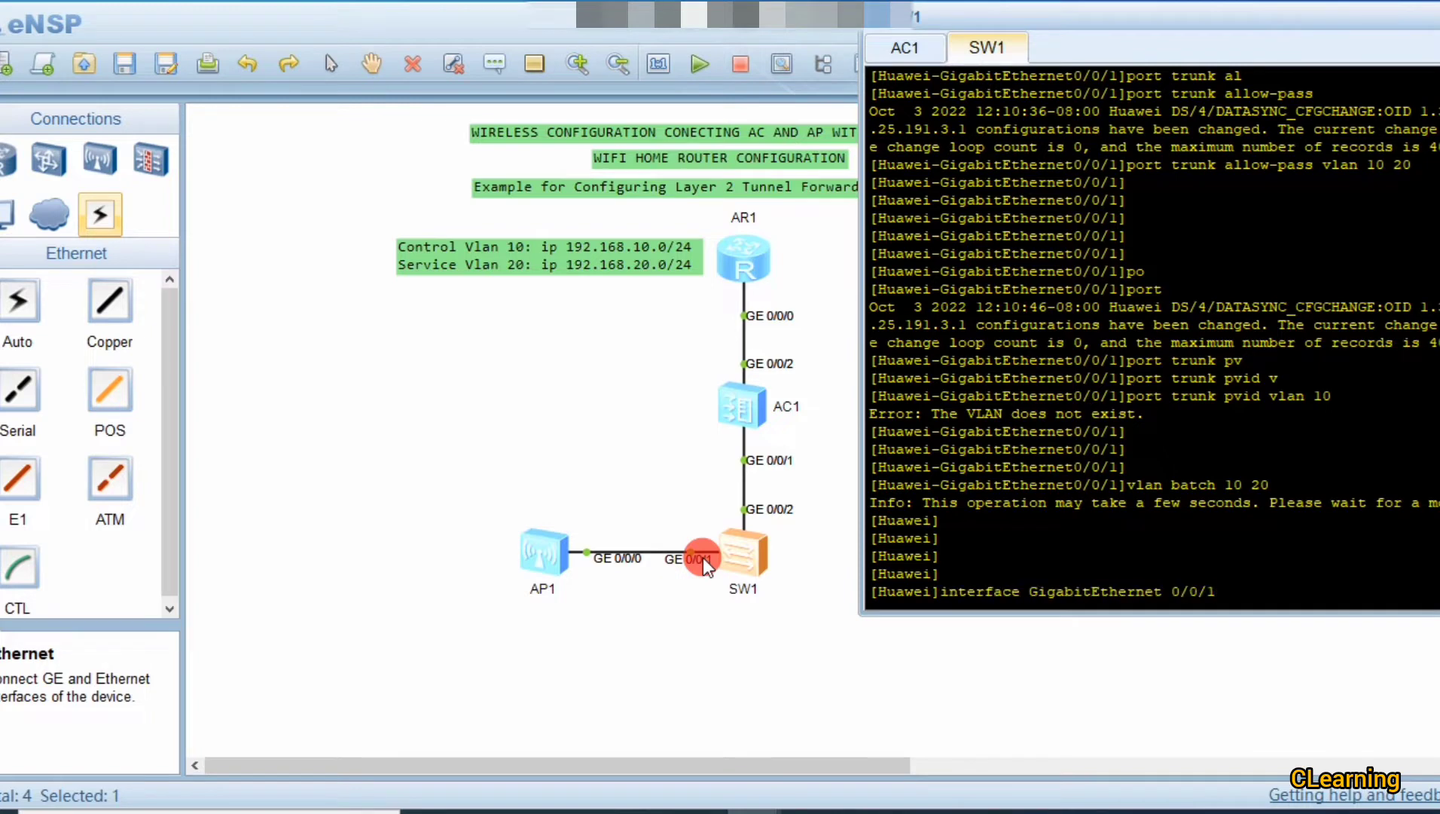
key(Return)
key(Up)
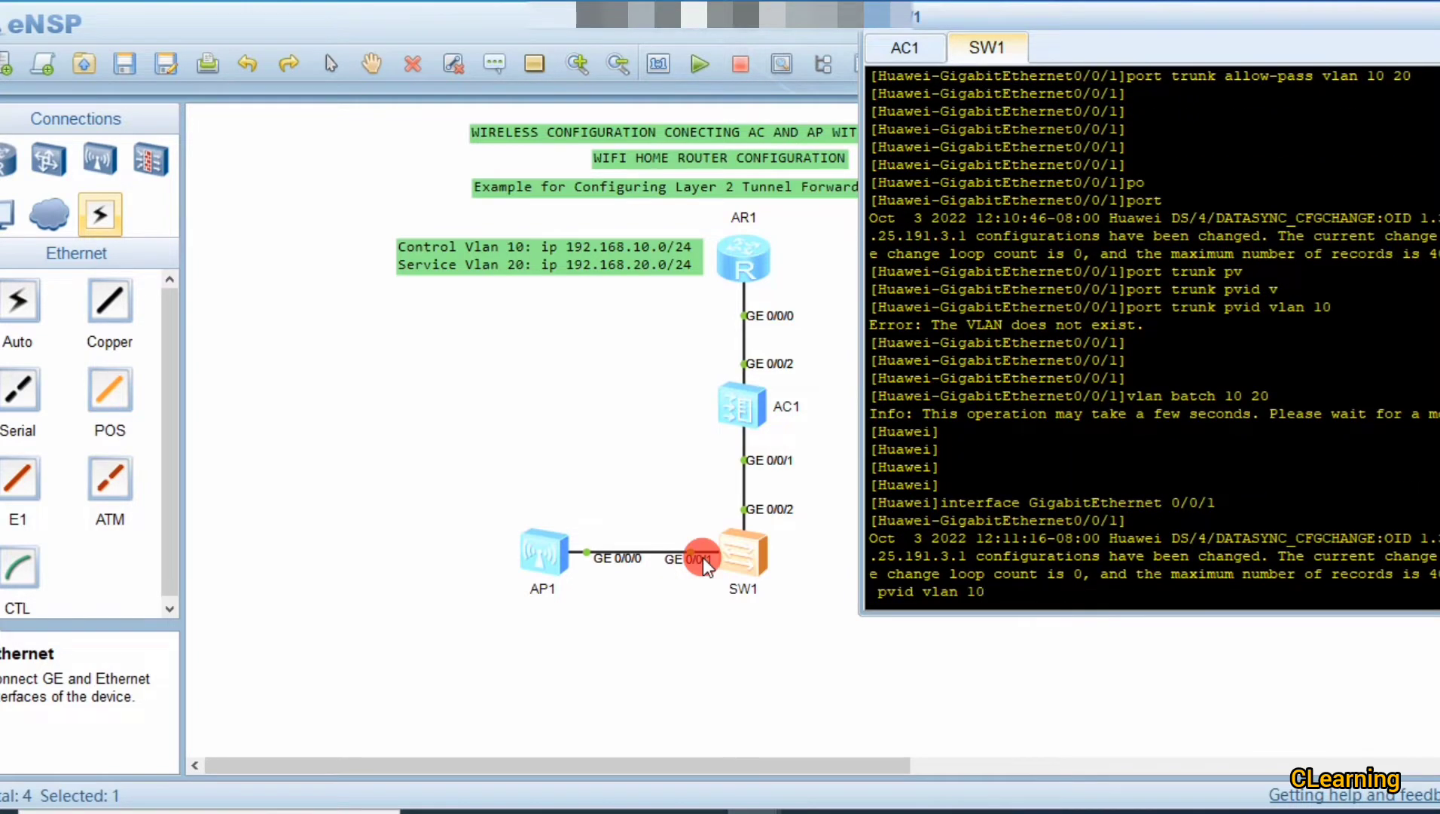
key(Return)
key(Up)
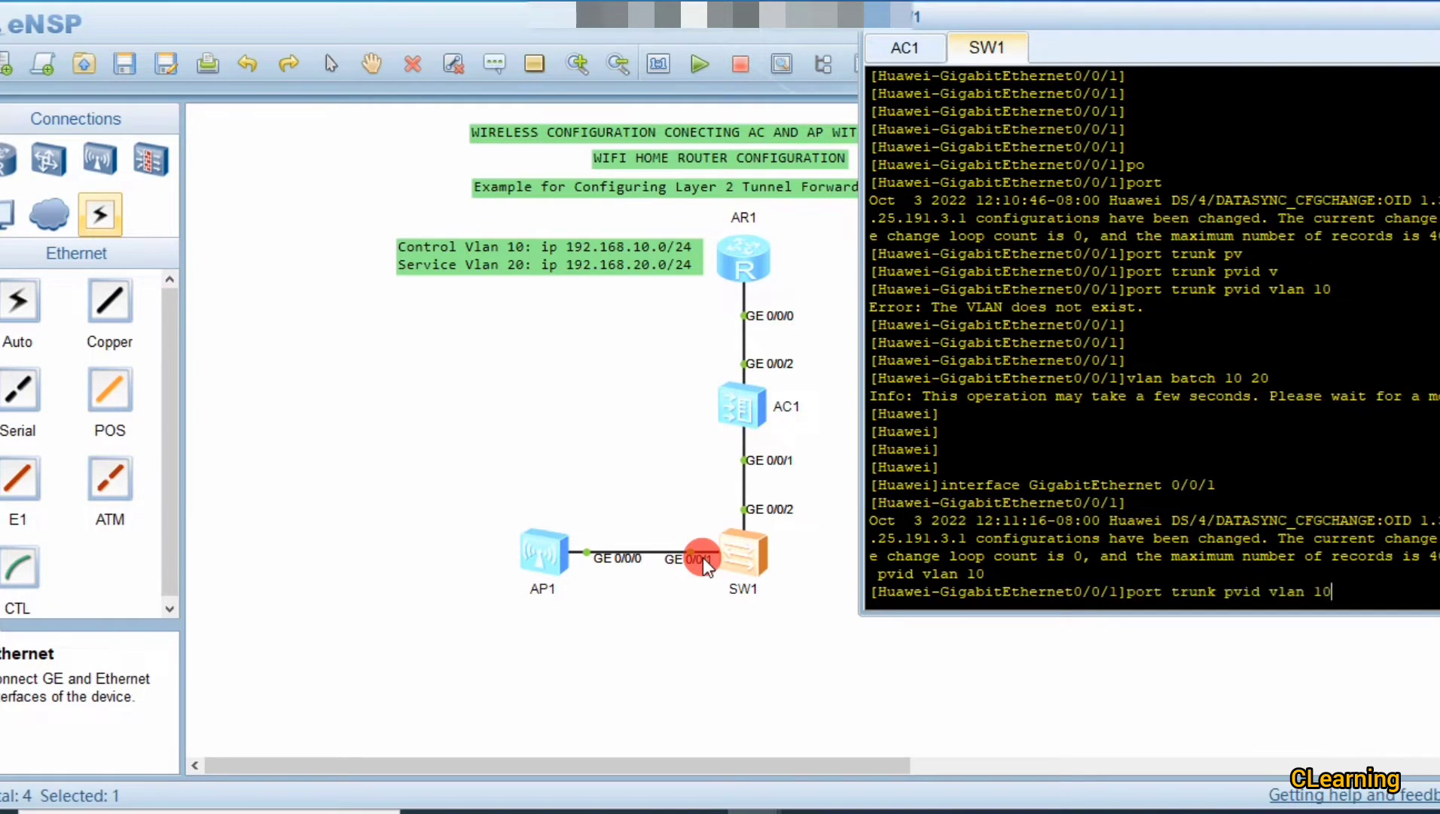
double_click(1153, 592)
click(1351, 583)
key(Return)
key(Return)
key(Return)
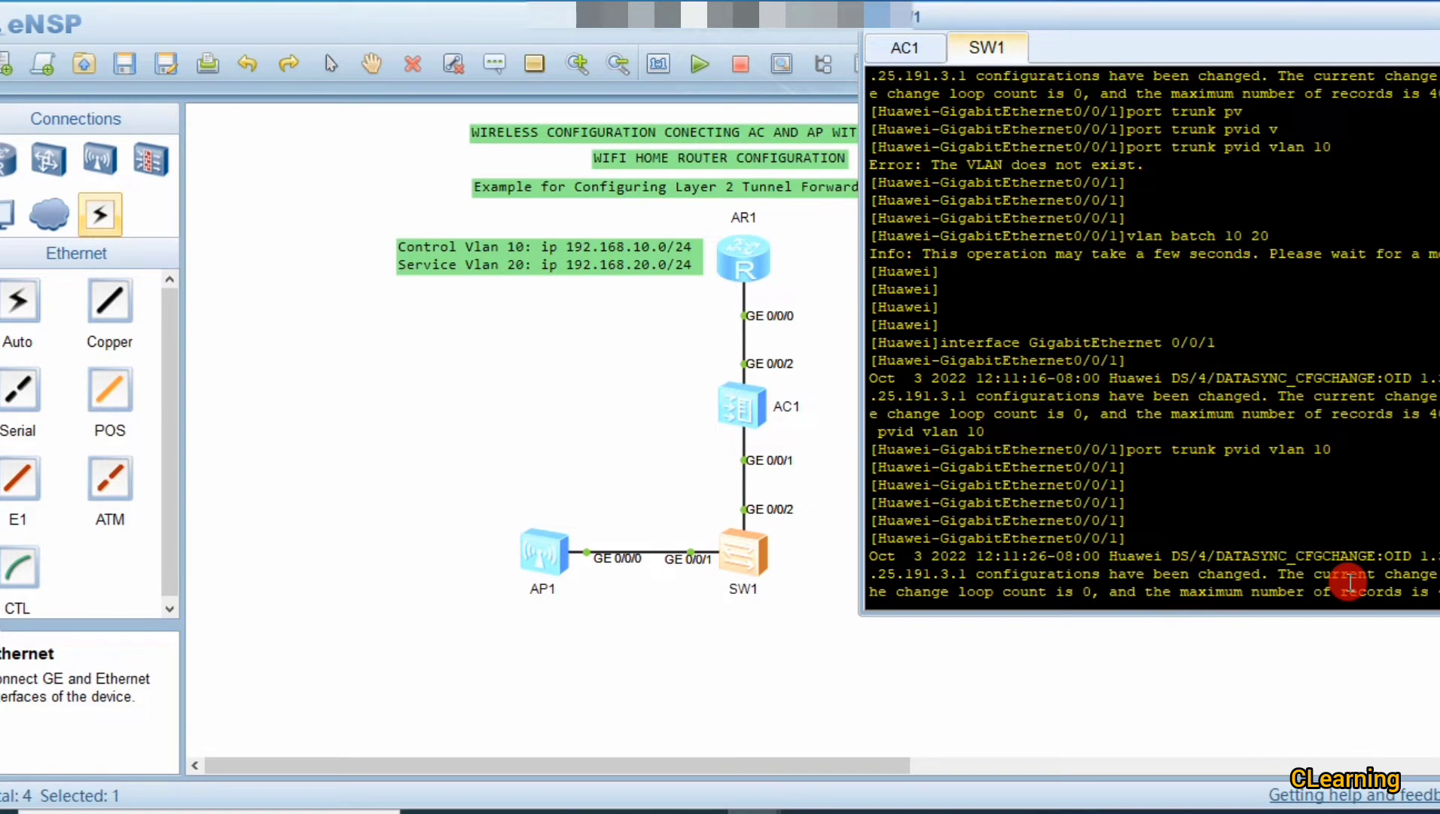
key(Return)
key(Return)
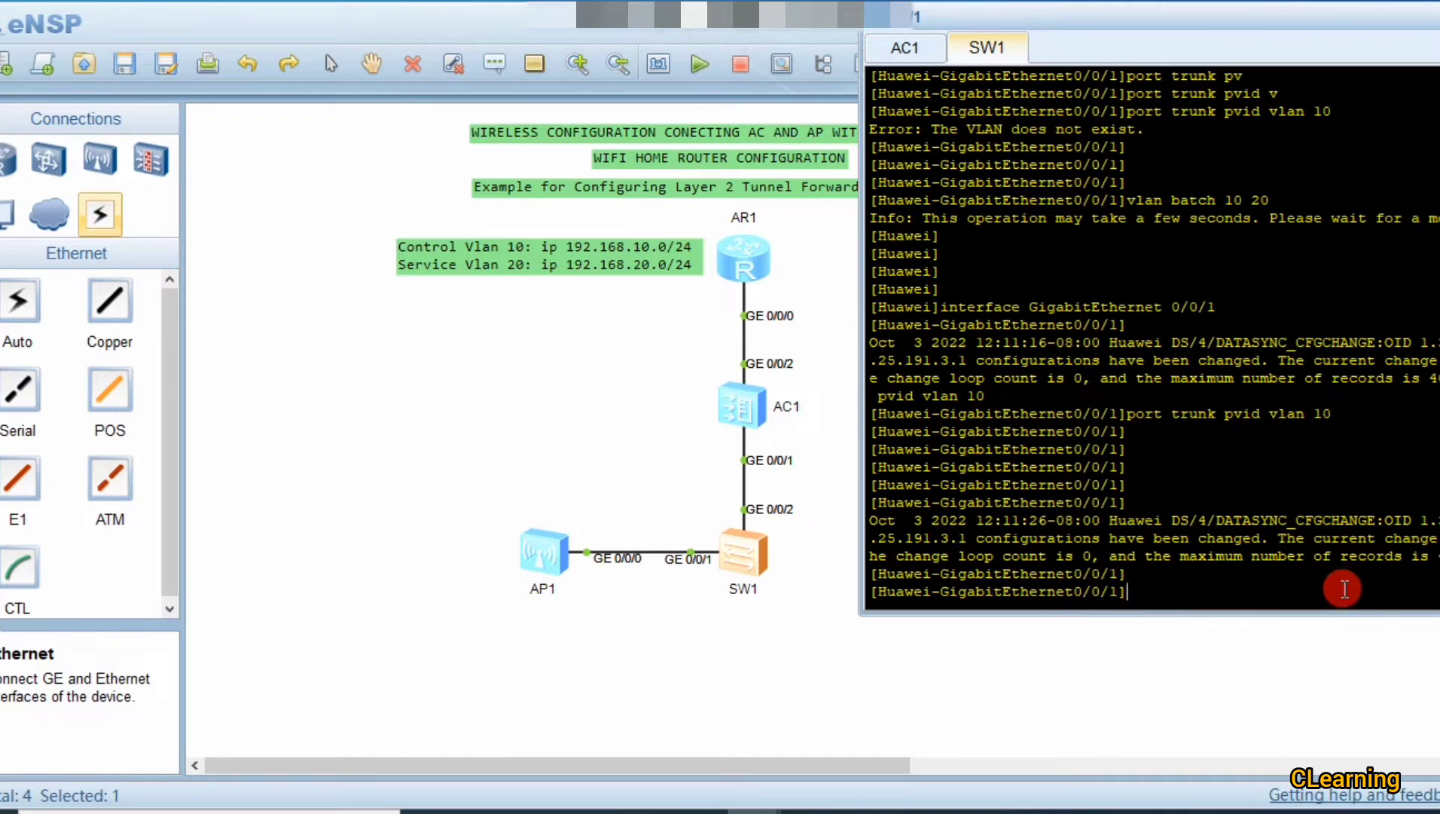
Step: Open AC1's and AR1's consoles and enter system view on AR1
click(808, 695)
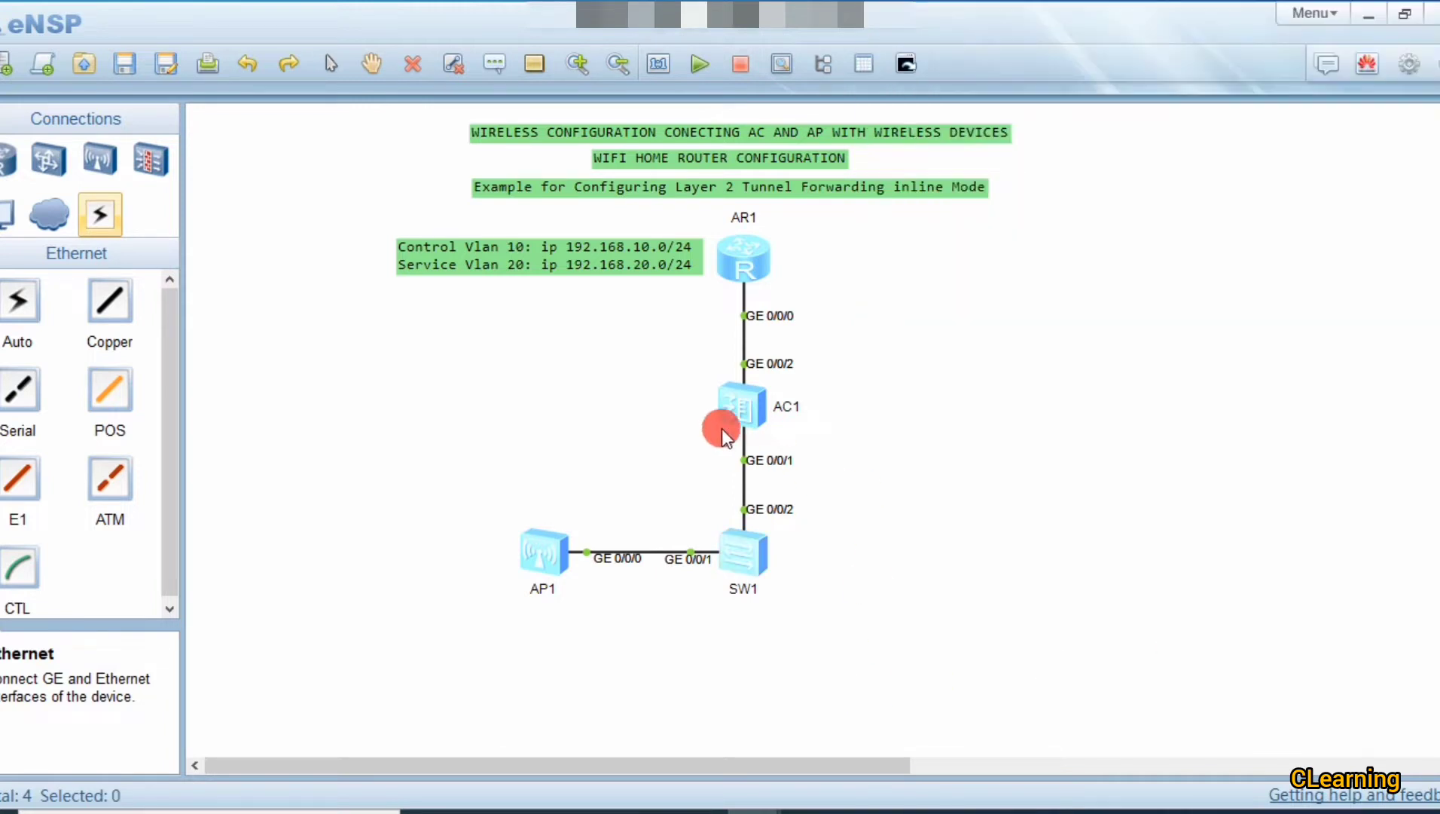
double_click(739, 400)
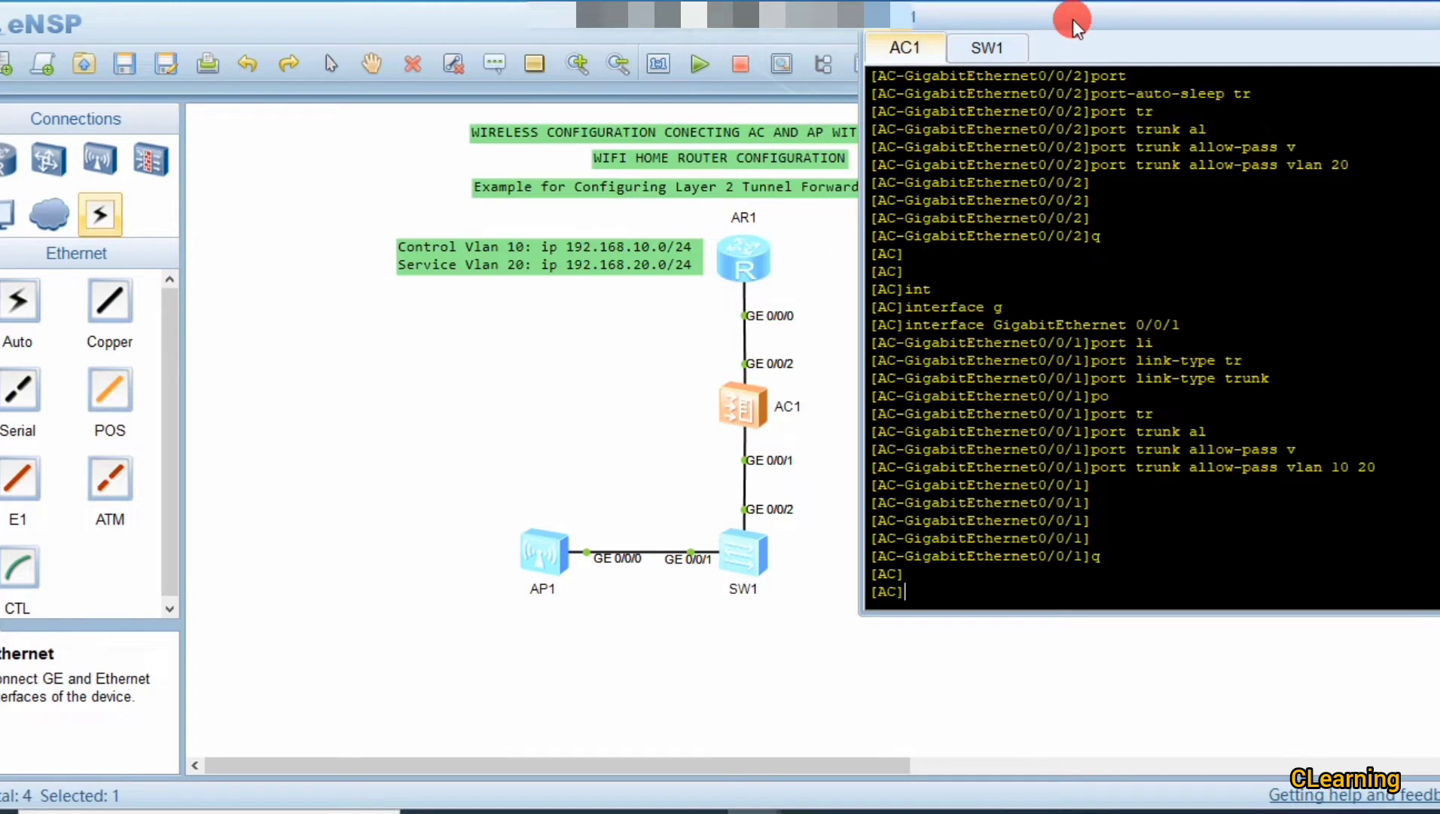
drag(1073, 19, 1050, 70)
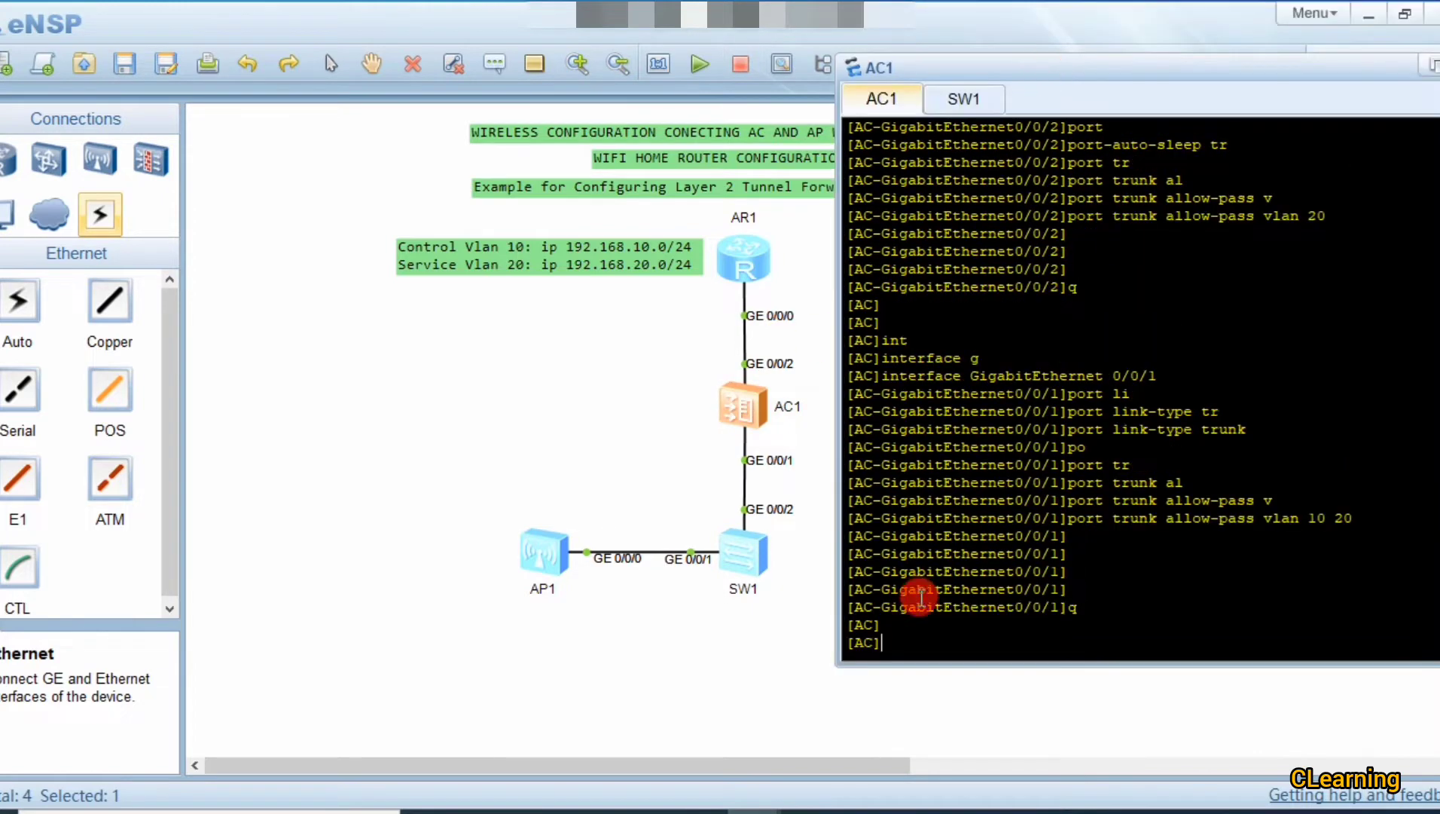
double_click(751, 263)
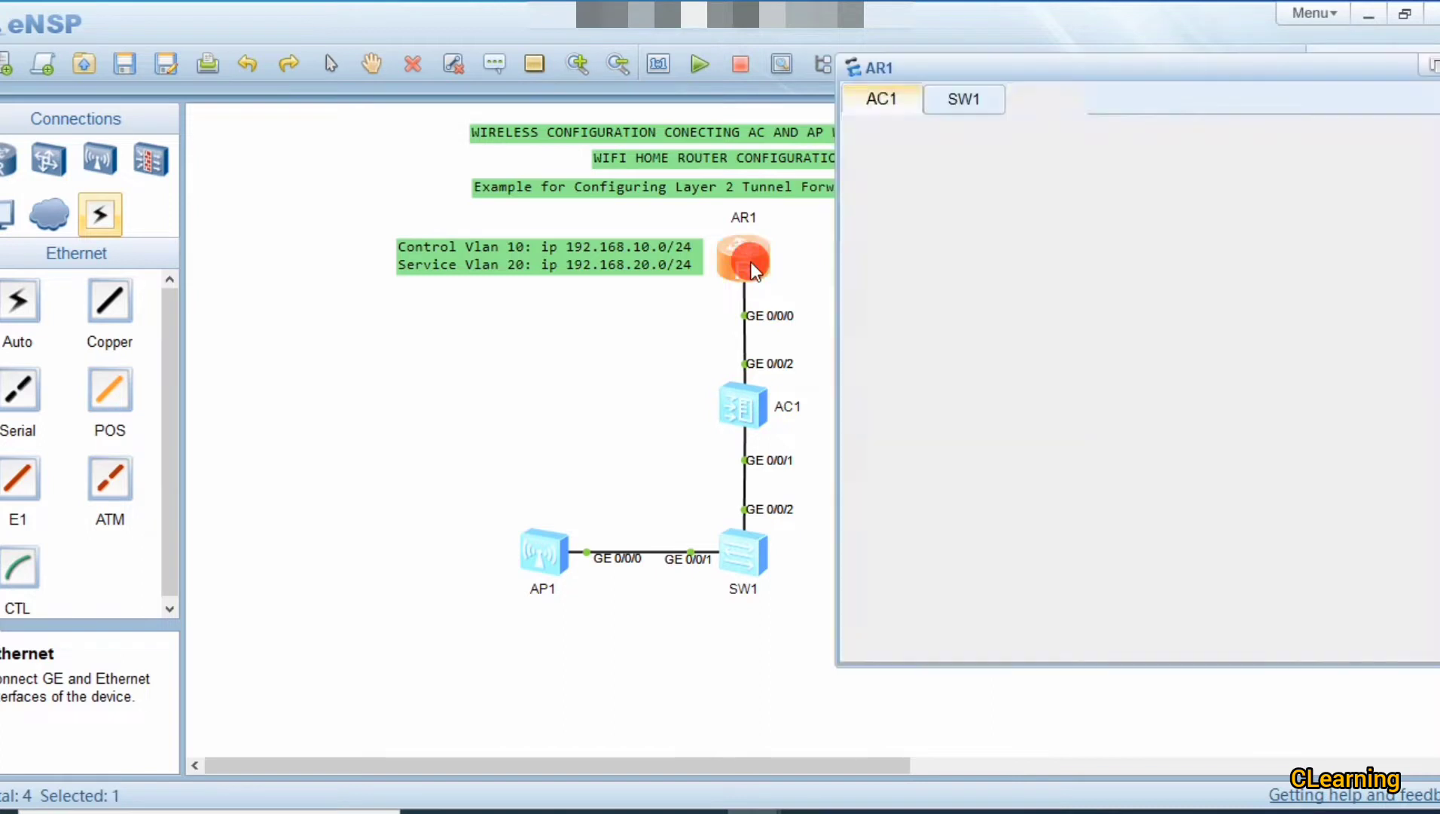
text(sys)
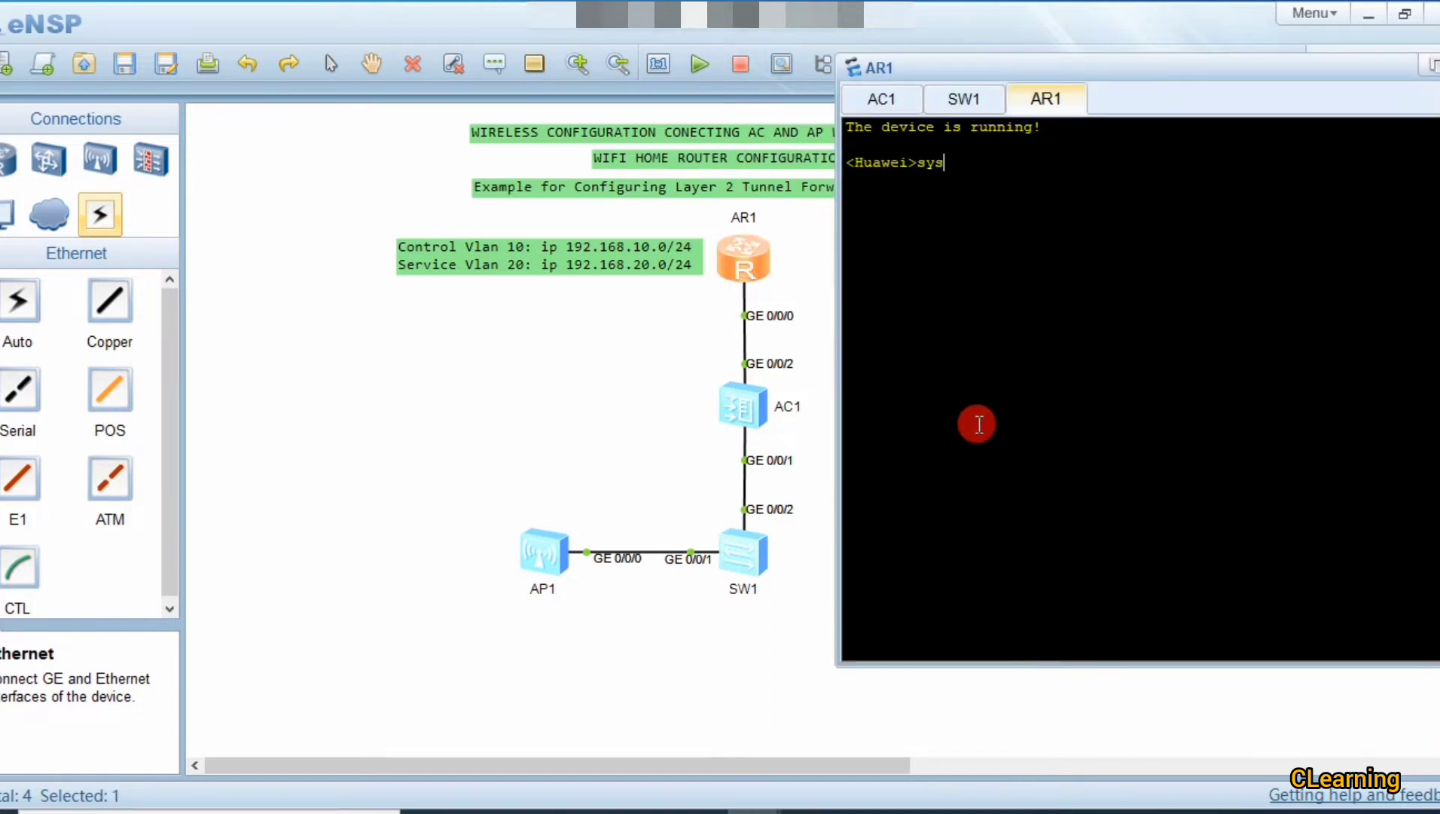
key(Return)
key(Return)
Step: Assign IP address 192.168.20.2/24 to AR1's GigabitEthernet 0/0/0
text(int)
key(Tab)
text(g)
key(Tab)
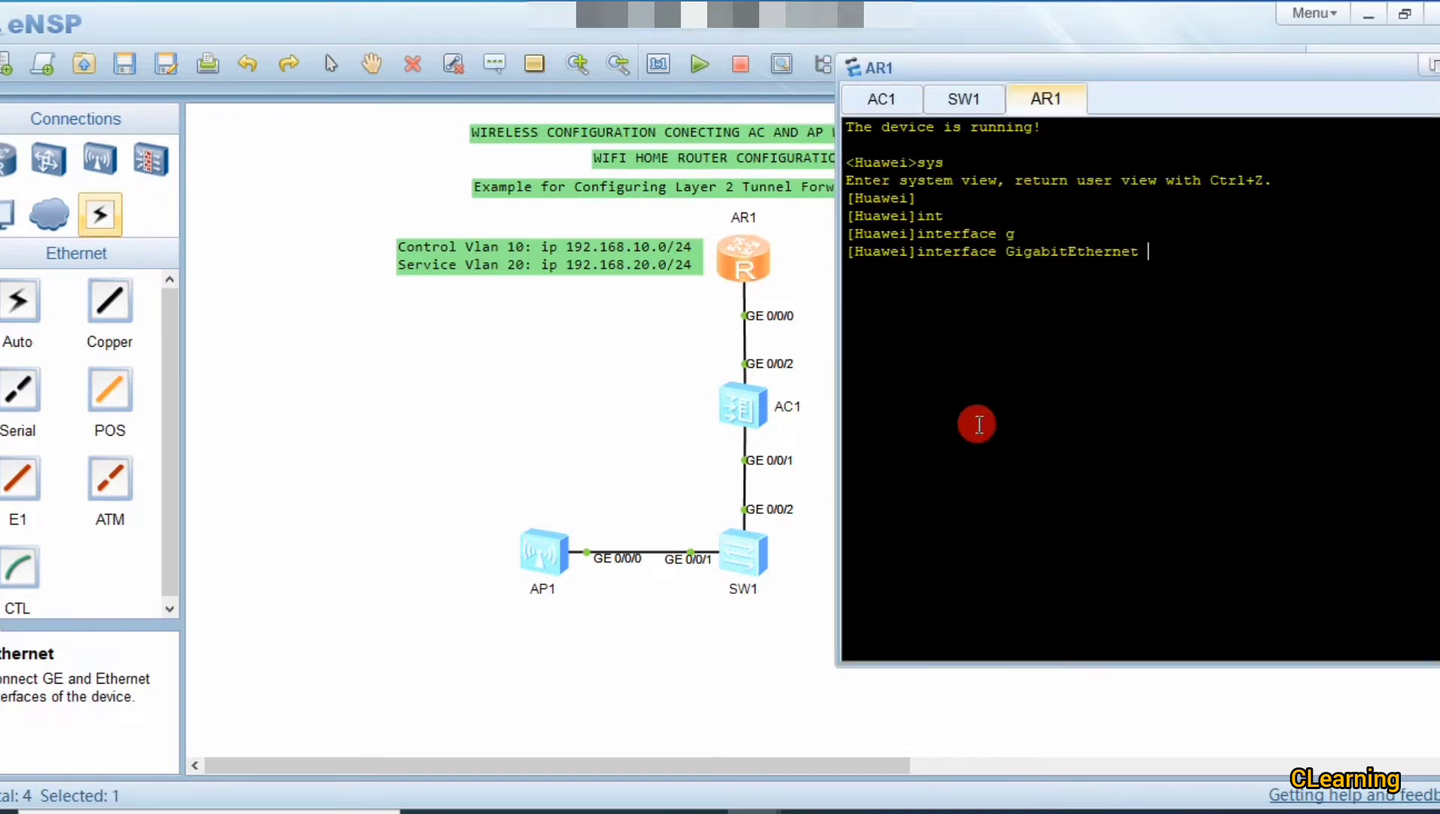
text(0/0/0)
key(Return)
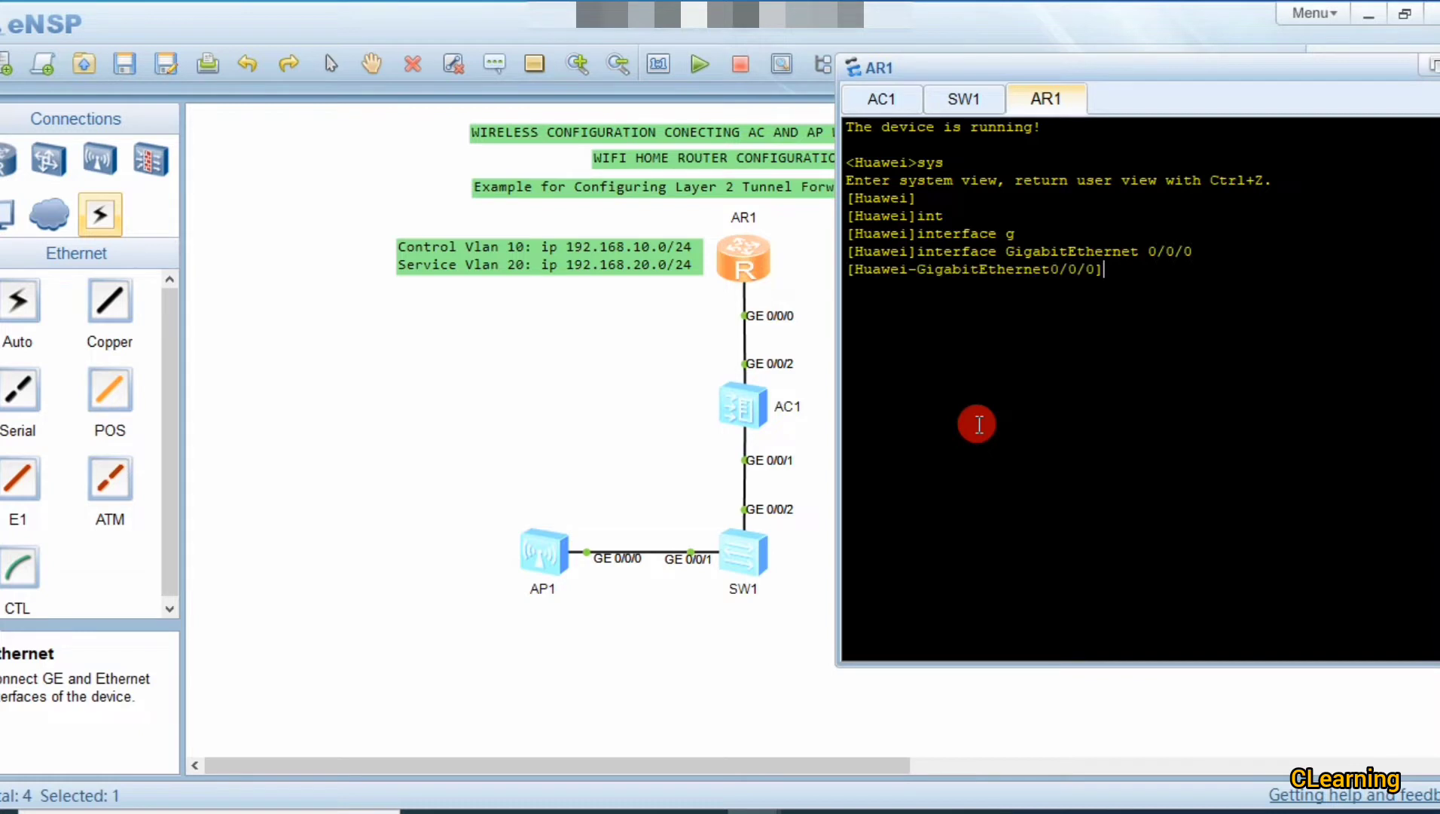
text(ip ad)
key(Tab)
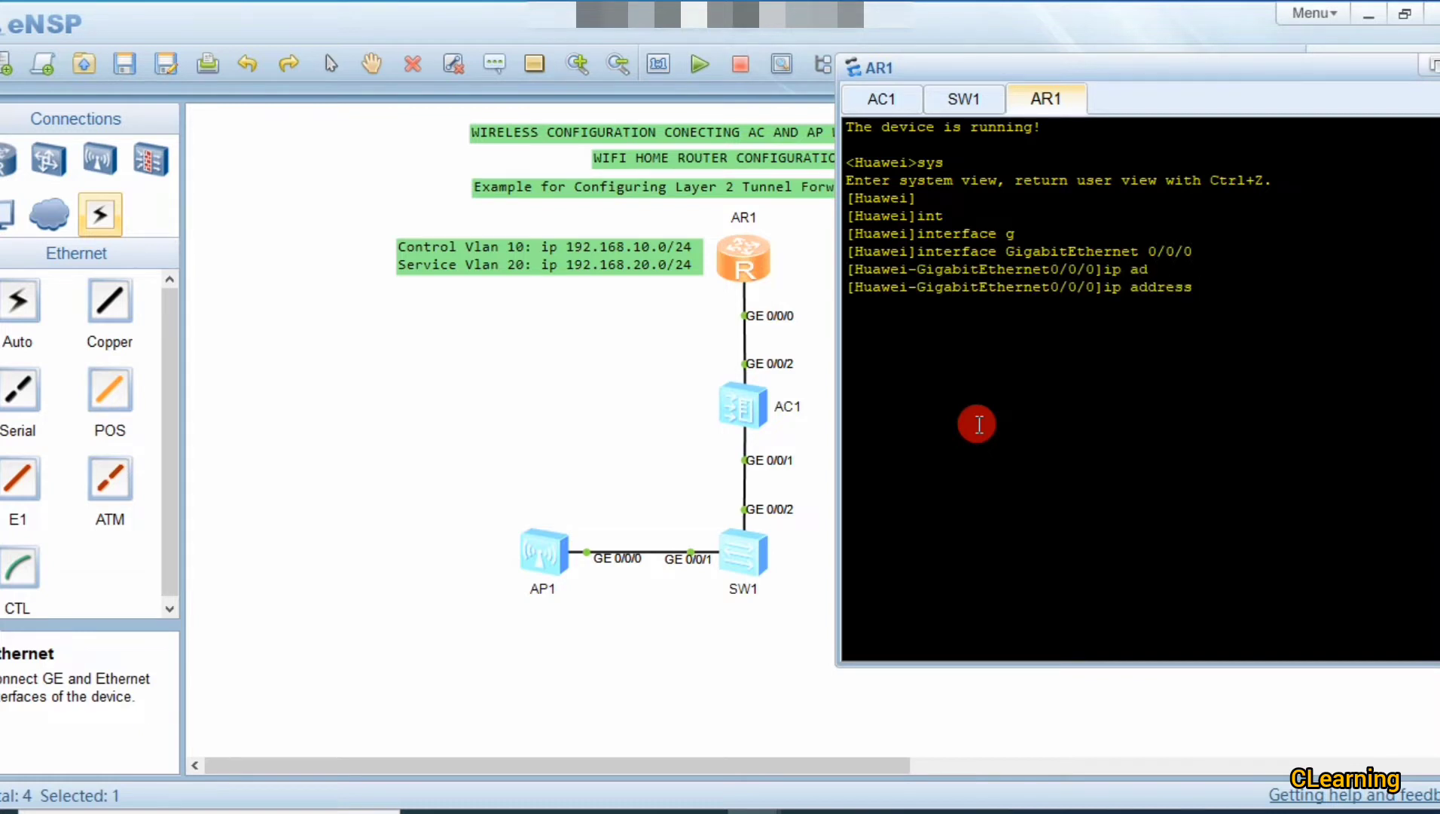
text(192.168.20.2 24)
key(Return)
key(Return)
key(Return)
key(Return)
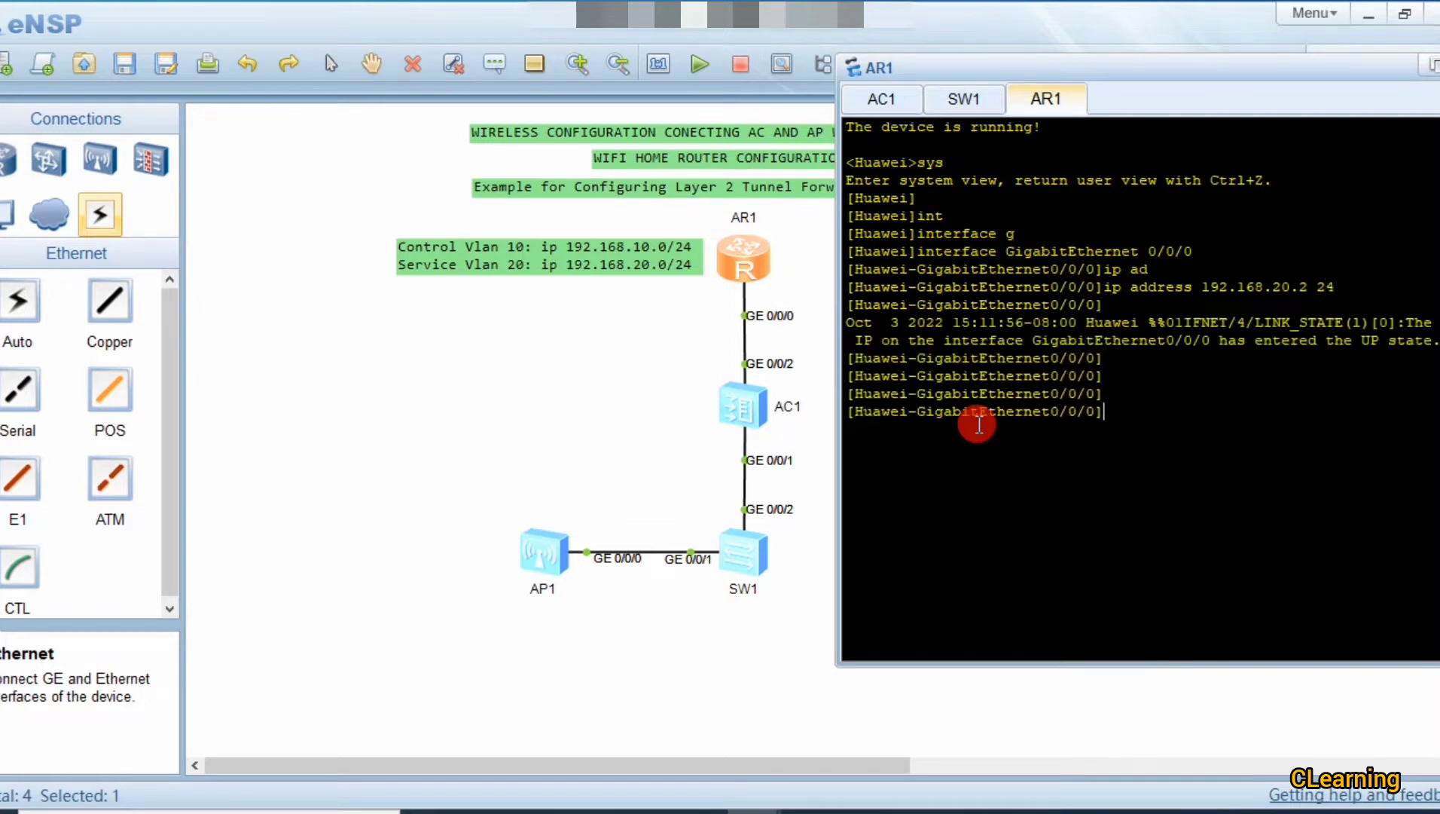
Step: Clear an abandoned port command on AR1 and select AC1 on the topology
text(po)
key(Tab)
text(li)
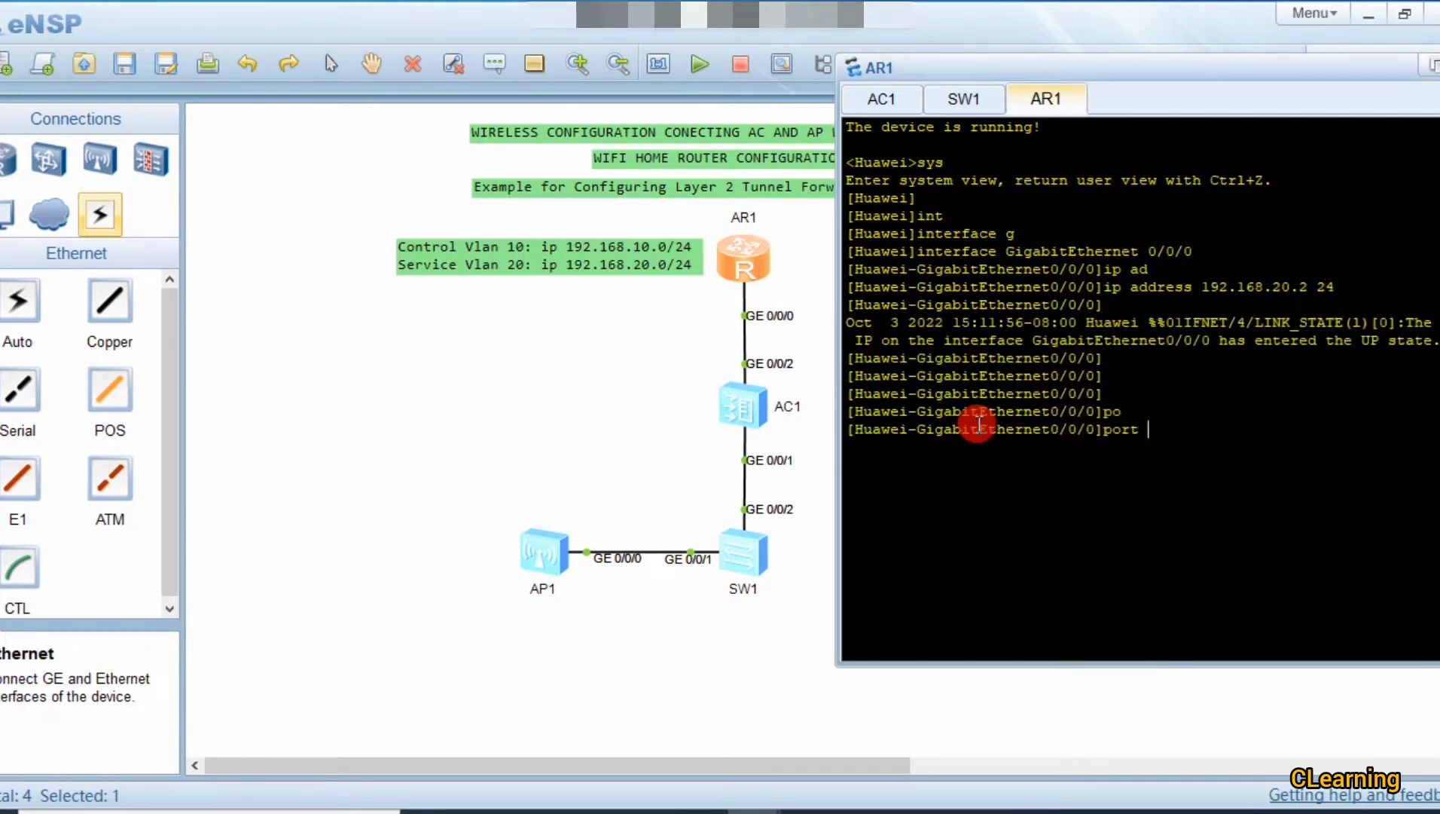
key(Tab)
key(Tab)
key(BackSpace)
key(BackSpace)
key(BackSpace)
key(BackSpace)
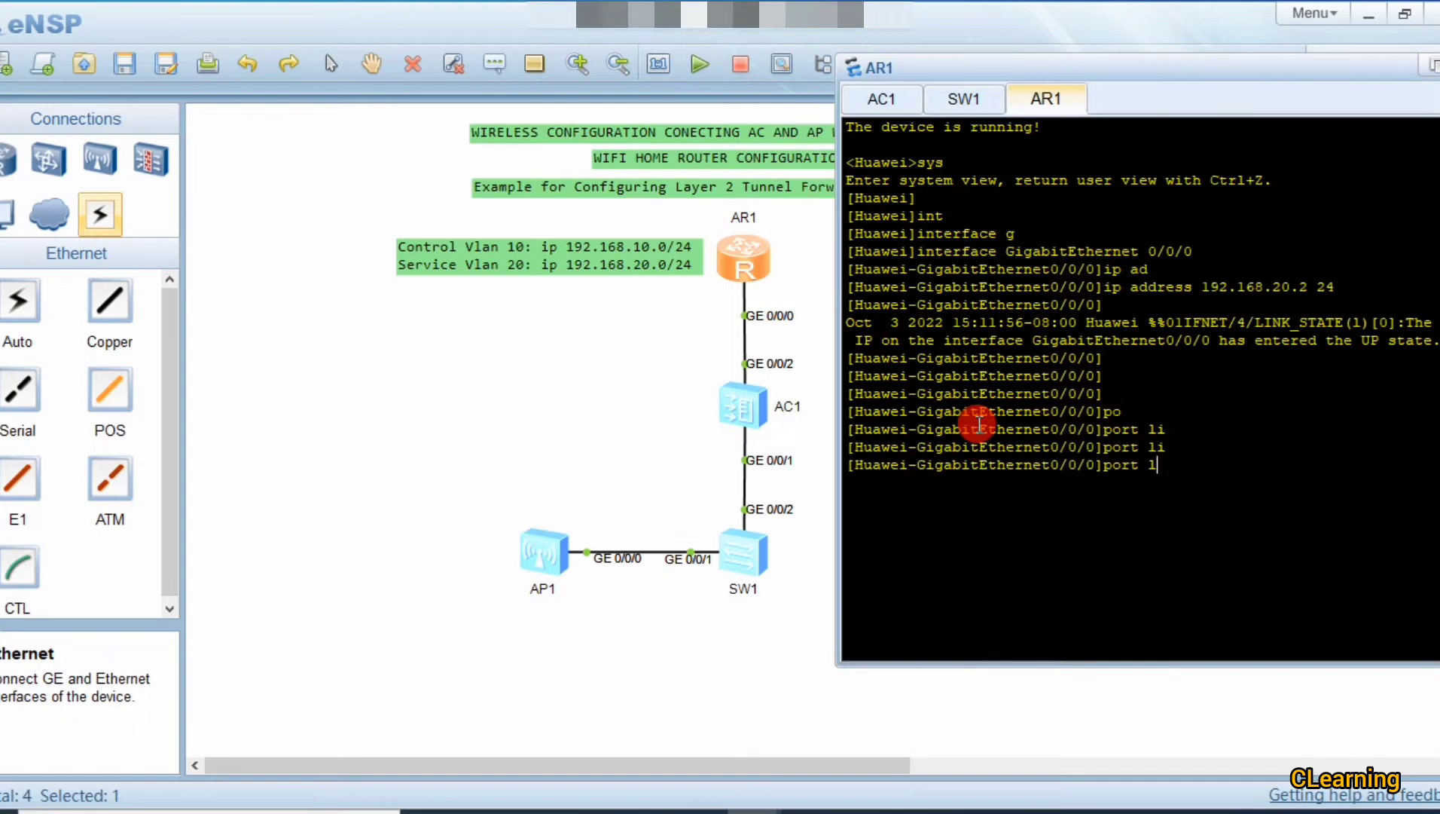
key(BackSpace)
key(BackSpace)
key(BackSpace)
click(720, 379)
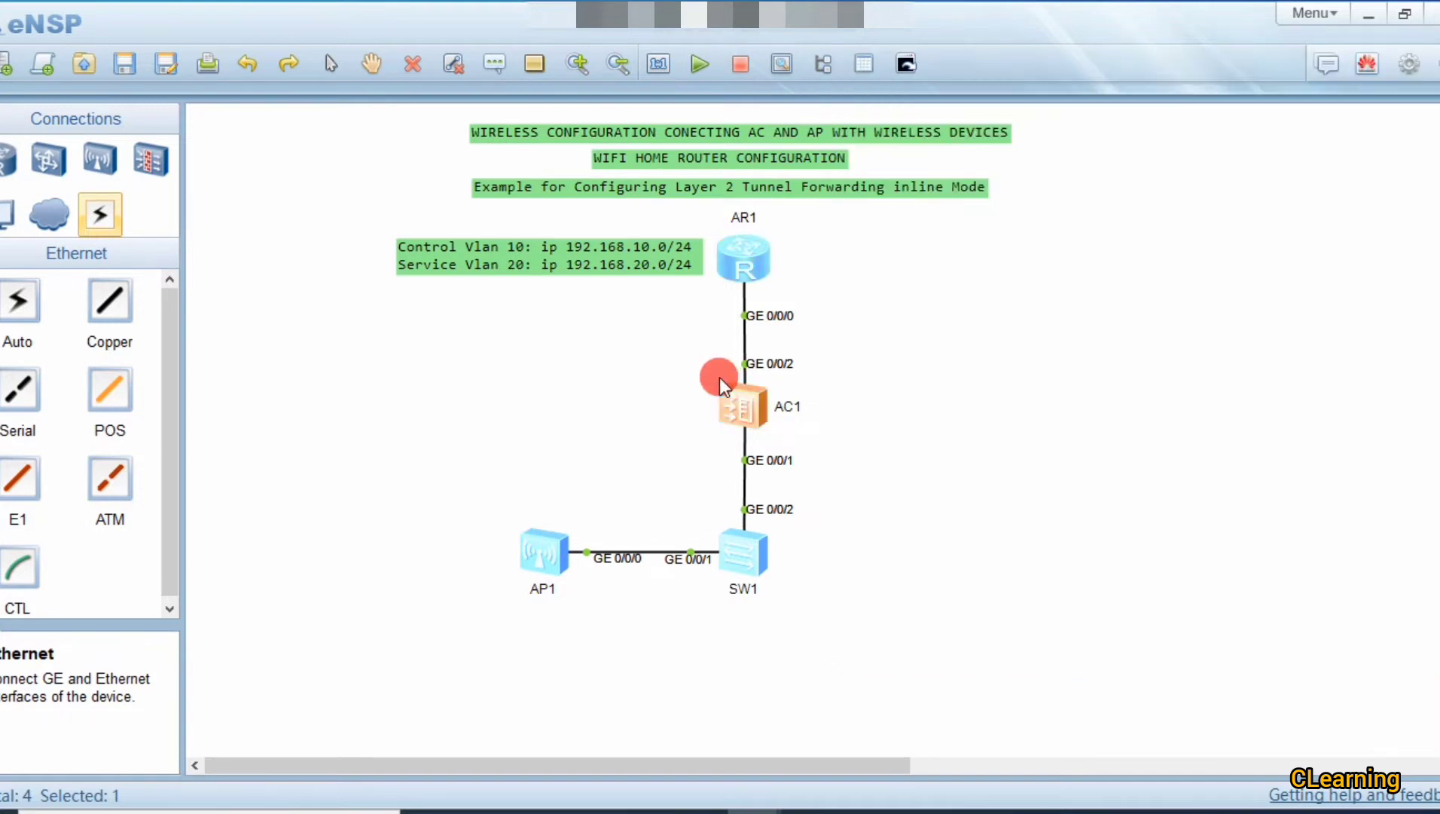
Step: Open AC1's console and enter the WLAN view
double_click(759, 403)
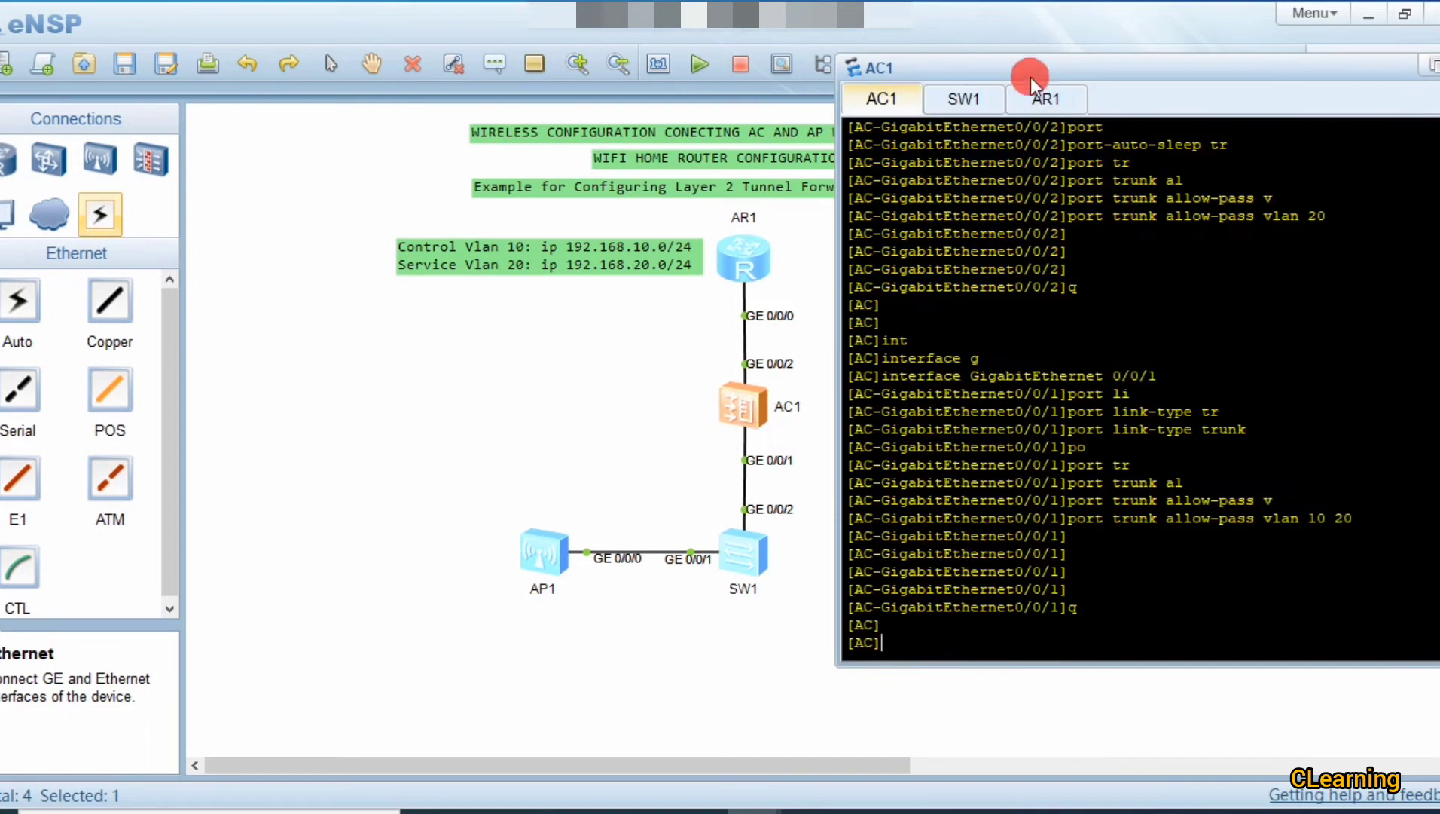
drag(1029, 71, 1050, 30)
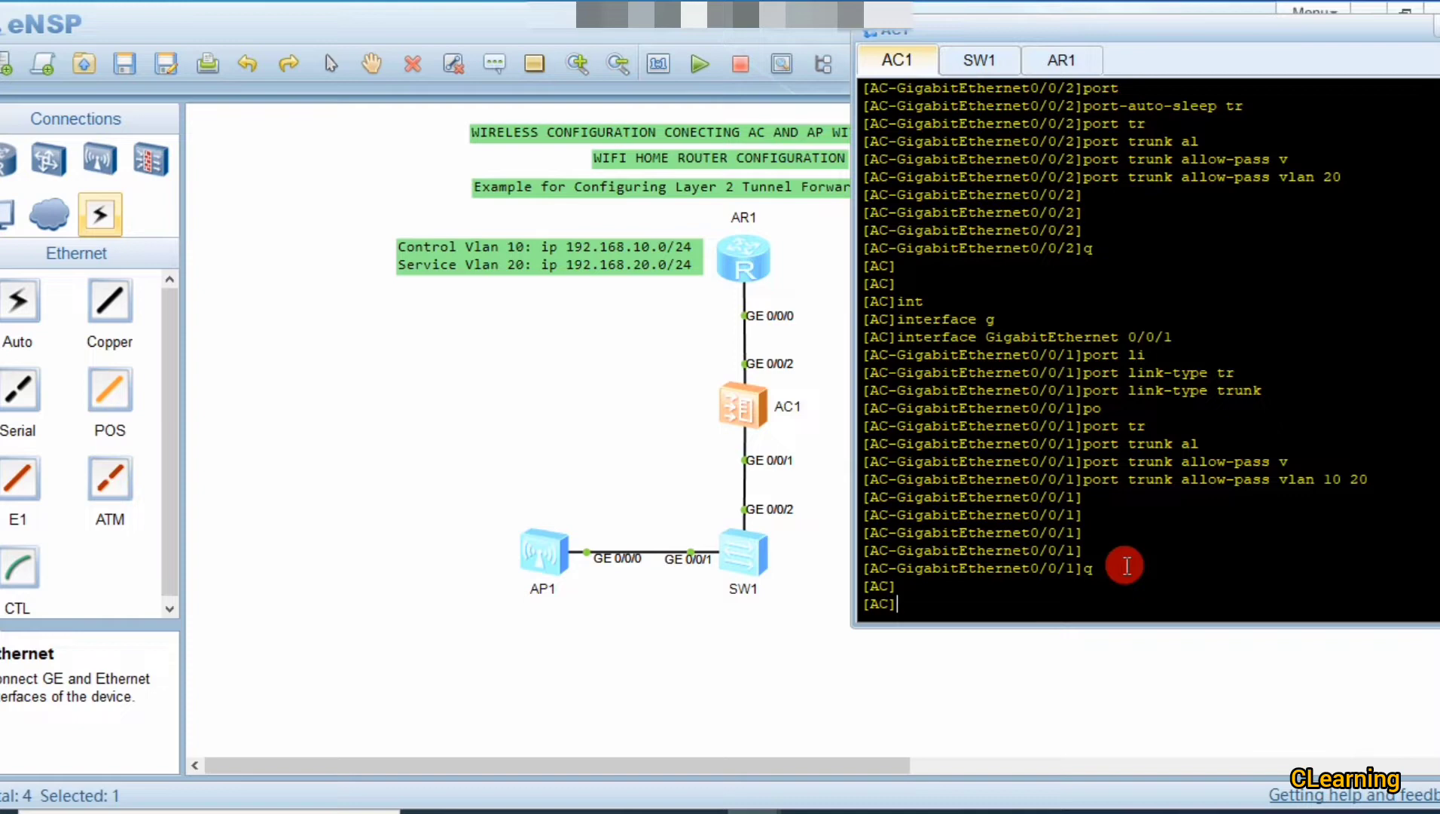
text(wl)
key(Tab)
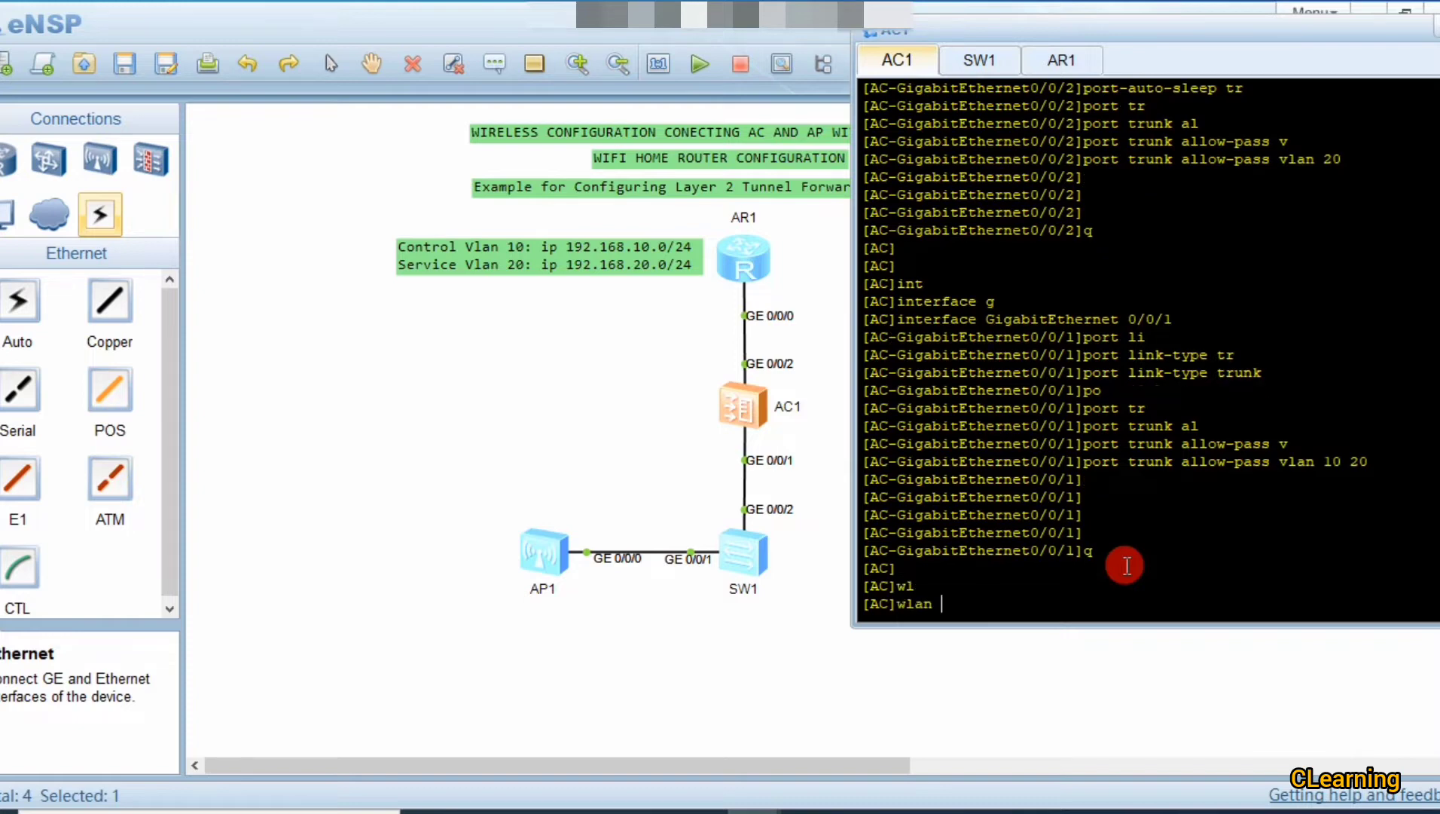
key(Return)
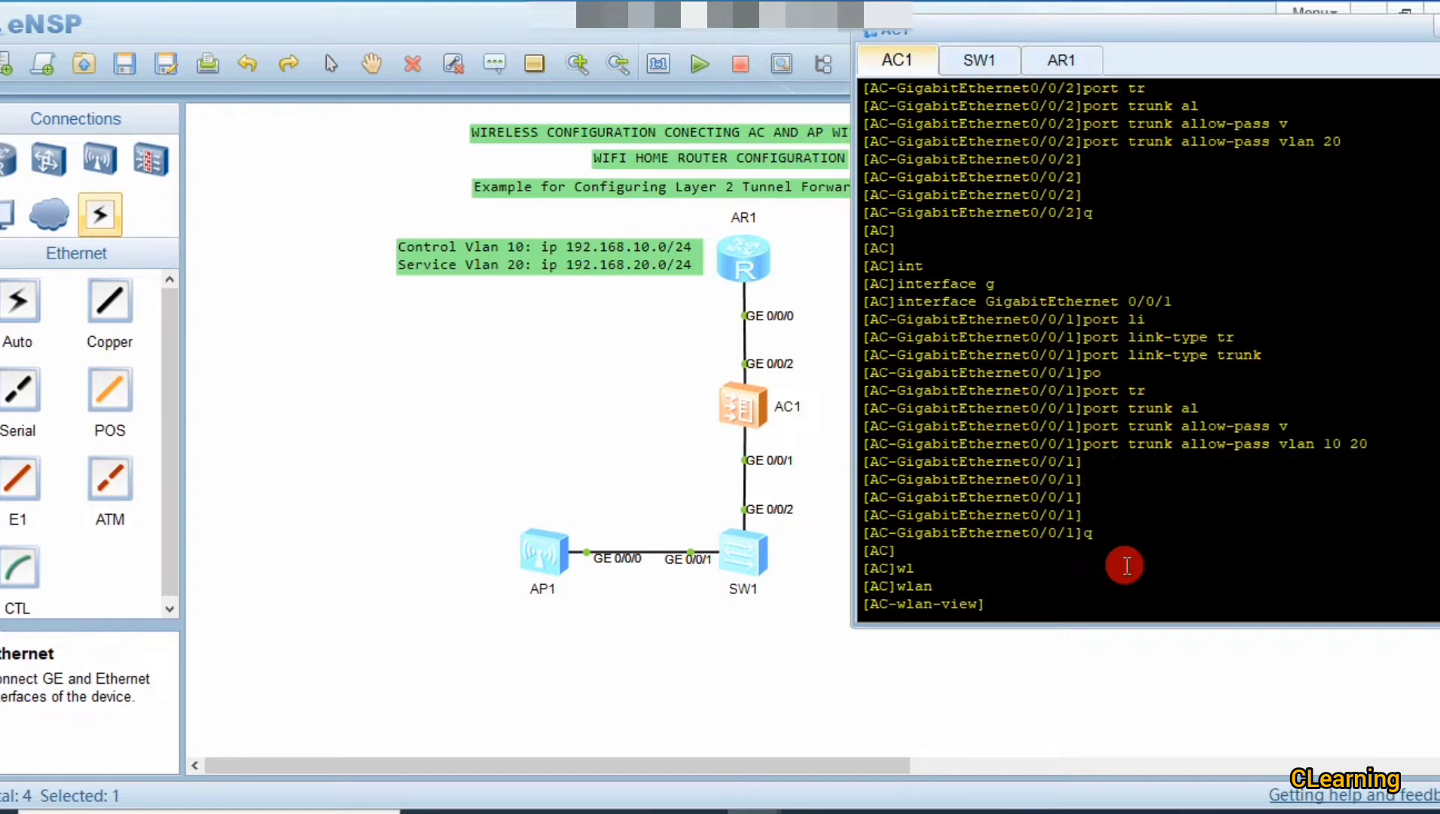
key(Return)
key(Return)
key(Return)
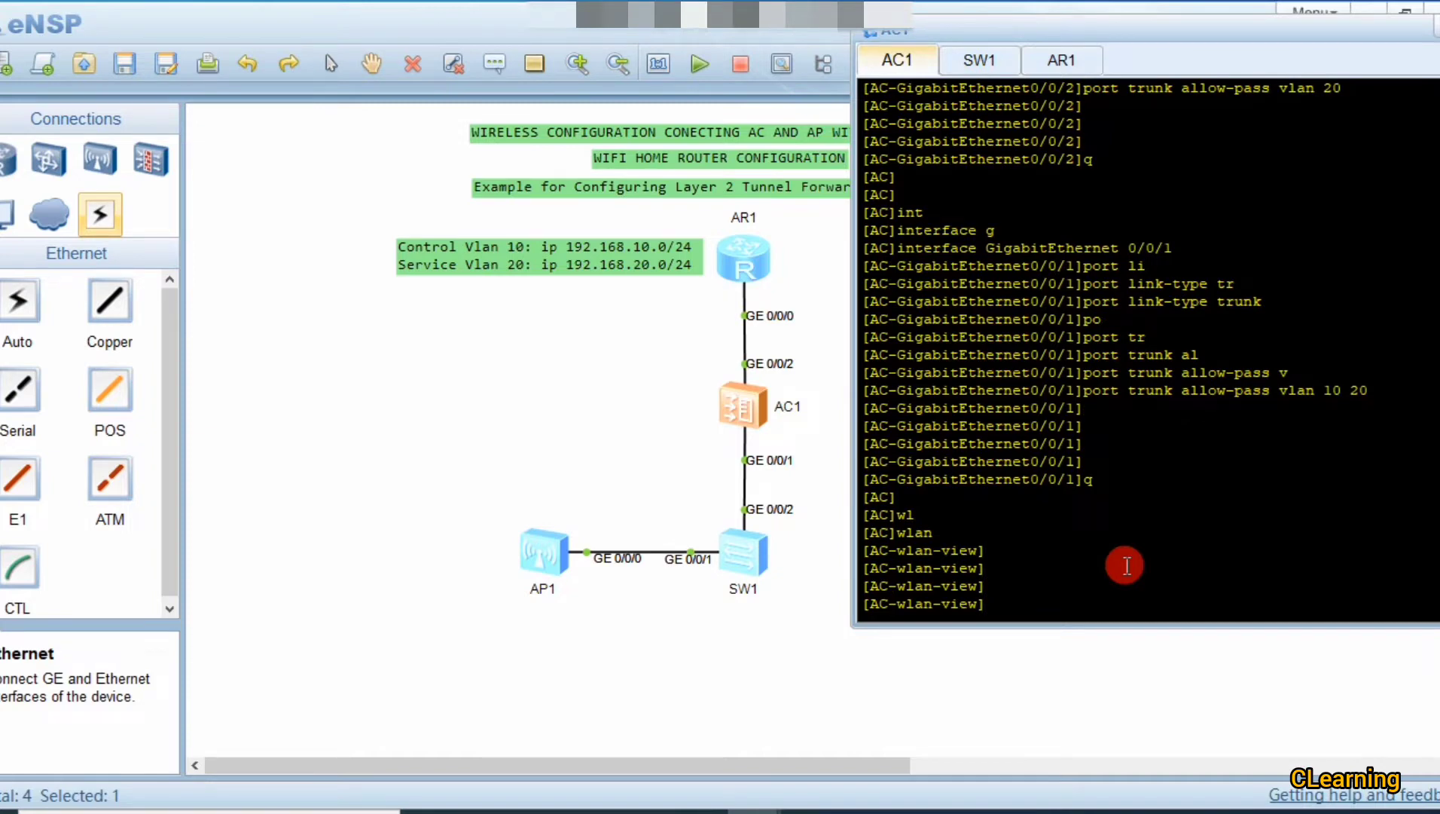
Step: Create AP group 'AP' and return to the WLAN view
text(ap)
key(Tab)
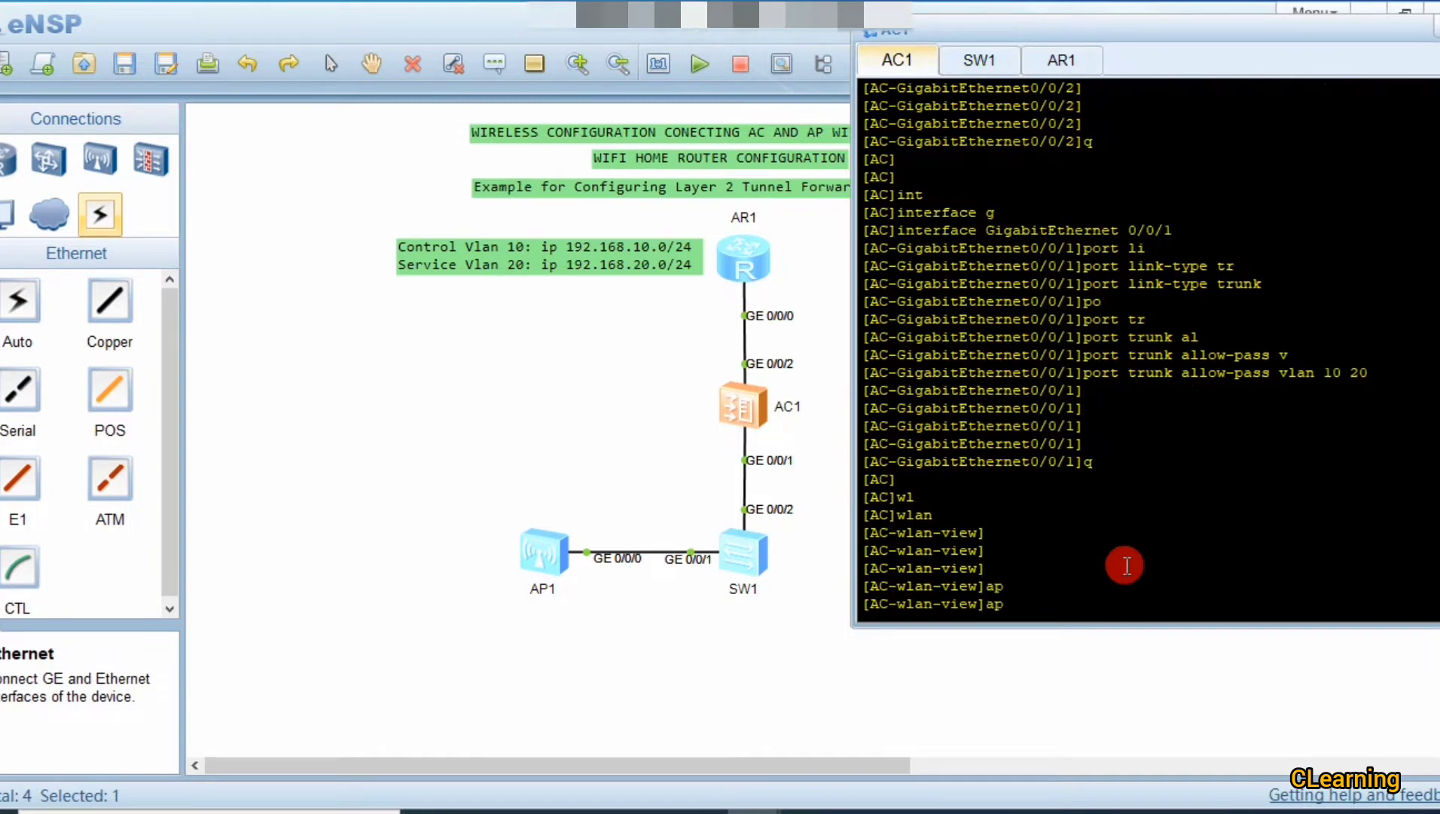
text(-)
key(Tab)
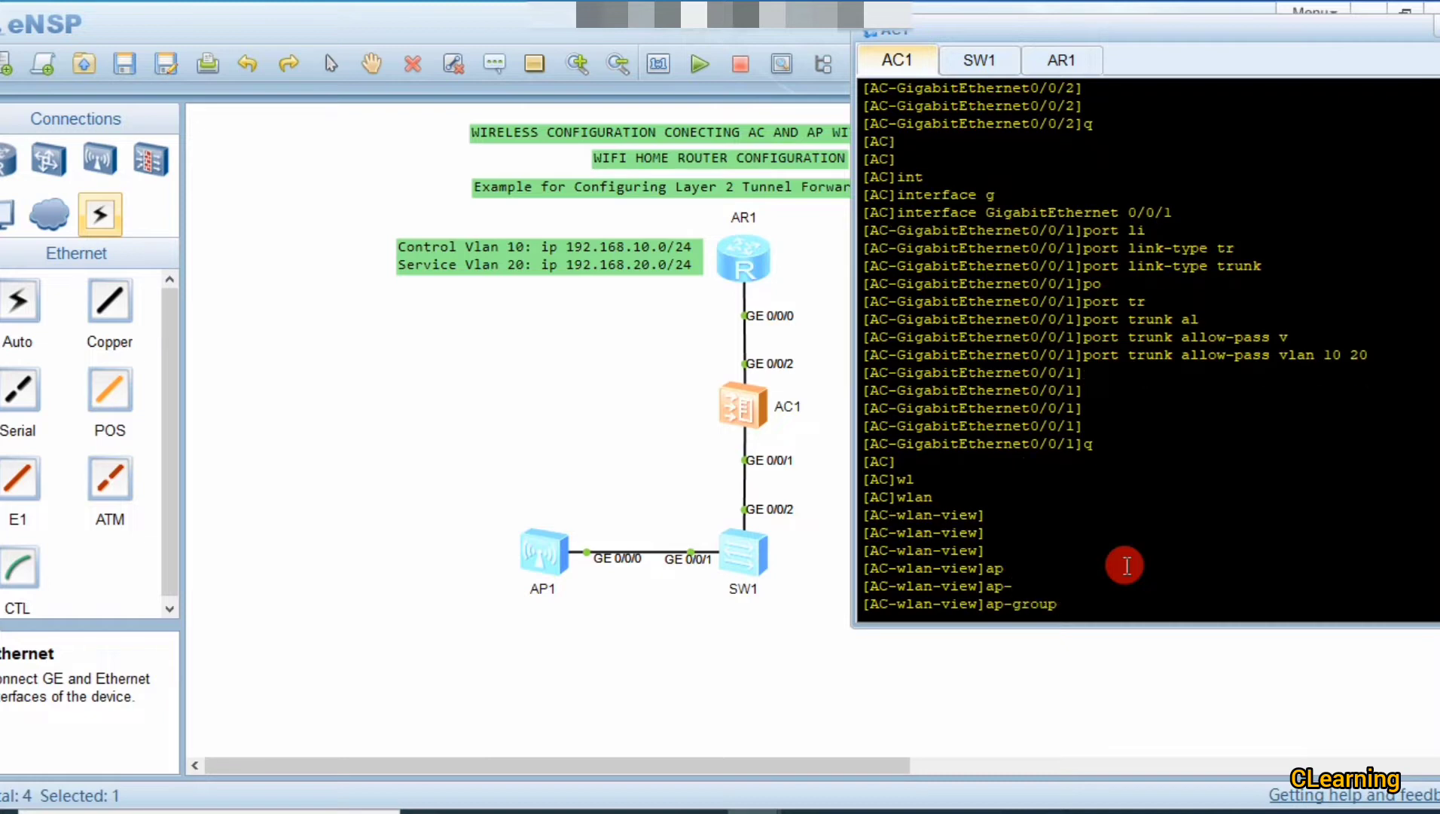
text(n)
key(Tab)
text(AP)
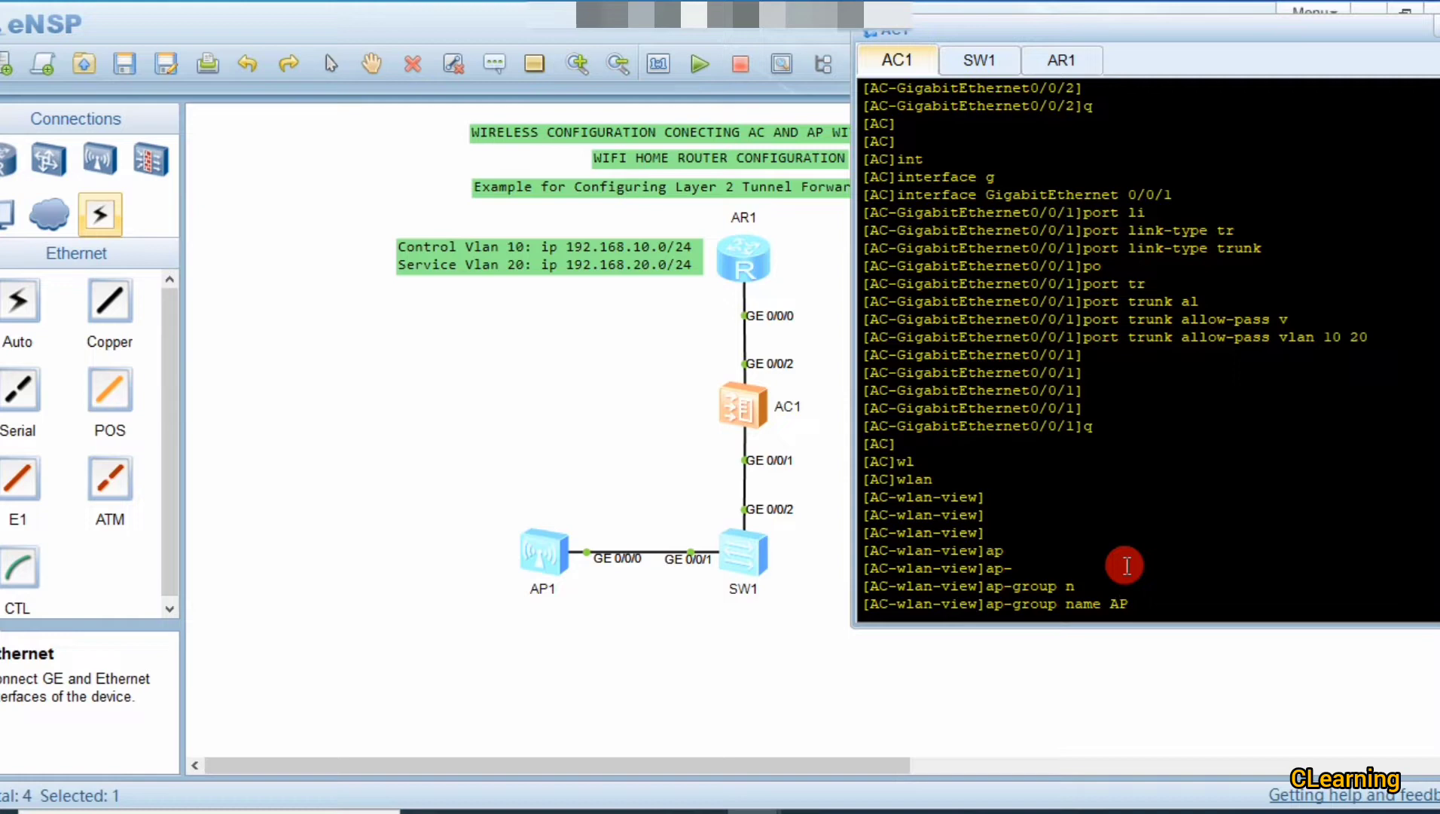
key(Return)
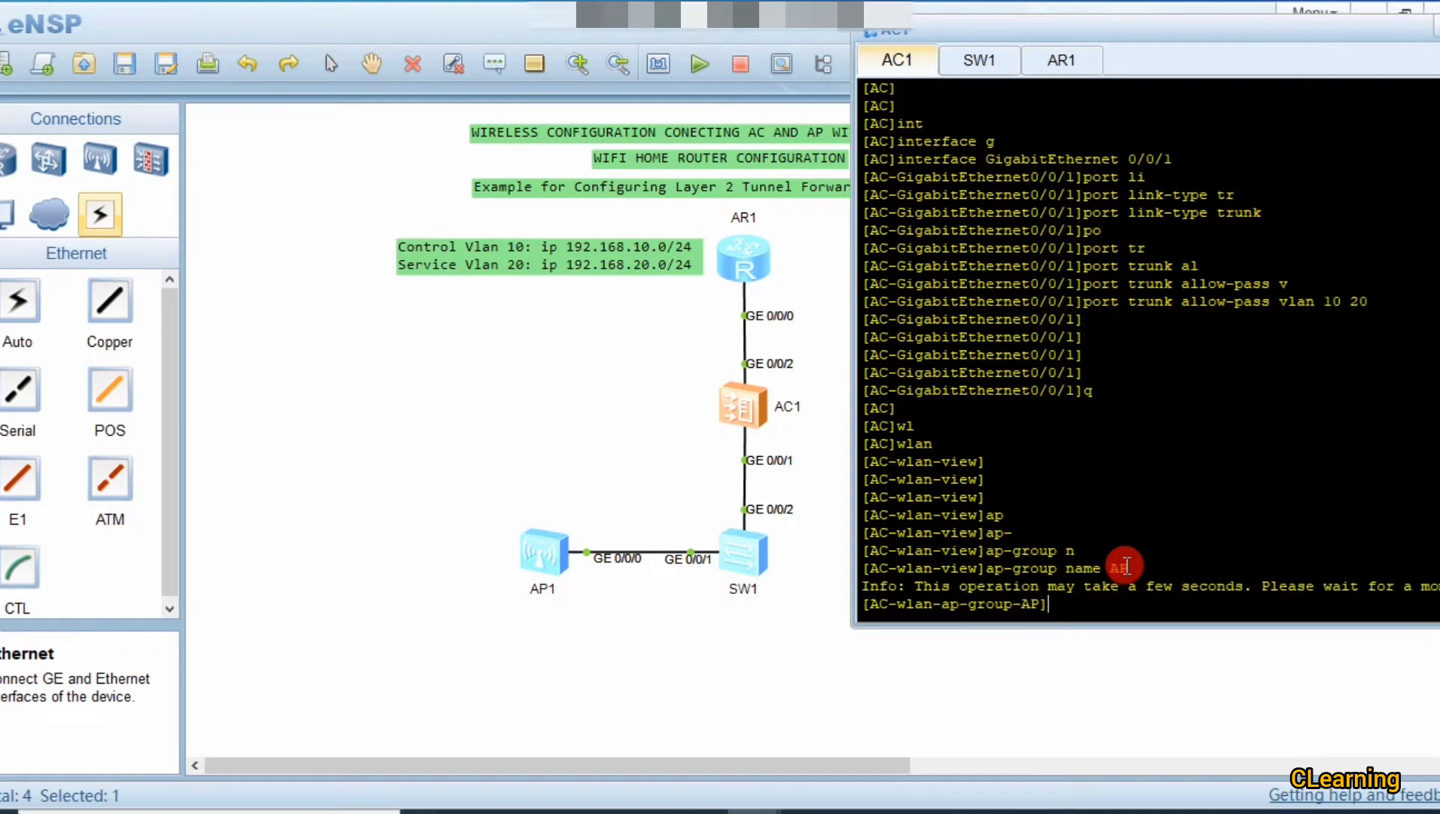
key(Return)
key(Return)
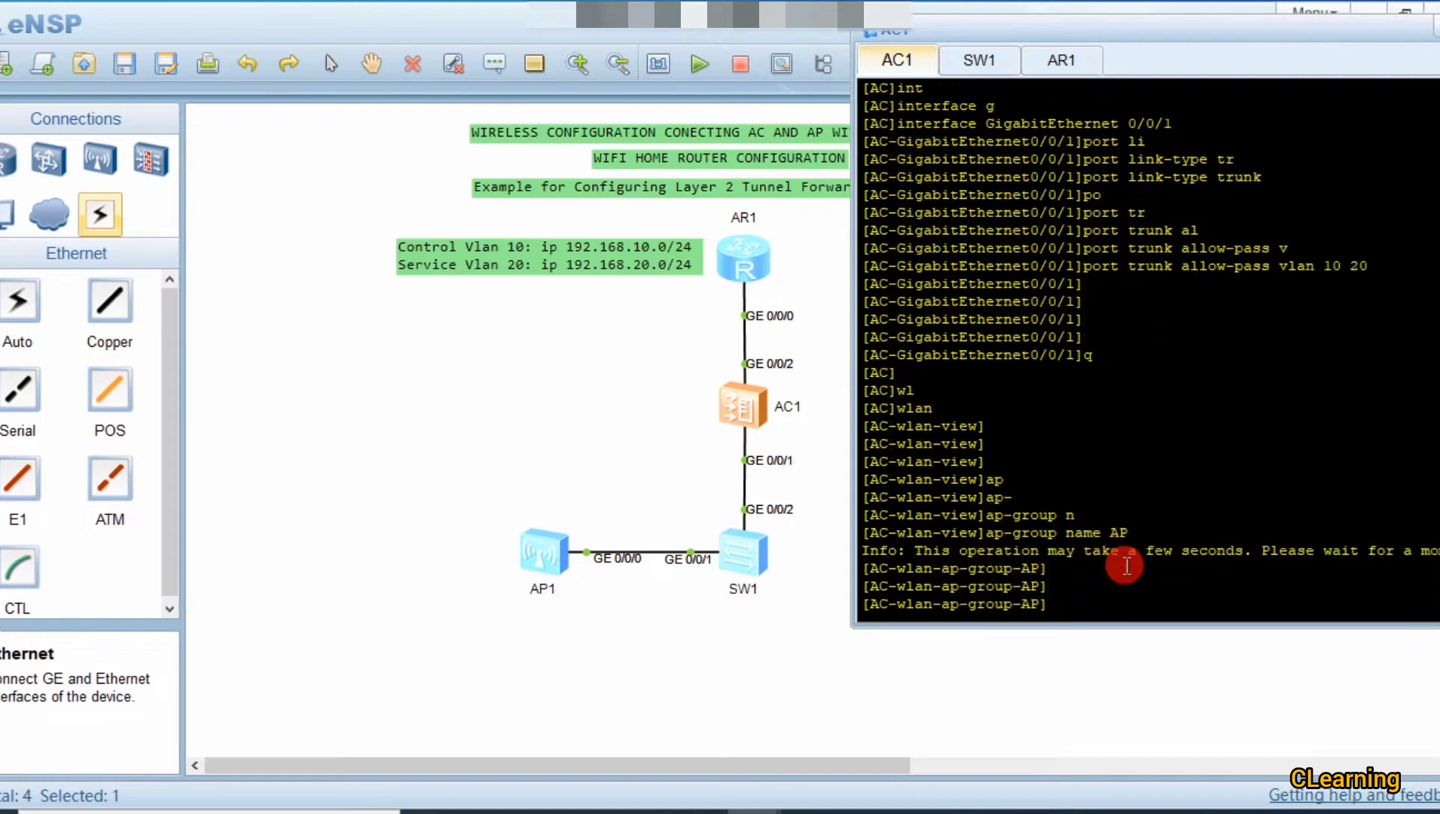
text(q)
key(Return)
key(Return)
key(Return)
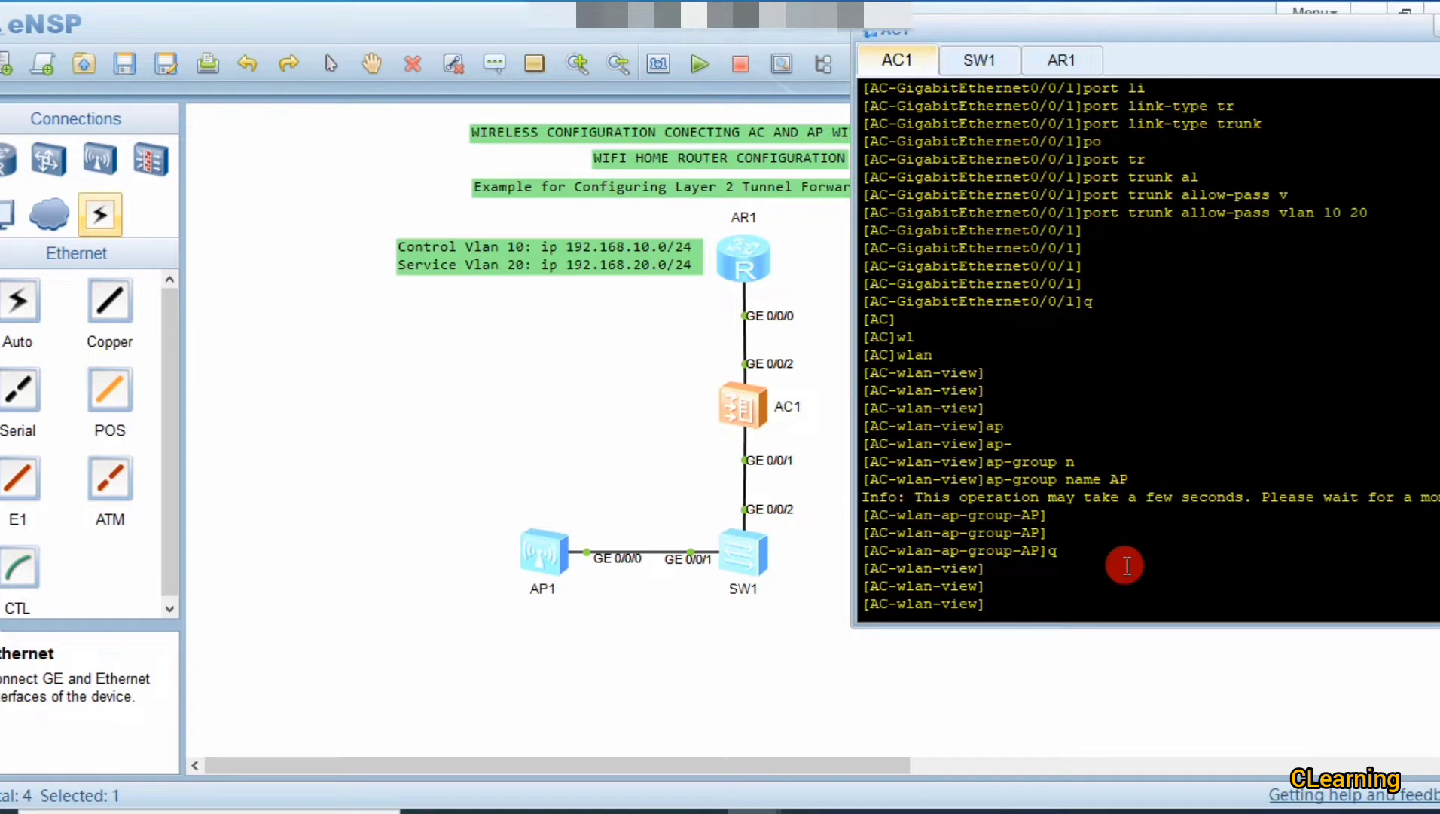
Step: Create the regulatory domain profile named 'profile'
text(re)
key(Tab)
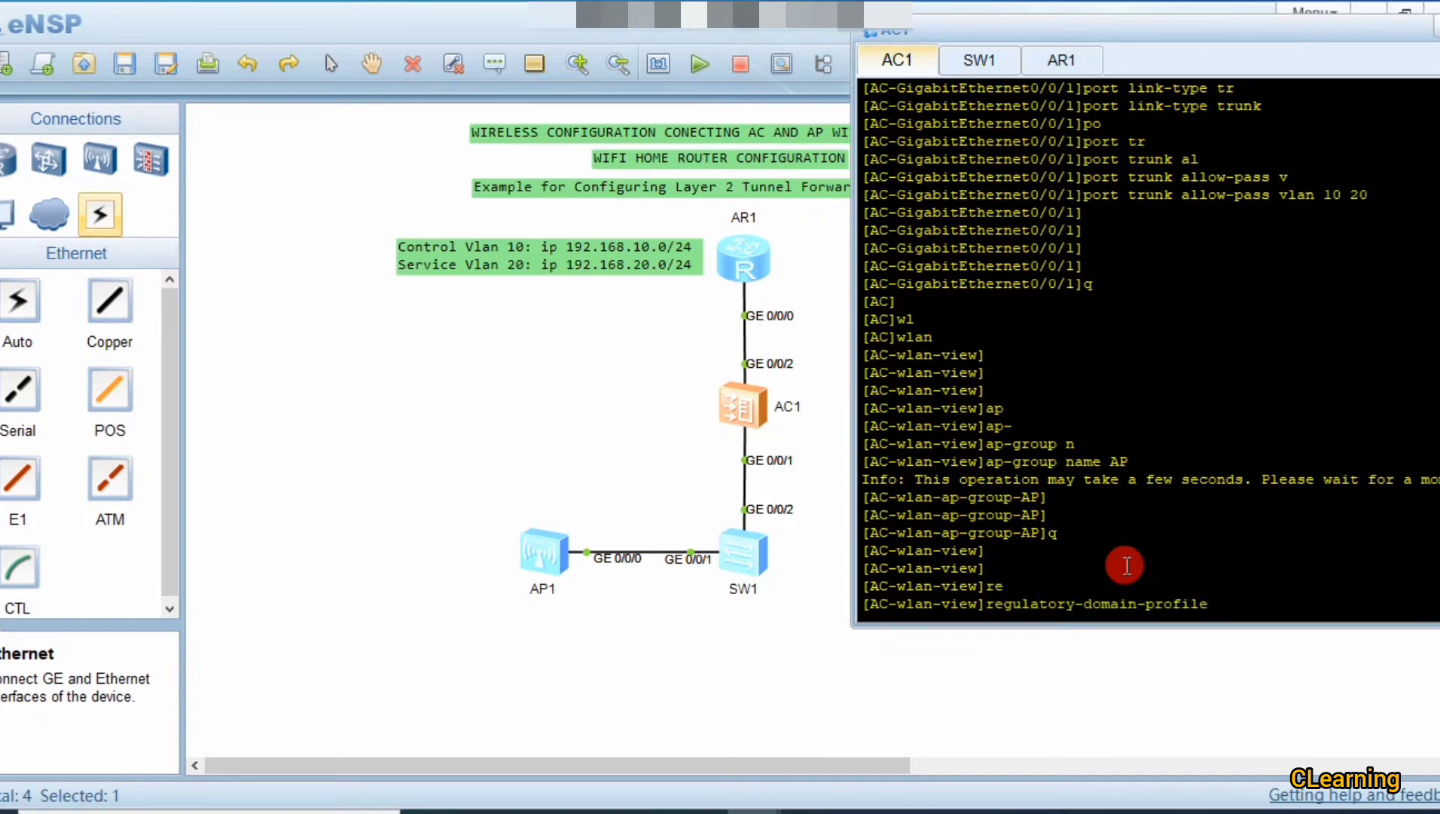
text(n)
key(Tab)
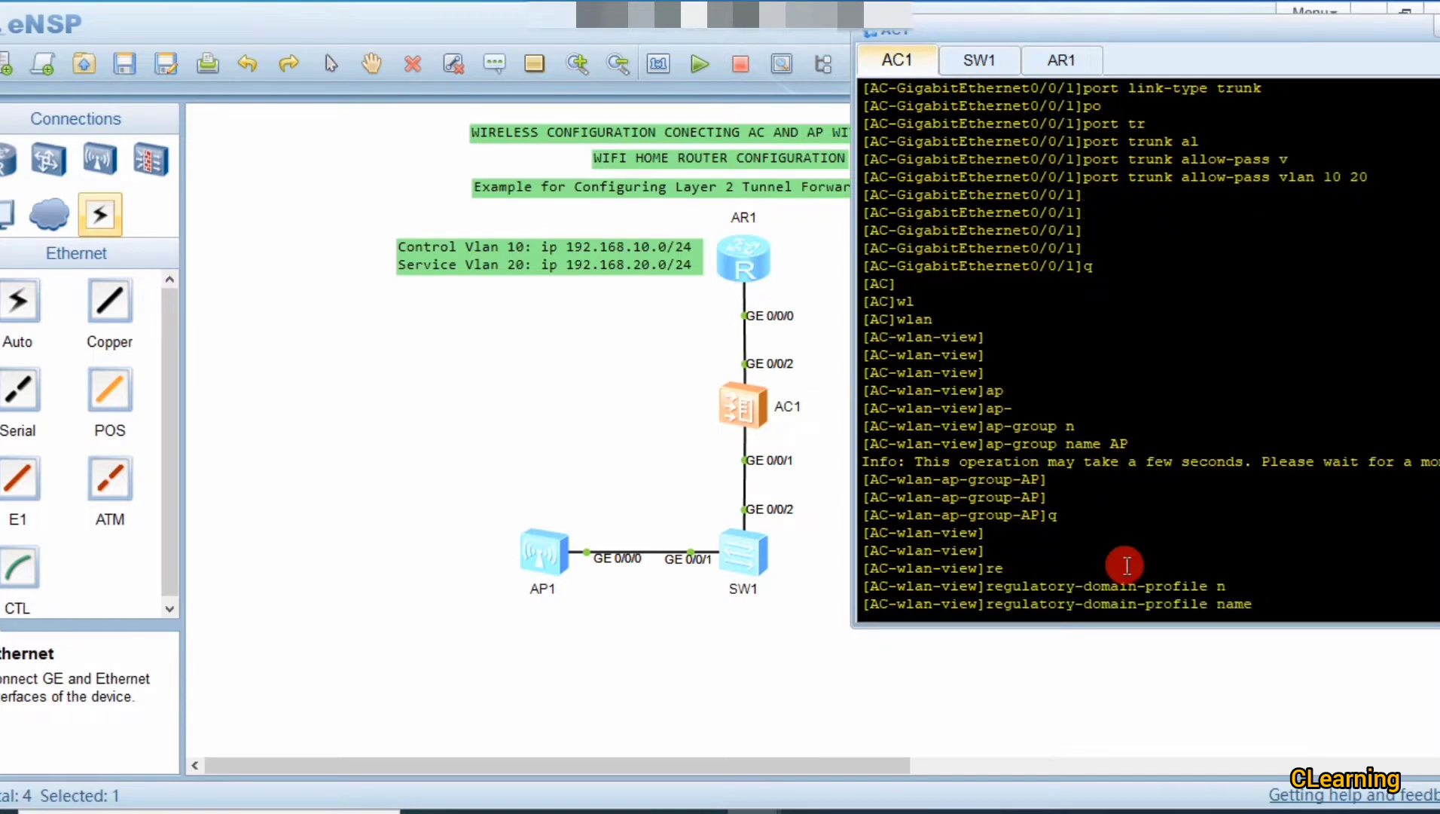
text(profilr)
key(BackSpace)
text(e)
key(Return)
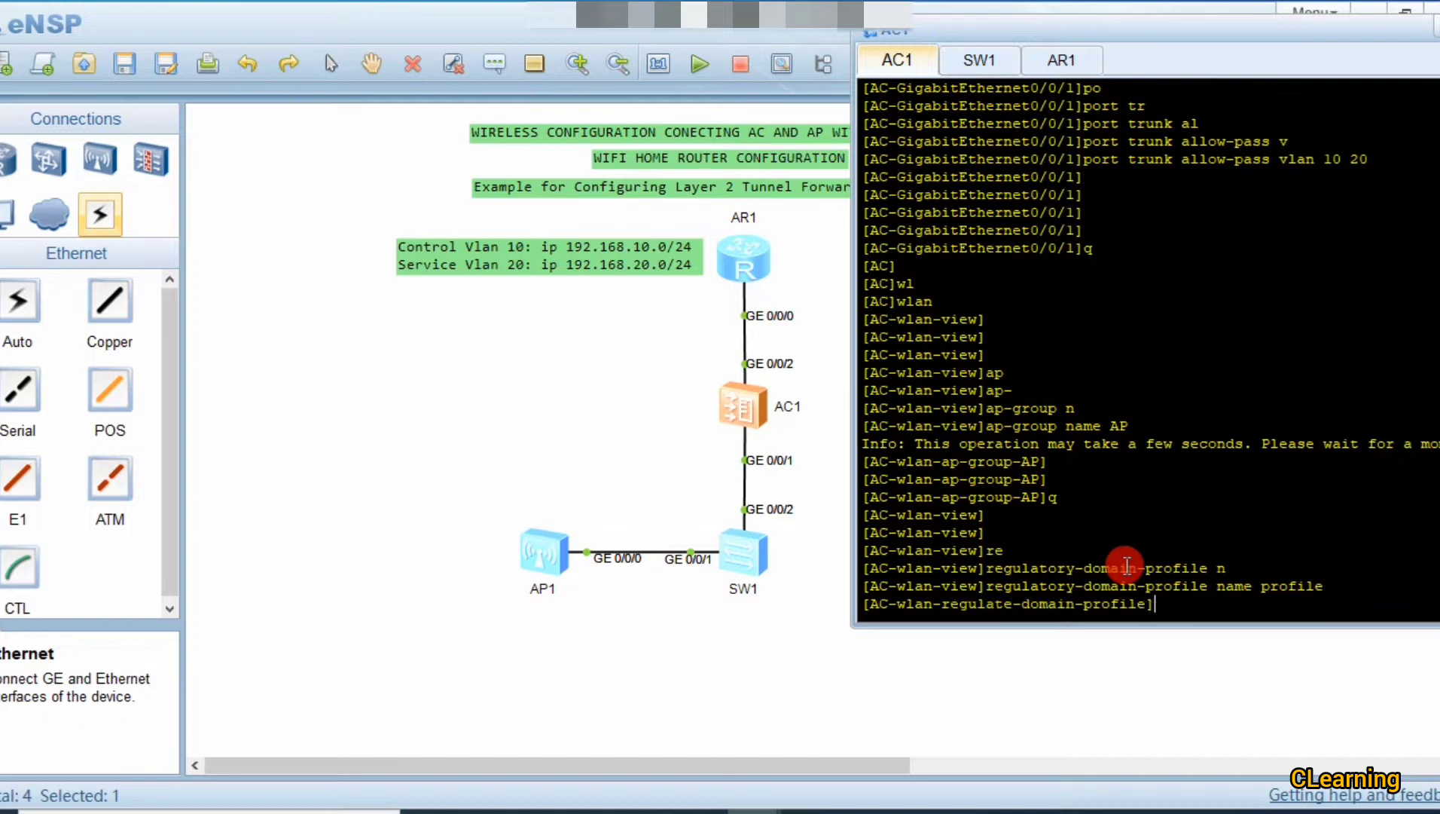
Step: Set the profile's country code to cn and return to the WLAN view
text(cou)
key(Tab)
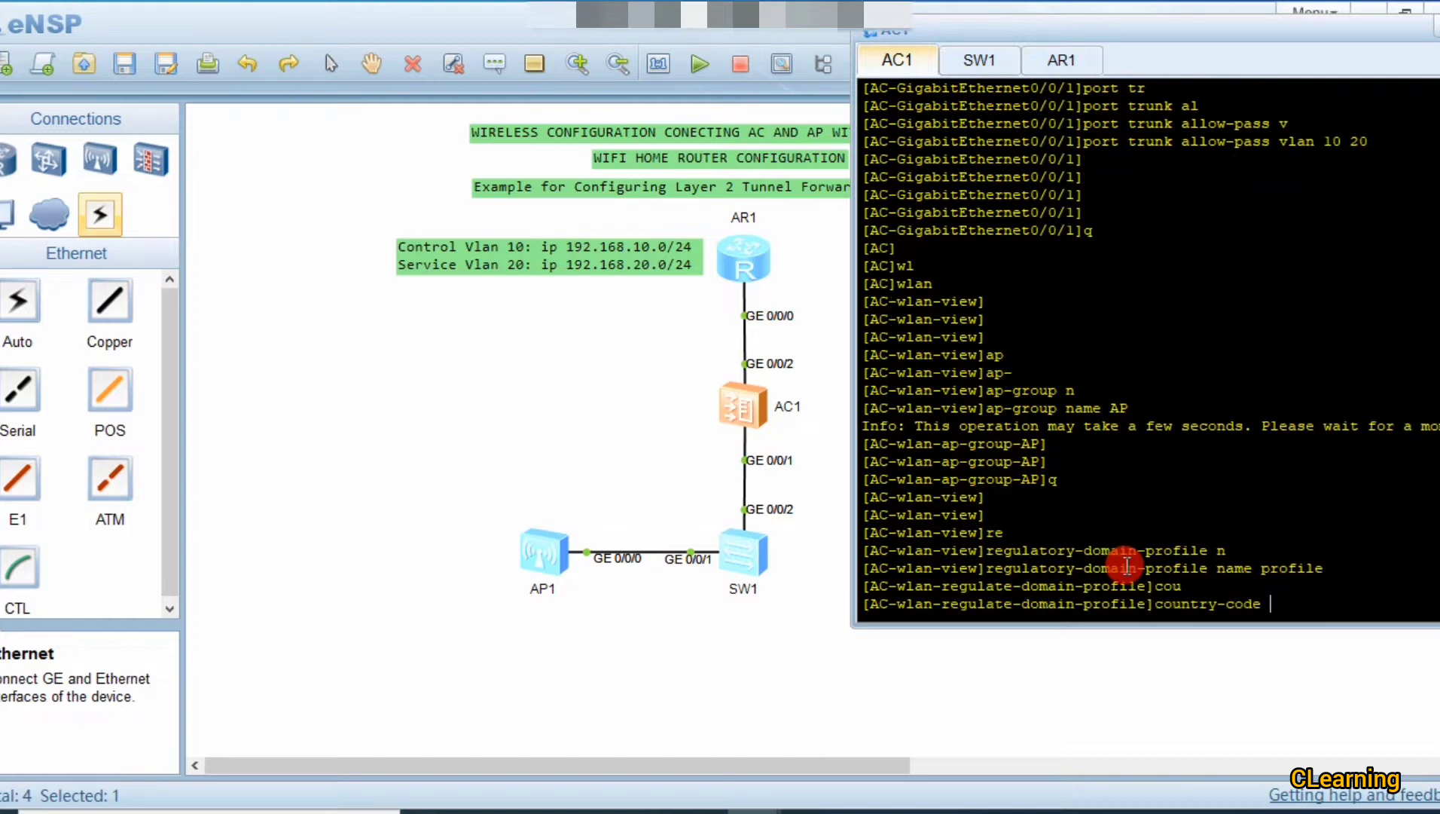
text(cn)
double_click(1279, 605)
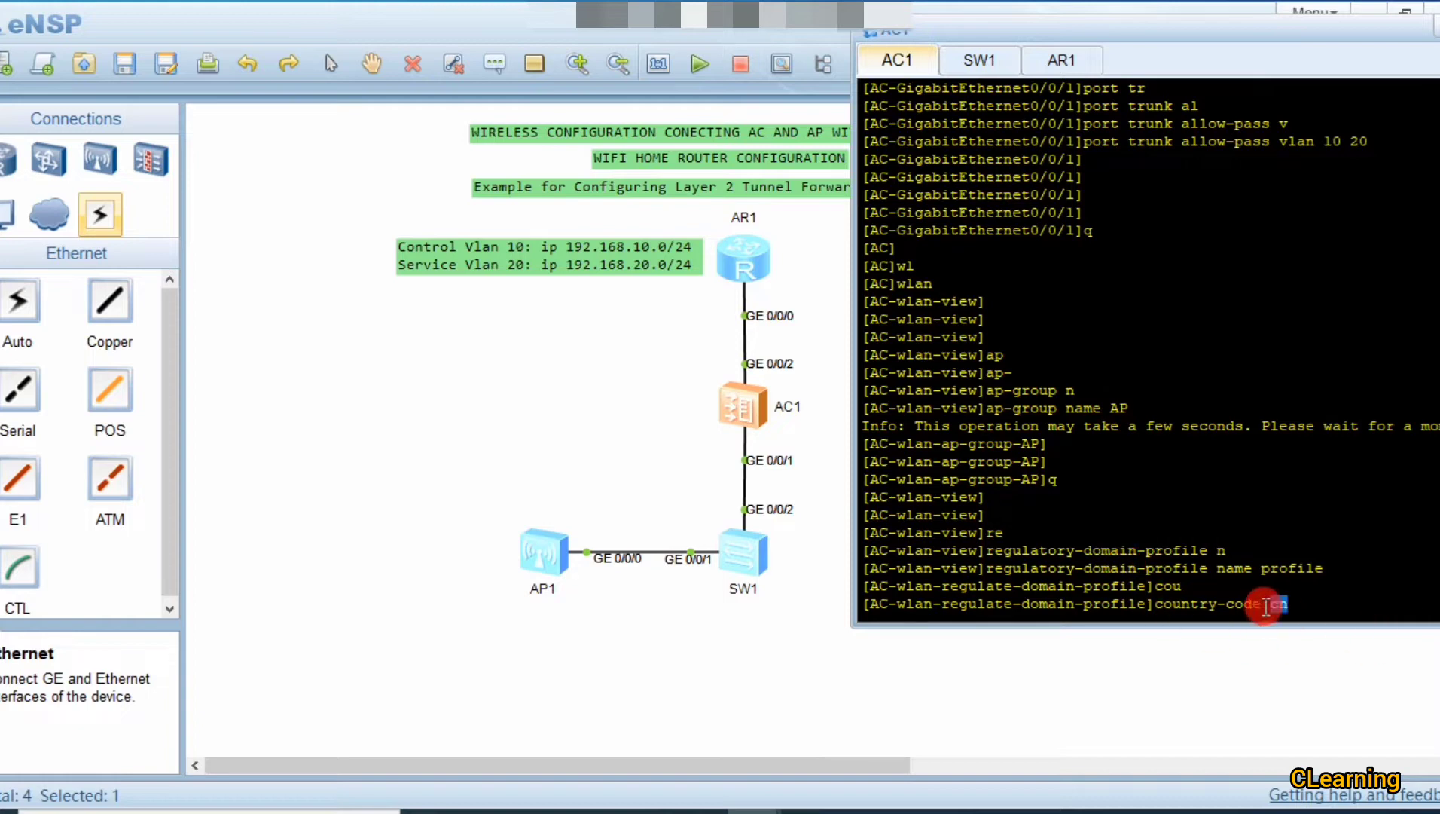
click(1279, 604)
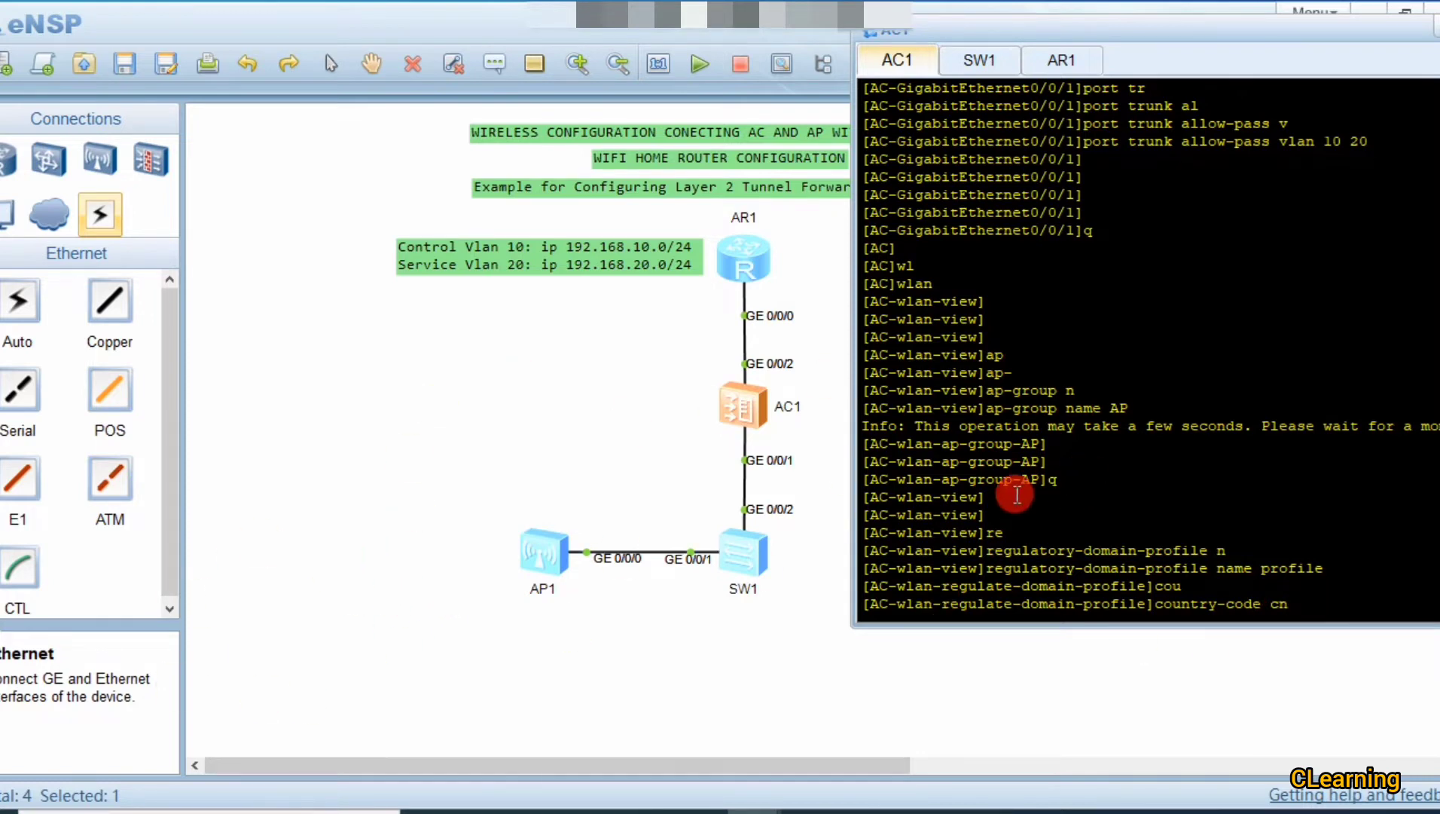
key(Return)
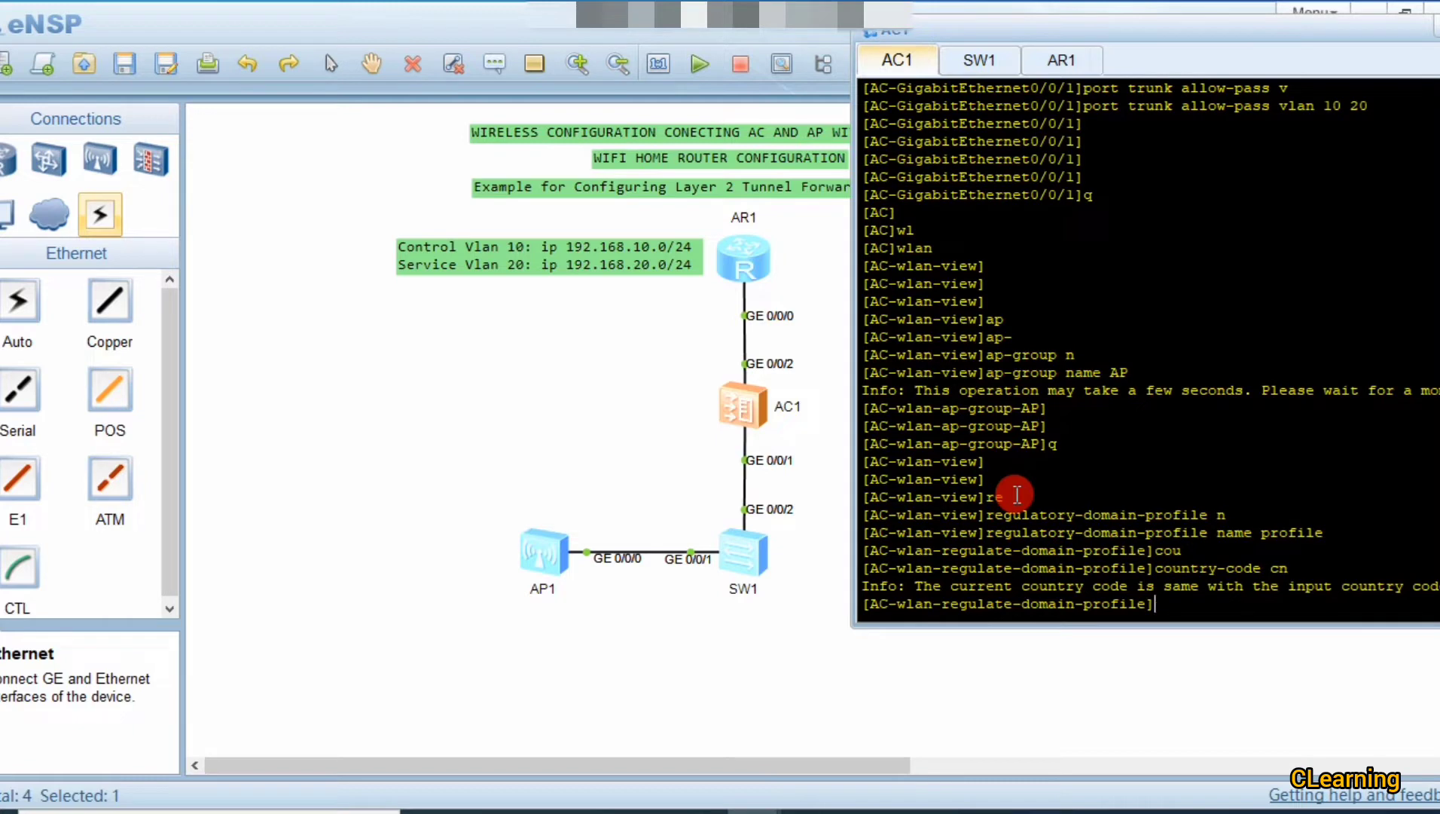
key(Return)
key(Return)
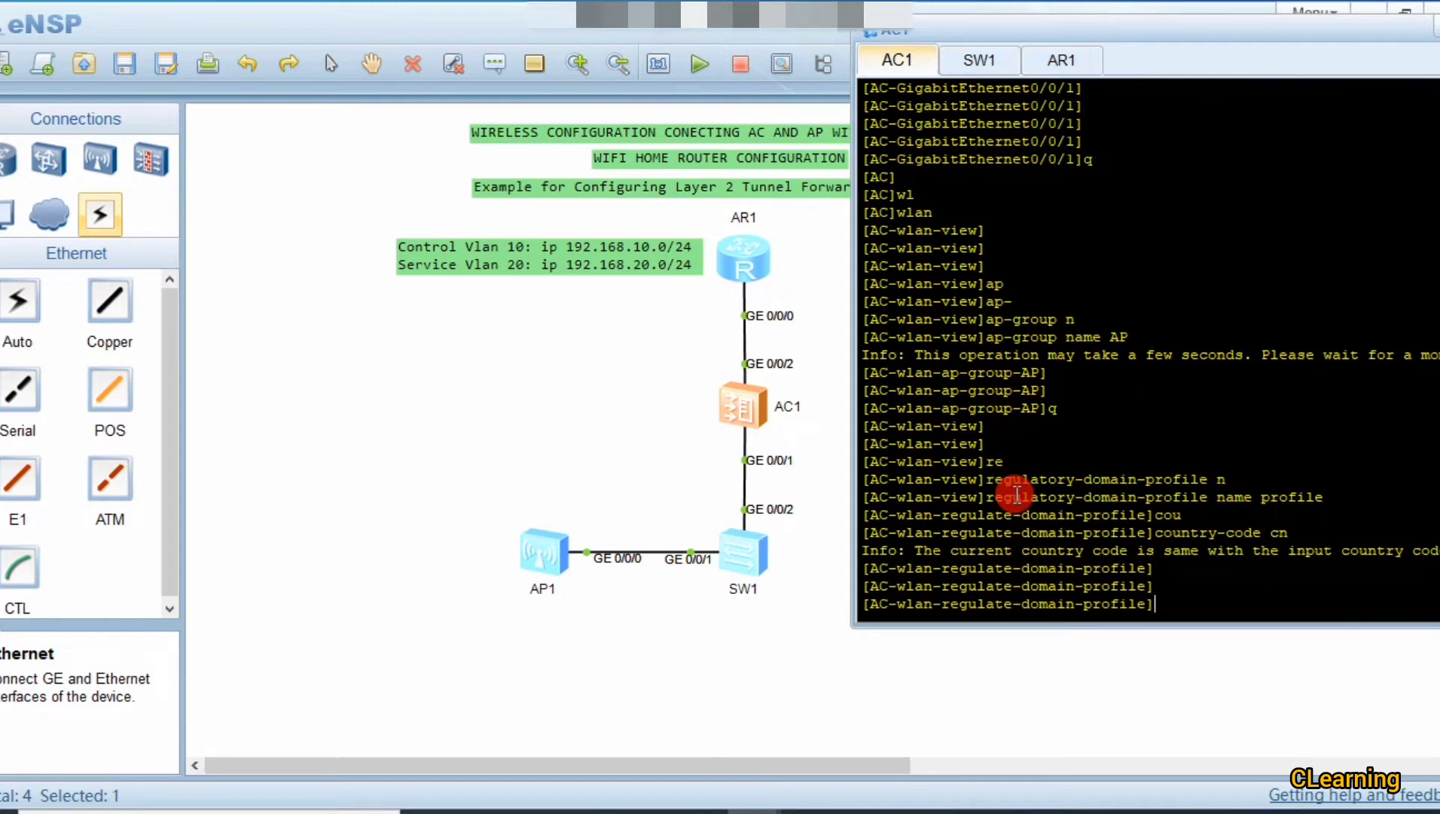
text(q)
key(Return)
key(Return)
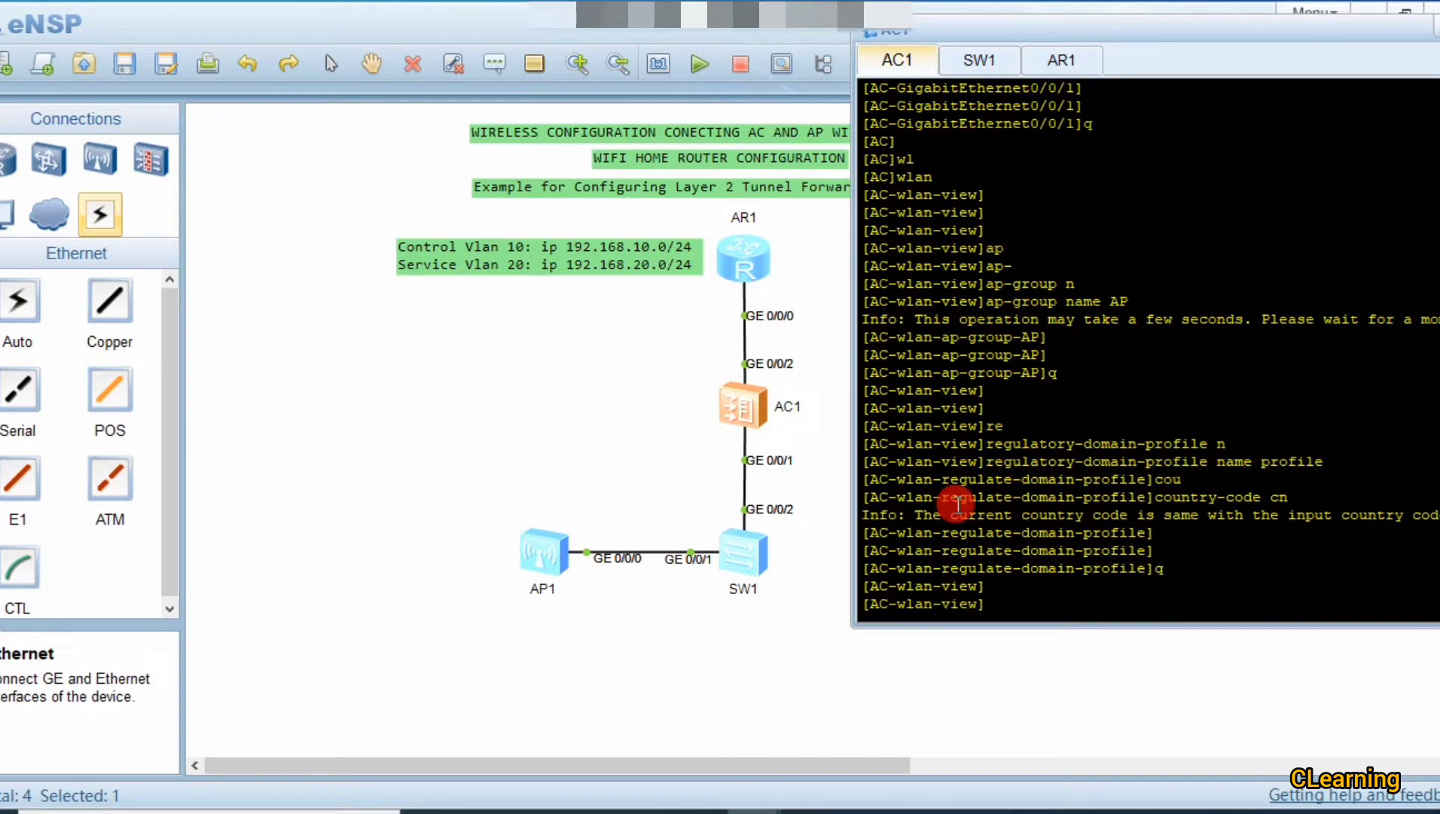
Step: Enter the settings of AP group 'AP' with 'ap-group name AP'
text(ap)
key(Return)
text(ap)
key(BackSpace)
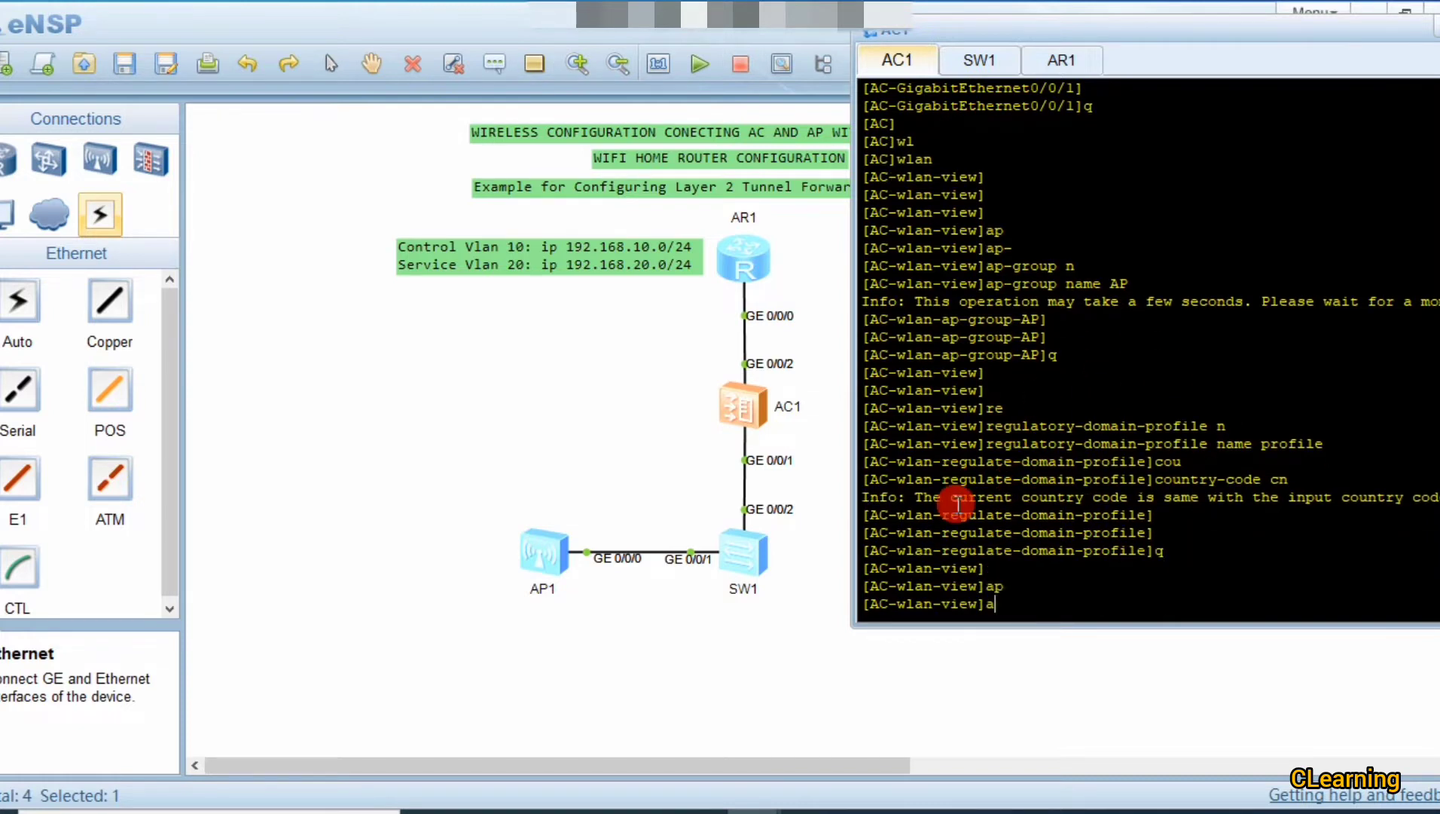
text(p-)
key(Tab)
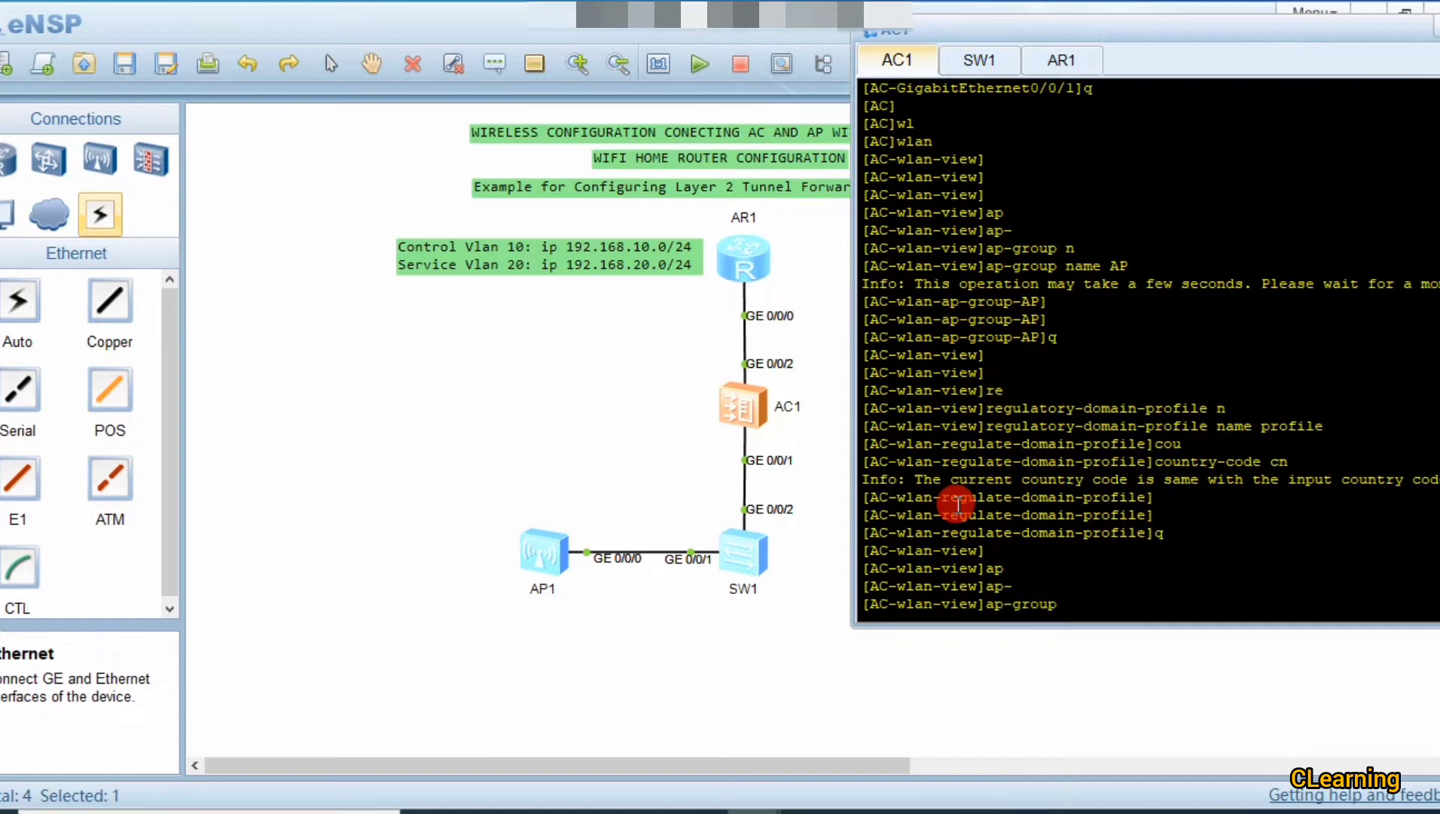
text(n)
key(Tab)
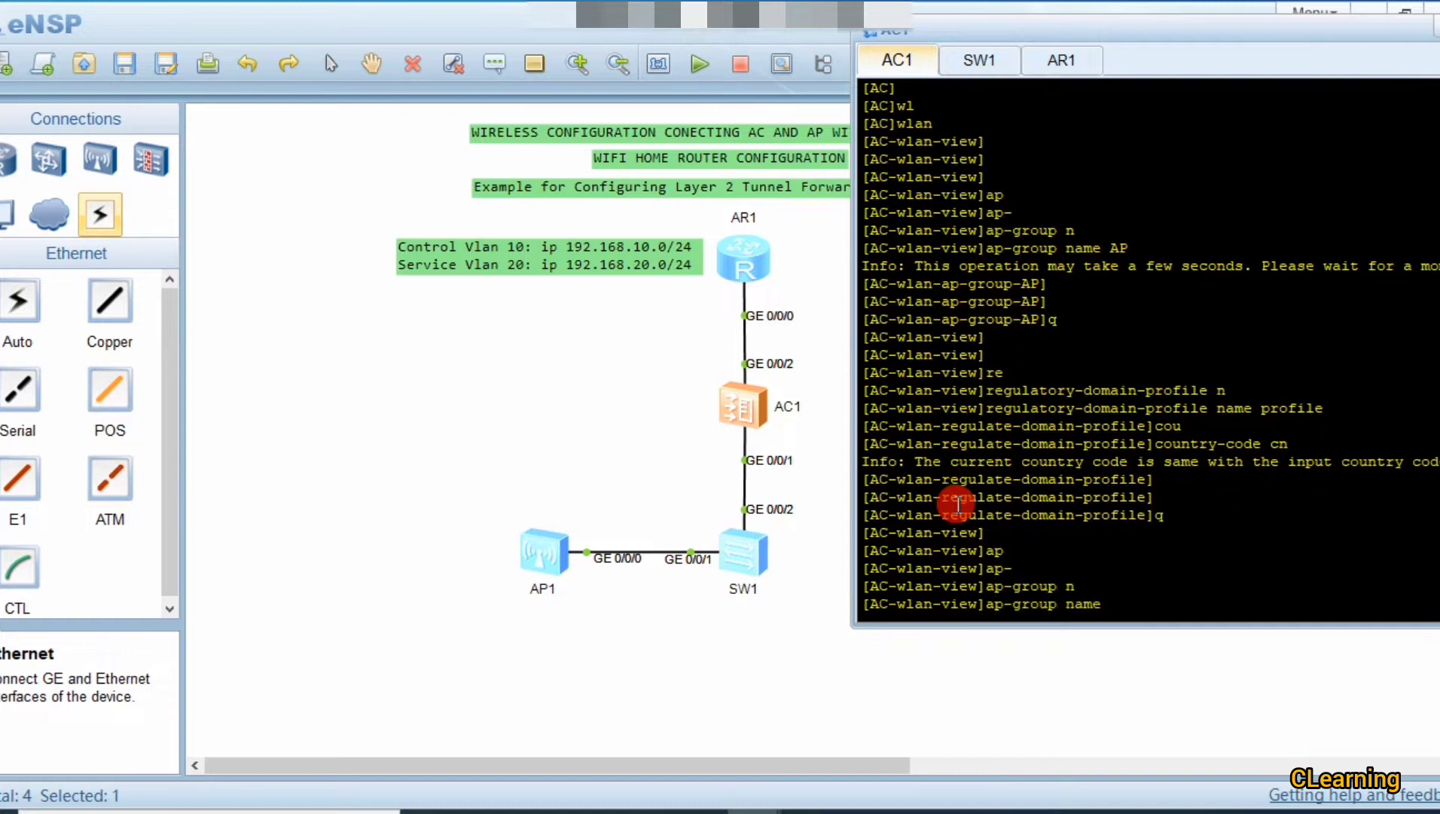
text(AP)
key(Return)
key(Return)
key(Return)
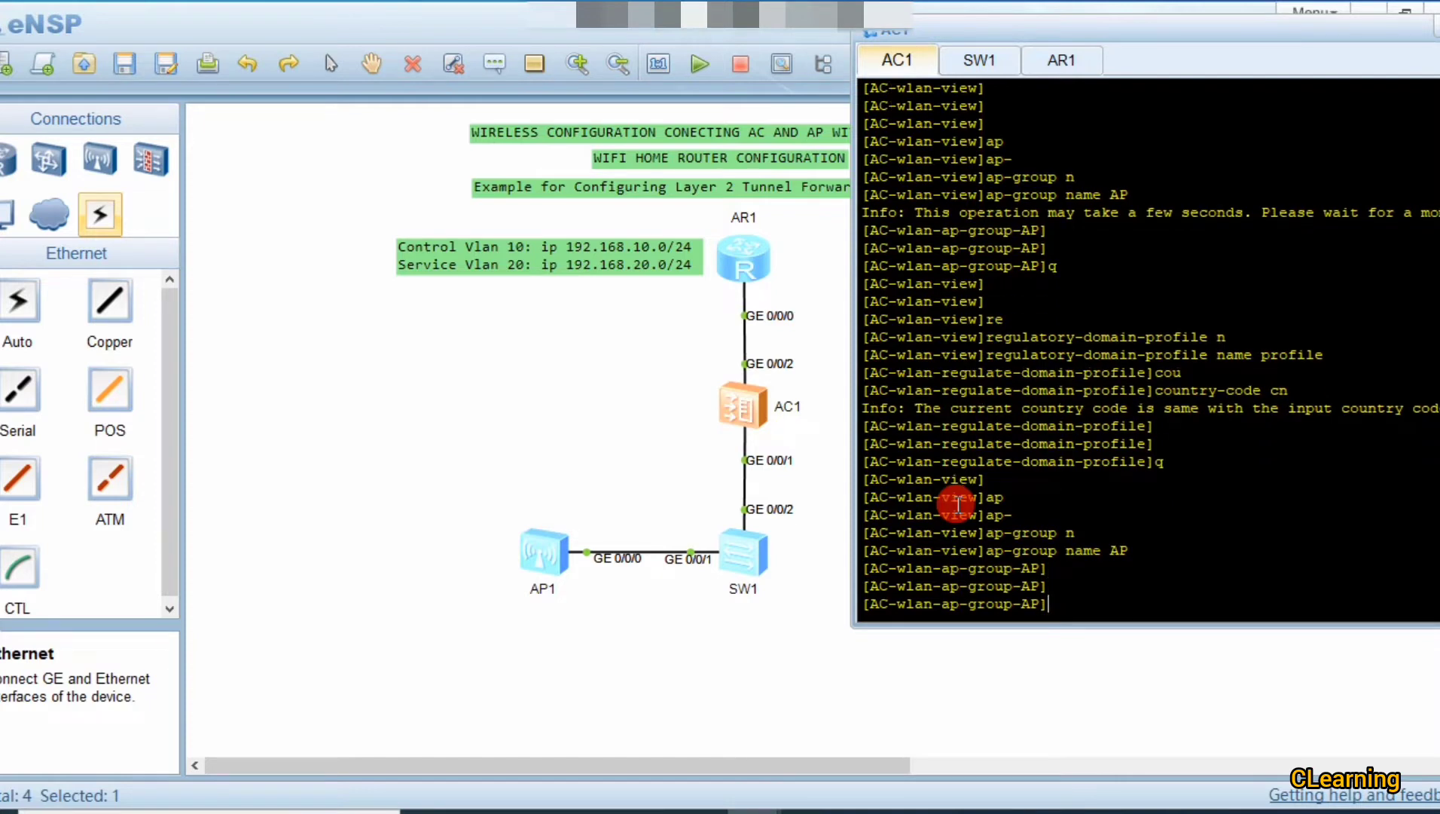
Step: Bind regulatory domain profile 'profile' to the group, accept the warning with y, and quit
text(ap)
key(Tab)
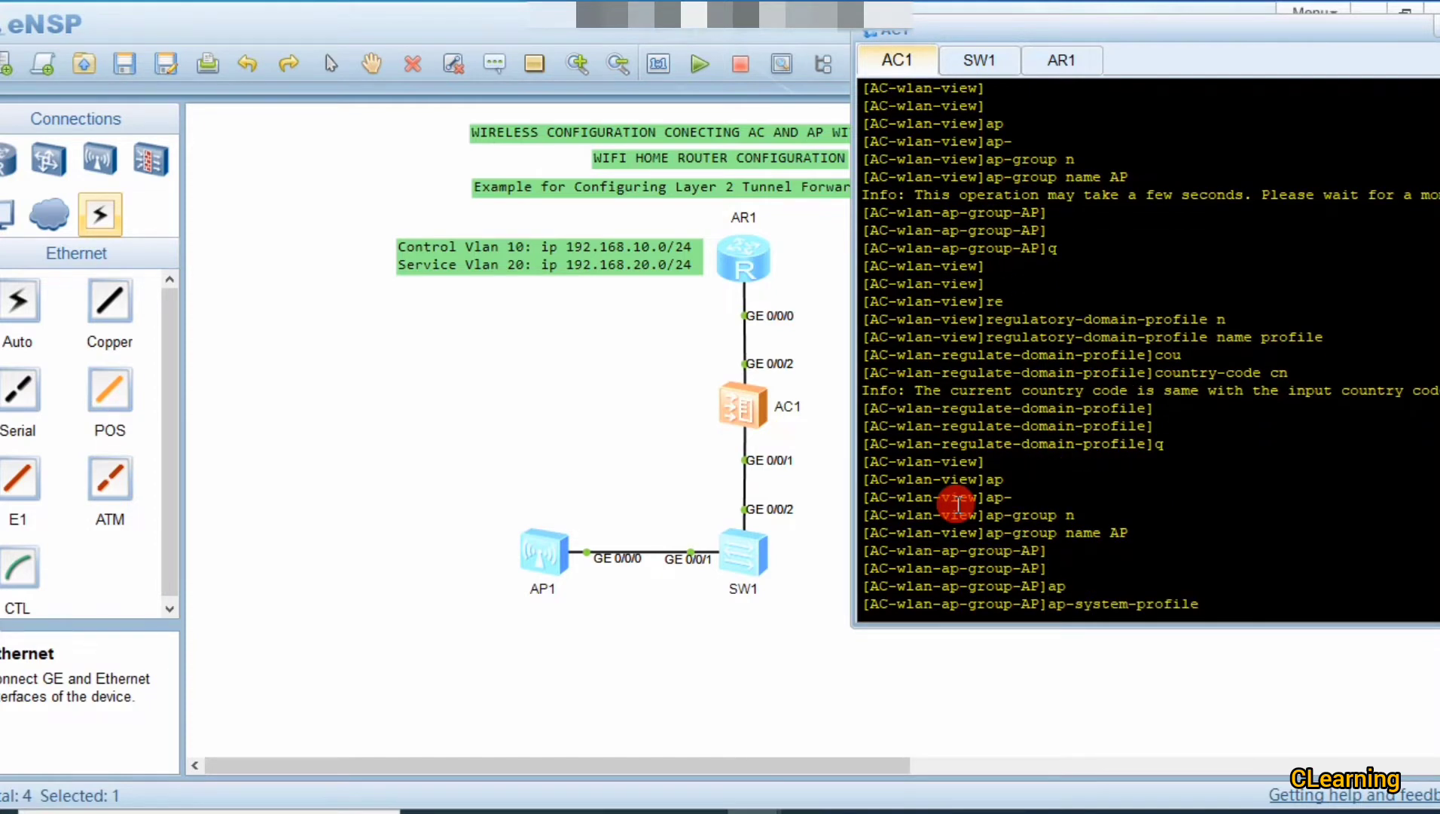
key(BackSpace)
key(BackSpace)
key(BackSpace)
key(BackSpace)
key(BackSpace)
key(BackSpace)
key(BackSpace)
key(BackSpace)
key(BackSpace)
key(BackSpace)
key(BackSpace)
key(BackSpace)
key(BackSpace)
key(BackSpace)
key(BackSpace)
key(BackSpace)
key(BackSpace)
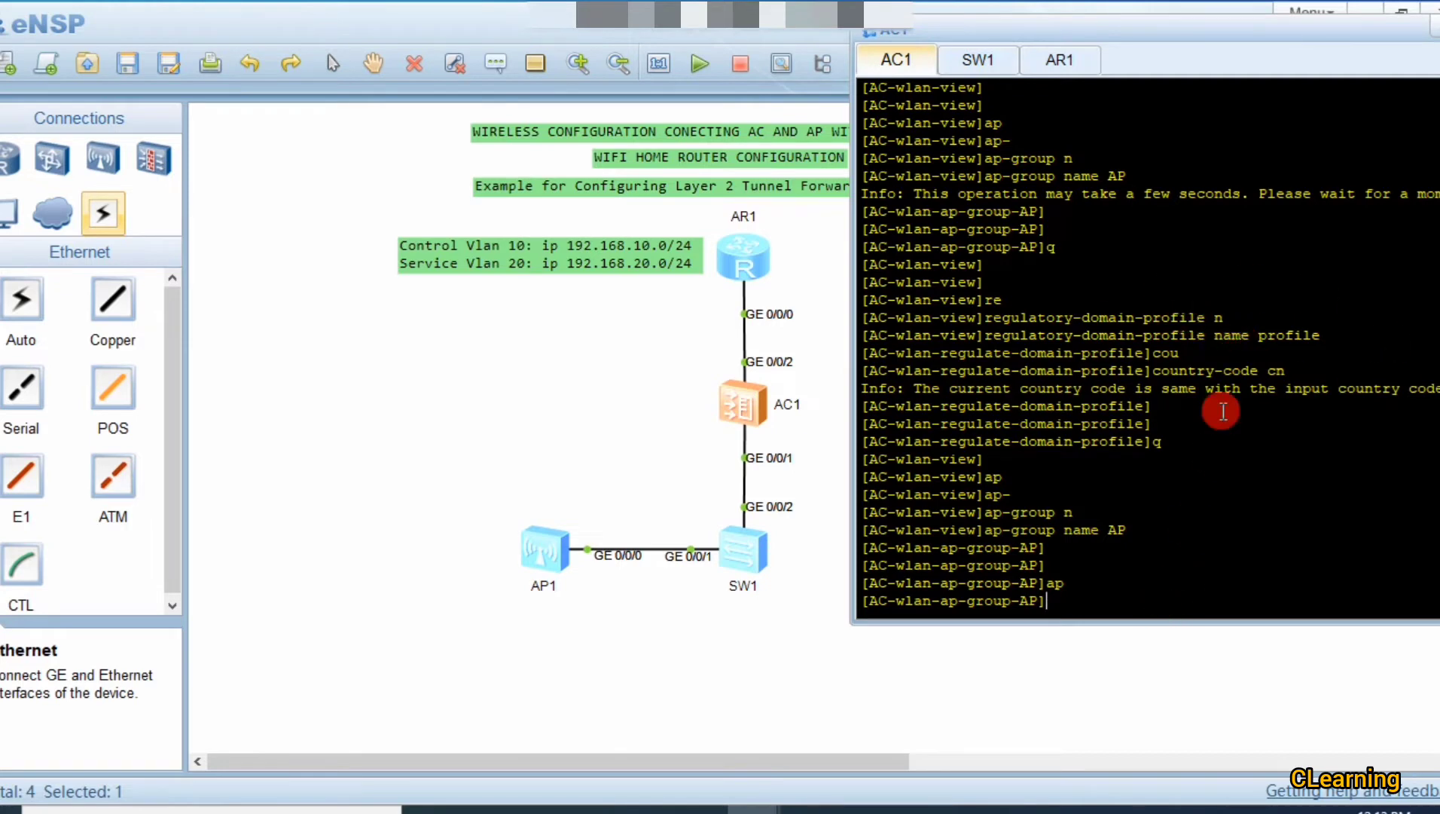
text(re)
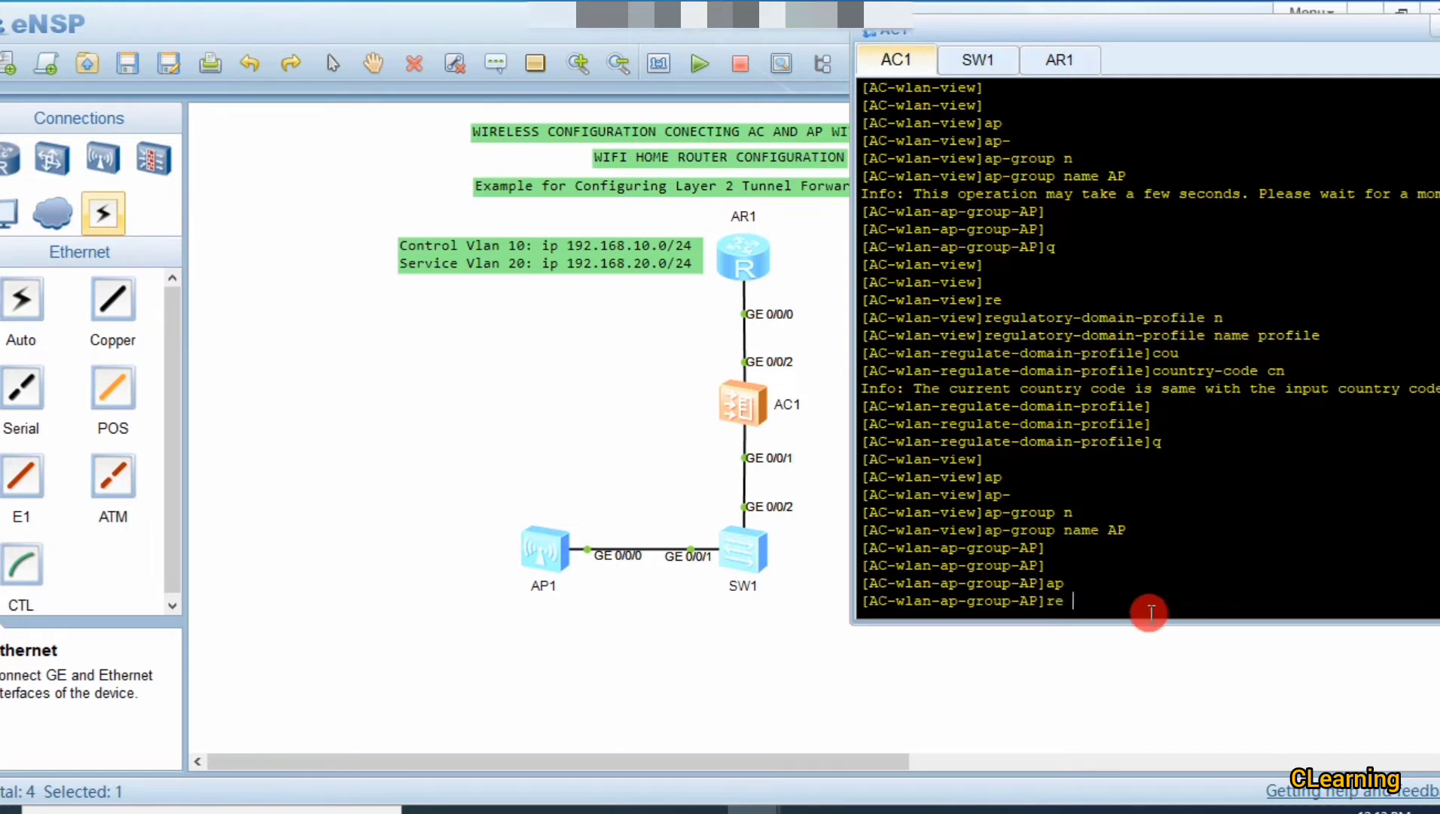
key(Tab)
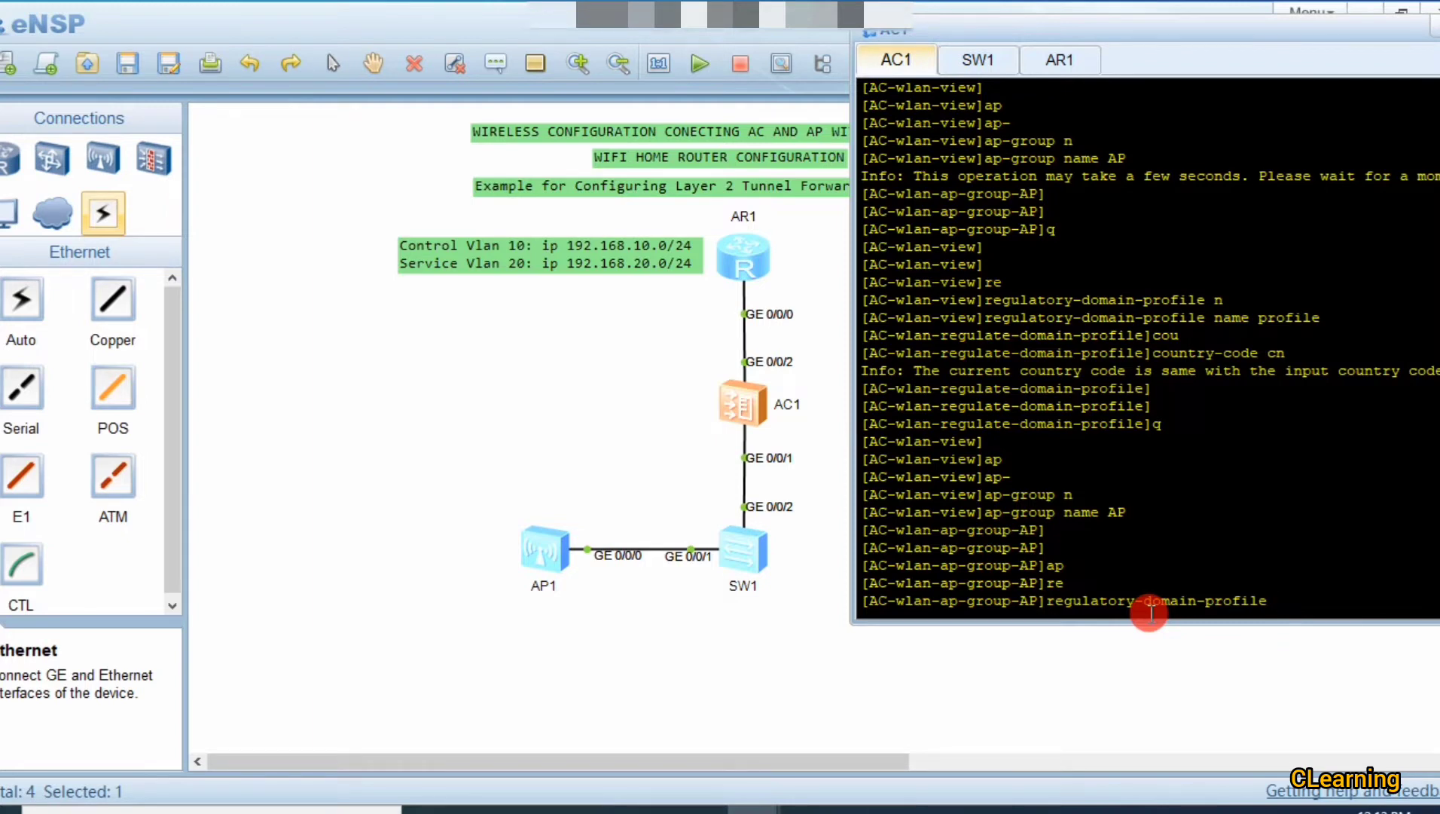
text(profile)
key(Return)
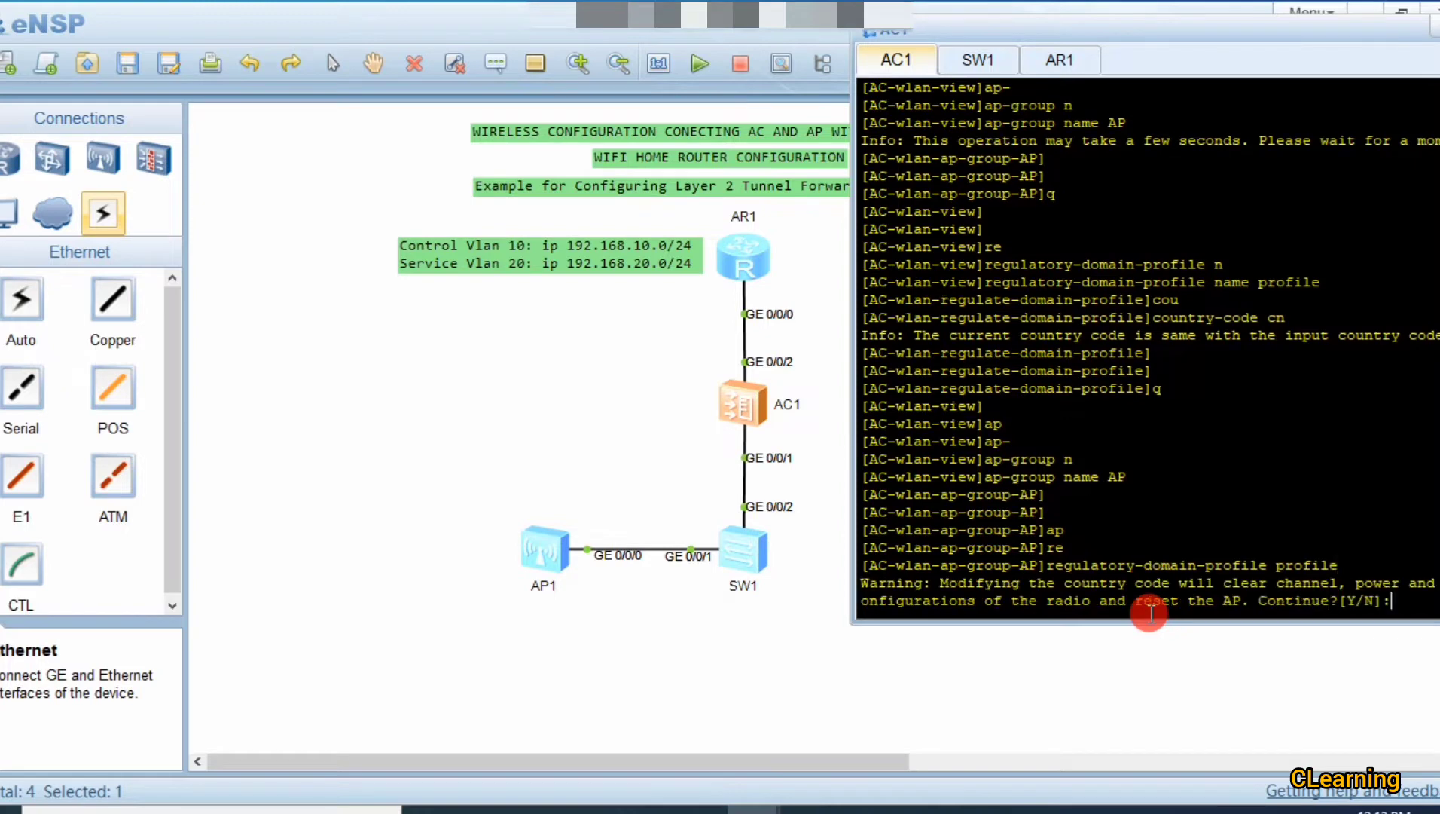
text(y)
key(Return)
key(Return)
key(Return)
key(Return)
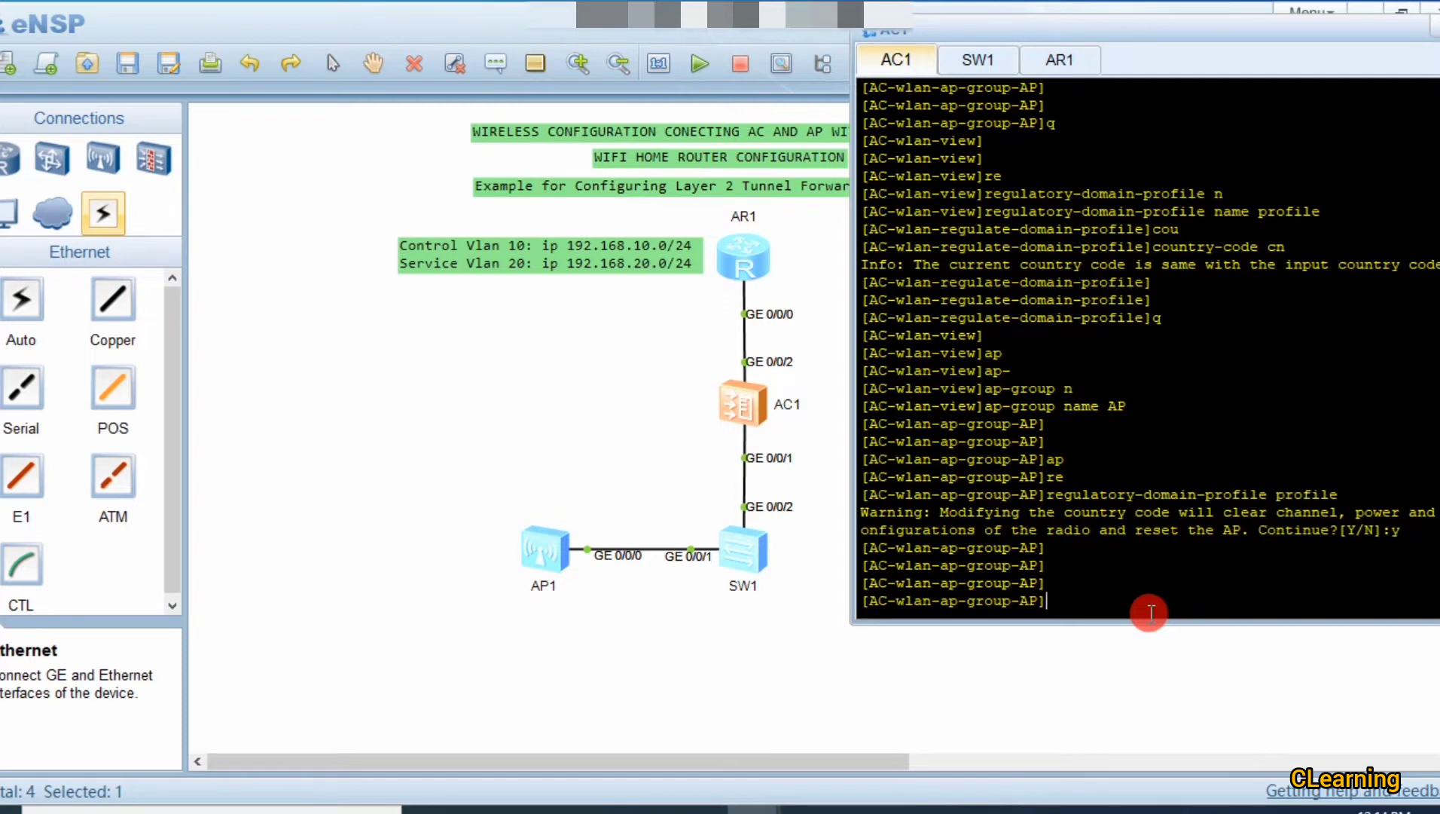
text(q)
key(Return)
key(Return)
key(Return)
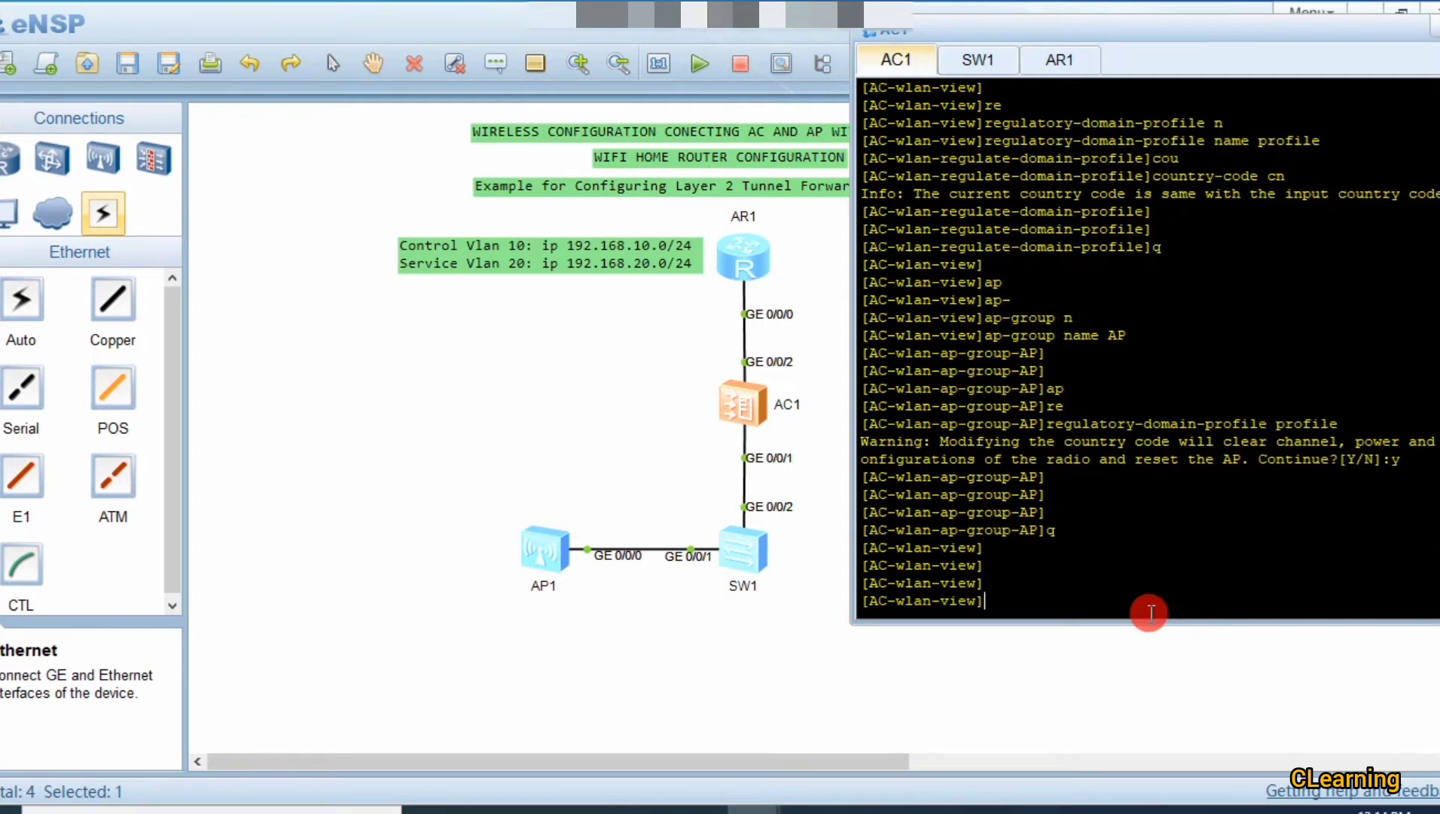
Step: Return to system view and set Vlanif 10 as the CAPWAP source interface
text(q)
key(Return)
key(Return)
key(Return)
key(Return)
key(Return)
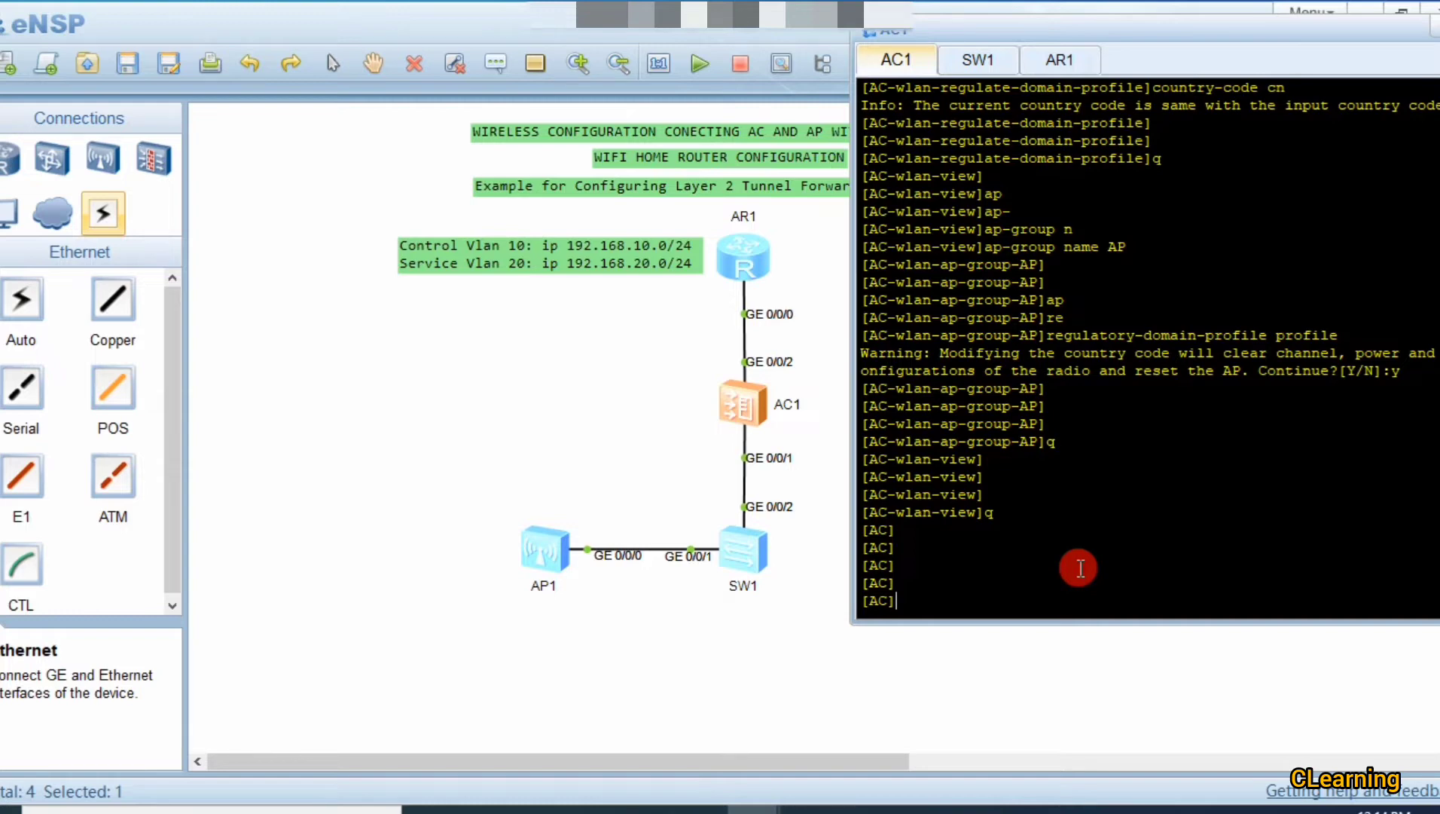
text(ca)
key(Tab)
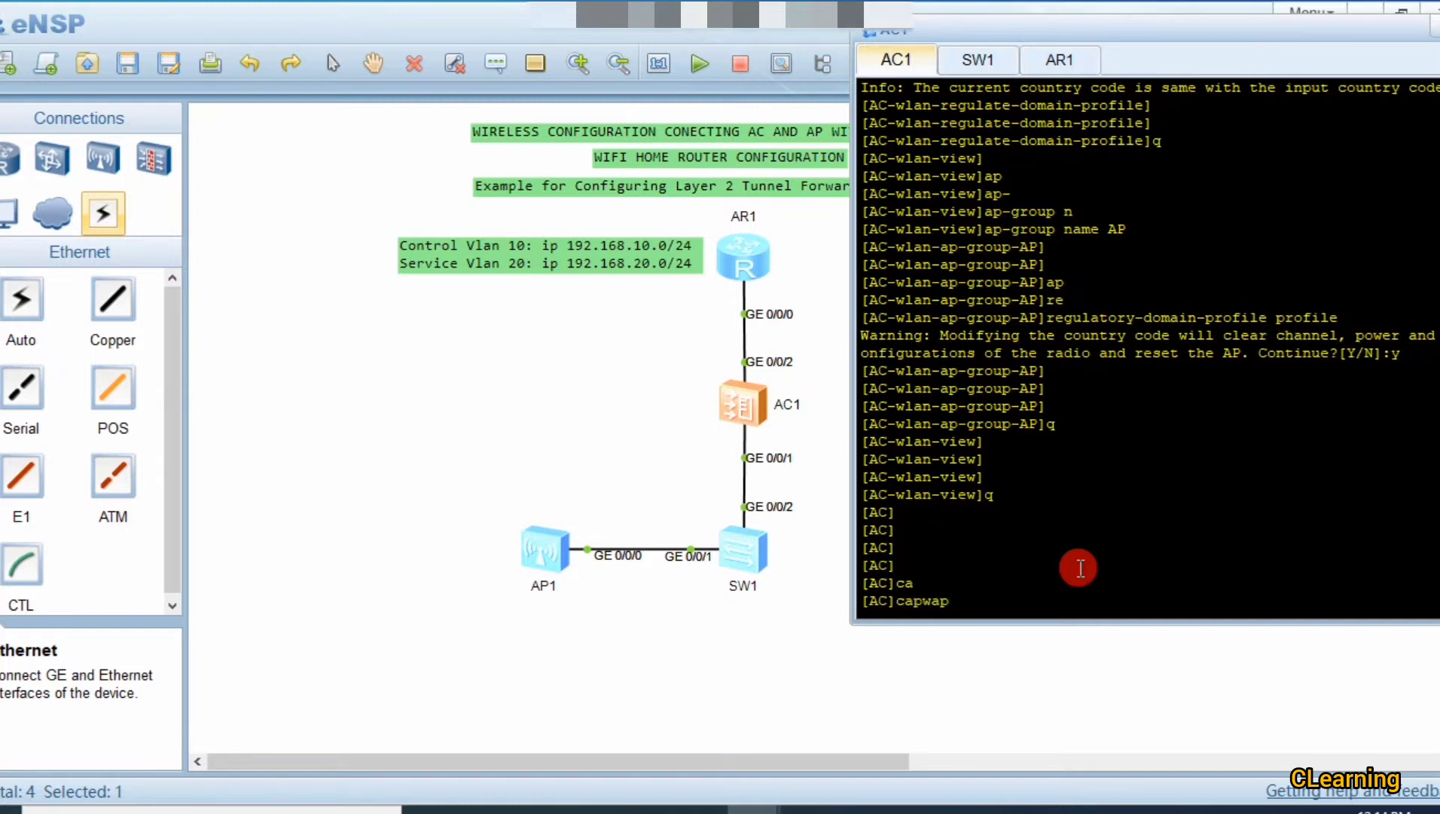
text(sou)
key(Tab)
text(in)
key(Tab)
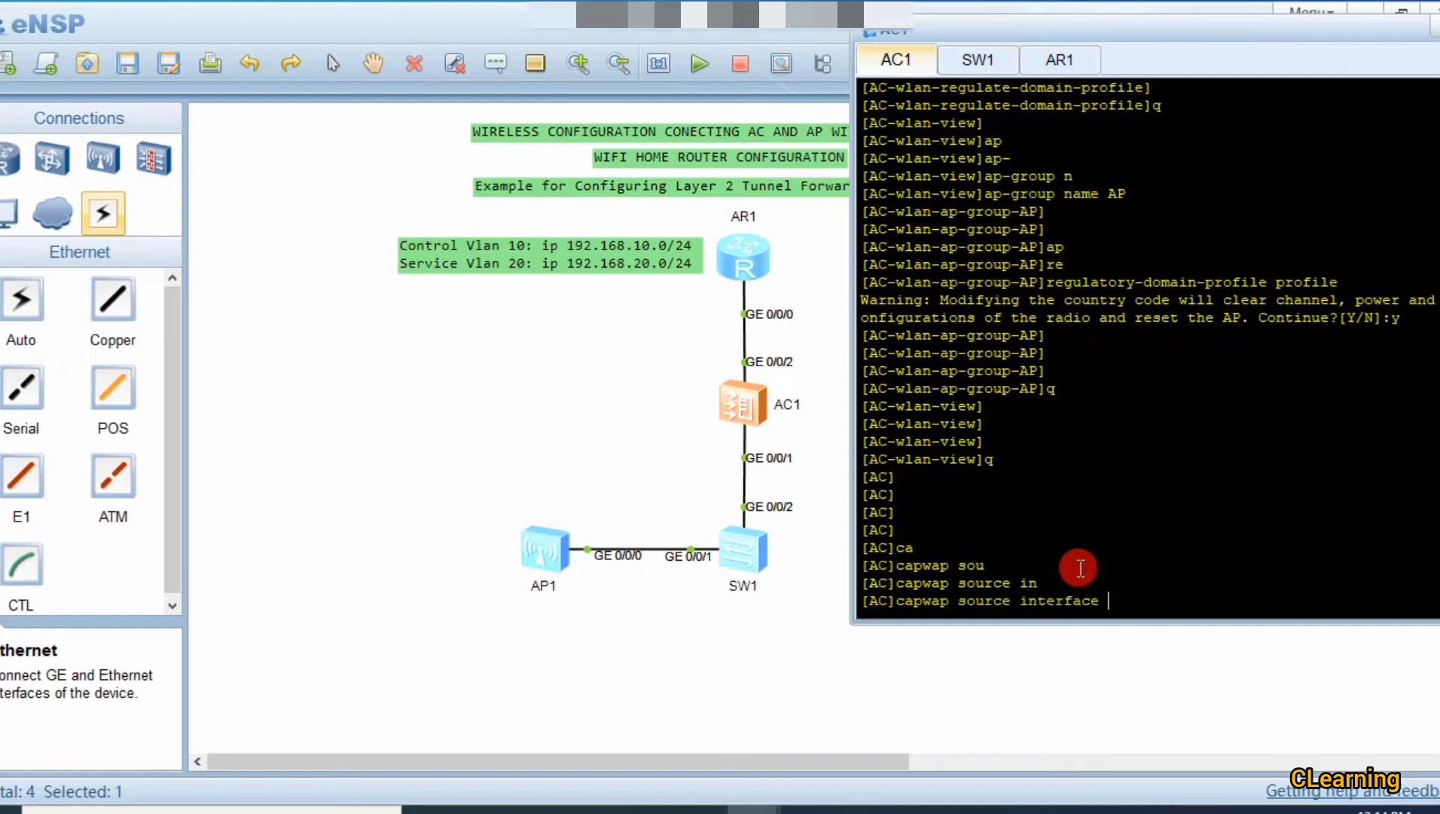
text(v)
key(Tab)
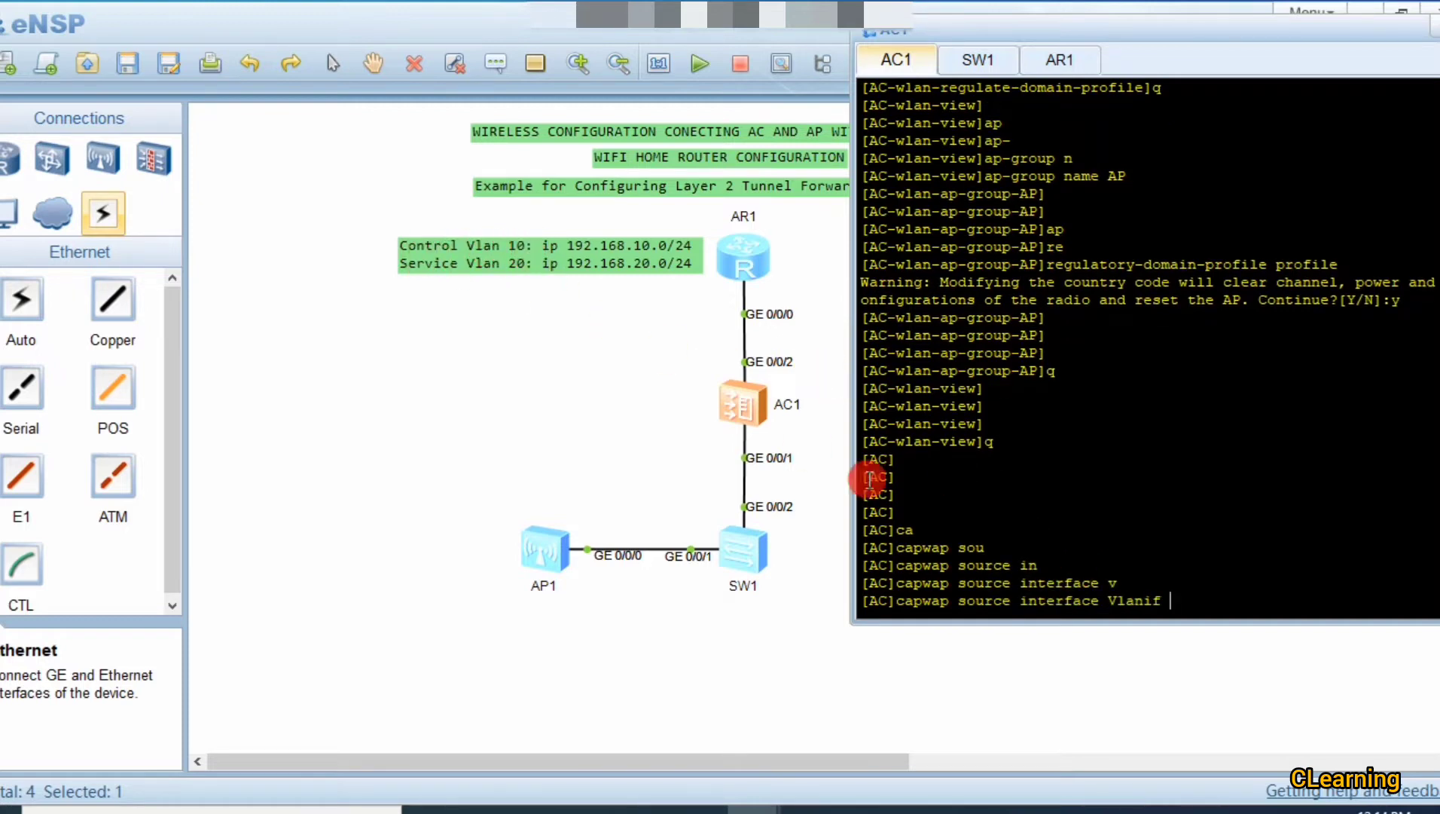
text(10)
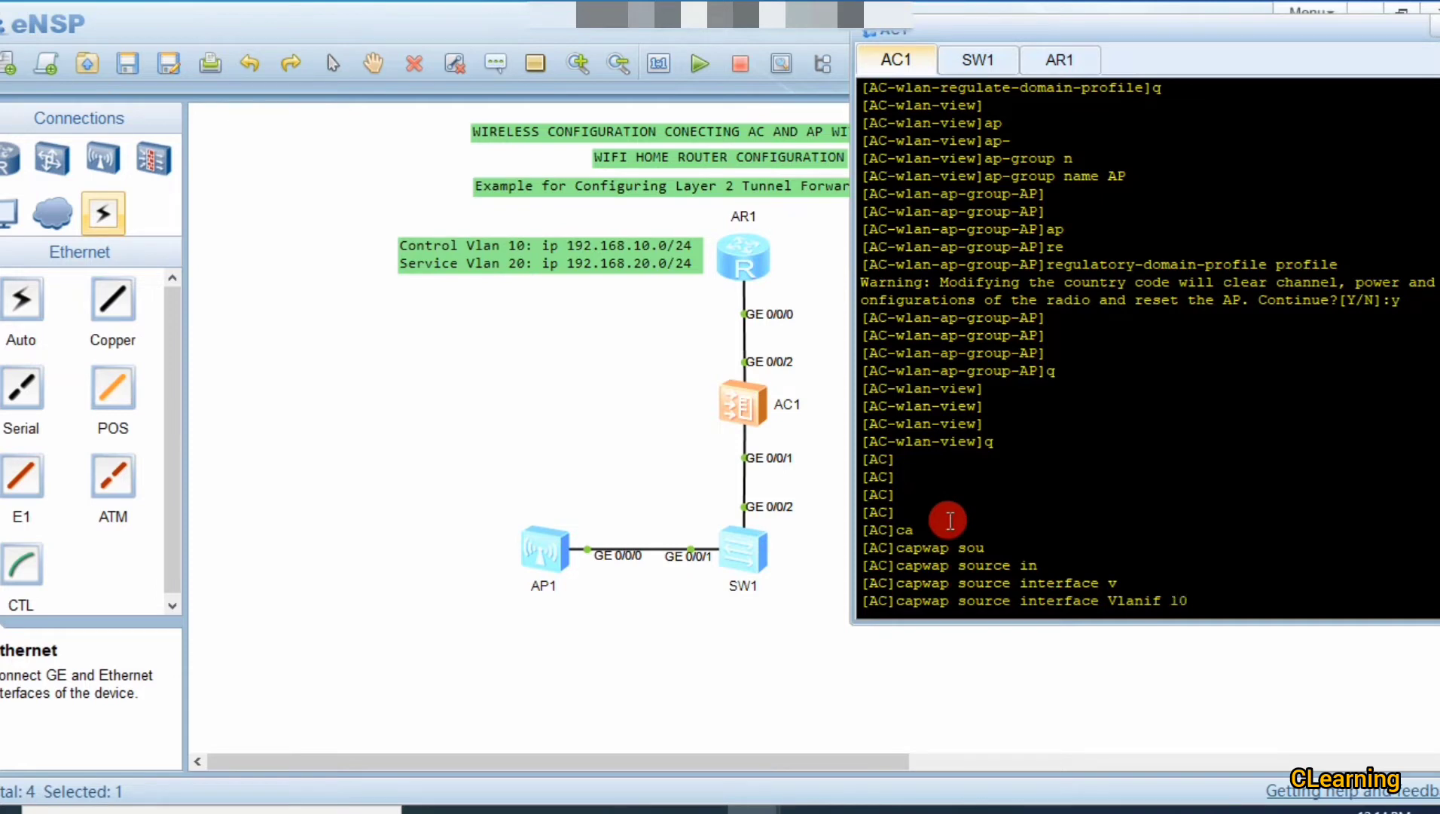
key(Return)
key(Return)
key(Return)
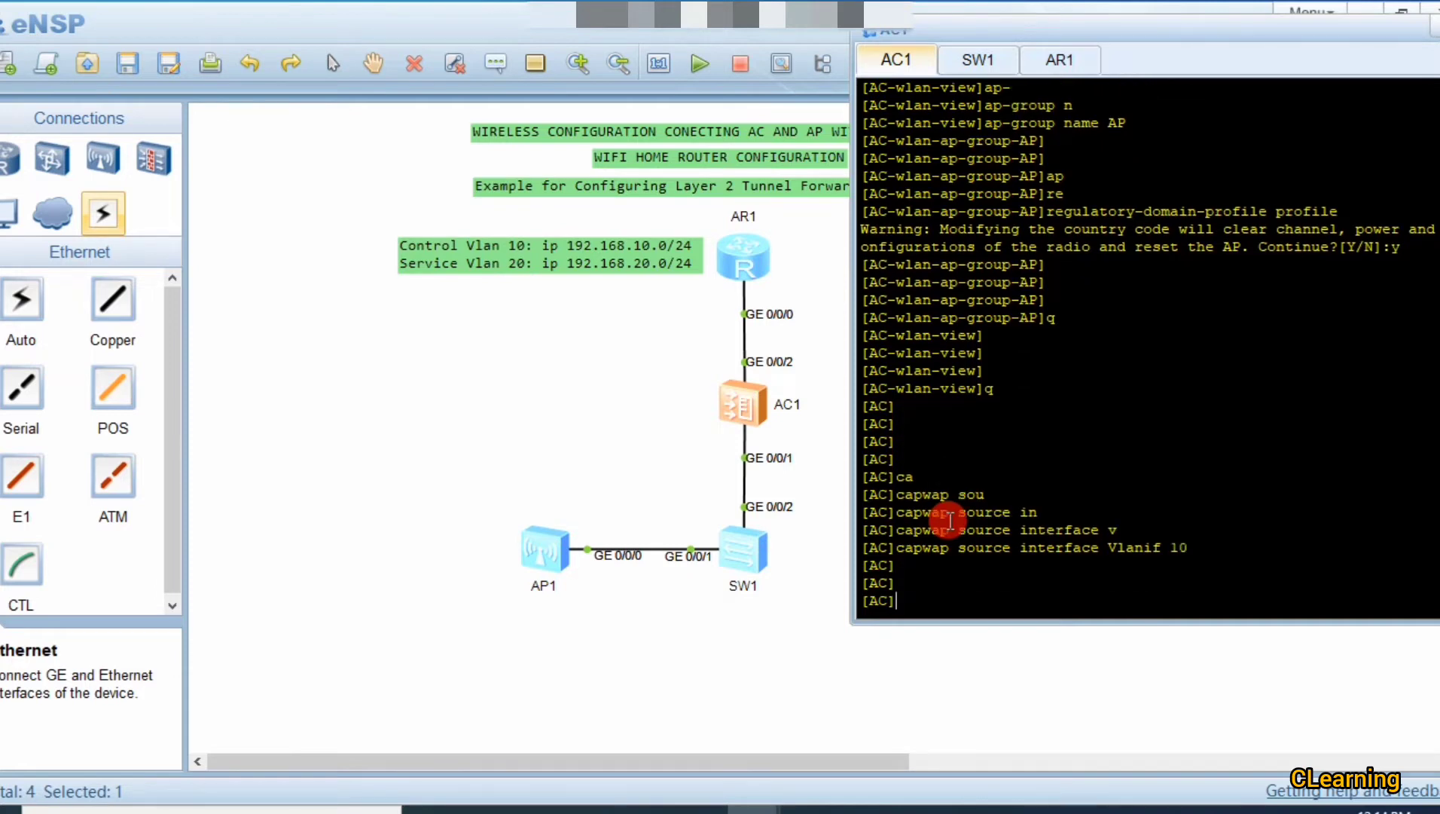
key(Return)
Step: In the WLAN view, set the AP authentication mode to mac-auth
text(wlan)
key(Tab)
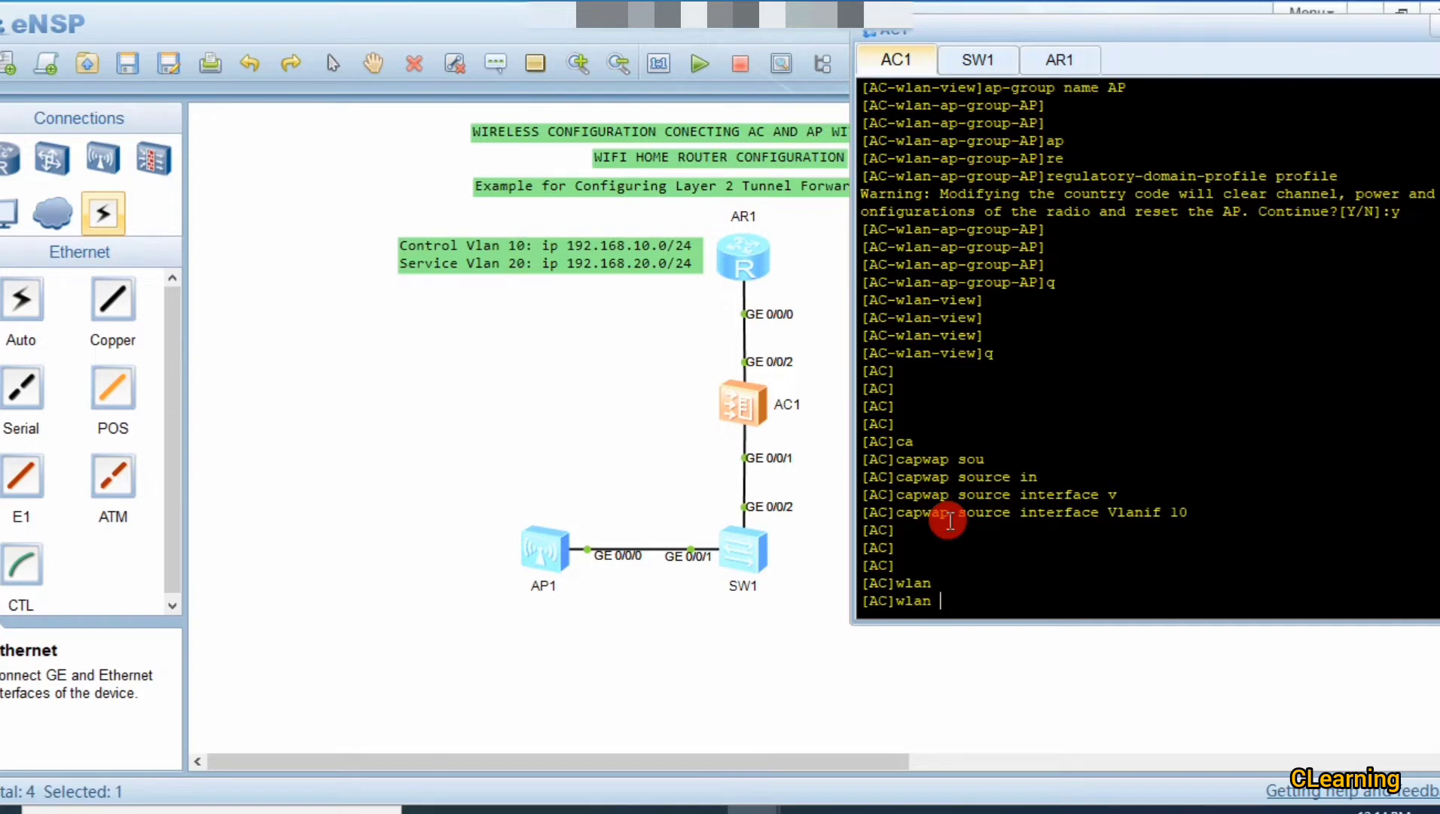
key(Return)
key(Return)
key(Return)
key(Return)
key(Return)
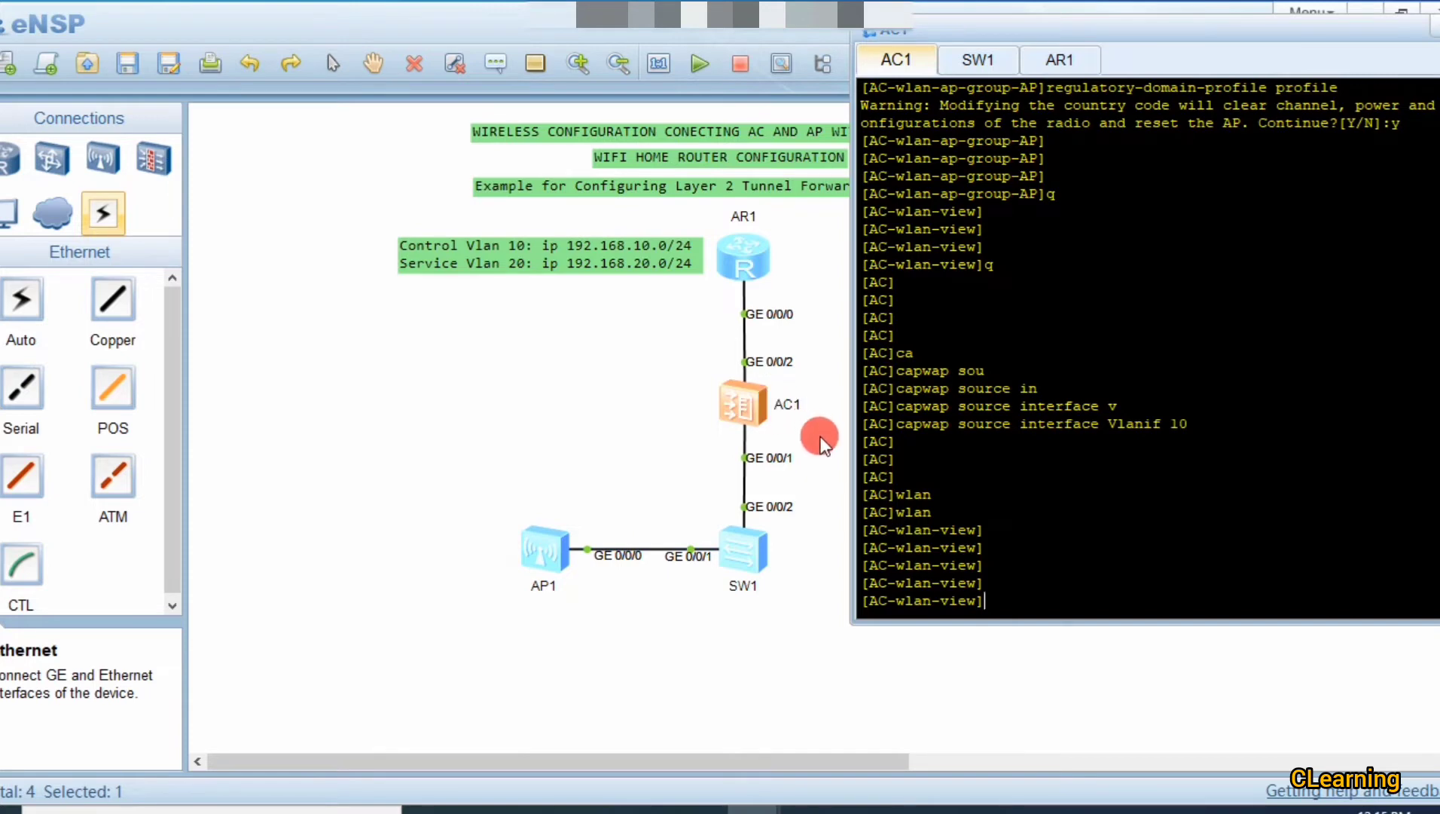
text(ap auth)
key(Tab)
key(Tab)
text(m)
key(Tab)
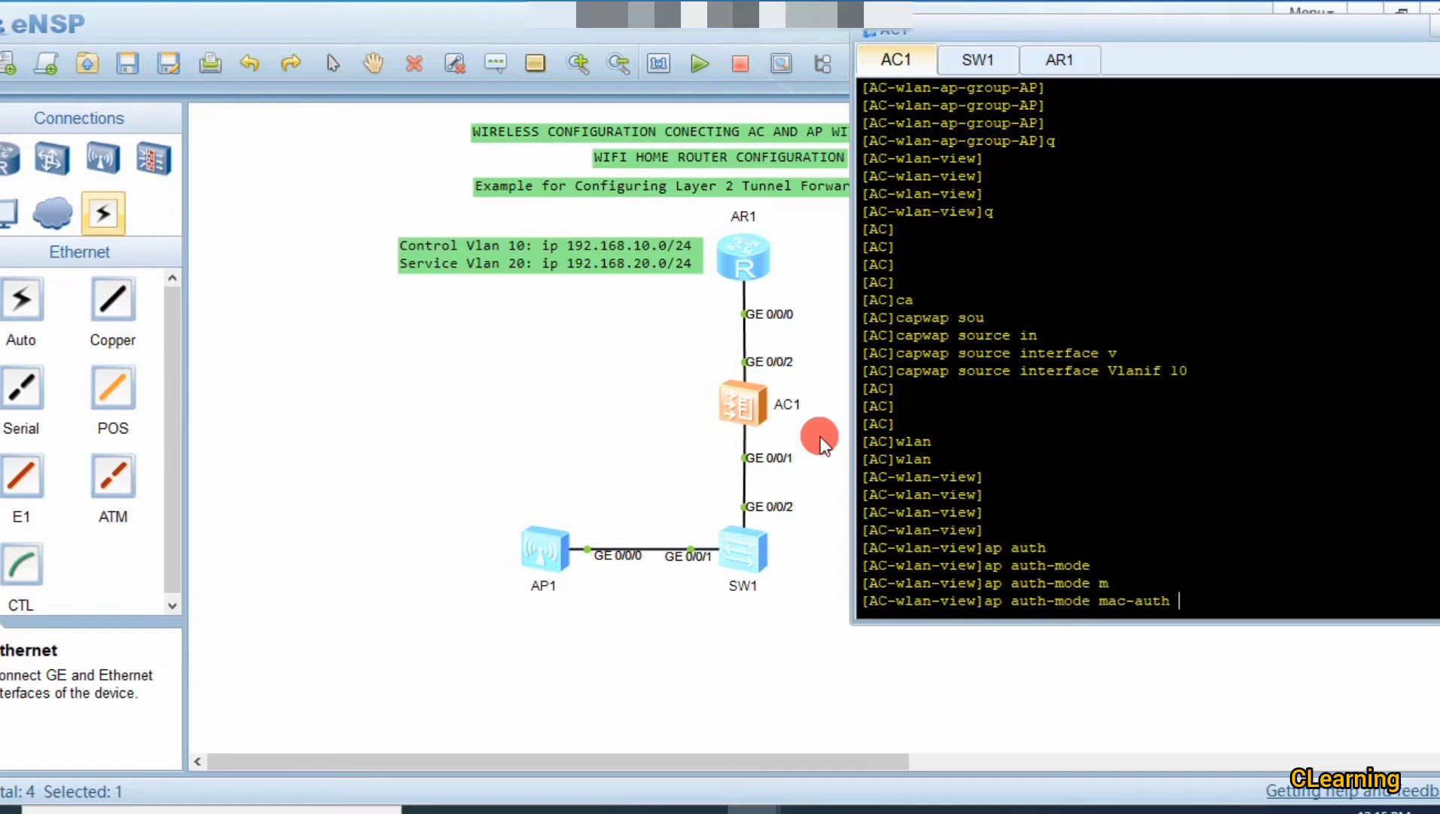
key(Return)
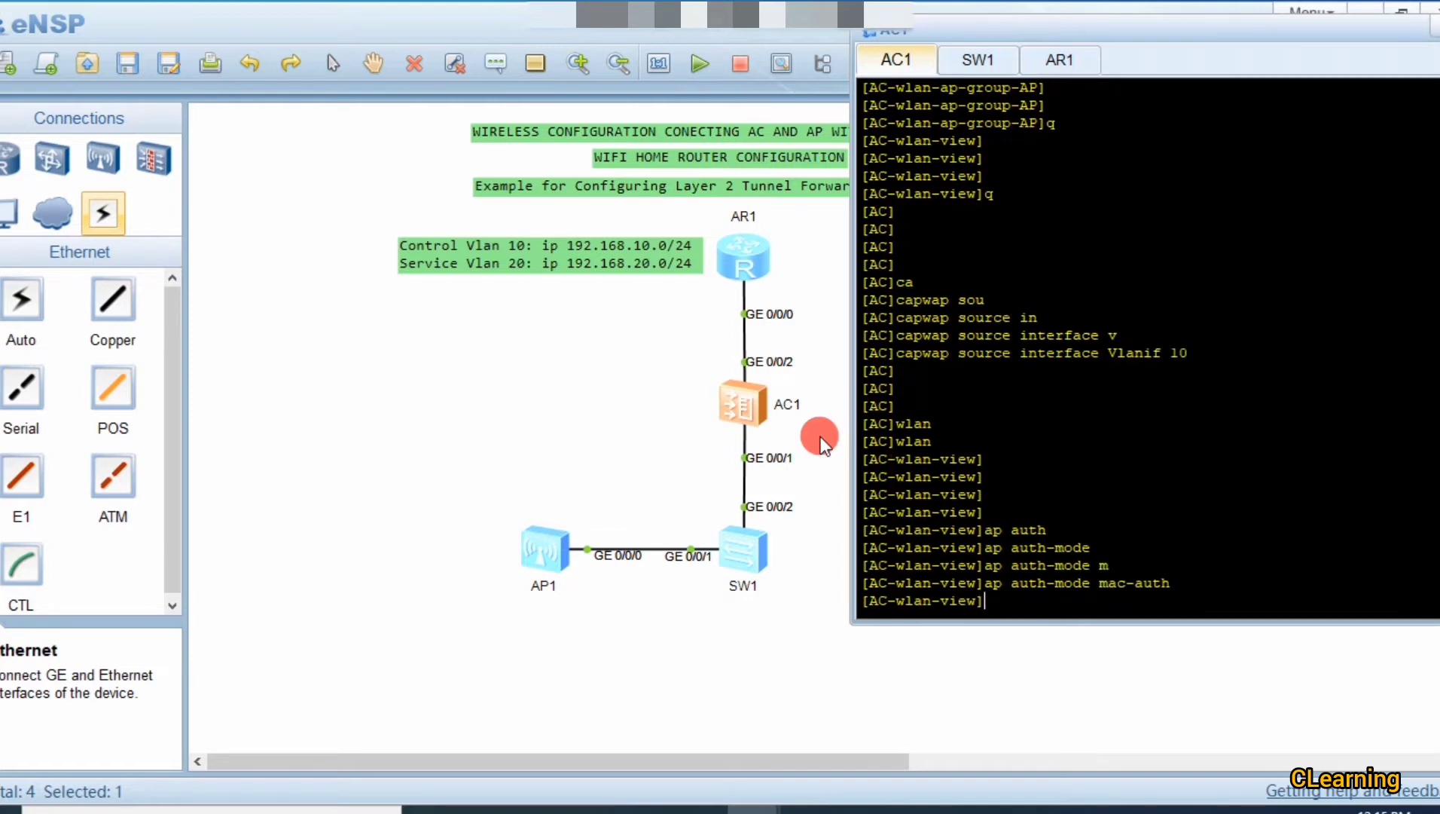
key(Return)
key(Return)
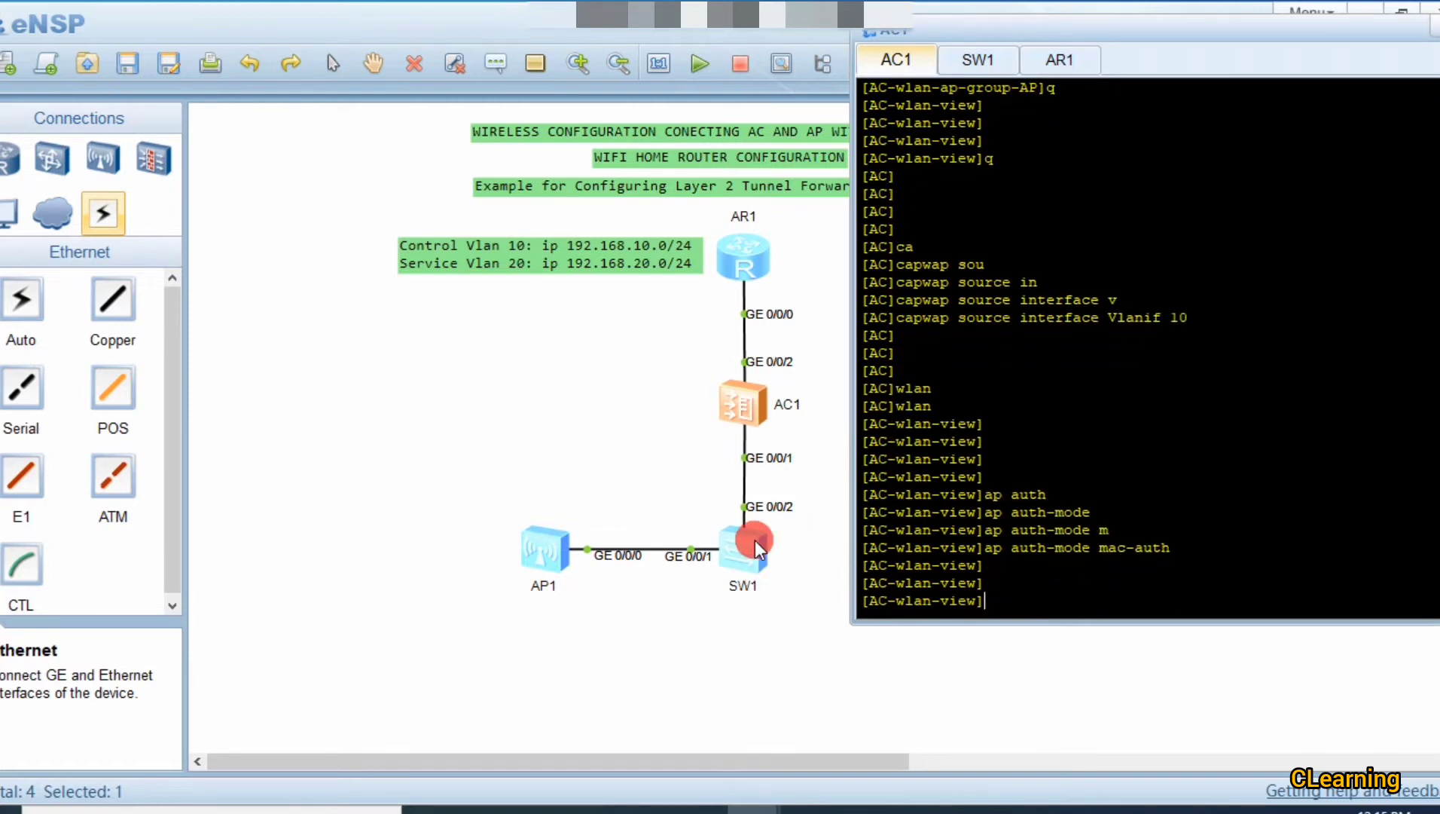
Step: On SW1's console, display the MAC address table with 'display mac-address'
double_click(743, 548)
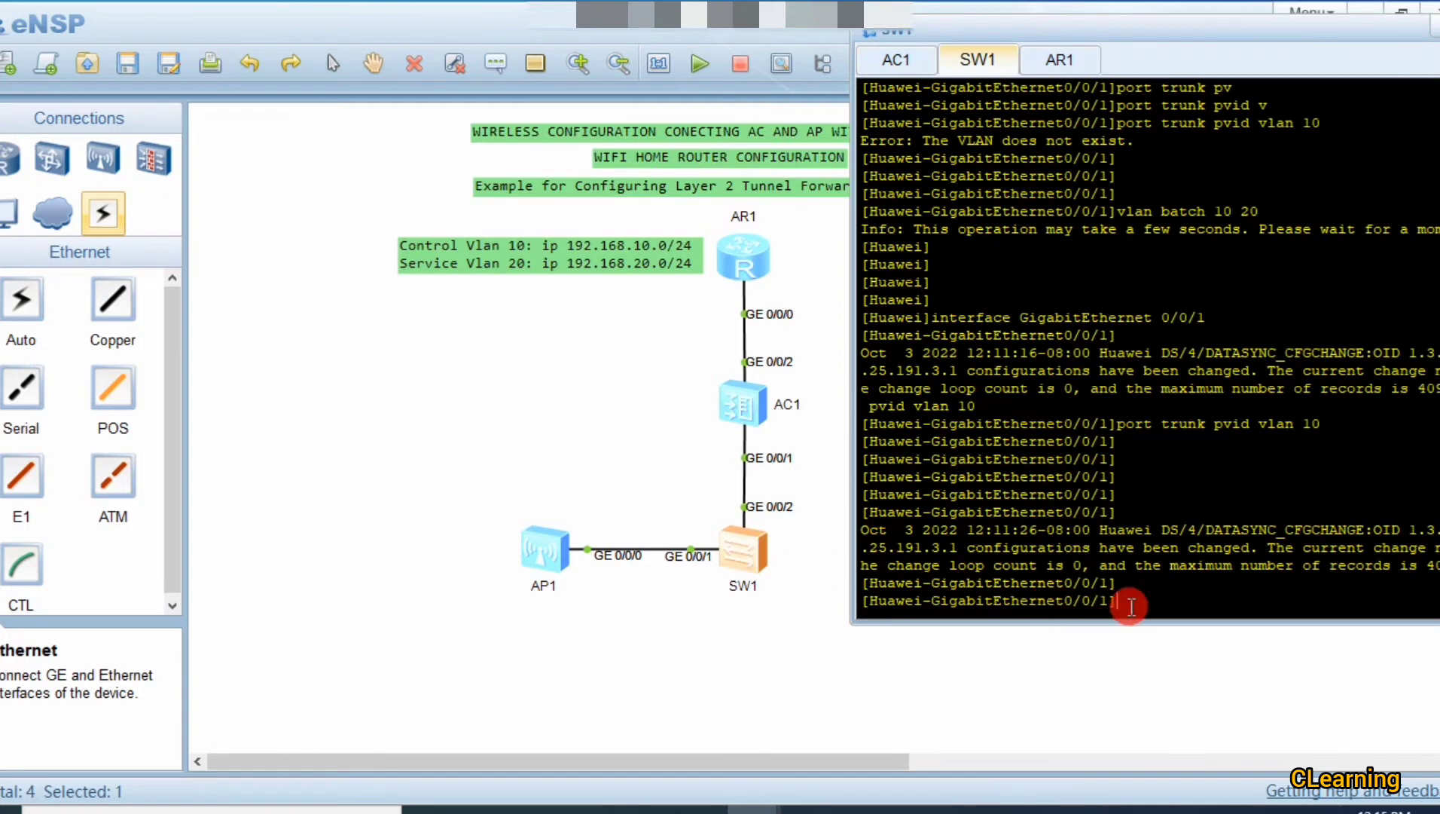
text(q)
key(Return)
key(Return)
key(Return)
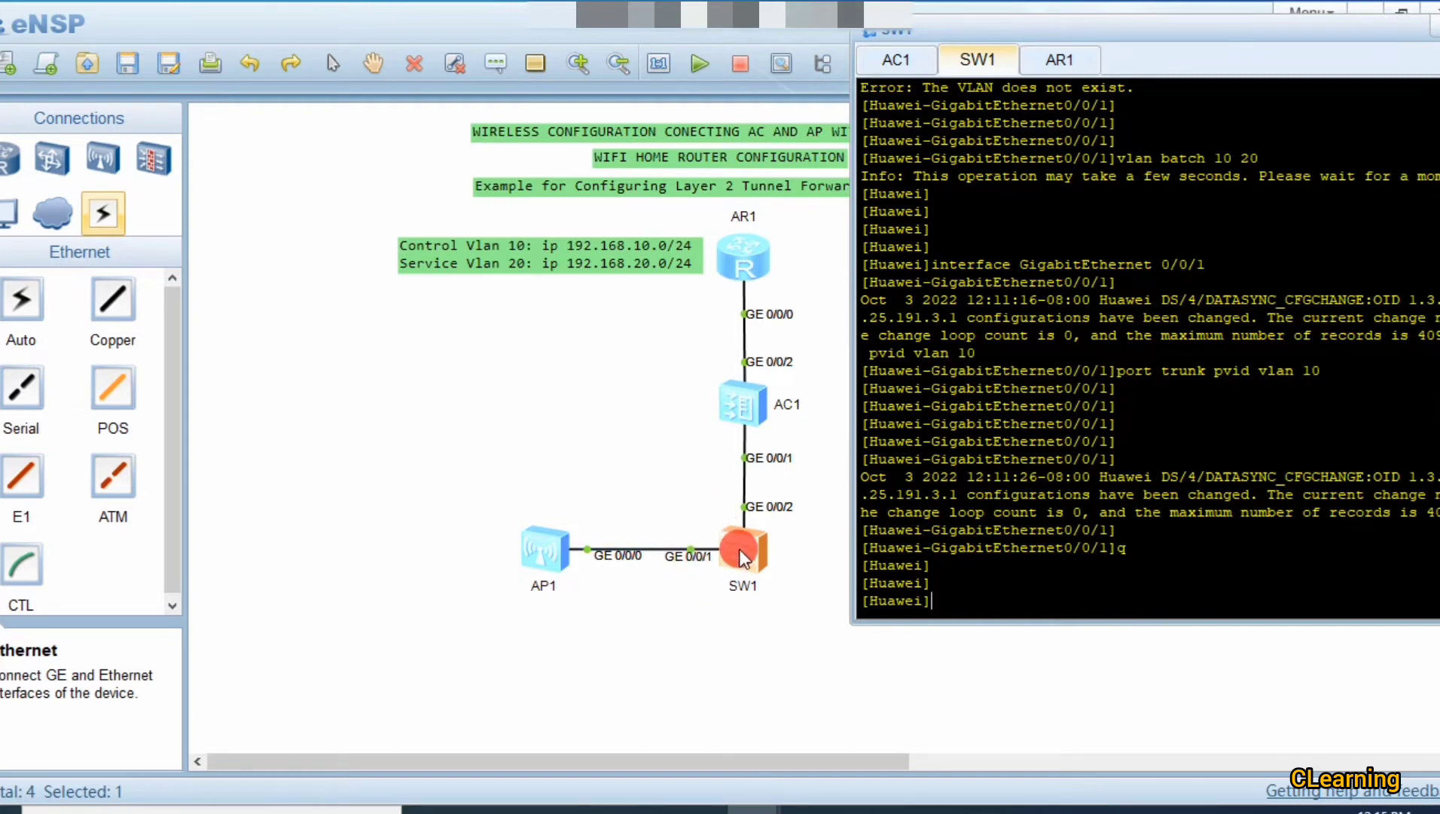
text(dis ma)
key(Tab)
text(ad)
key(Tab)
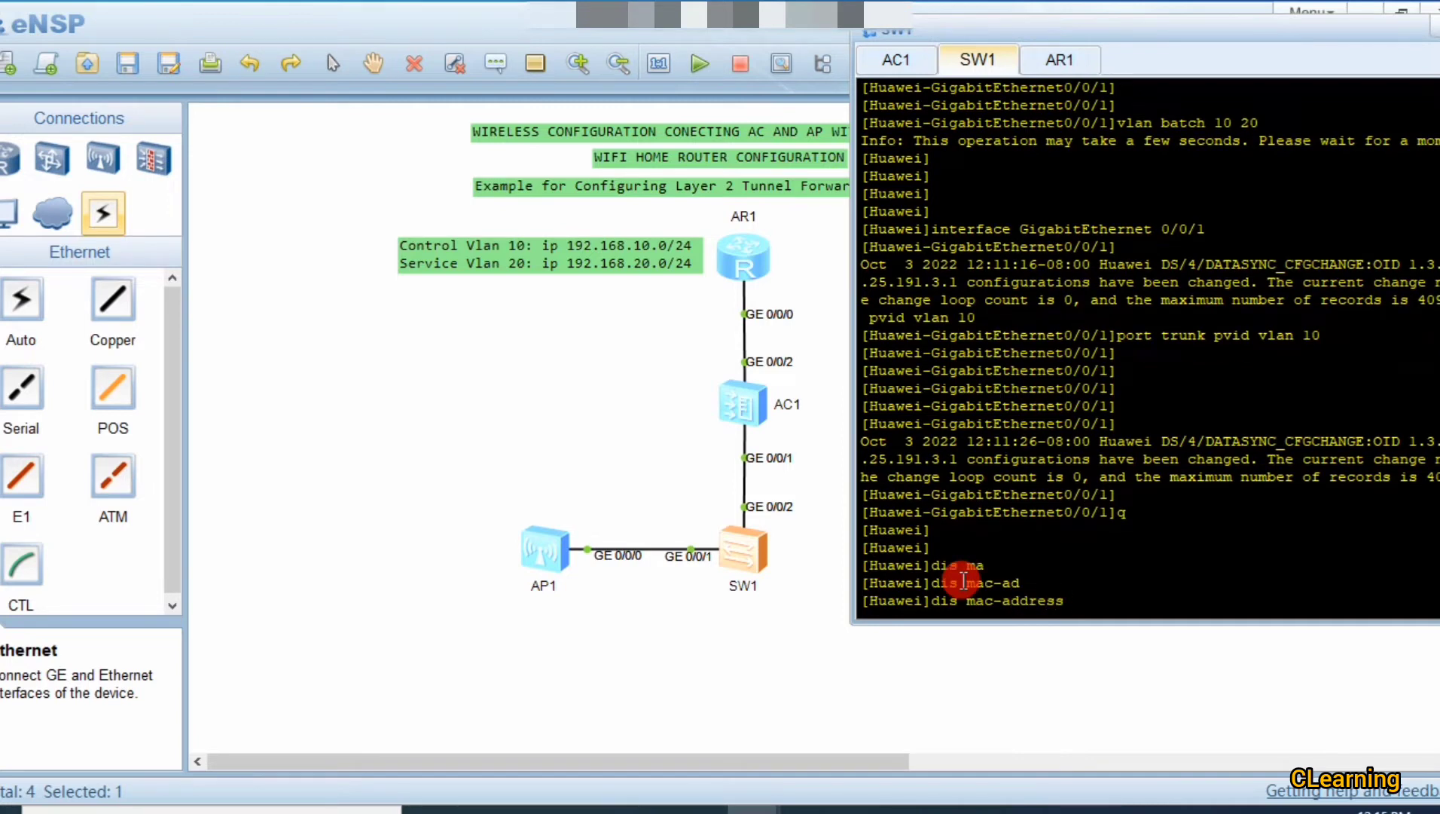
key(Return)
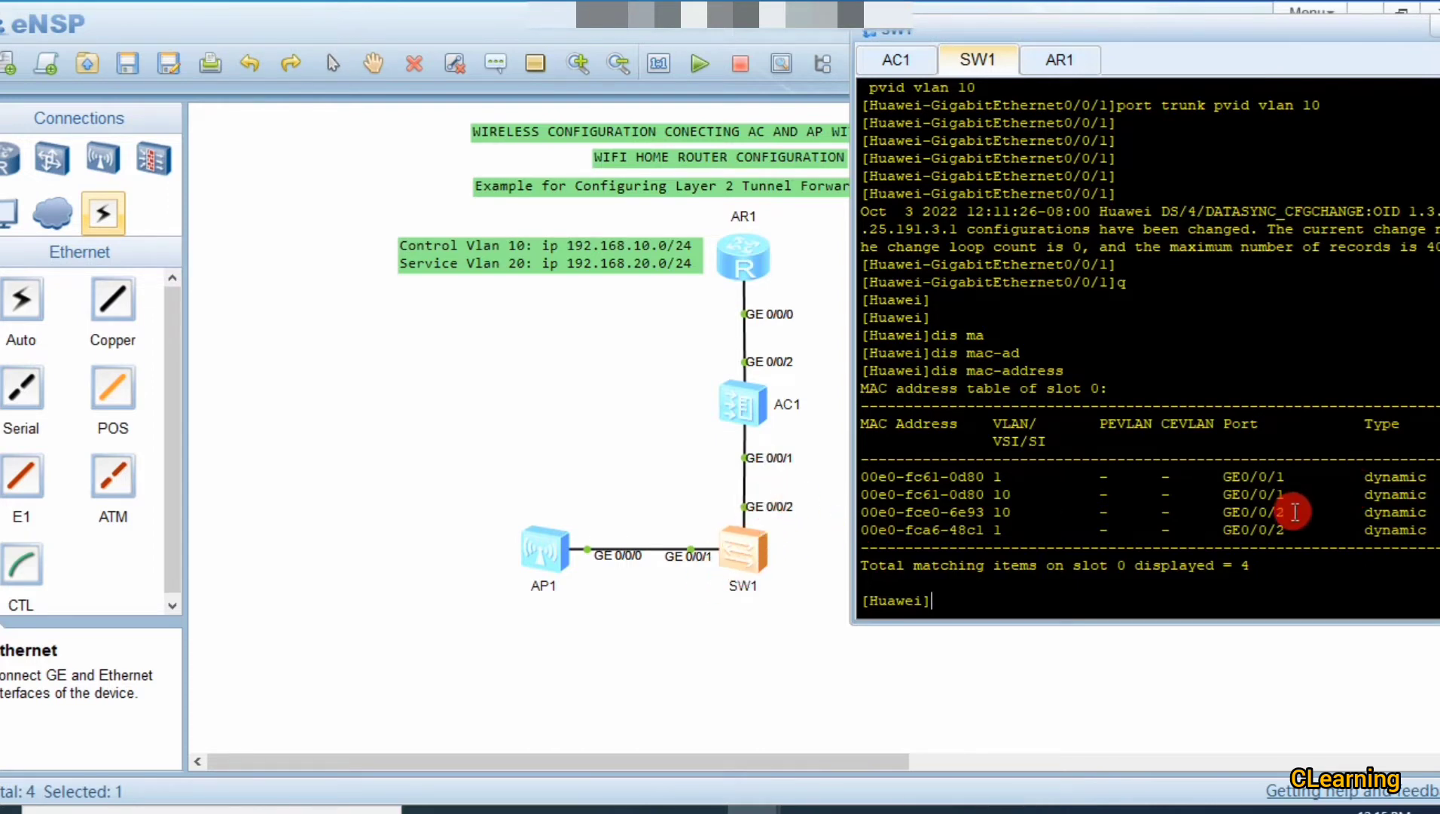
Step: Copy AP1's MAC address 00e0-fc61-0d80 from the table and return to AC1's console
drag(1295, 512, 950, 513)
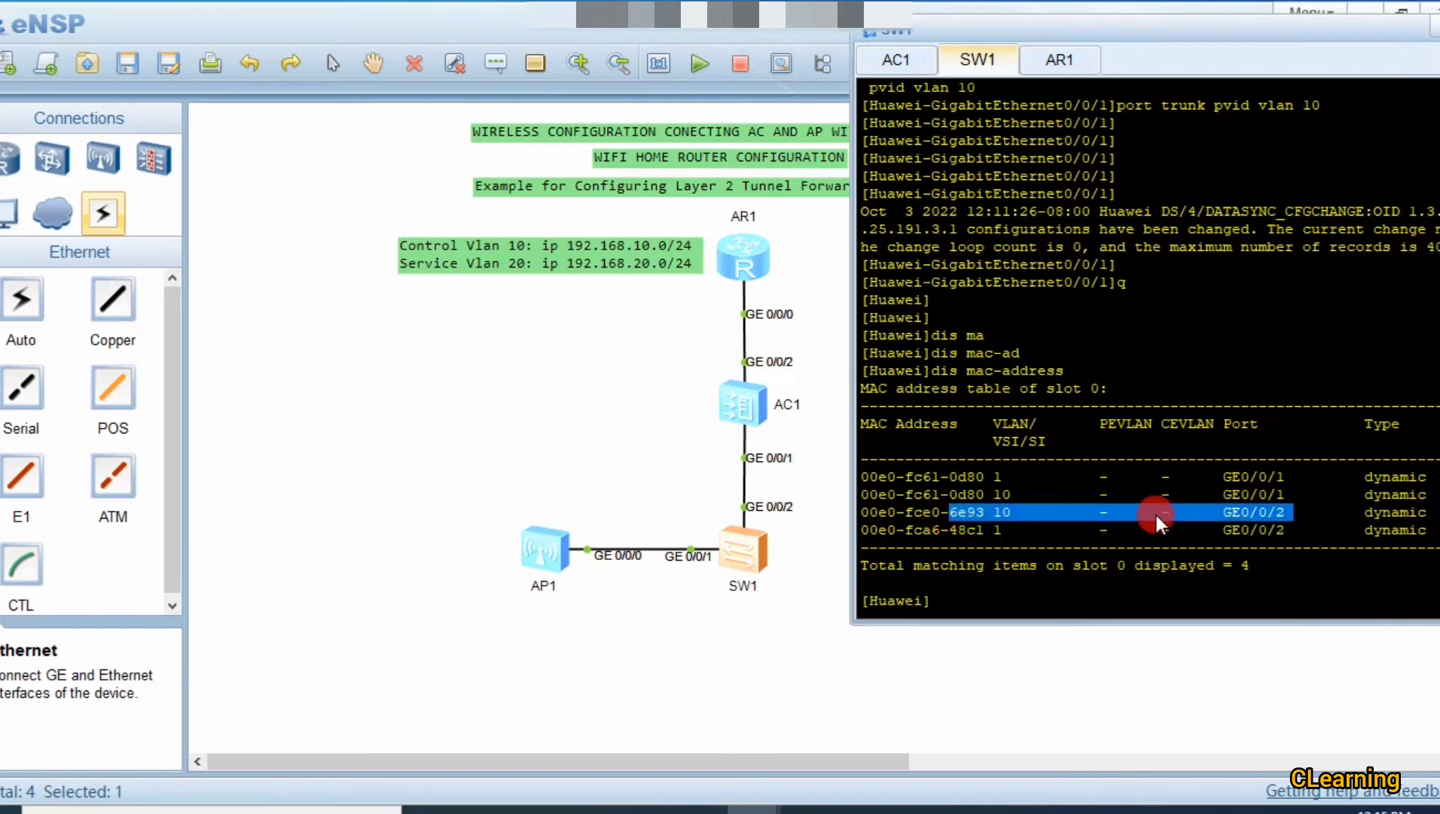
drag(1311, 529, 967, 530)
click(713, 569)
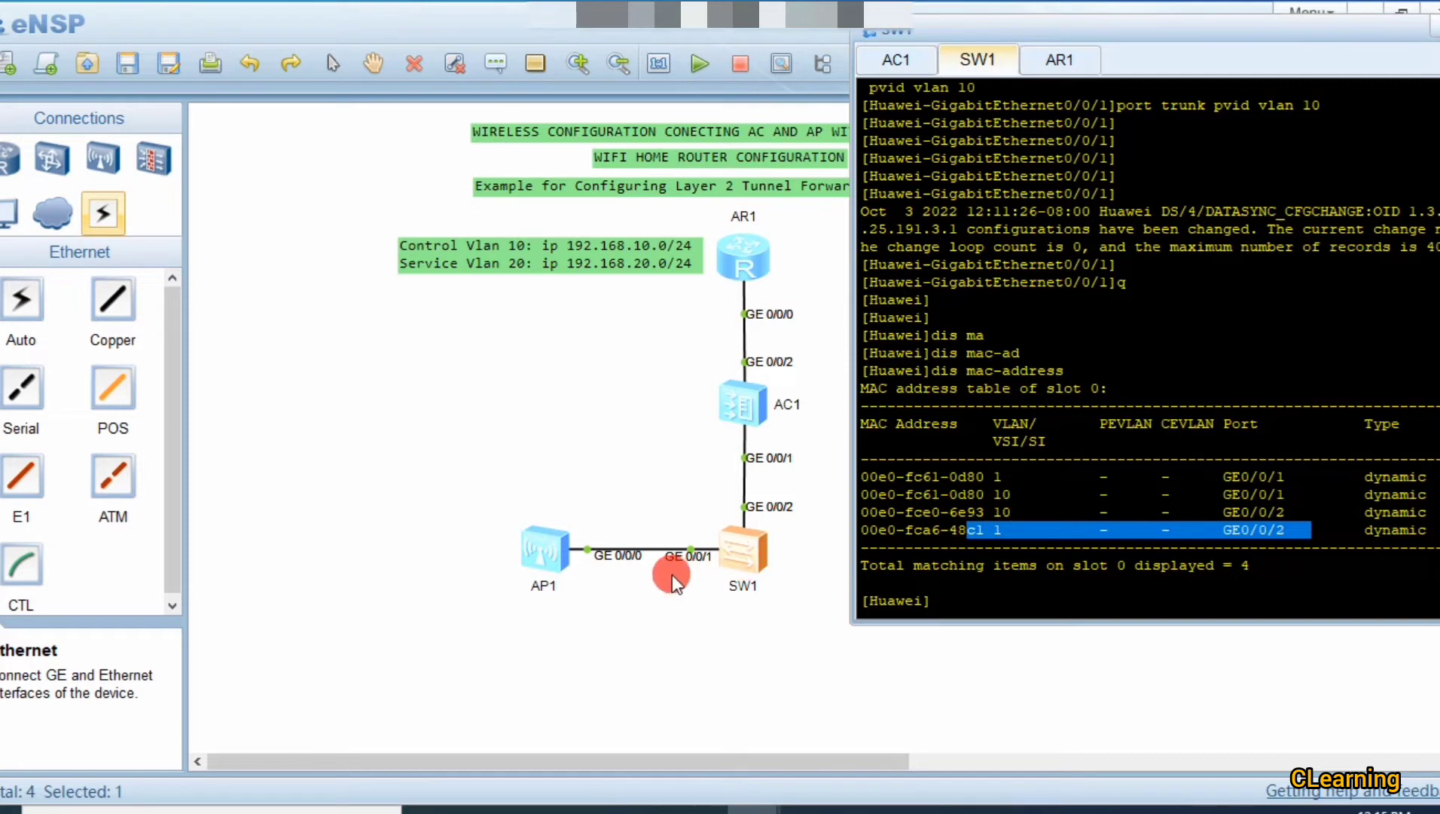
drag(1308, 502, 956, 512)
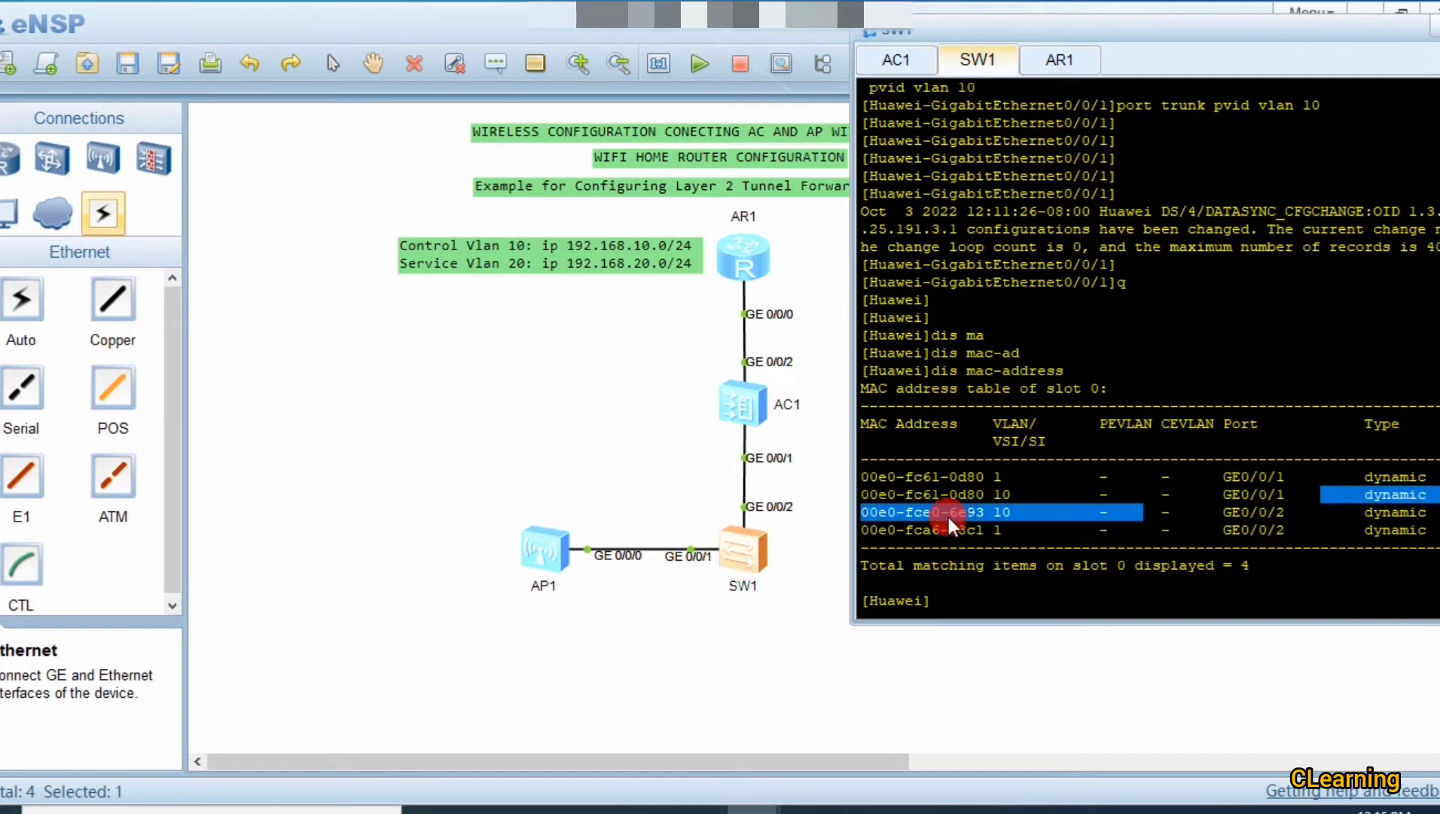
click(977, 493)
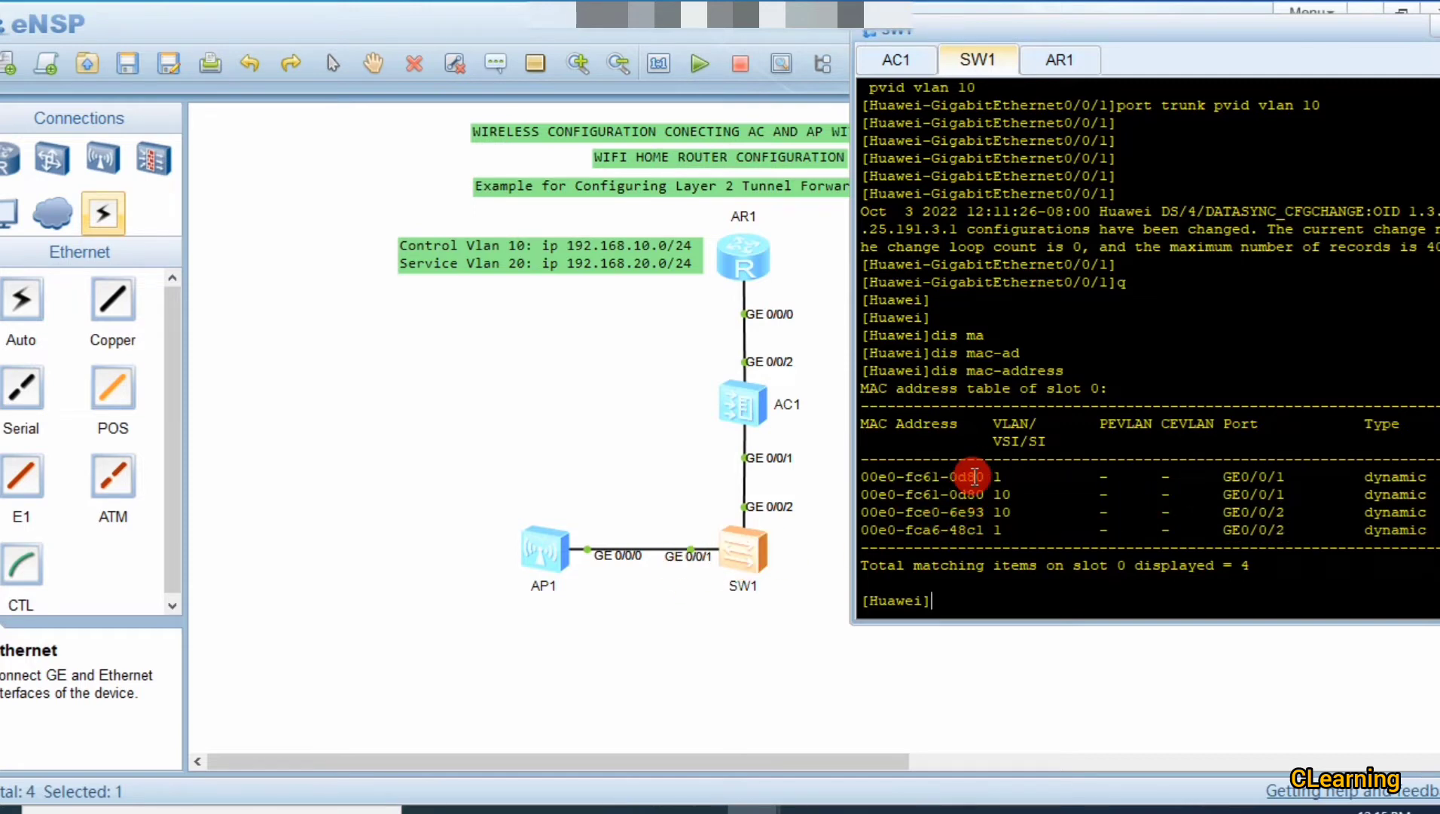
drag(982, 476, 864, 480)
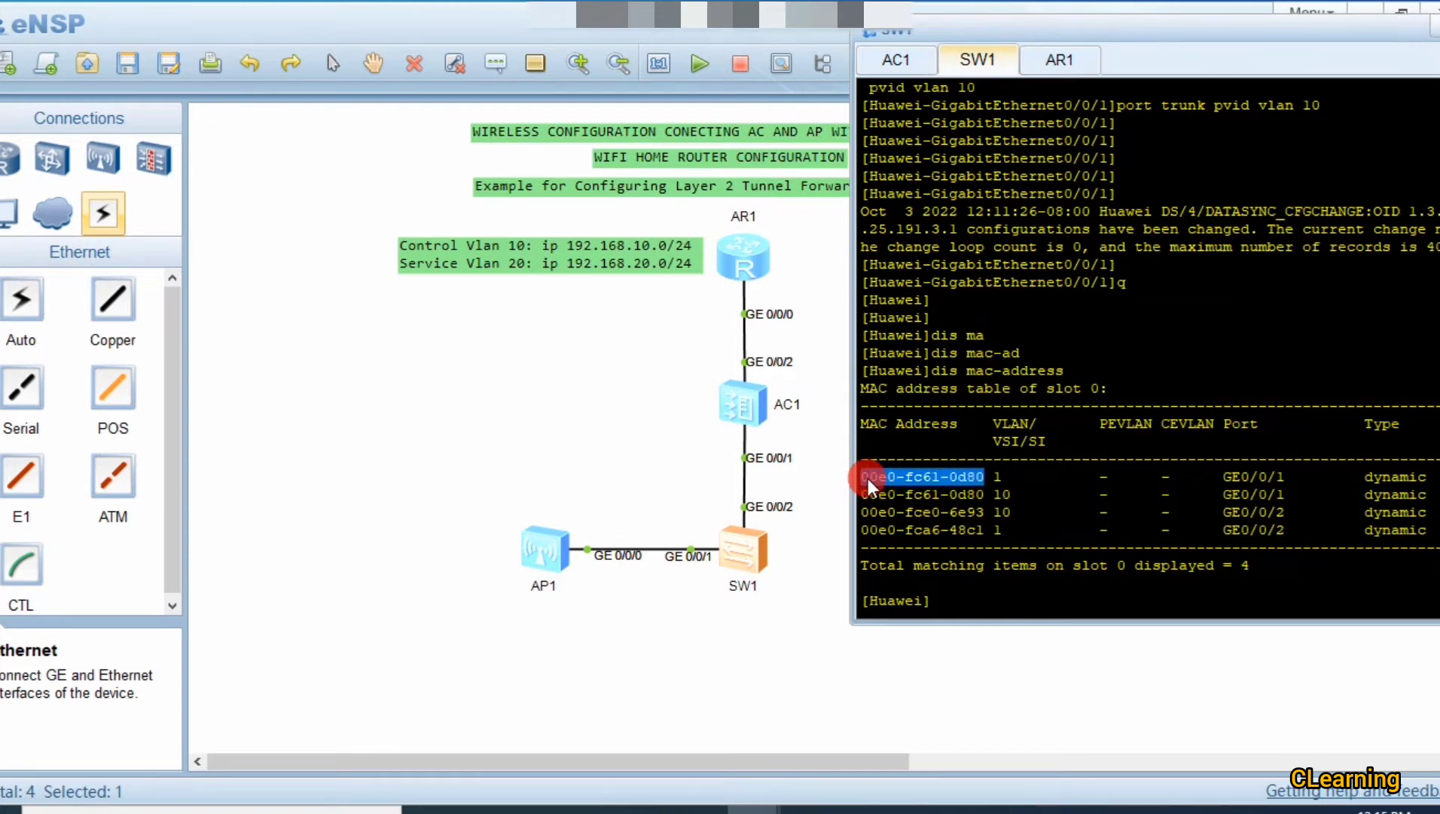
right_click(869, 478)
click(911, 496)
double_click(747, 400)
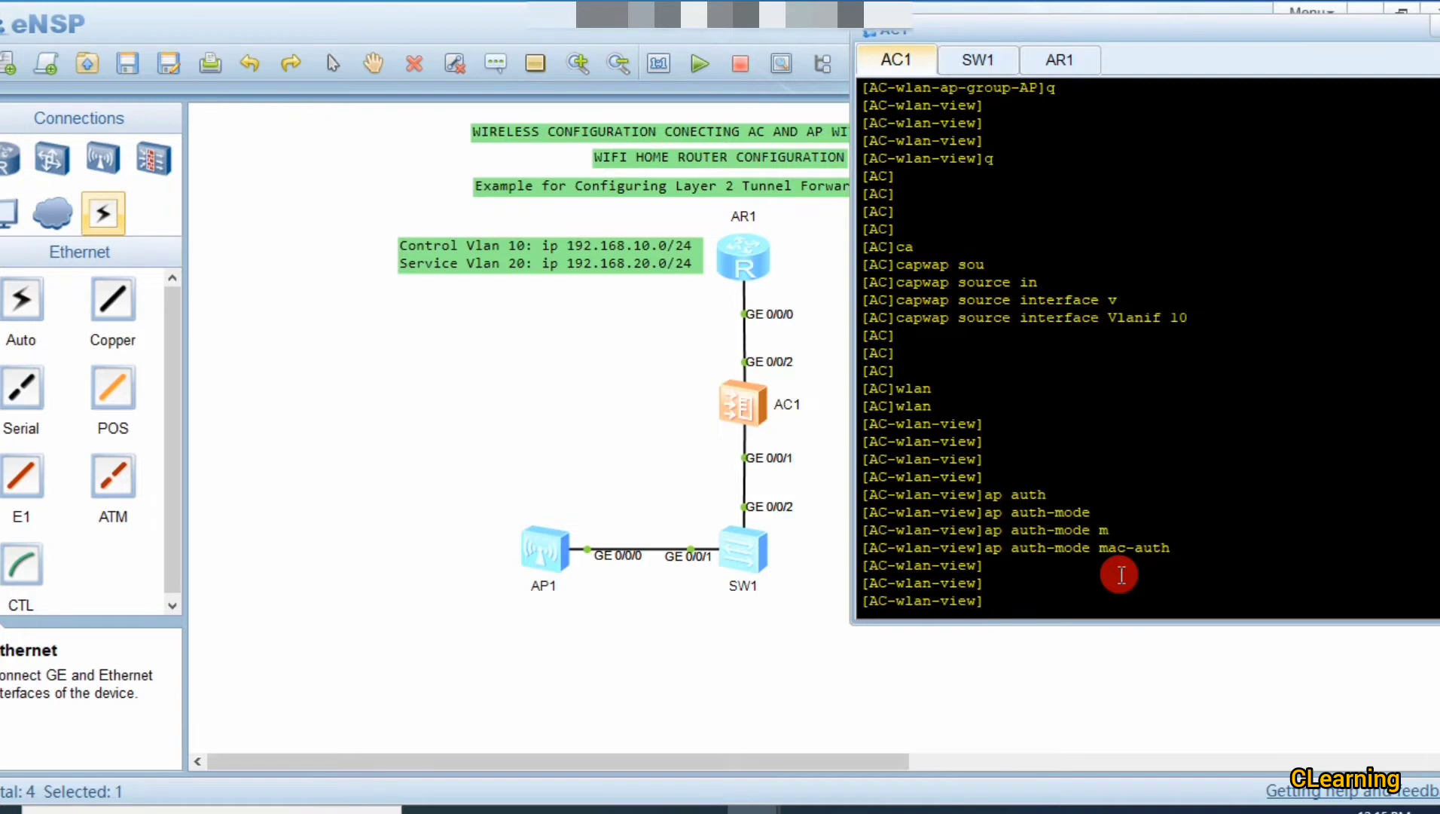
Step: Add AP 0 by pasting MAC 00e0-fc61-0d80 into 'ap-mac ... ap-id 0'
text(ap)
key(Tab)
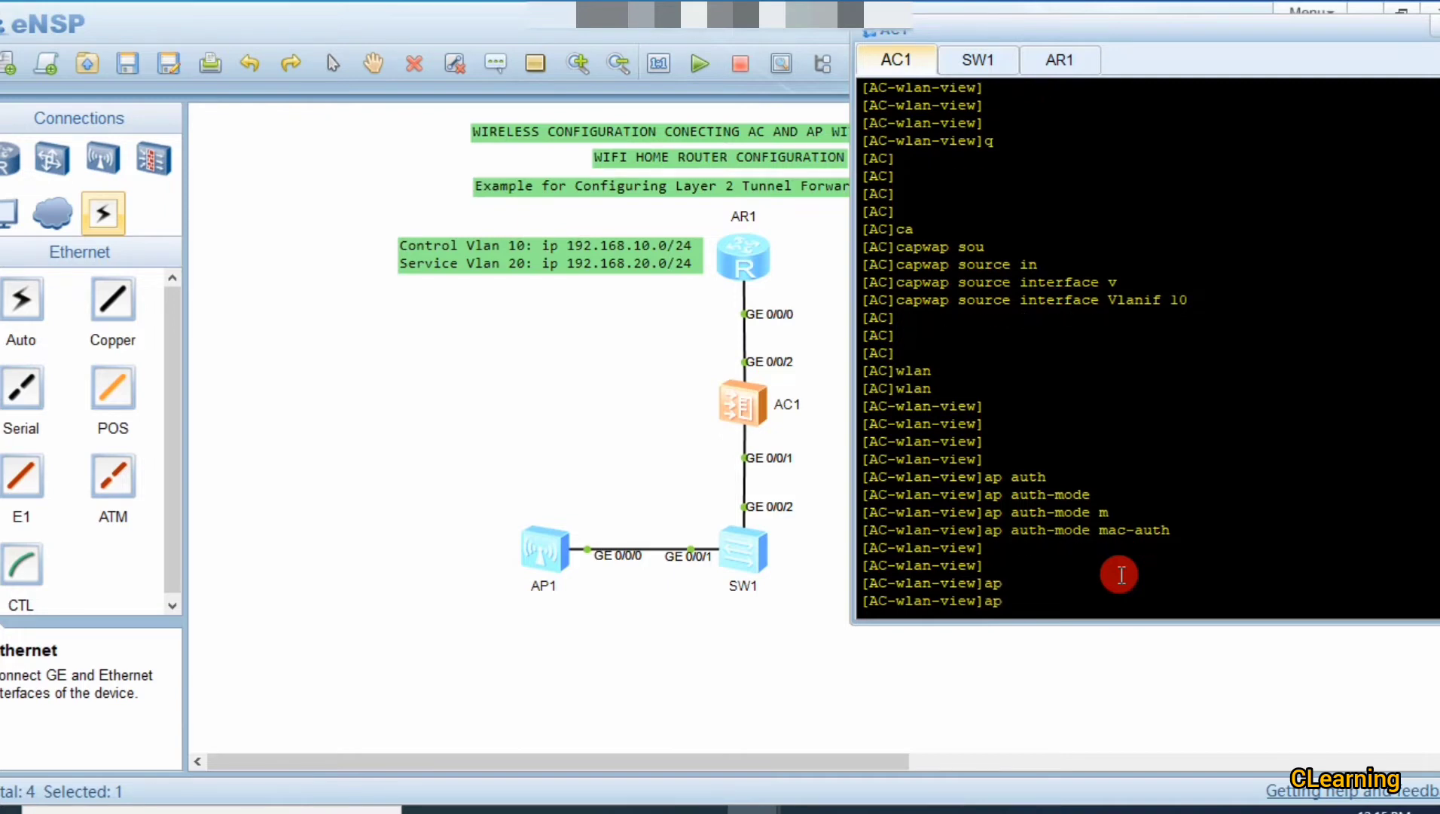
text(-m)
key(Tab)
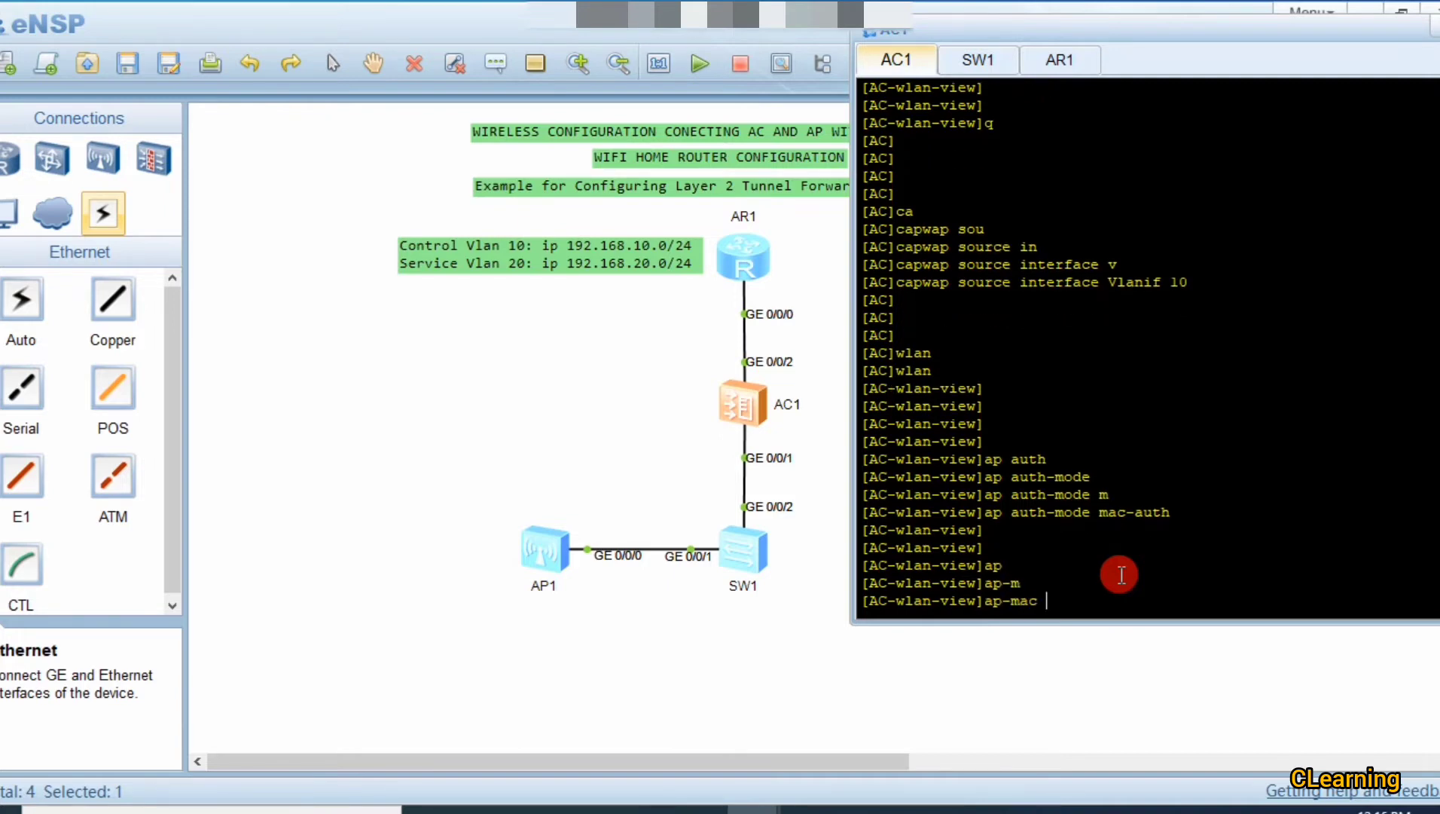
key(ctrl+v)
text(ap)
key(Tab)
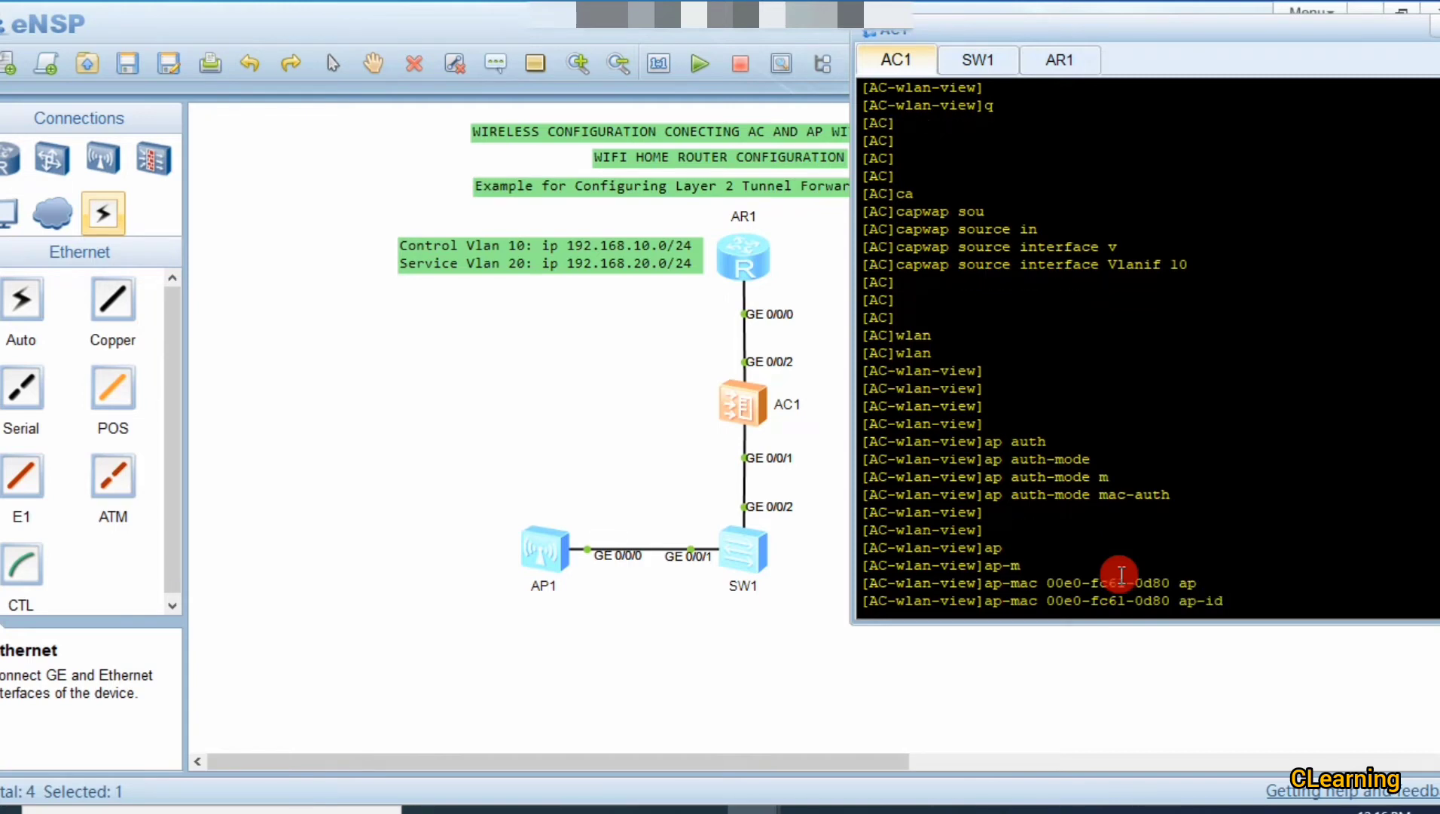
text(0)
key(Return)
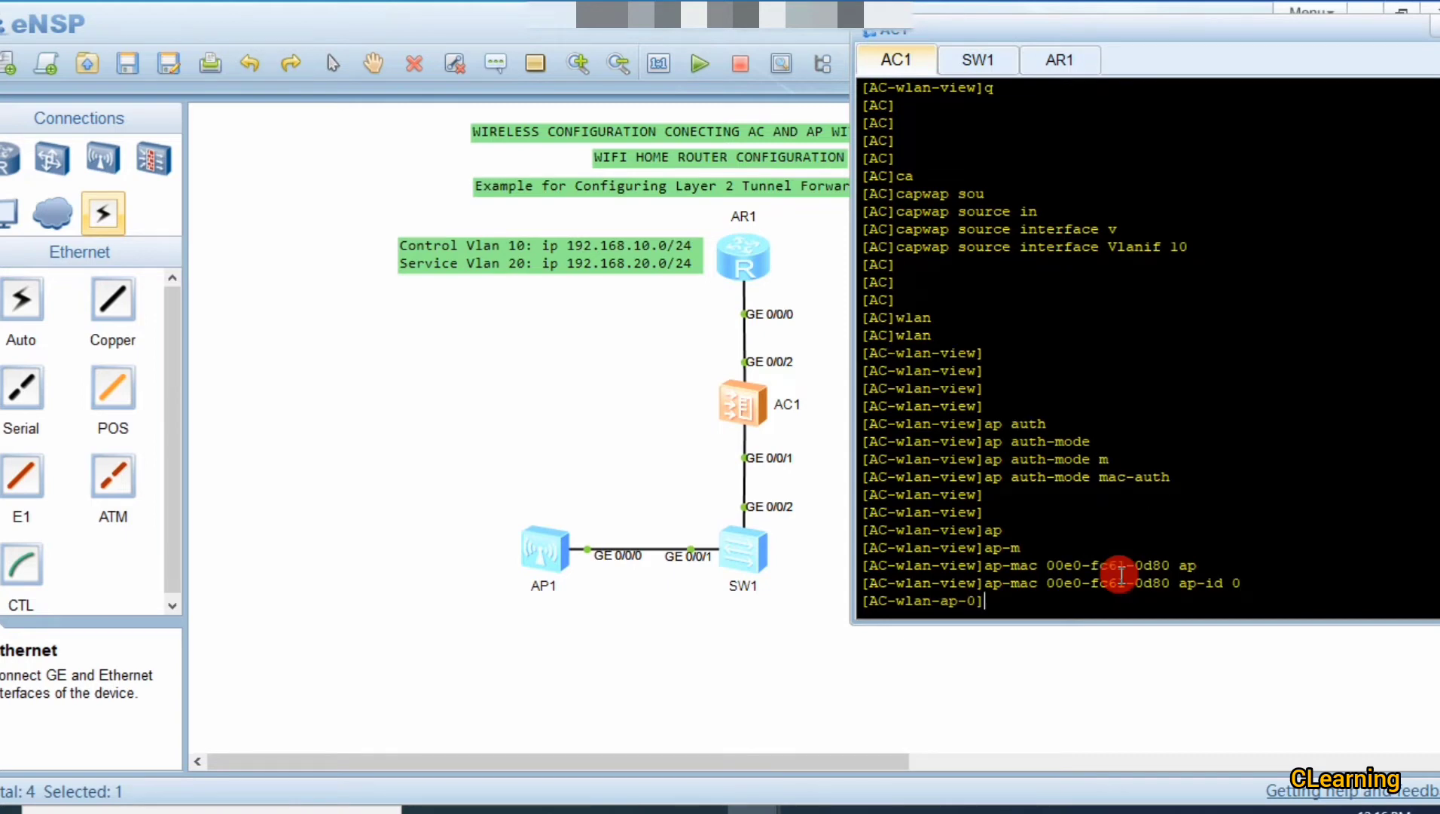
Step: Name AP 0 'Employee' with the ap-name command
text(ap)
key(Tab)
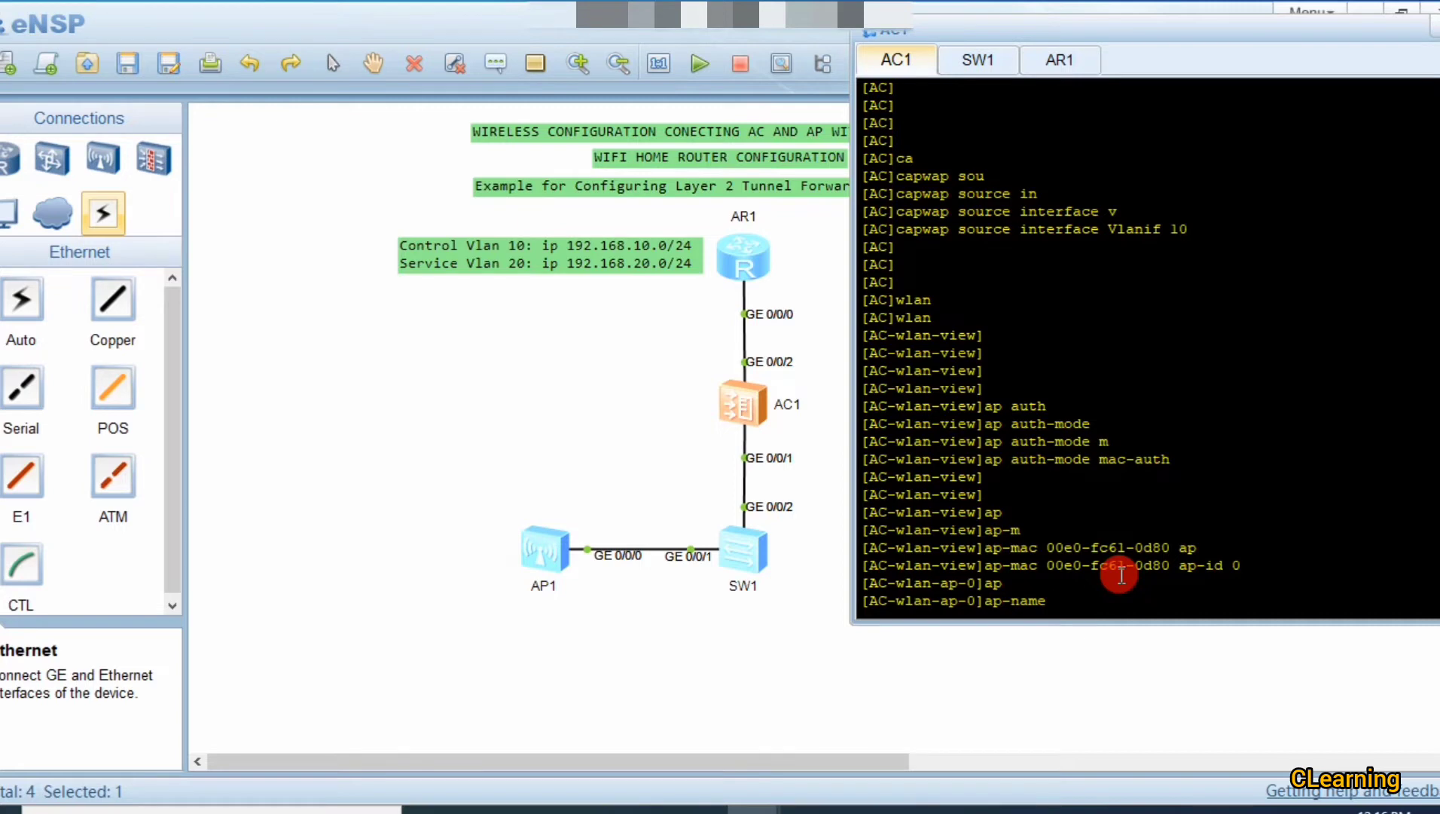
text(Employee)
key(Return)
key(Return)
key(Return)
key(Return)
key(Return)
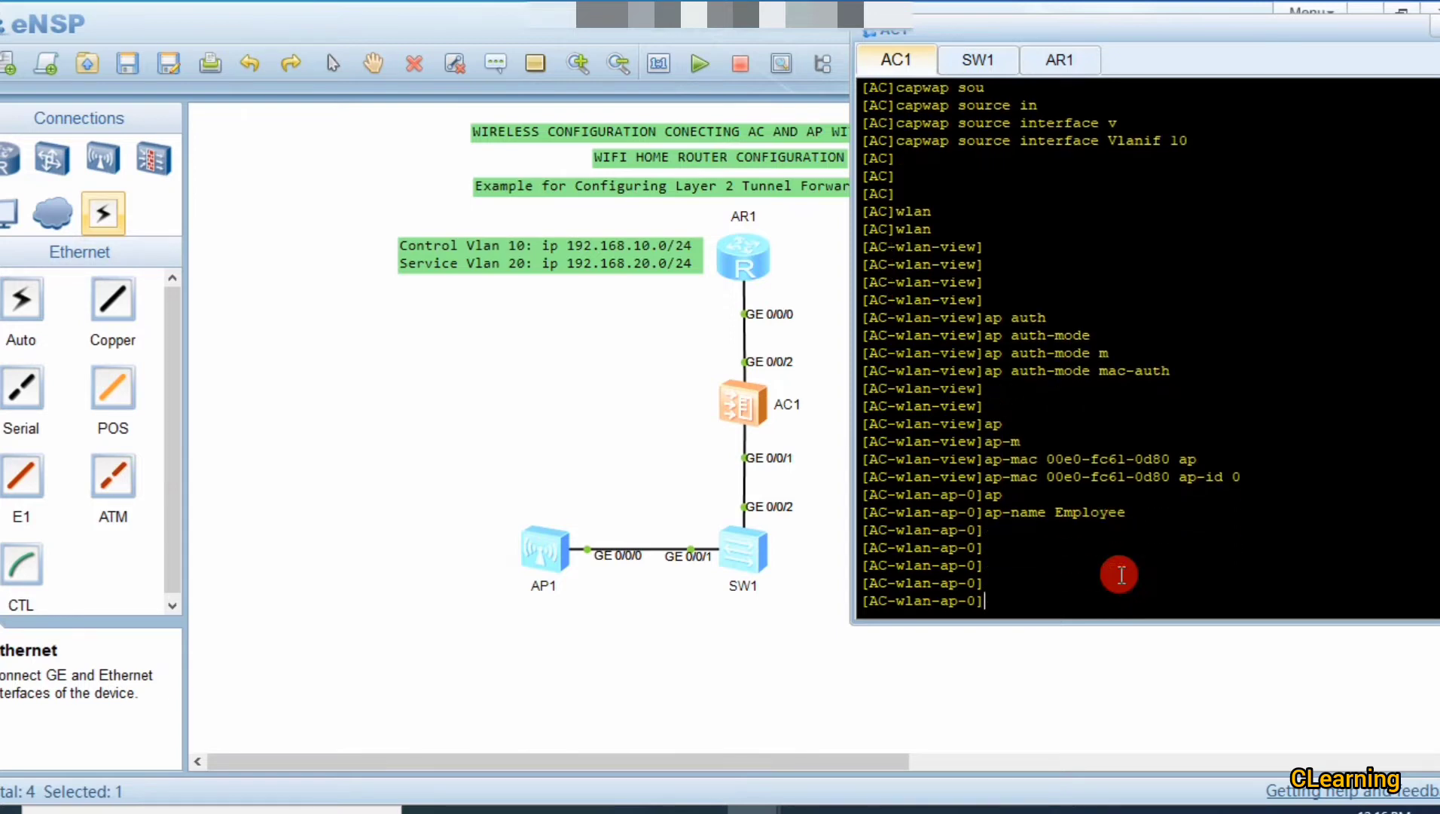
Step: Open AP1's console, then bring AC1's console back up
double_click(530, 557)
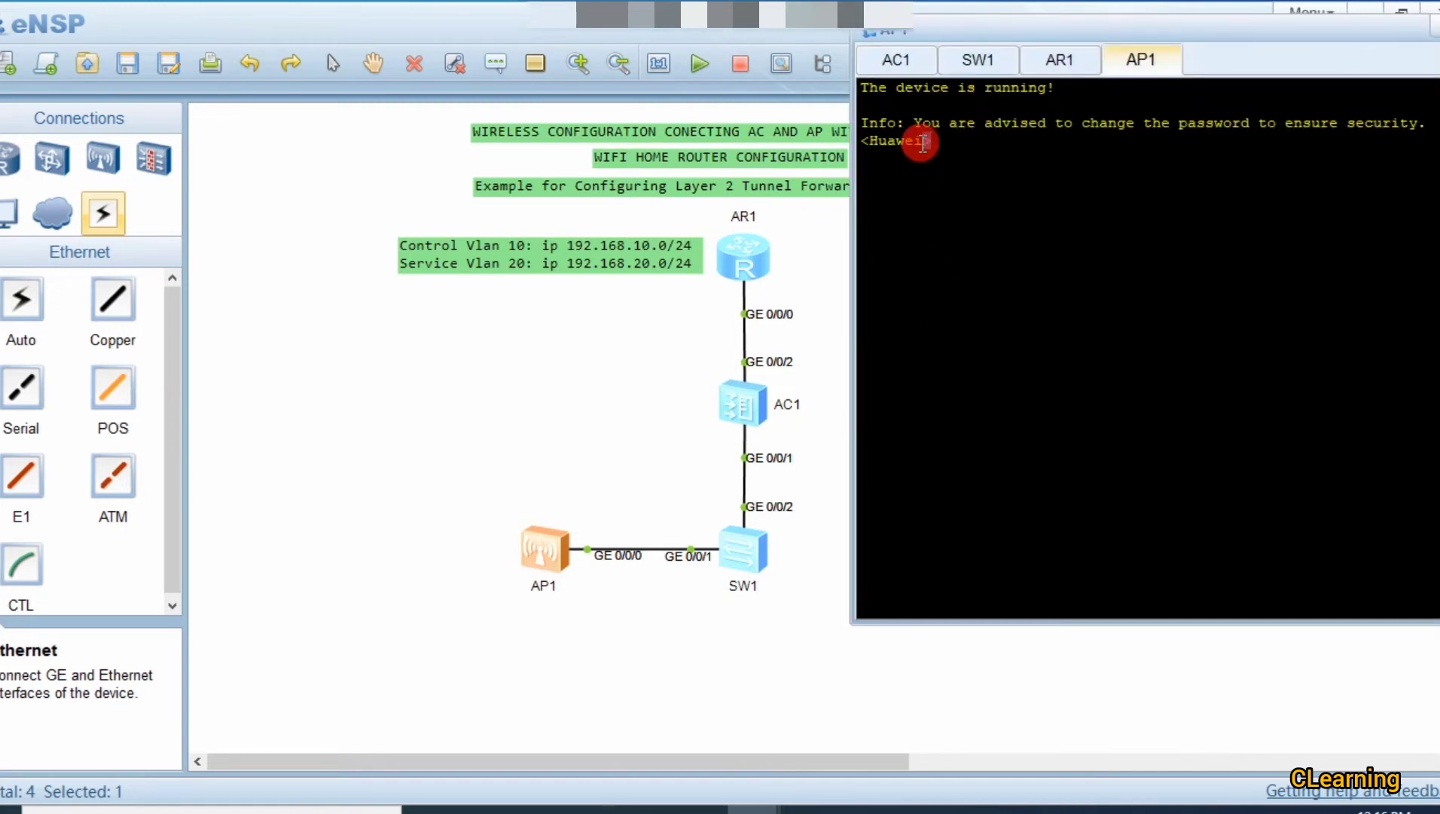
drag(931, 140, 867, 140)
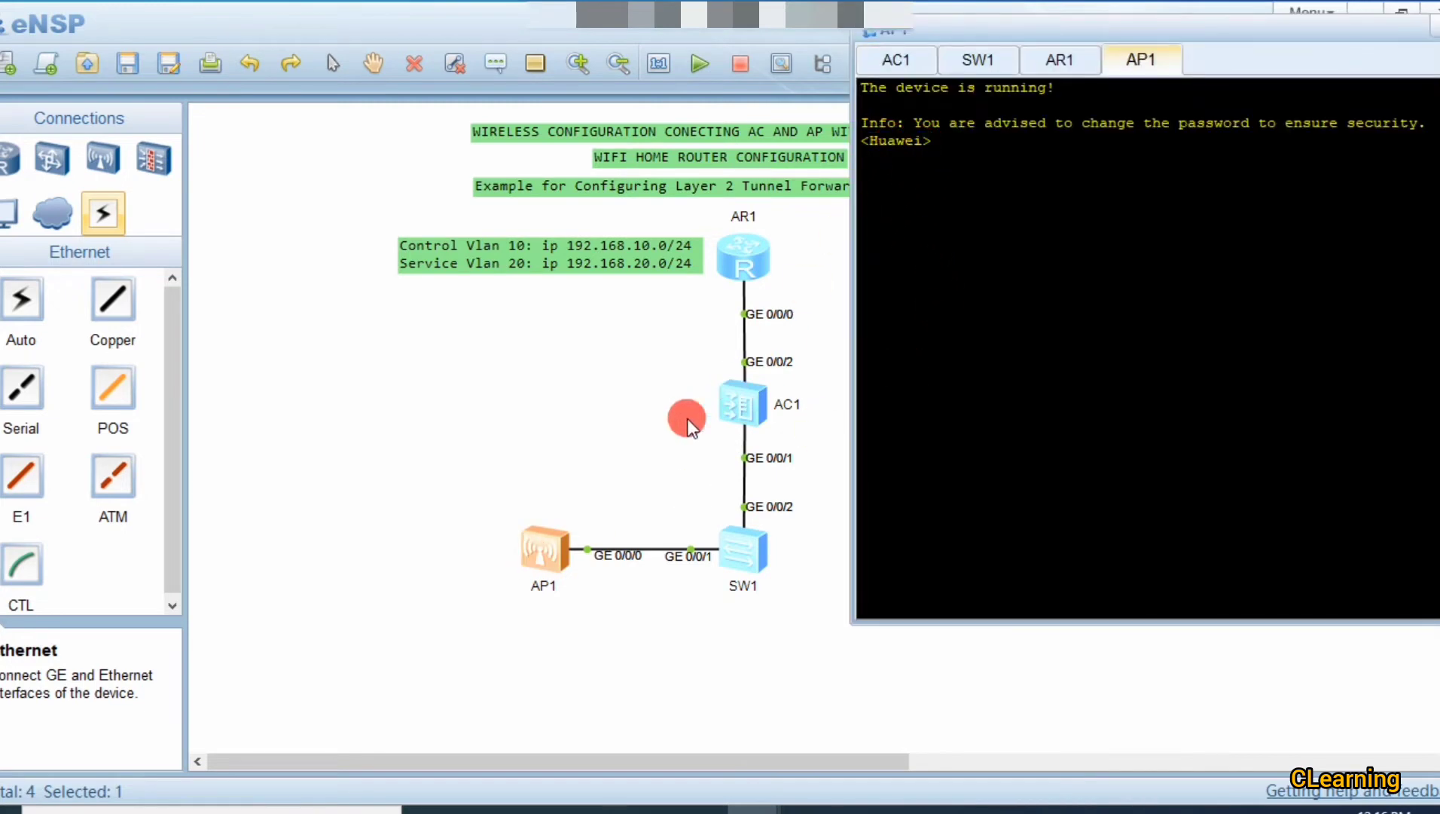
click(736, 418)
double_click(736, 419)
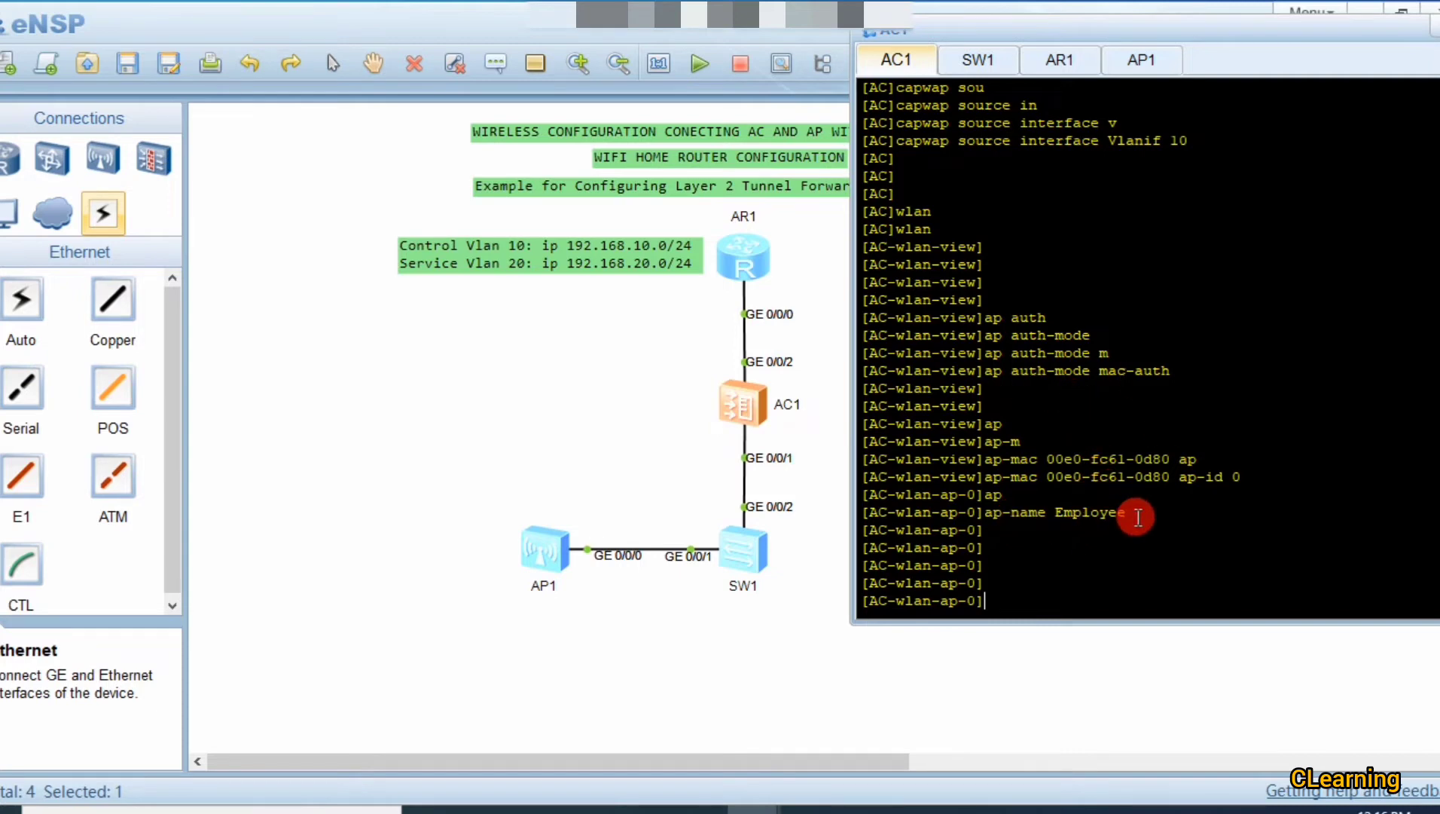
Step: Assign AP 0 to AP group 'AP', confirm with y, and return to WLAN view
text(ap)
text(-g)
key(Tab)
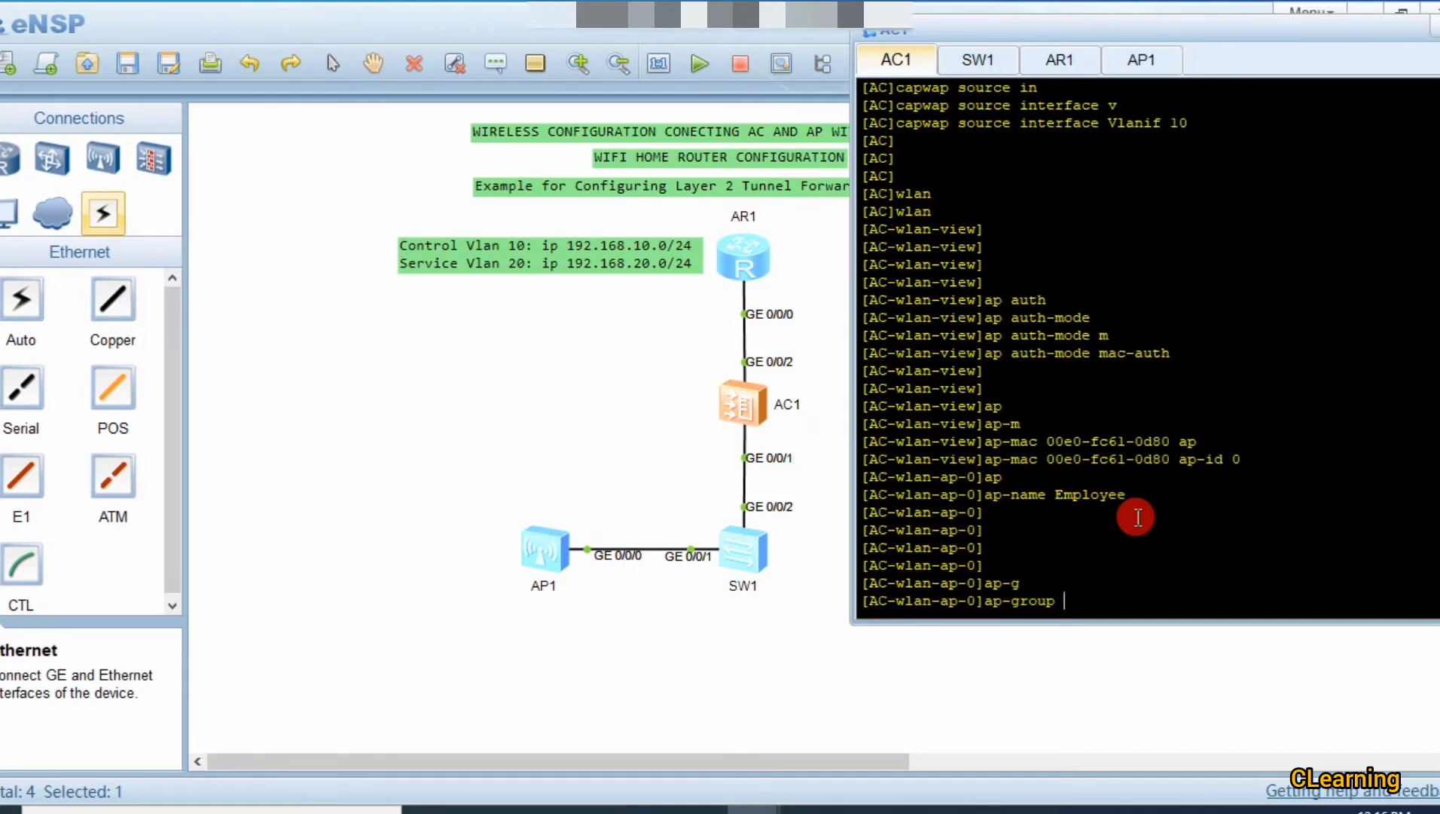
text(AP)
key(Return)
text(y)
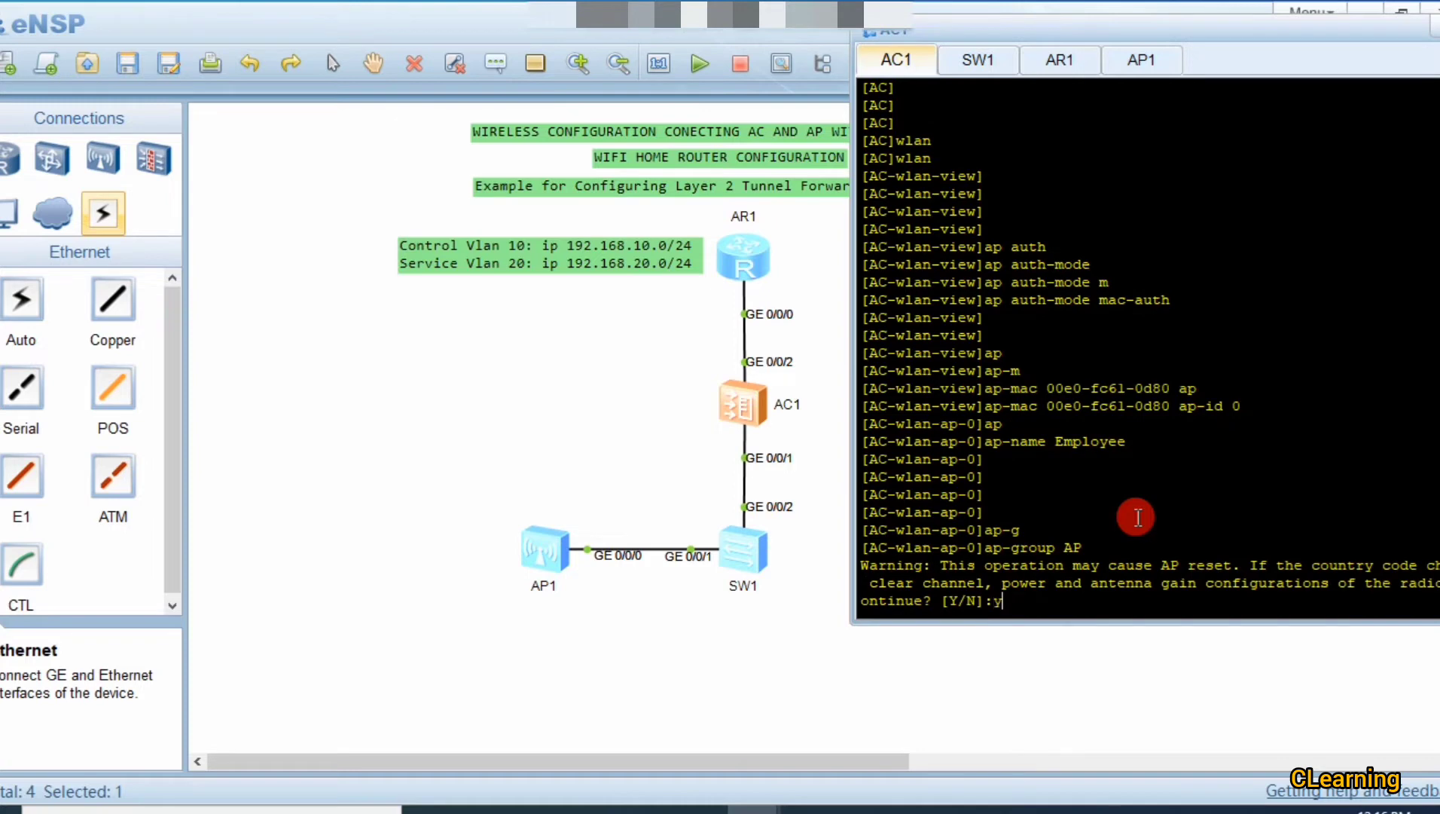
key(Return)
key(Return)
key(Return)
key(Return)
key(Return)
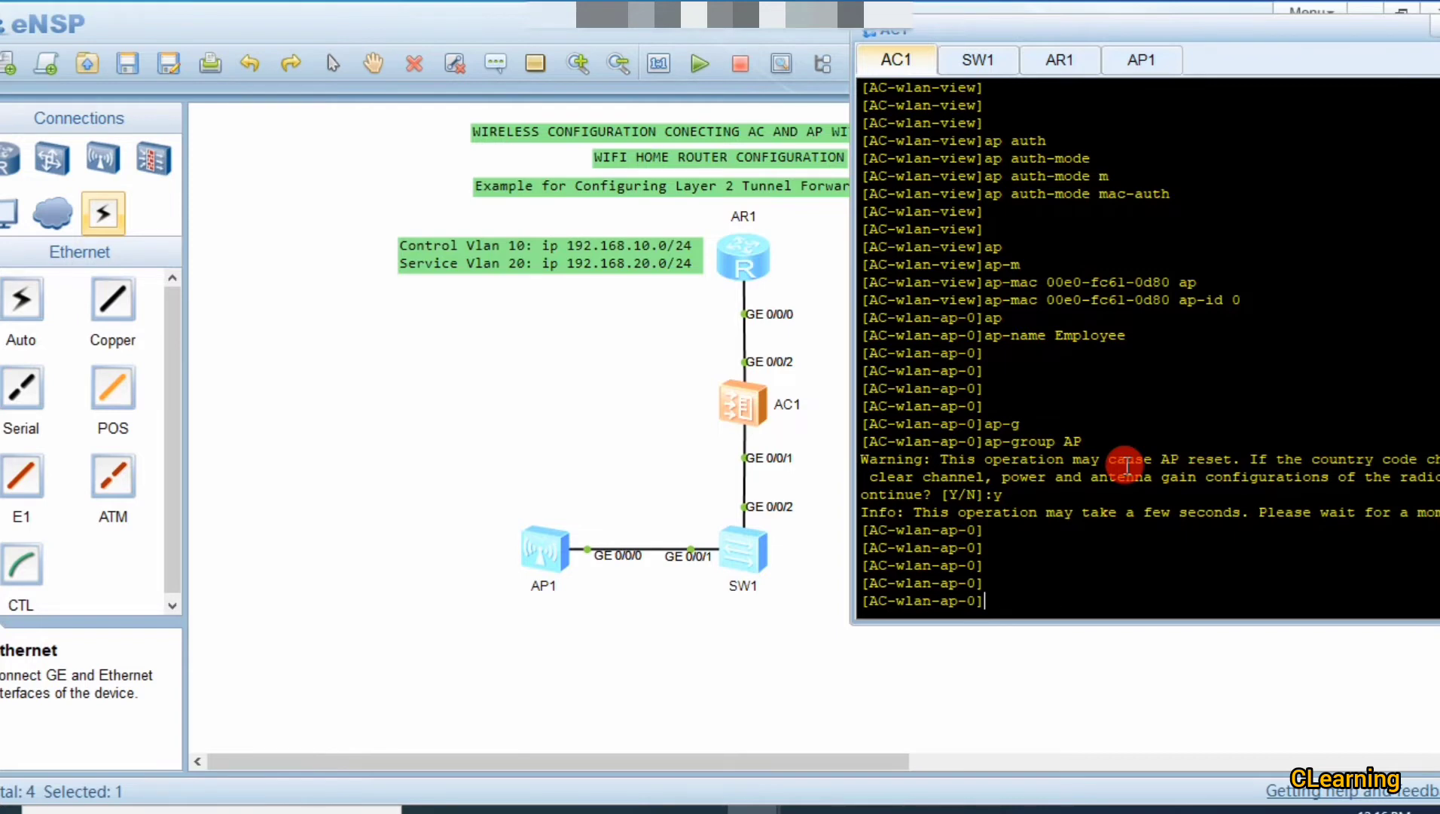
text(q)
key(Return)
key(Return)
key(Return)
key(Return)
key(Return)
key(Return)
key(Return)
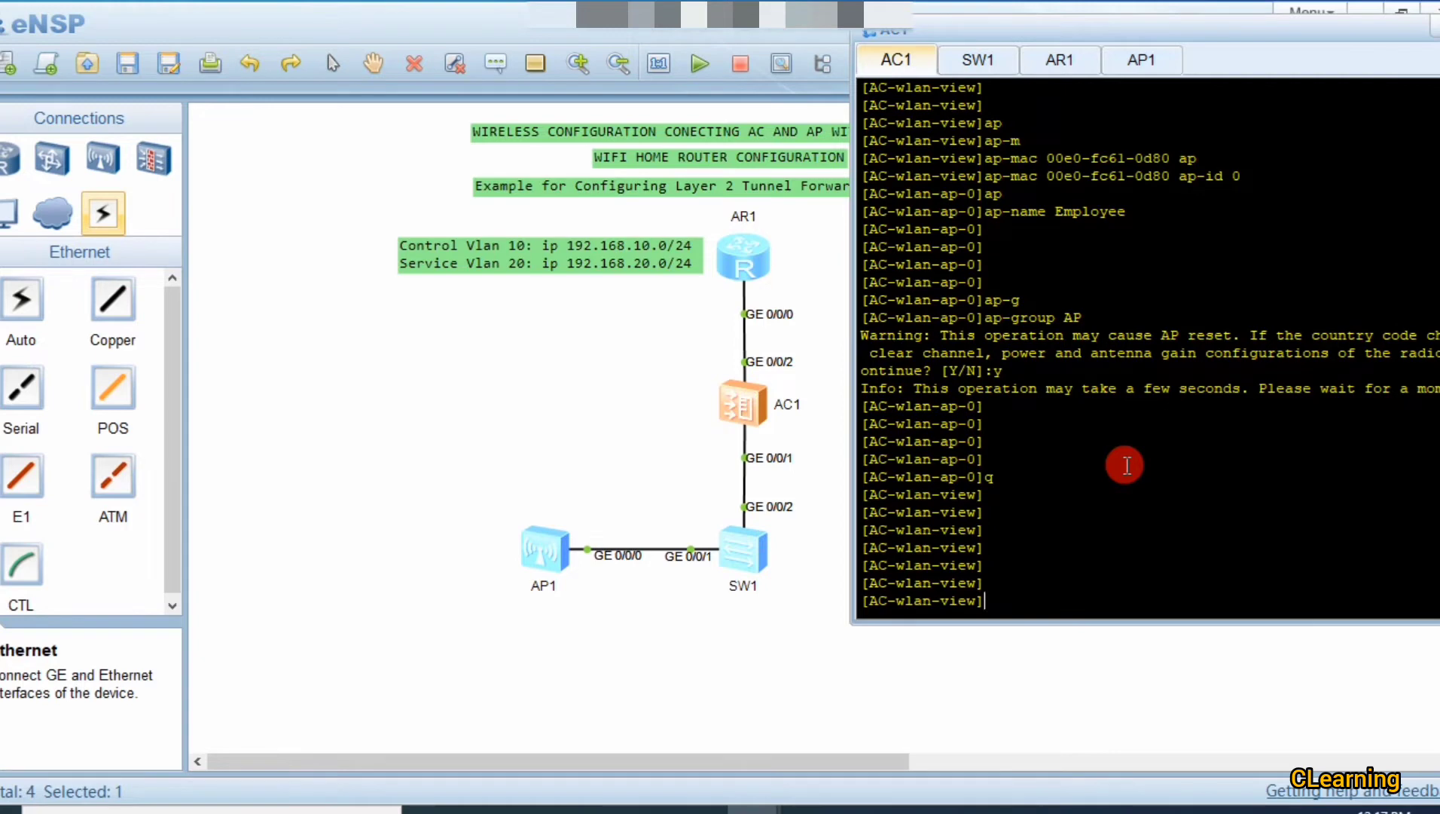
text(se)
key(Tab)
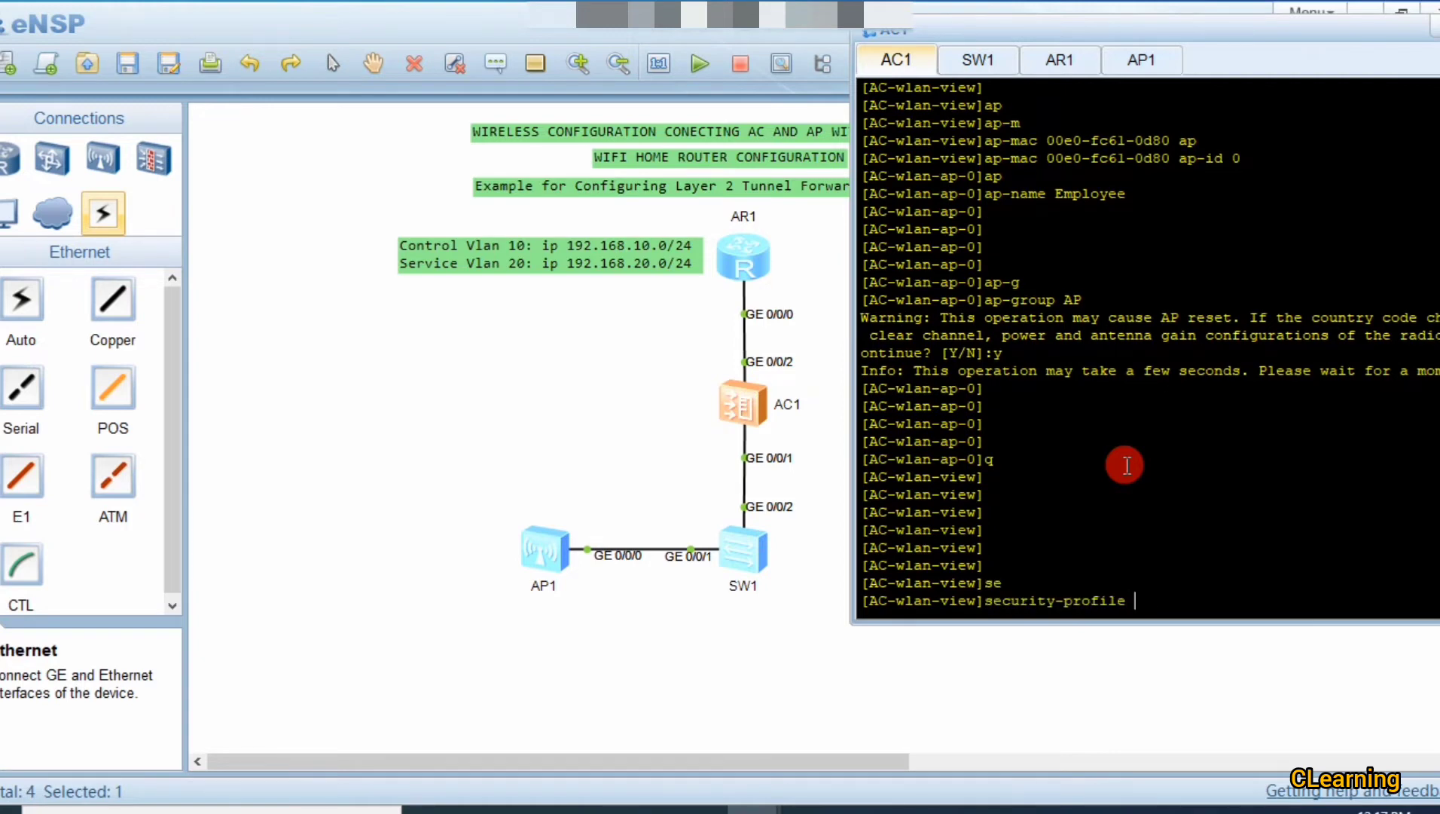
Step: Create the security profile named 'security'
text(n)
key(Tab)
text(sec)
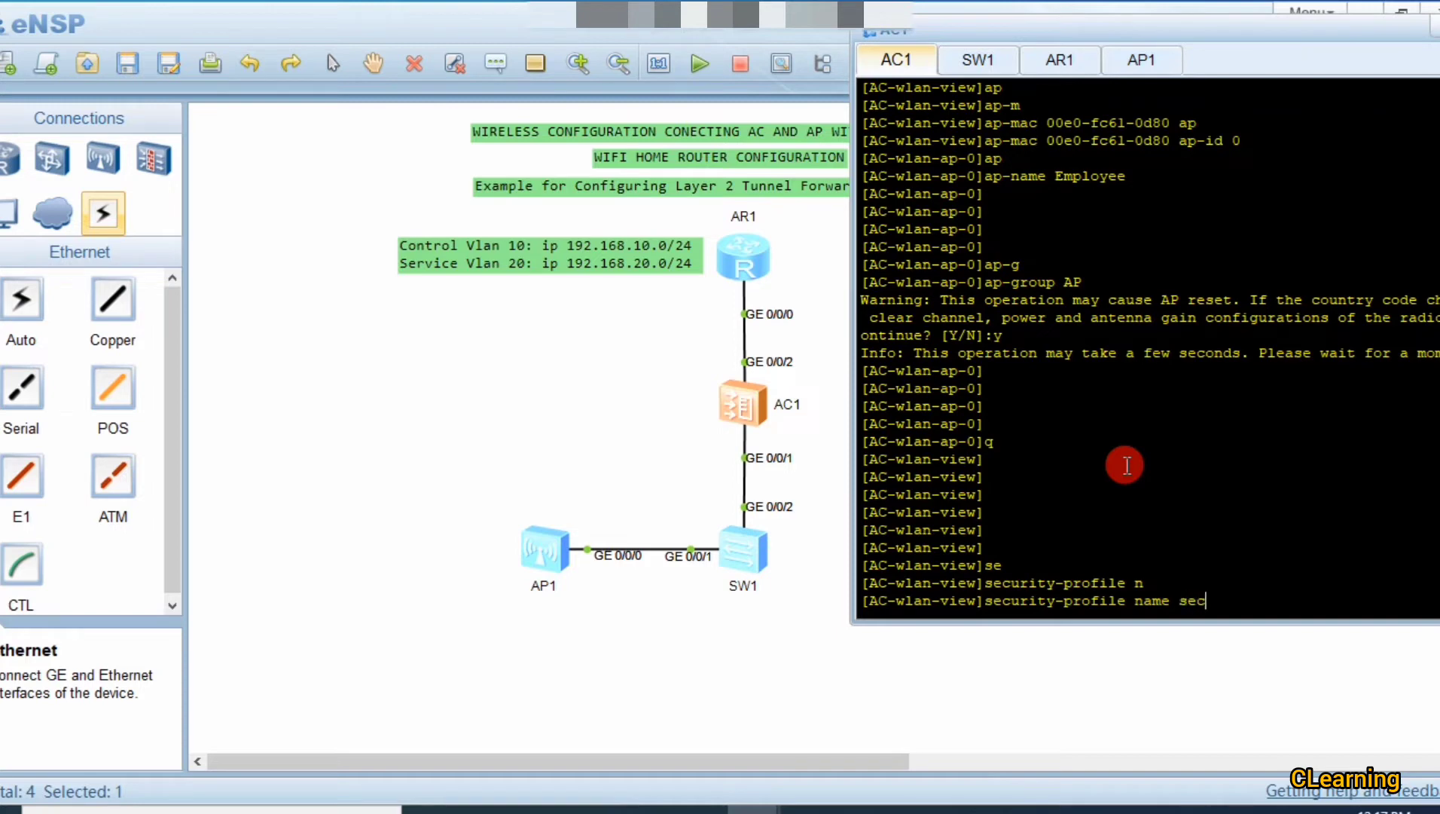
text(urity)
key(Return)
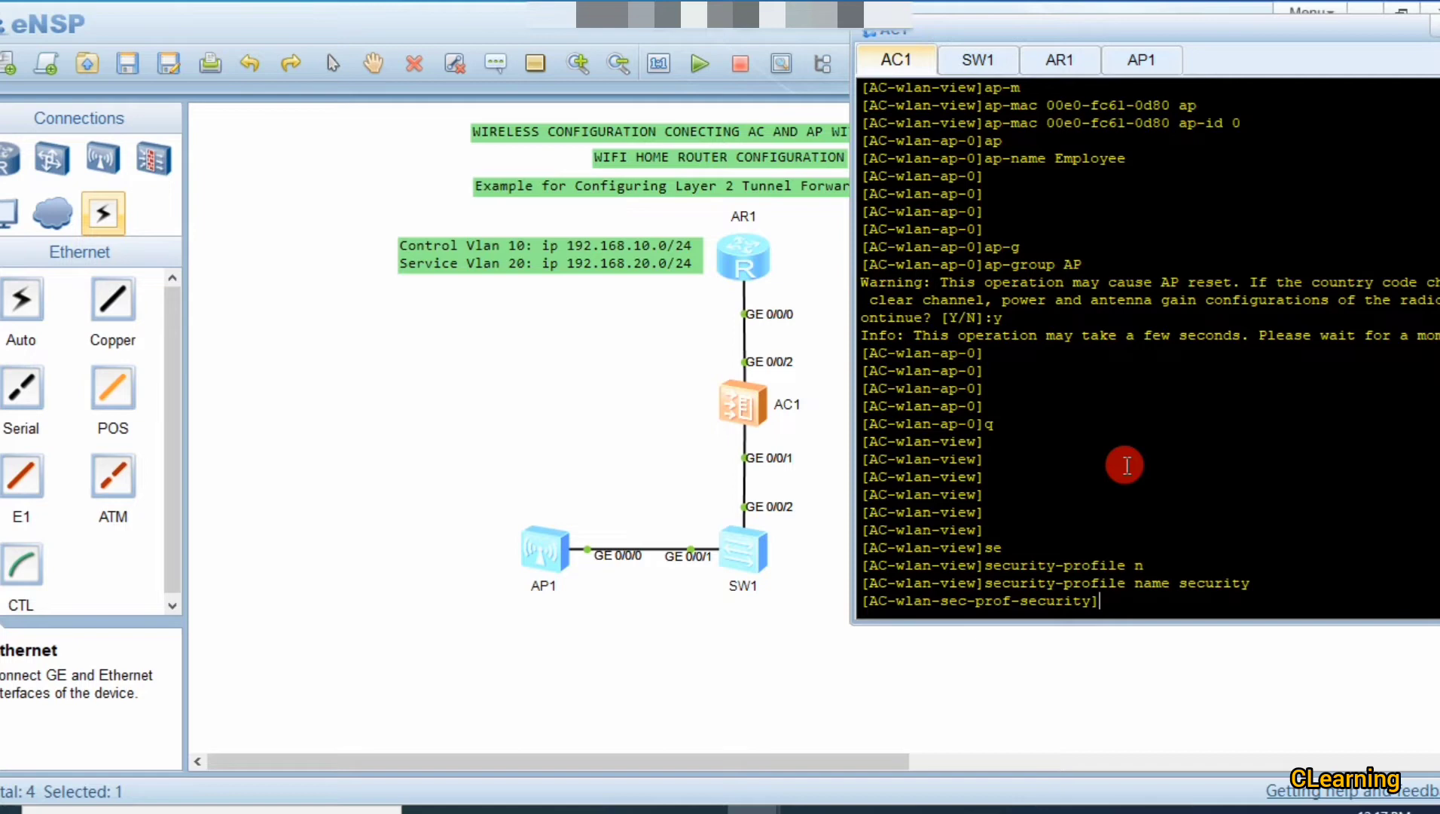
Step: Enter 'security wpa-wpa2 psk pass-phrase' and shift the console window left
text(sec)
key(Tab)
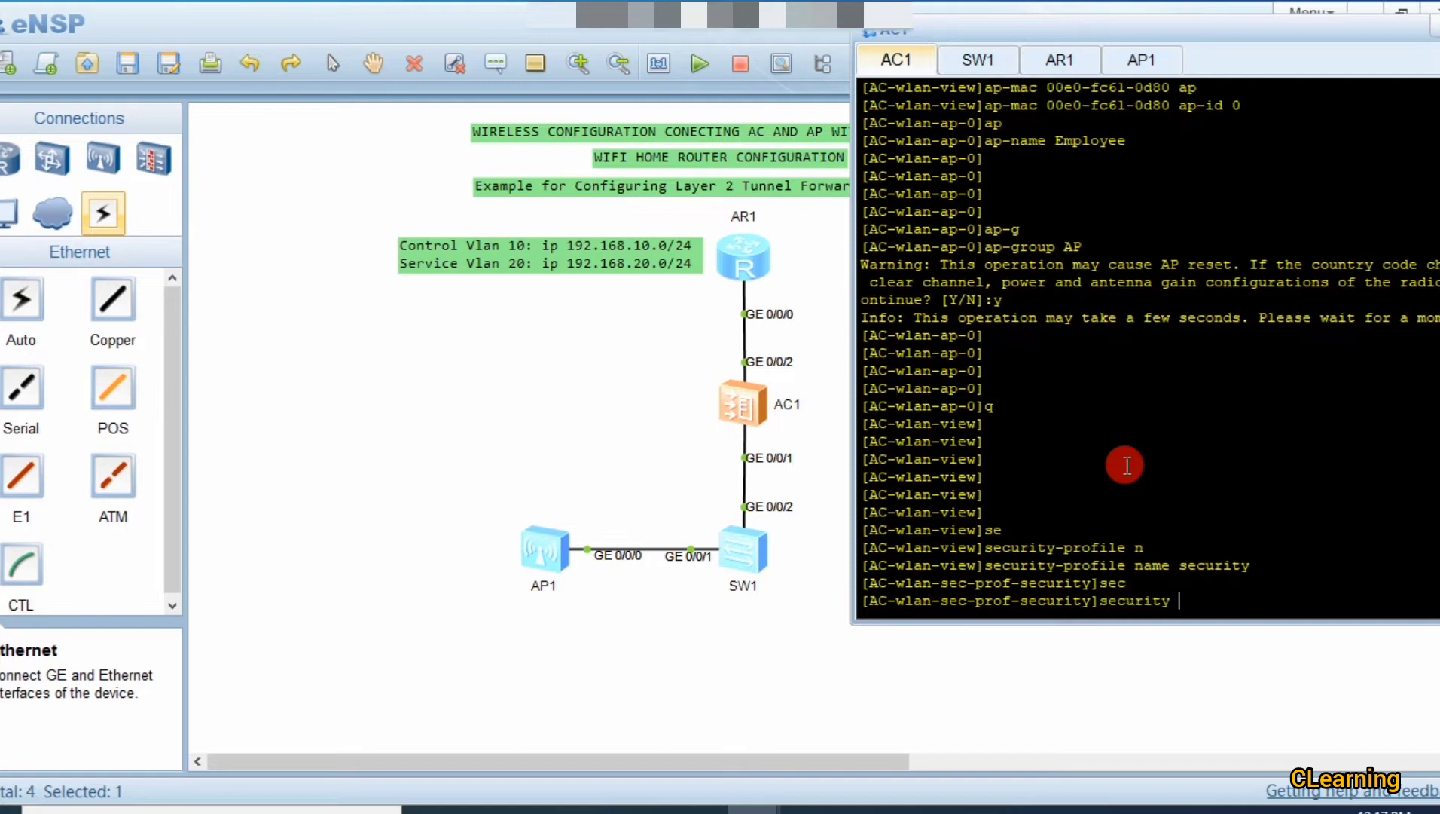
text(wp)
key(Tab)
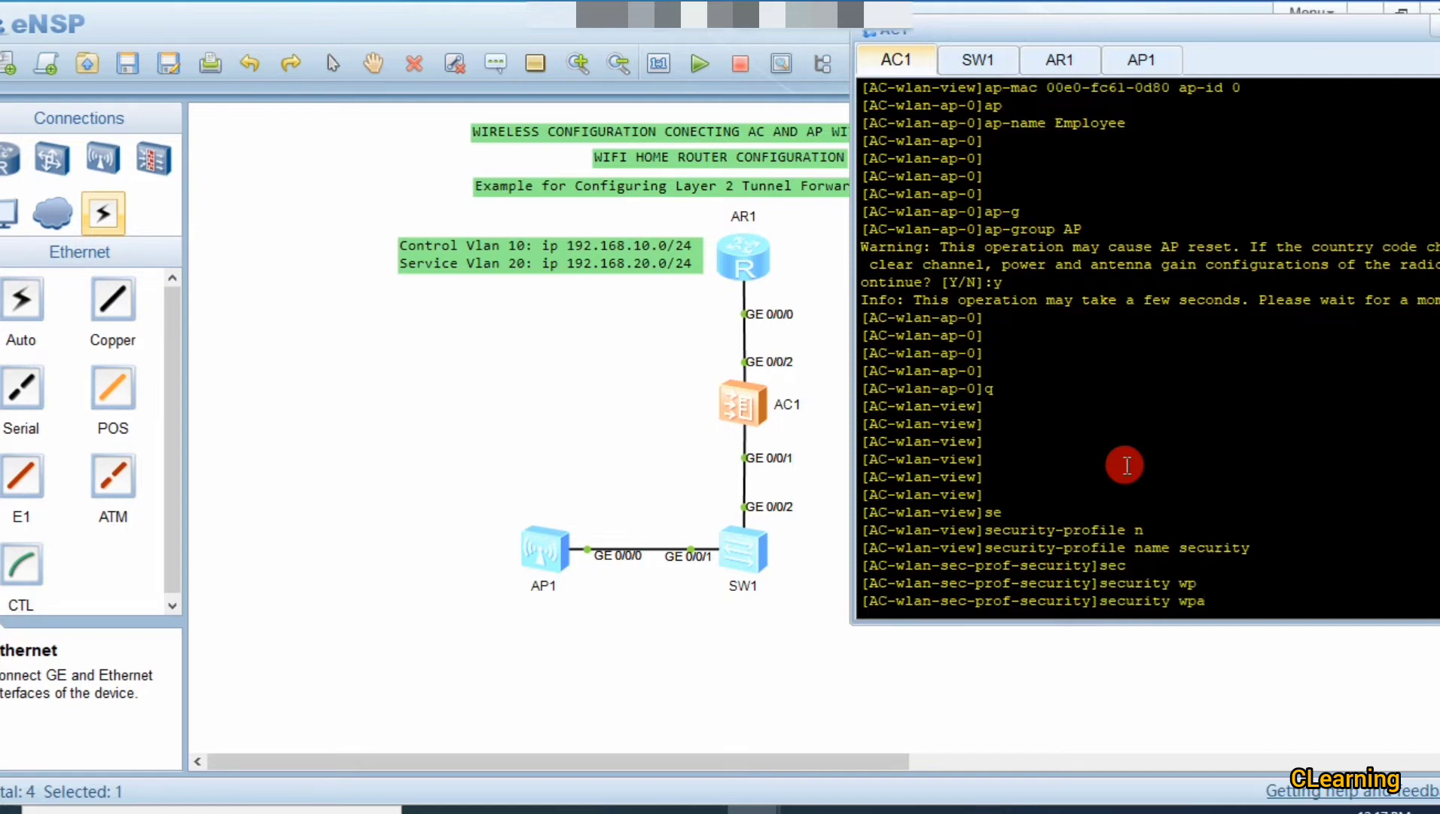
text(-)
key(Tab)
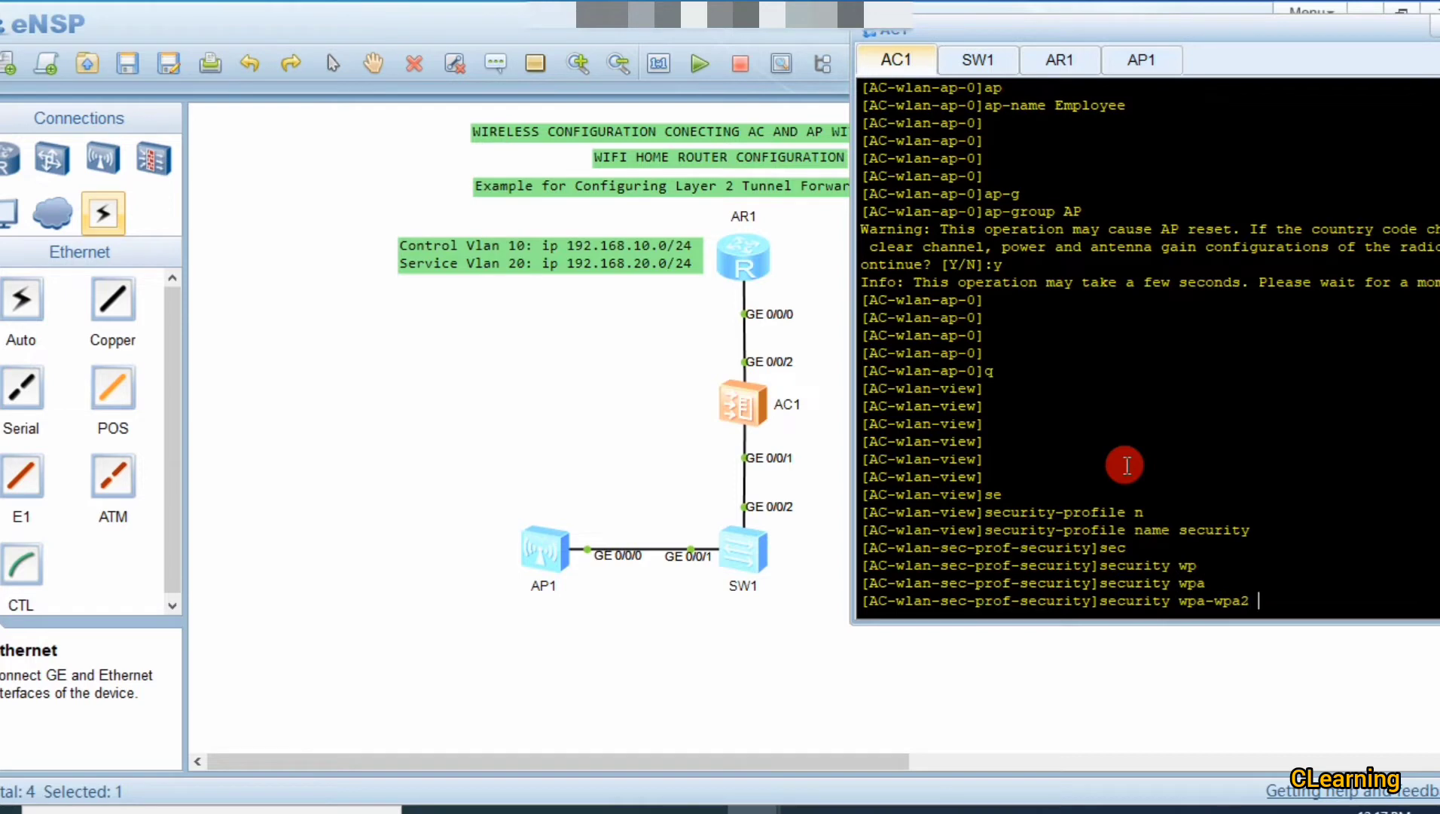
text(p)
key(Tab)
text(p)
key(Tab)
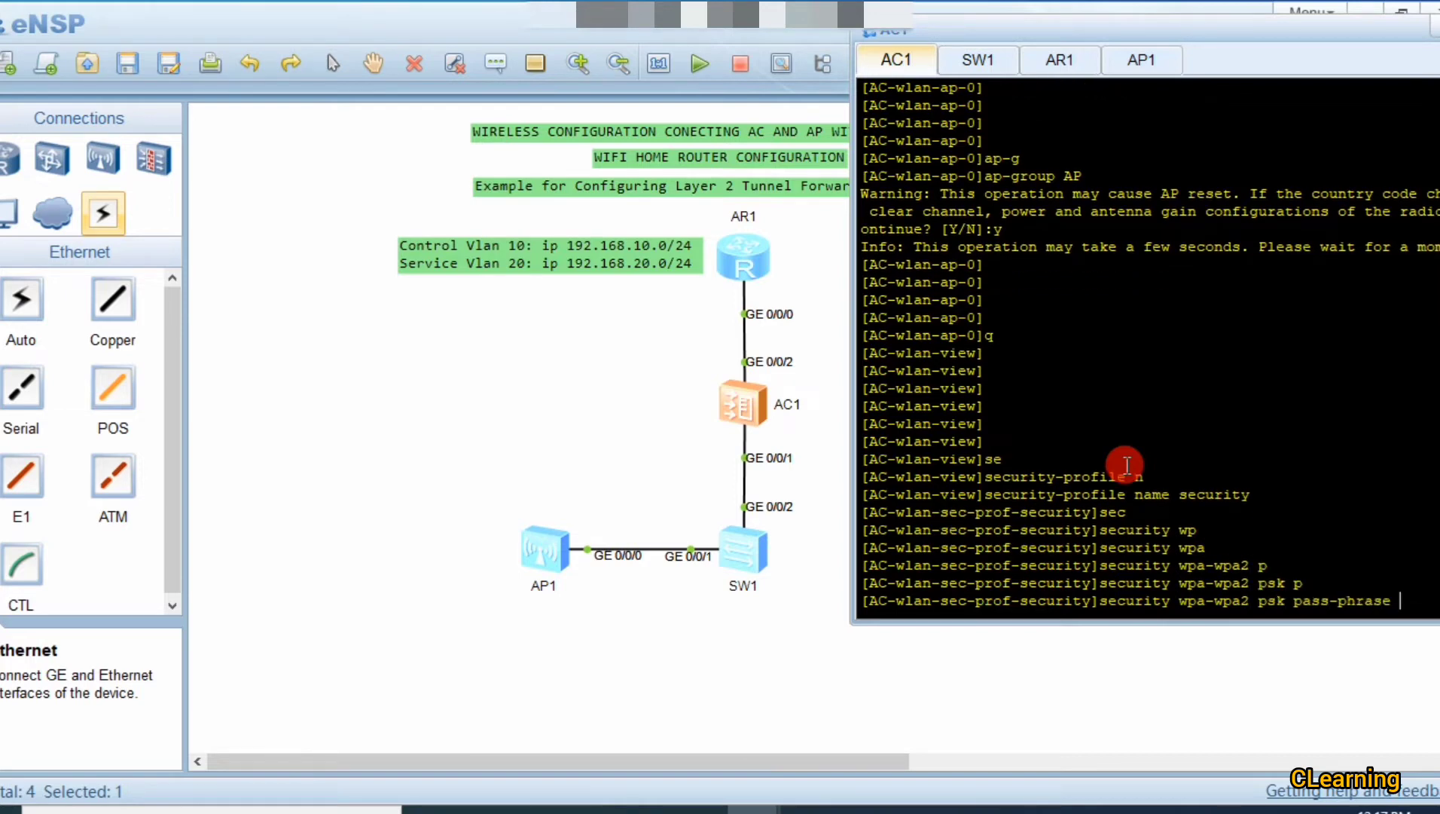
drag(1152, 37, 1066, 46)
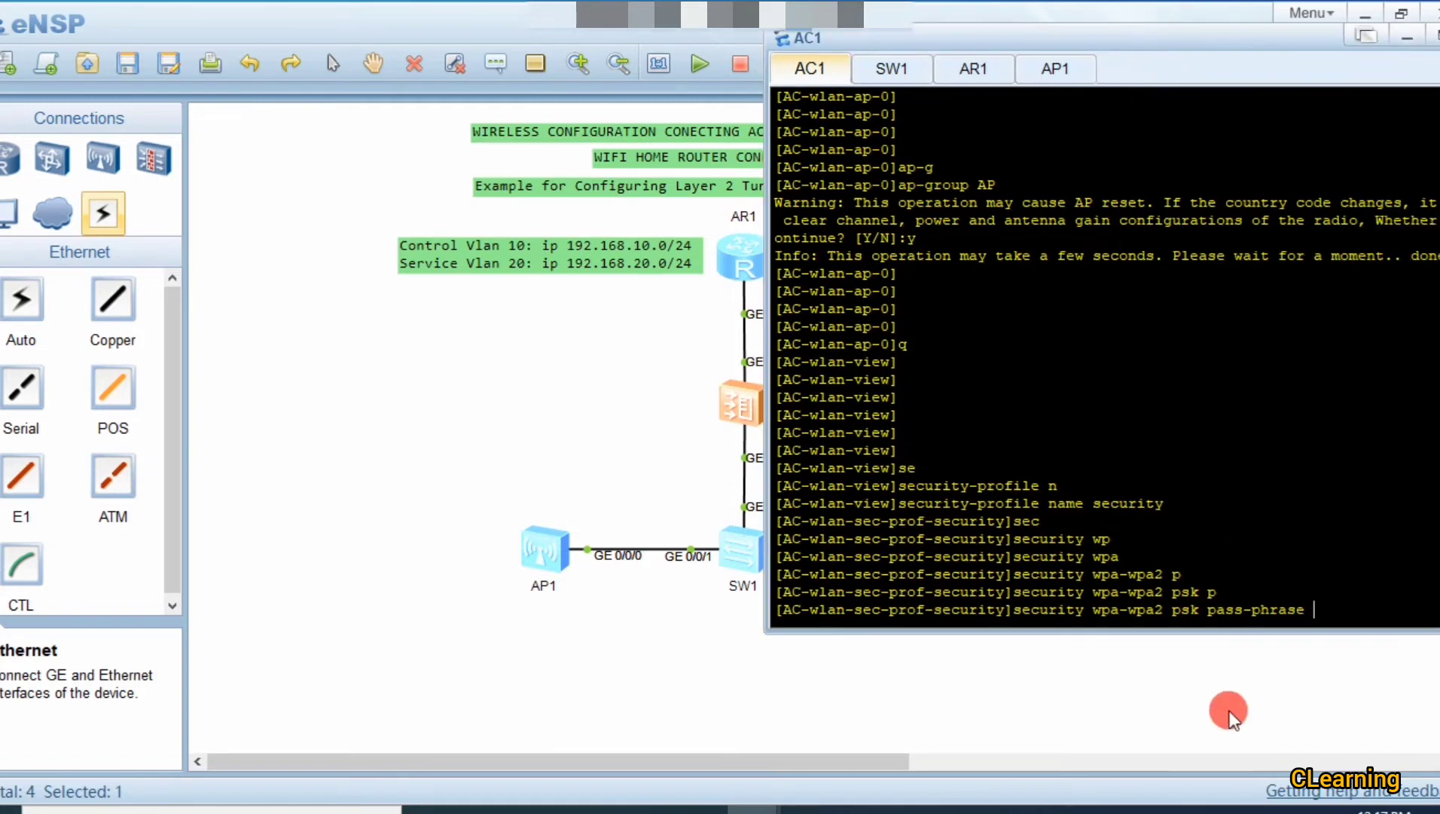
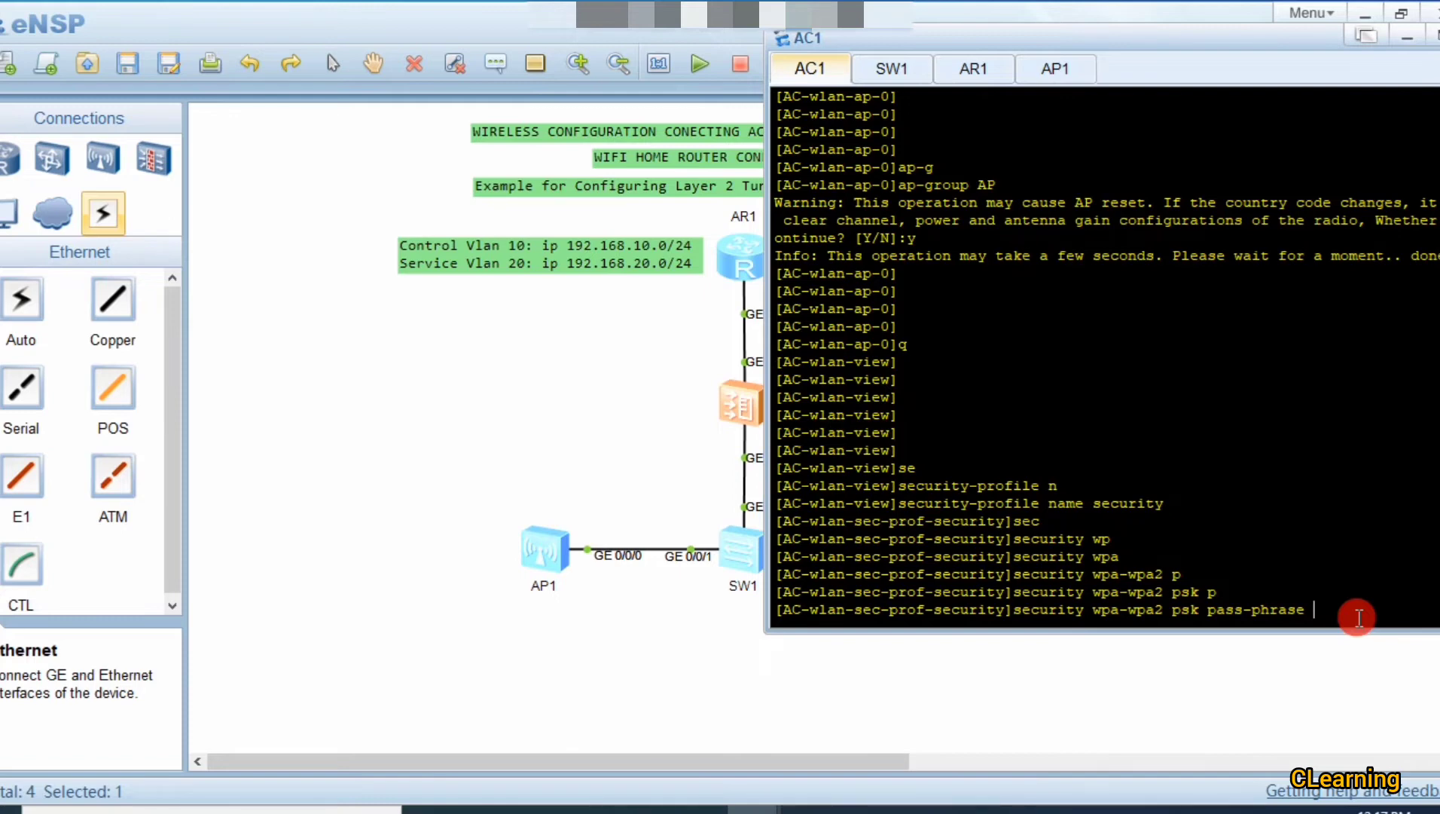
Step: Finish the security profile with WPA-WPA2 PSK pass-phrase and AES encryption, then return to WLAN view
text(huawei)
text(123)
text( a)
key(Tab)
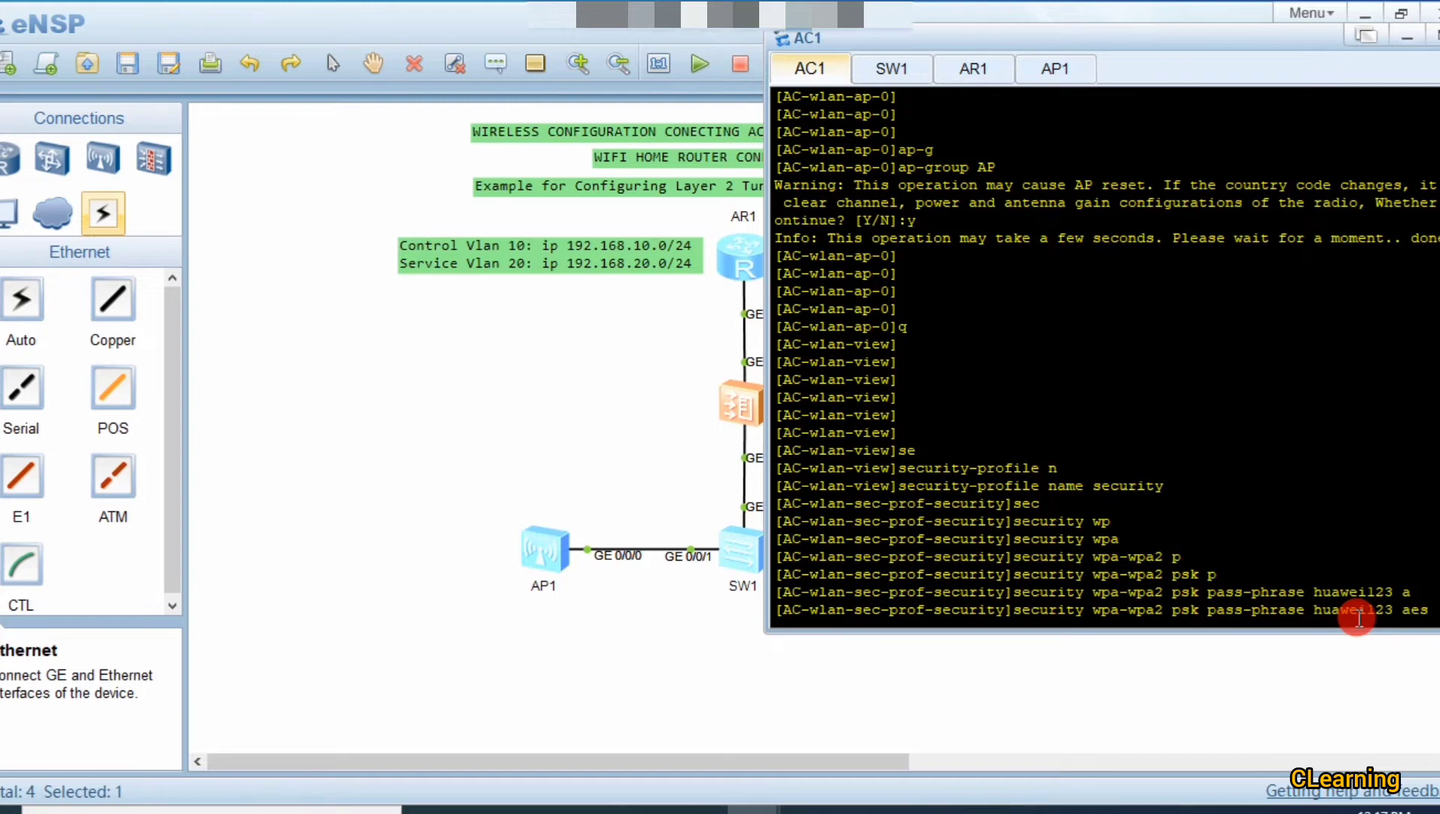
key(Return)
key(Return)
key(Return)
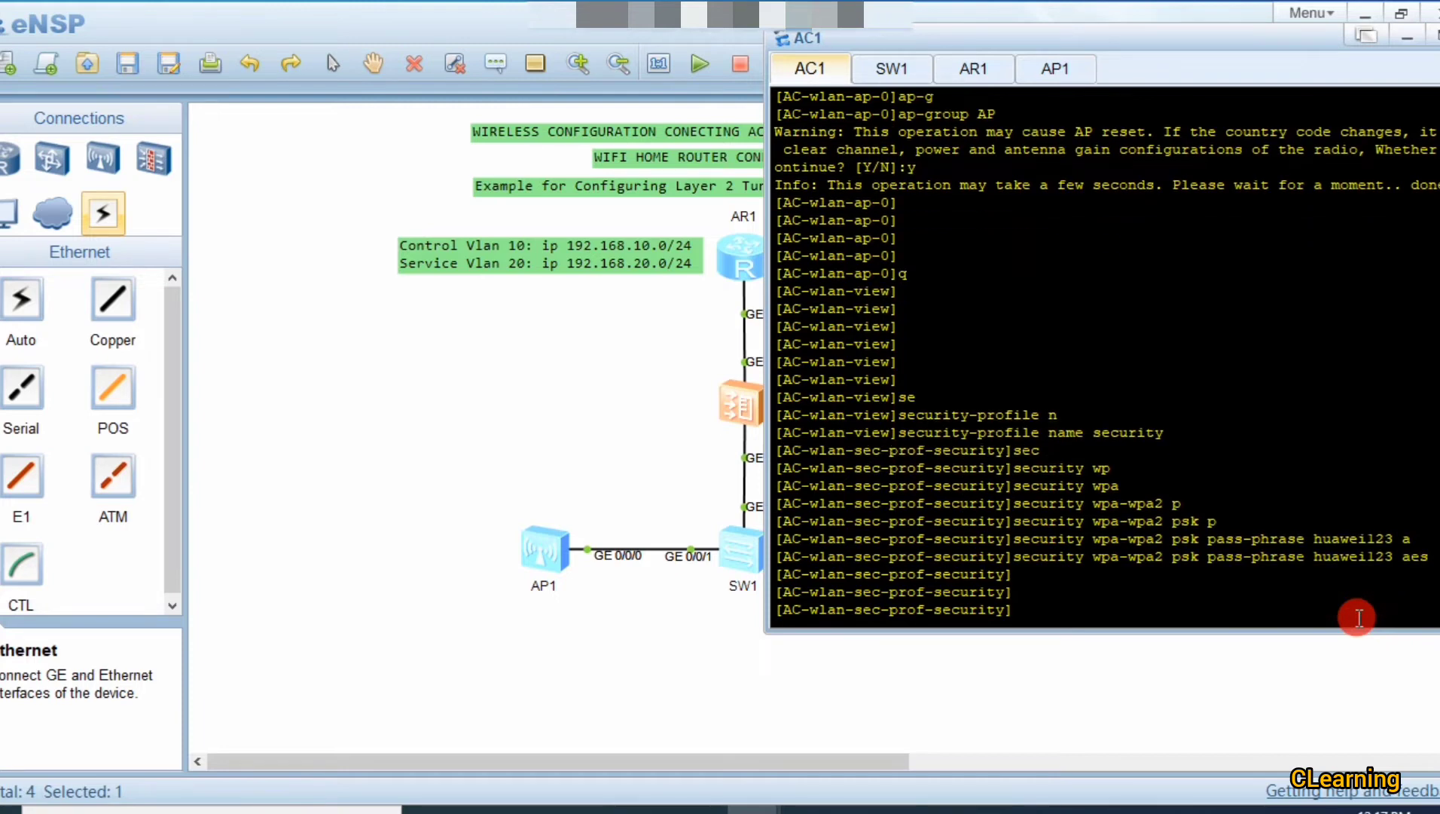
text(q)
key(Return)
key(Return)
key(Return)
key(Return)
key(Return)
key(Return)
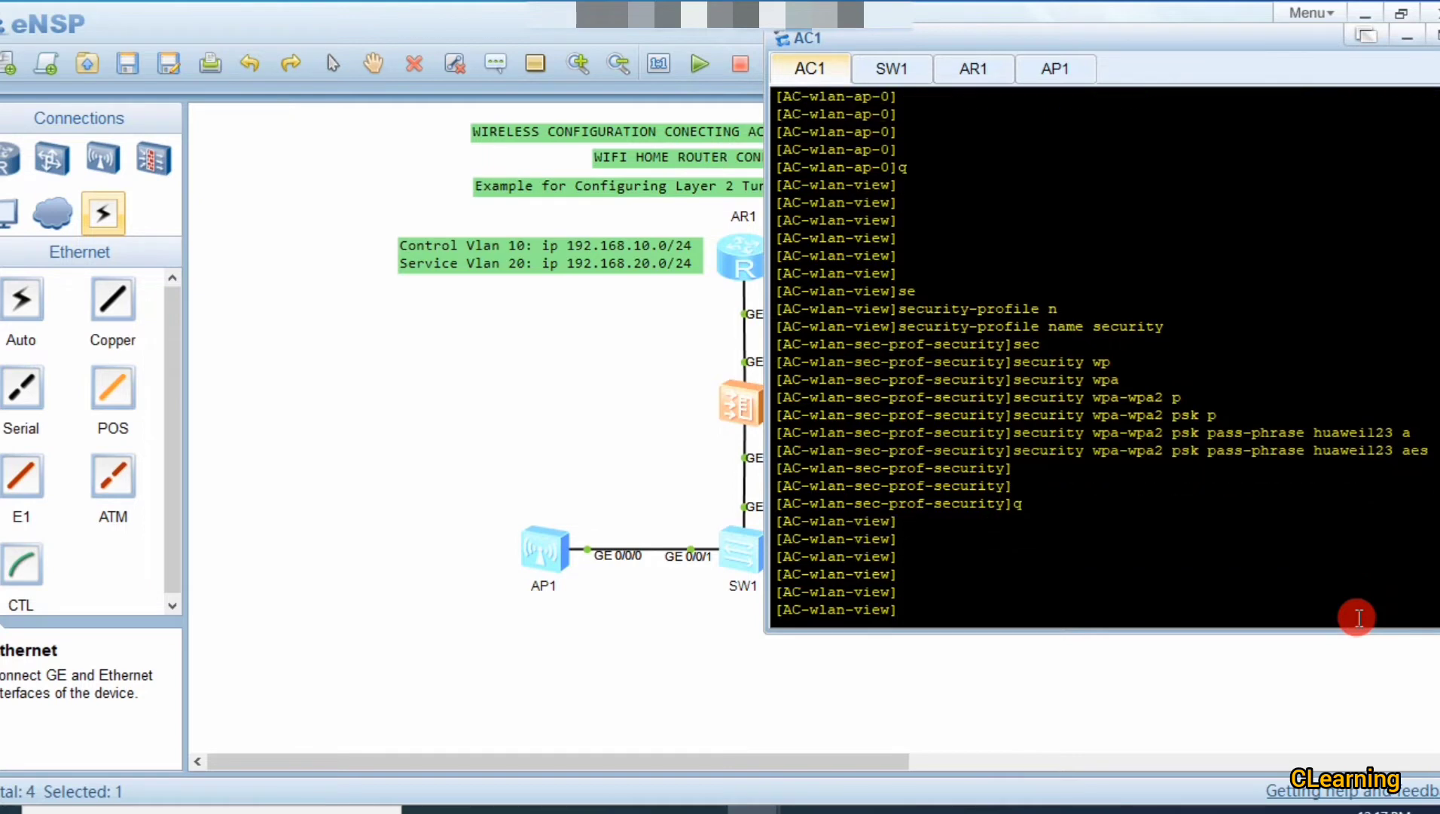
text(ss)
key(Tab)
Step: Create the SSID profile named ssid on AC1
text(n)
key(Tab)
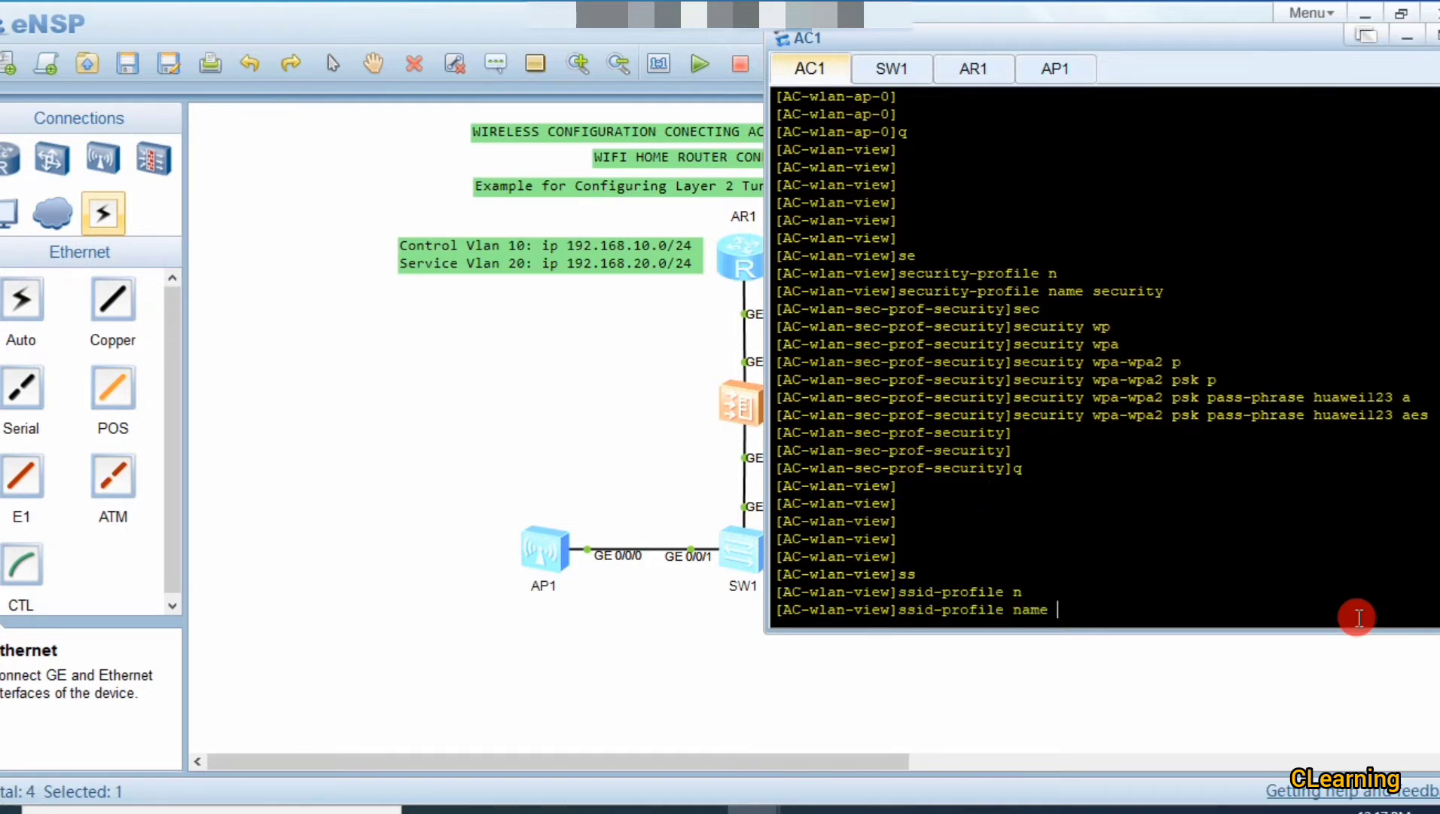
text(ssid)
key(Tab)
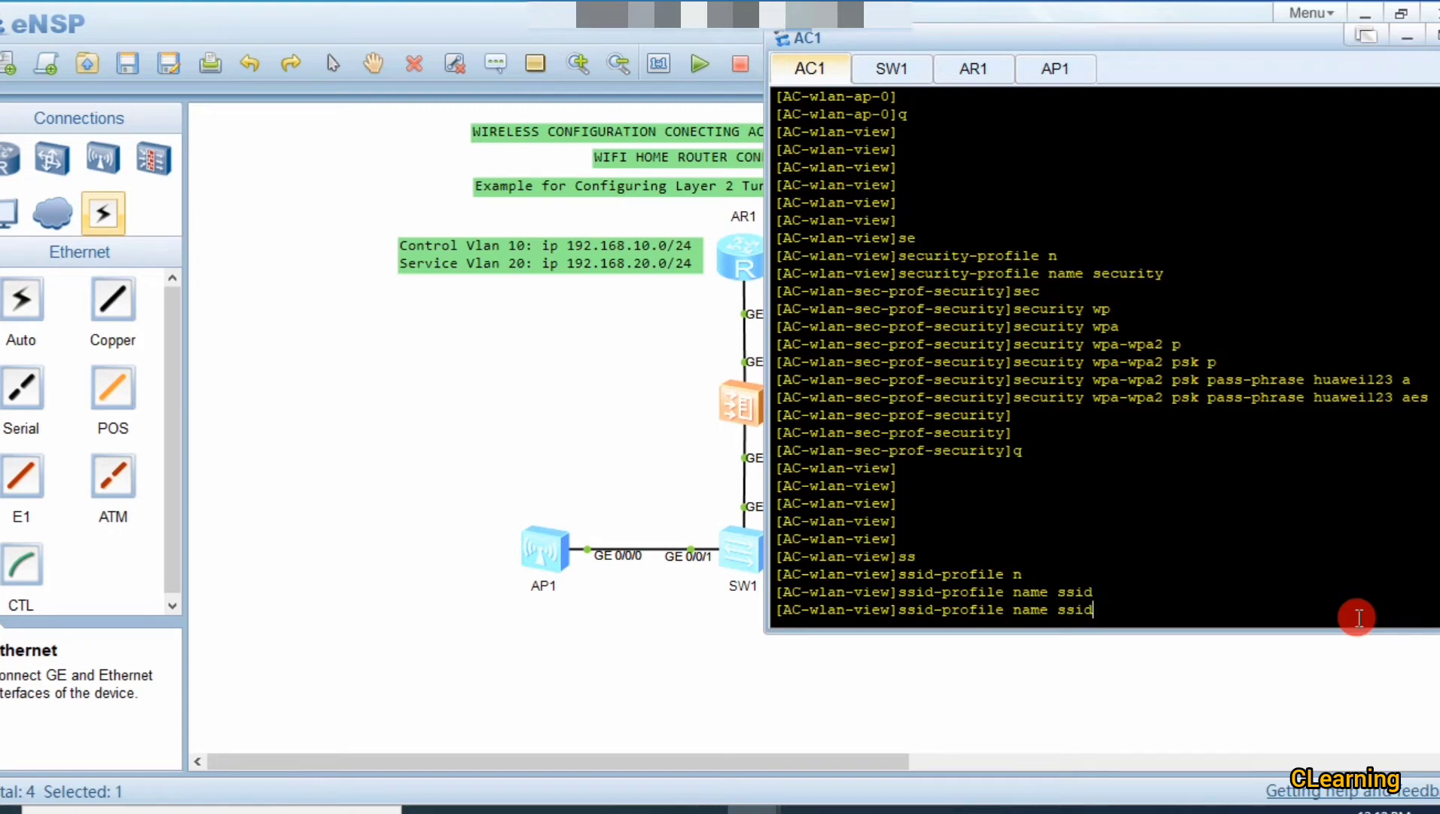
key(Return)
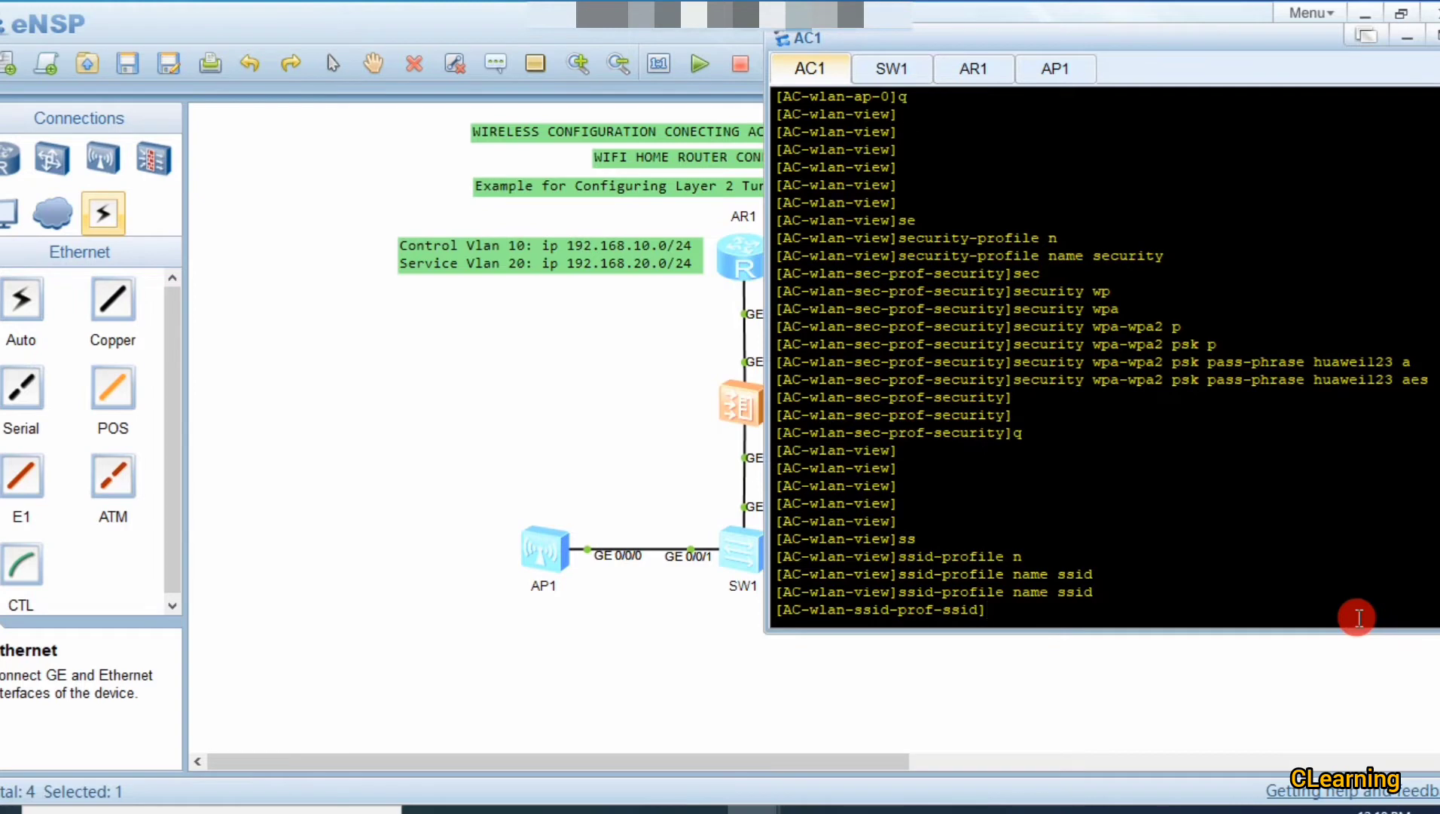
Step: Set the profile's SSID to employee and exit back to WLAN view
text(ss)
key(Tab)
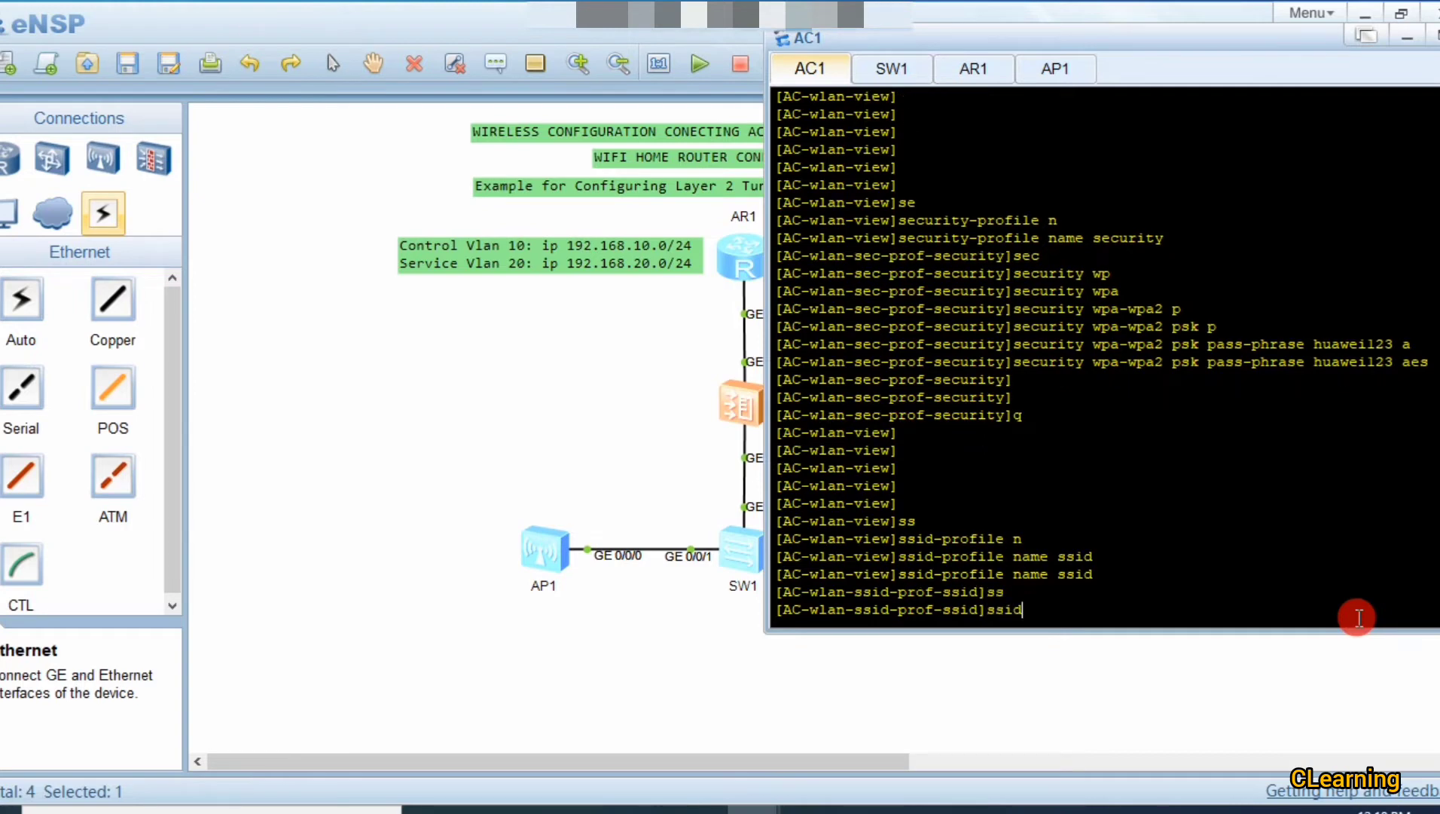
text(employee)
key(Return)
key(Return)
key(Return)
key(Return)
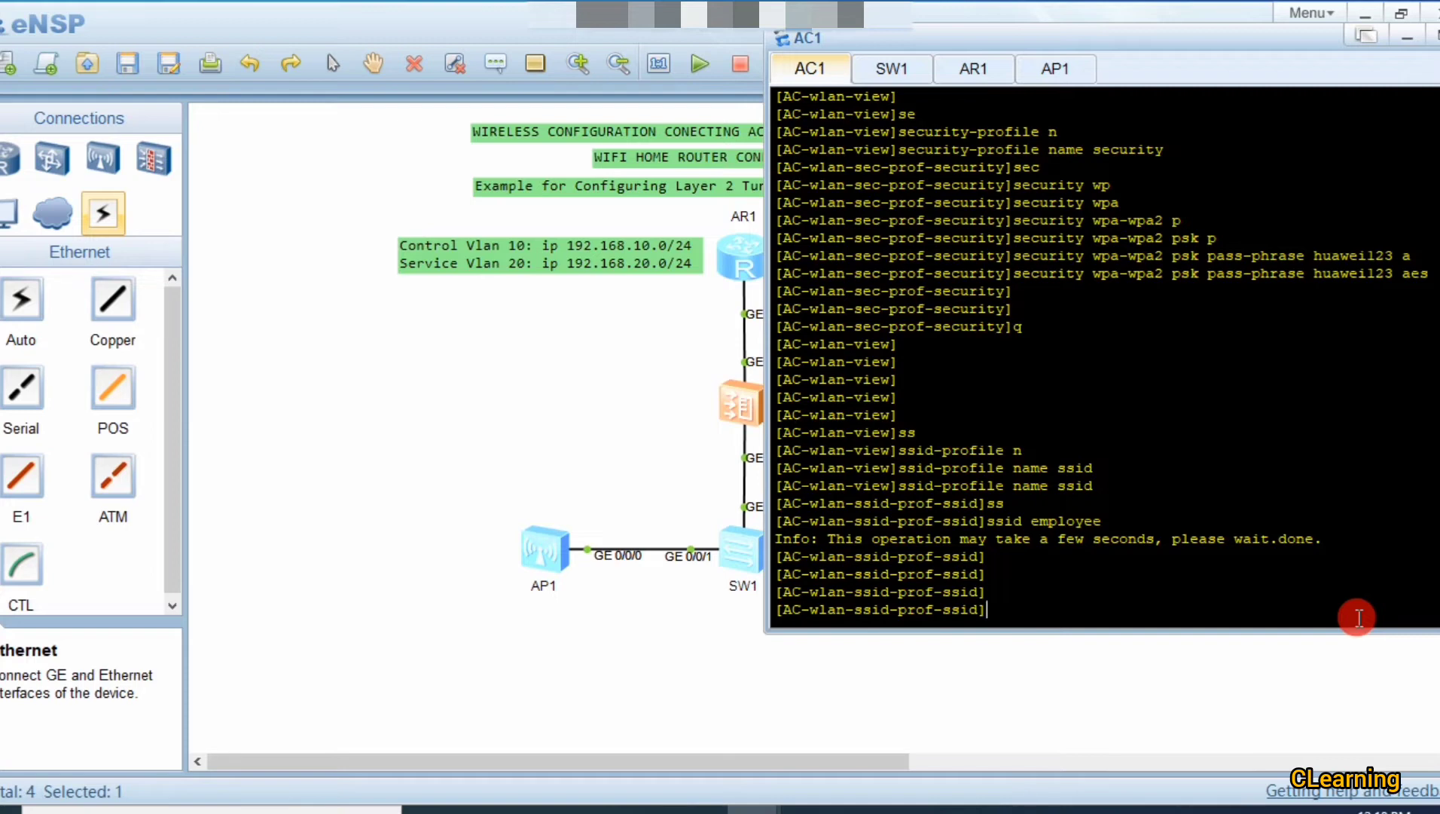
text(q)
key(Return)
key(Return)
key(Return)
key(Return)
key(Return)
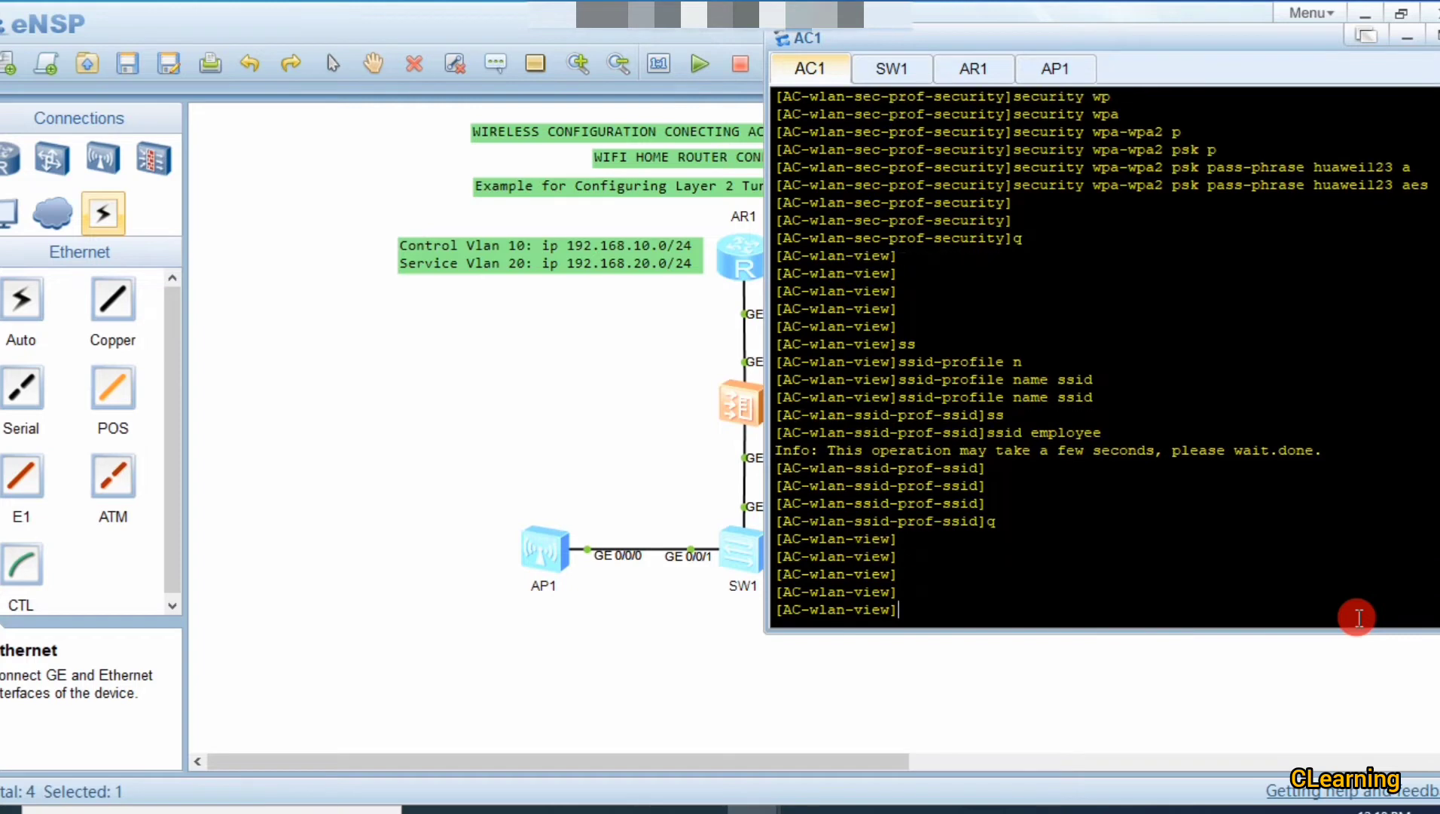
Step: Create the VAP profile named vap on AC1
text(v)
key(Tab)
key(Tab)
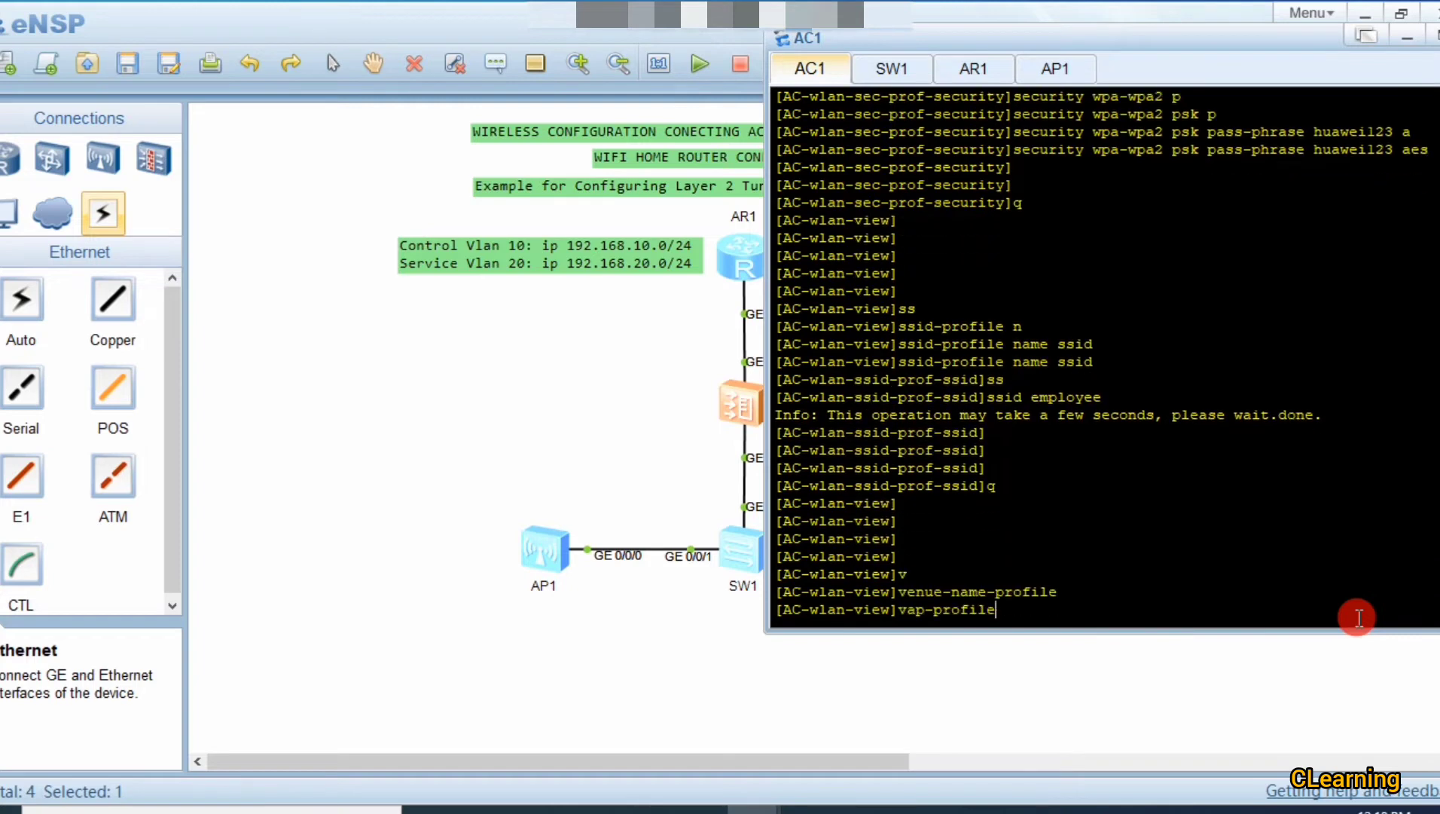
text(p)
key(Tab)
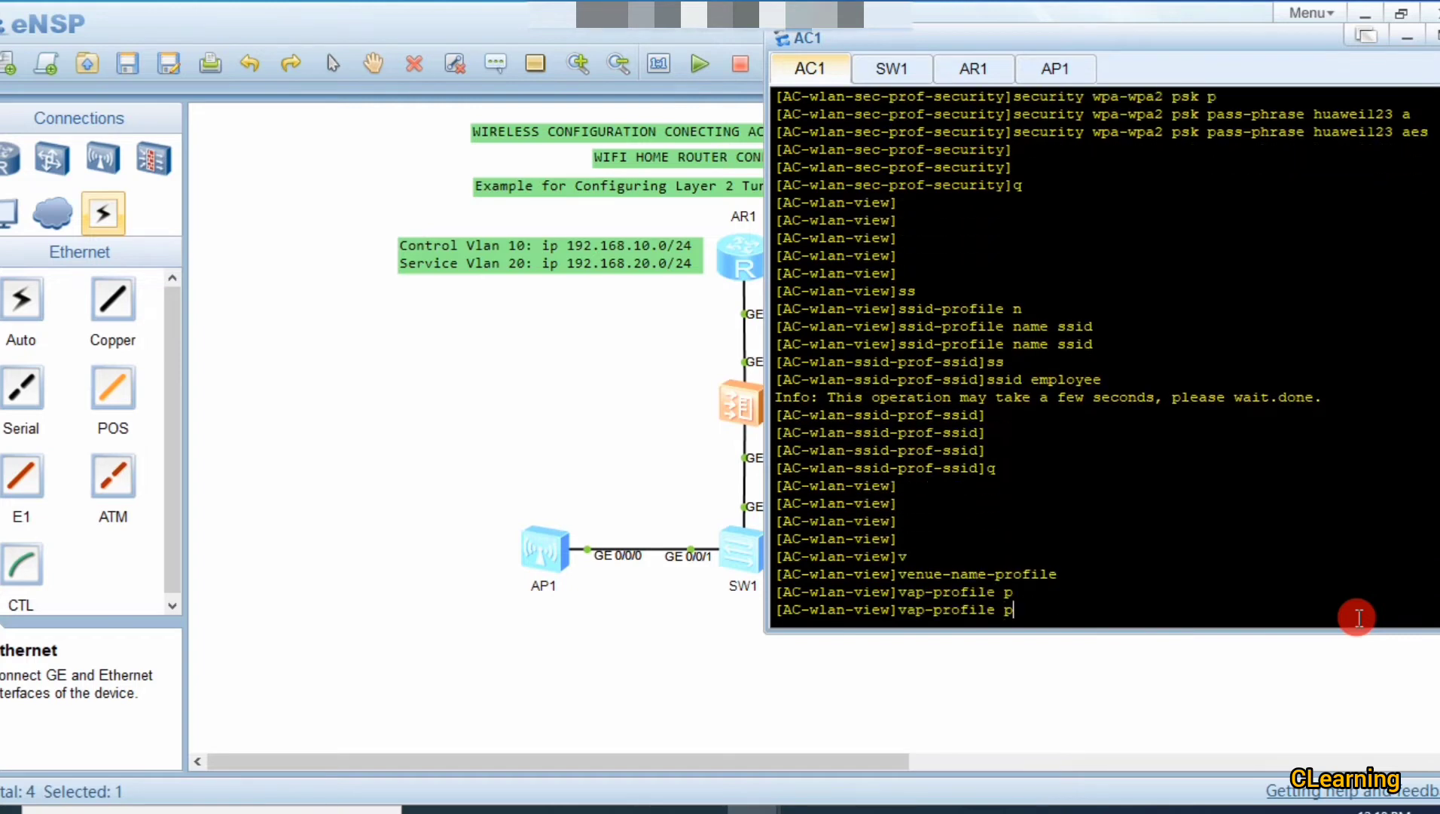
key(Tab)
key(BackSpace)
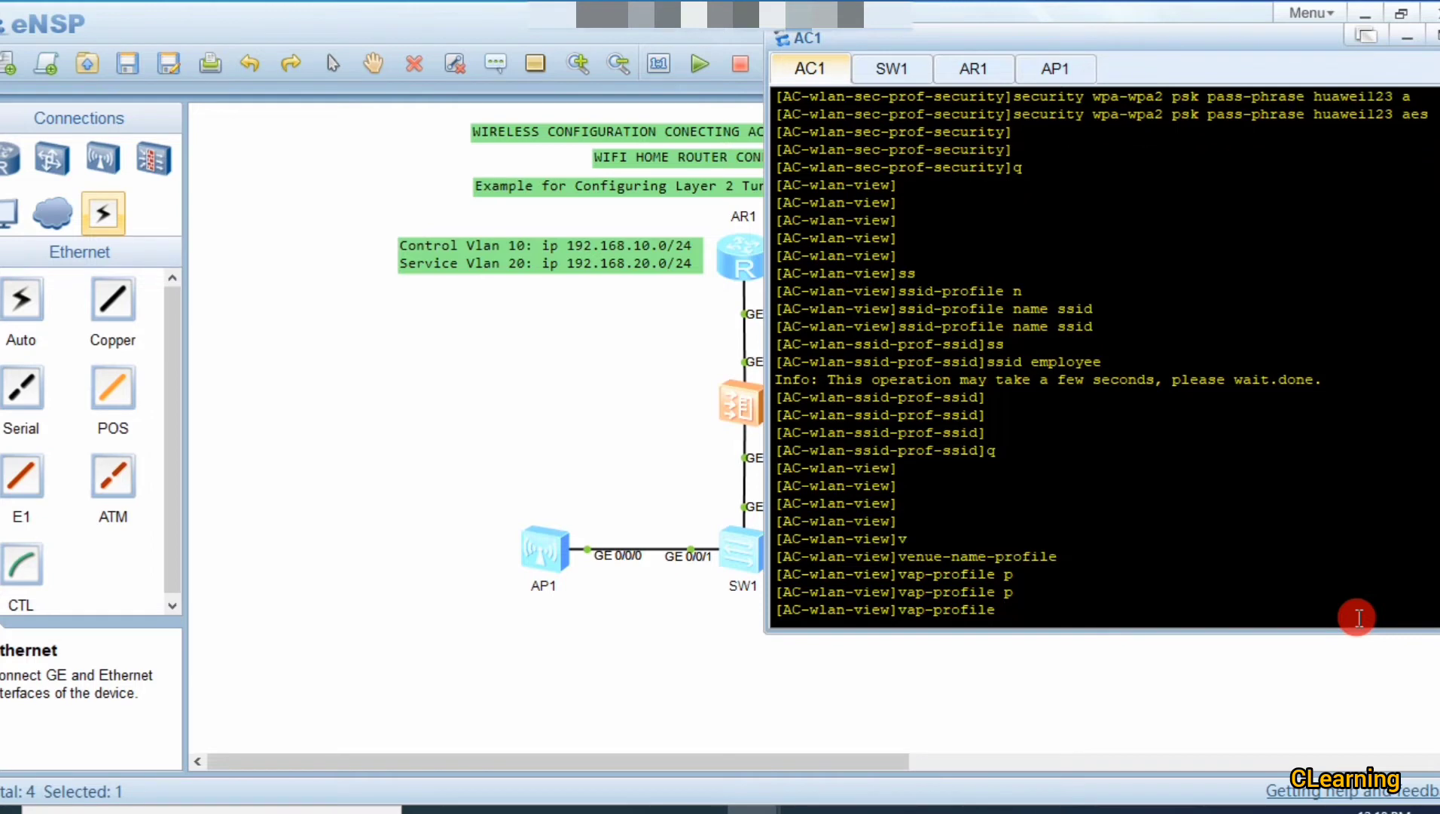
text(n)
key(Tab)
text(vap)
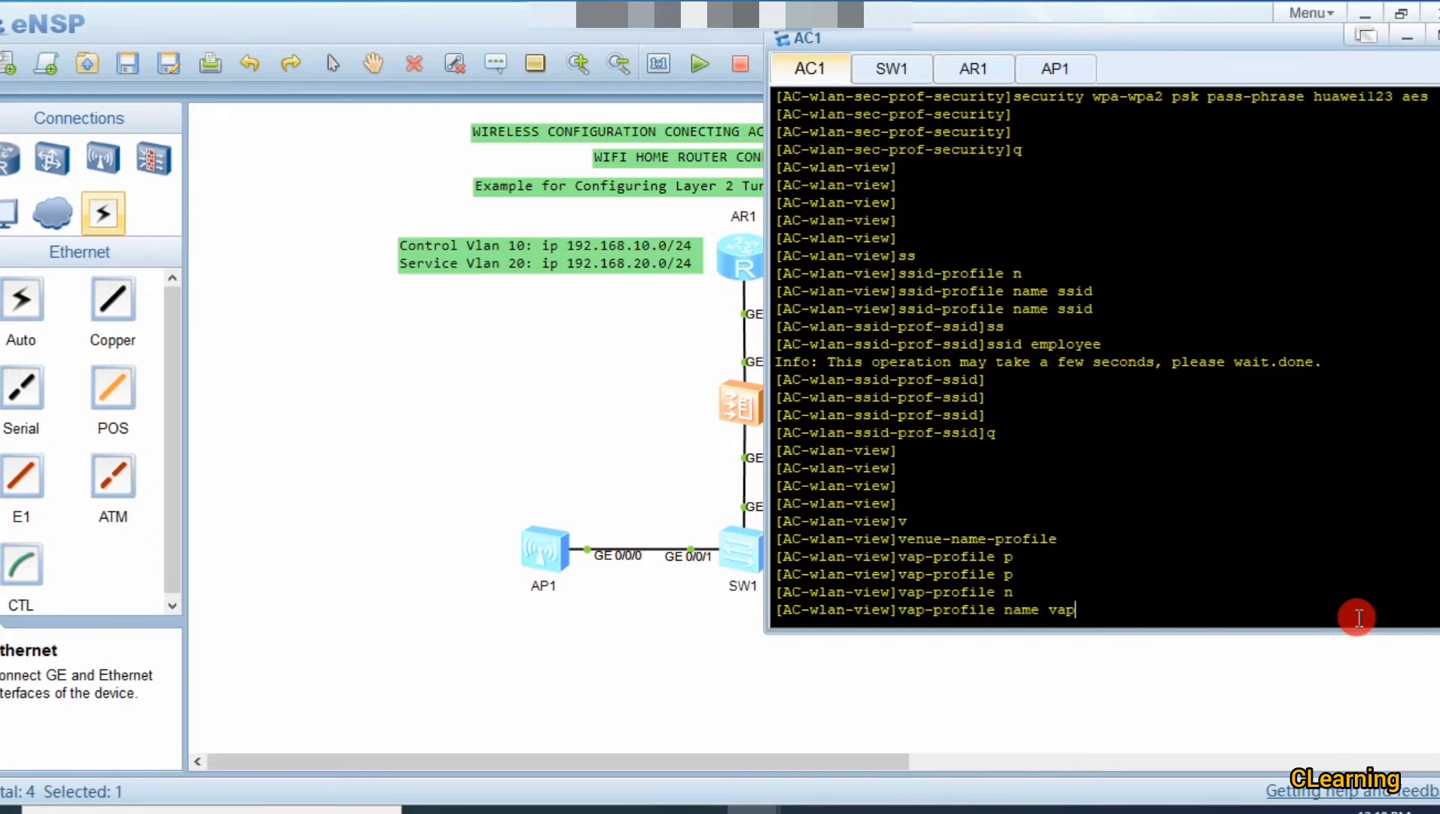
key(Tab)
key(Tab)
key(Return)
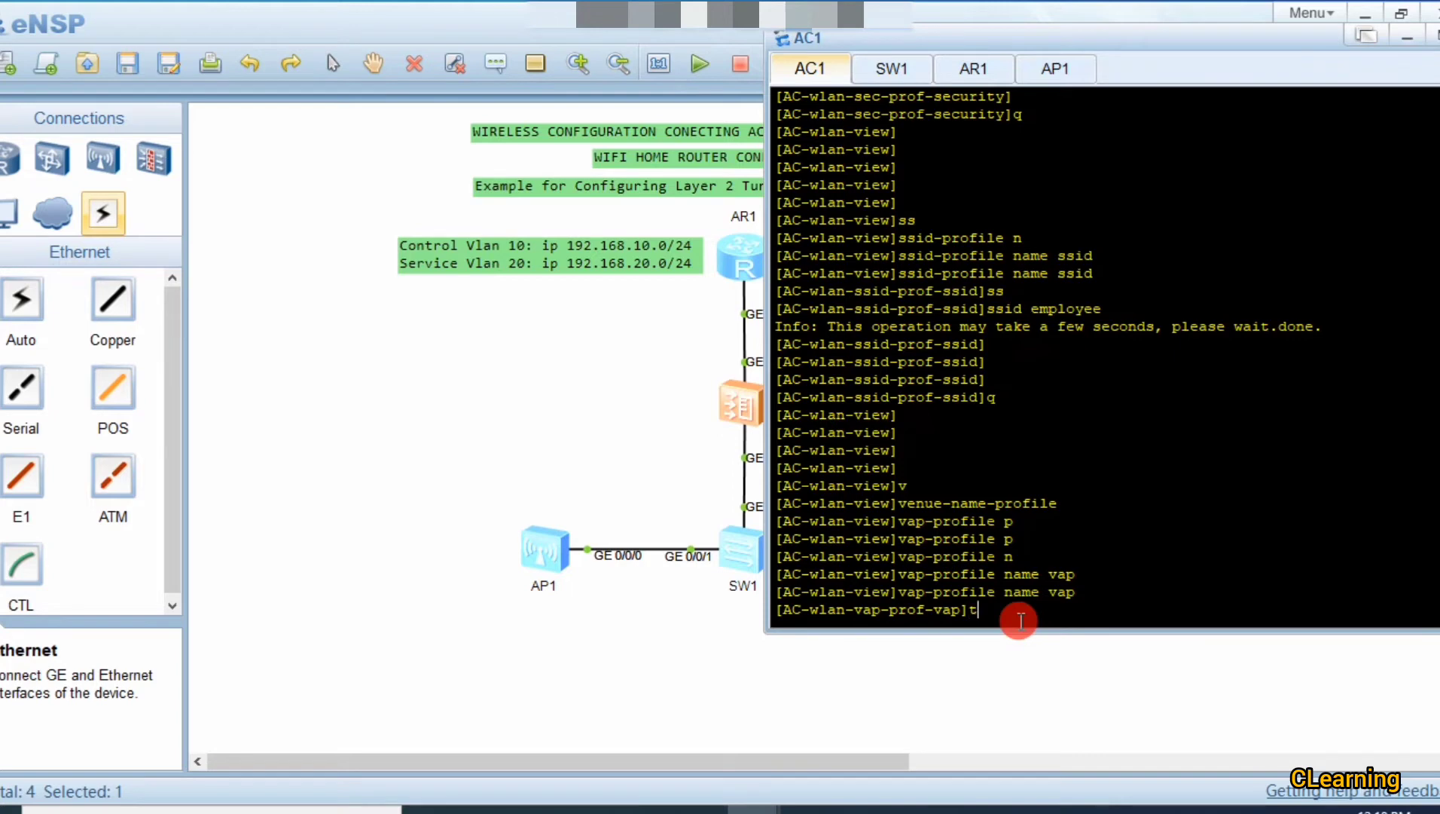
Step: Set the vap profile's forwarding mode to tunnel
text(f)
key(Tab)
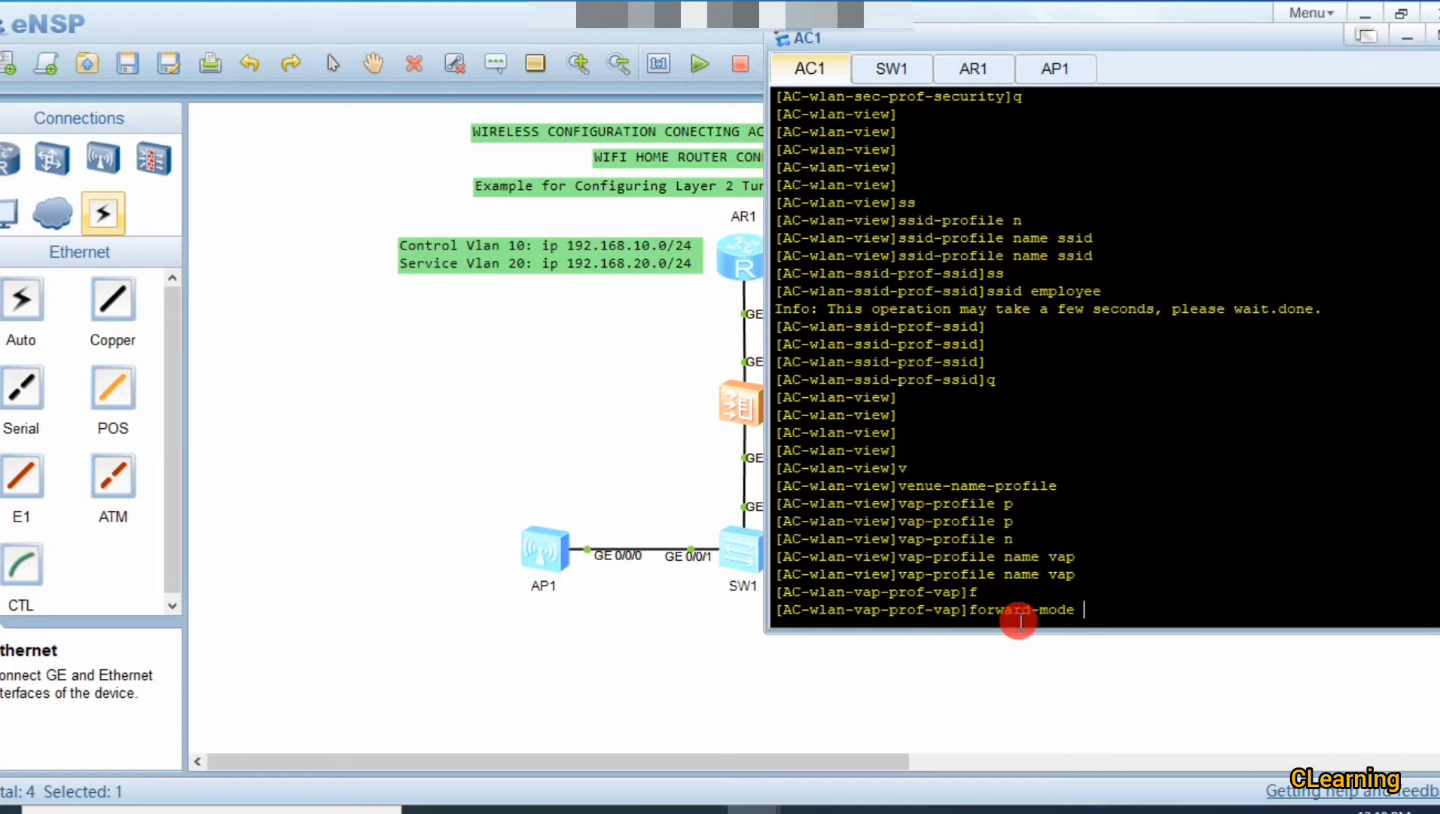
text(t)
key(Tab)
key(Return)
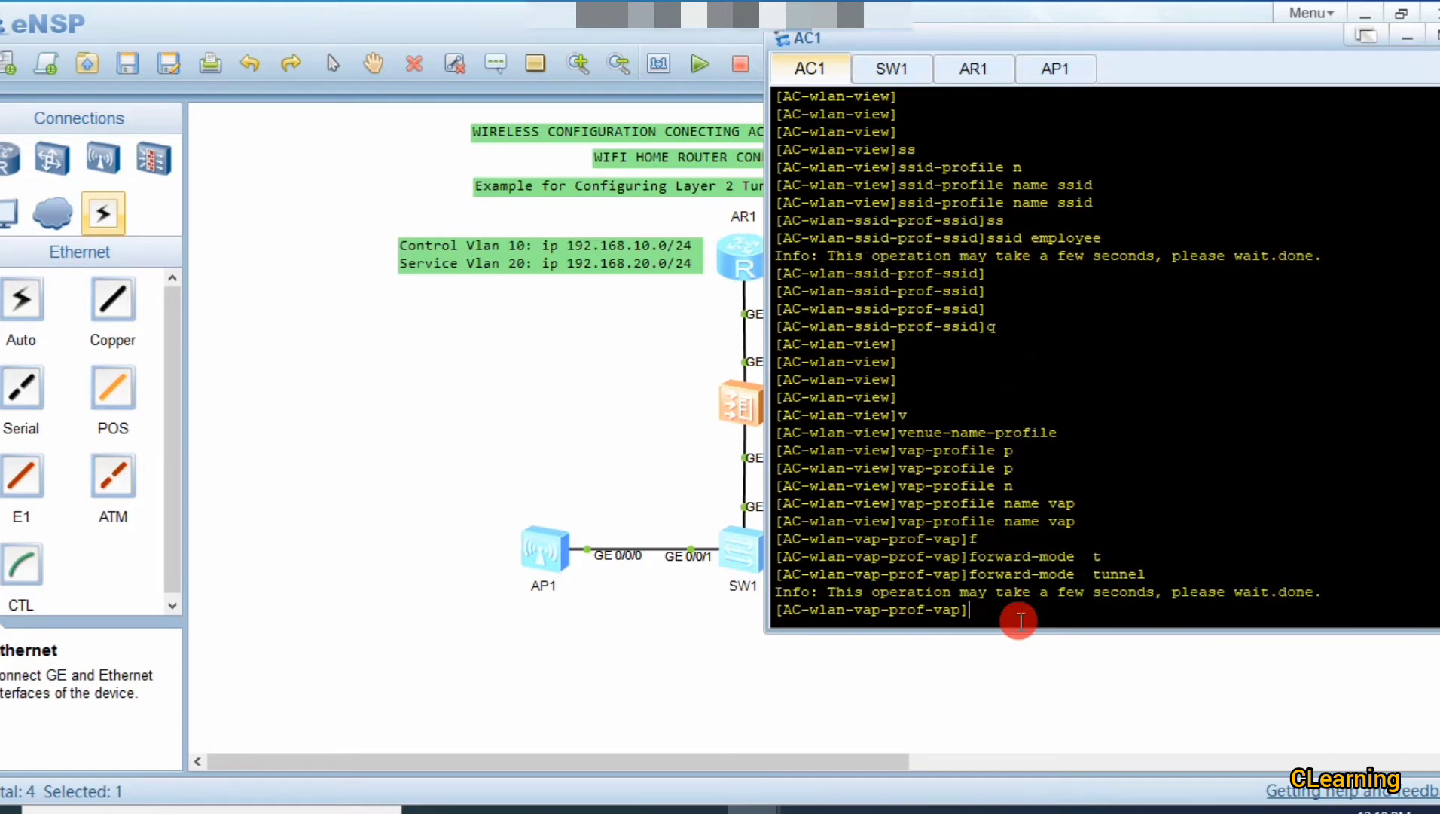
key(Return)
key(Return)
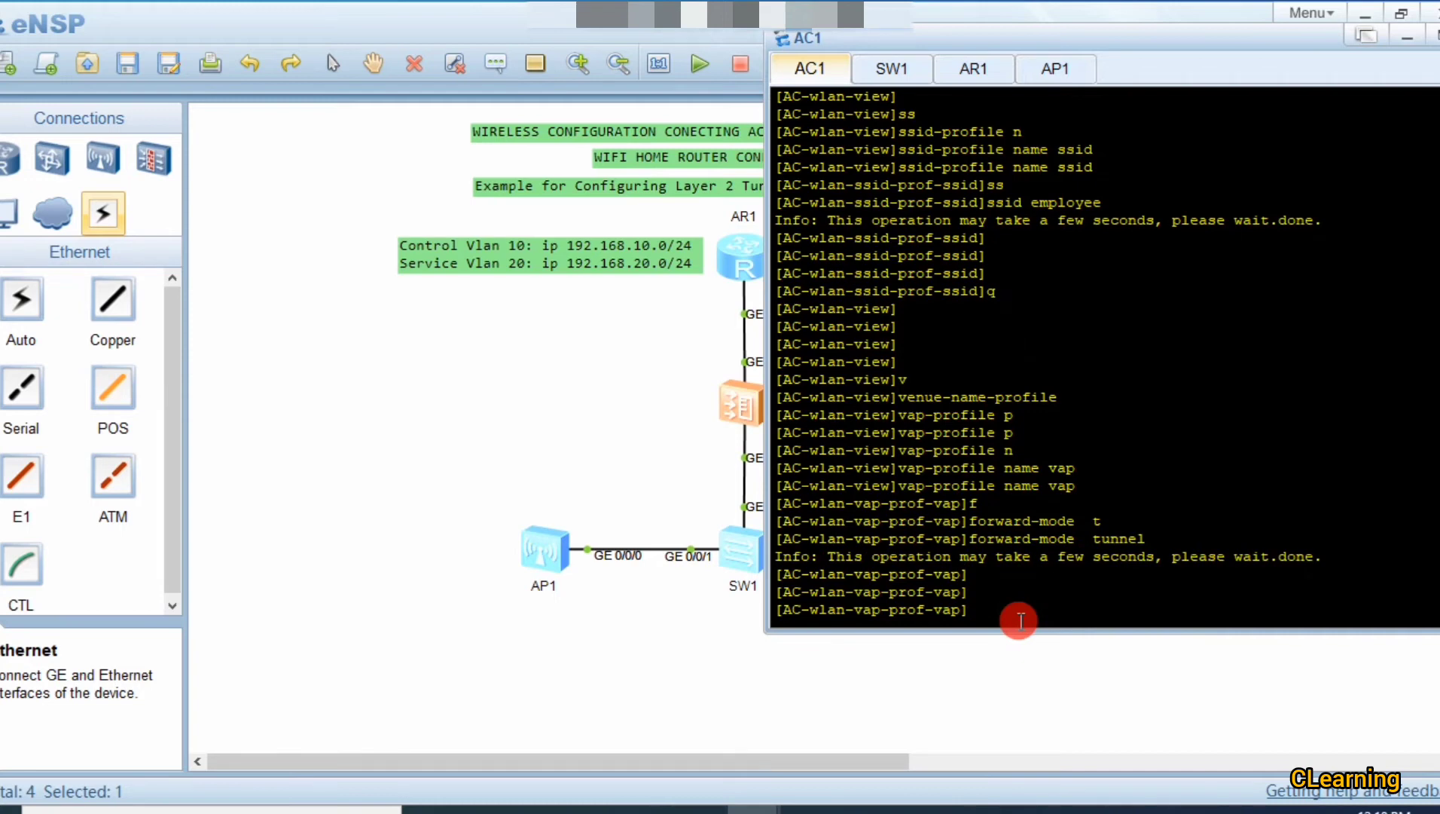
text(se)
key(Tab)
Step: Assign service VLAN 20 to the vap profile with service-vlan vlan-id 20
key(Tab)
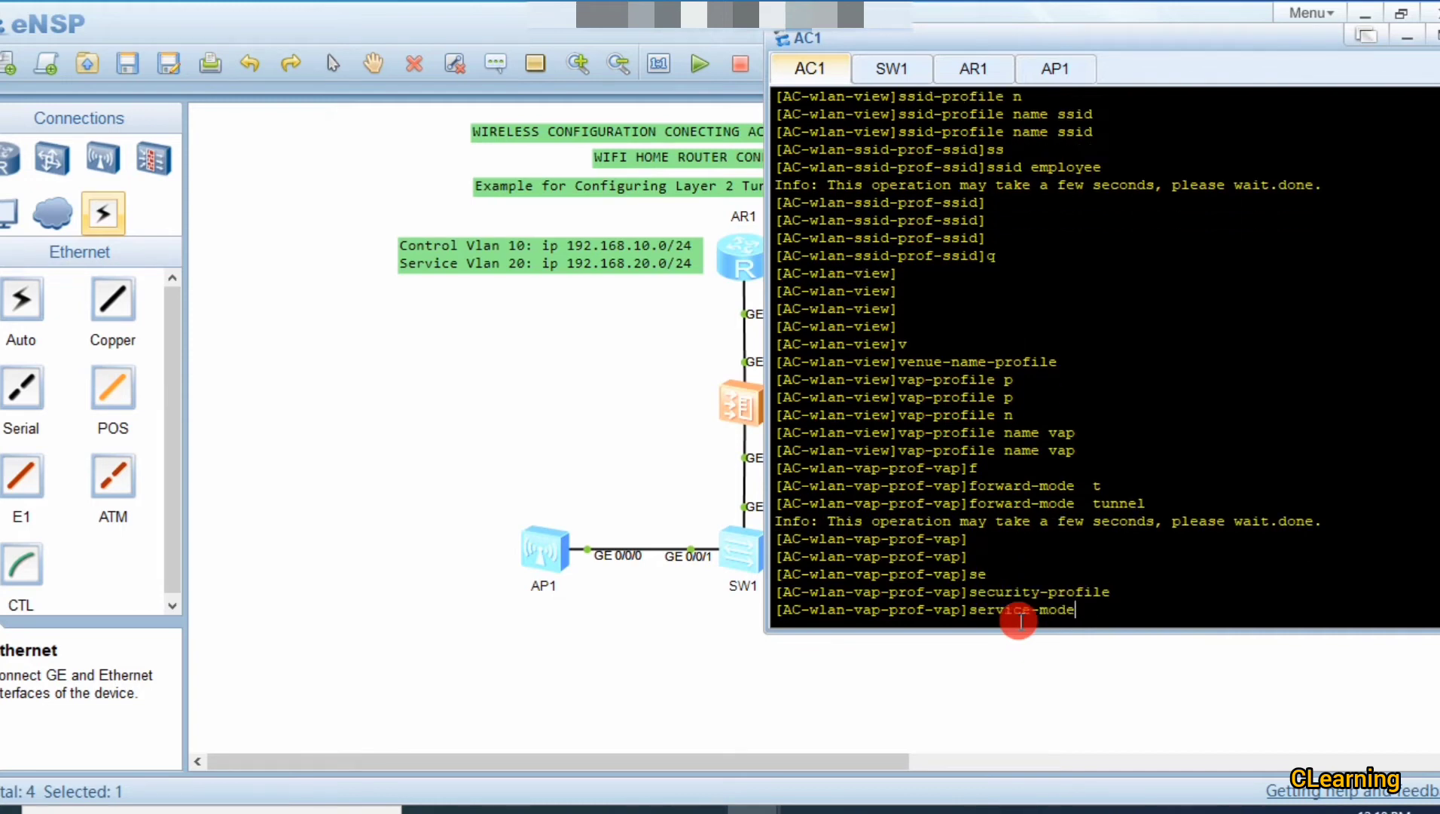
key(Tab)
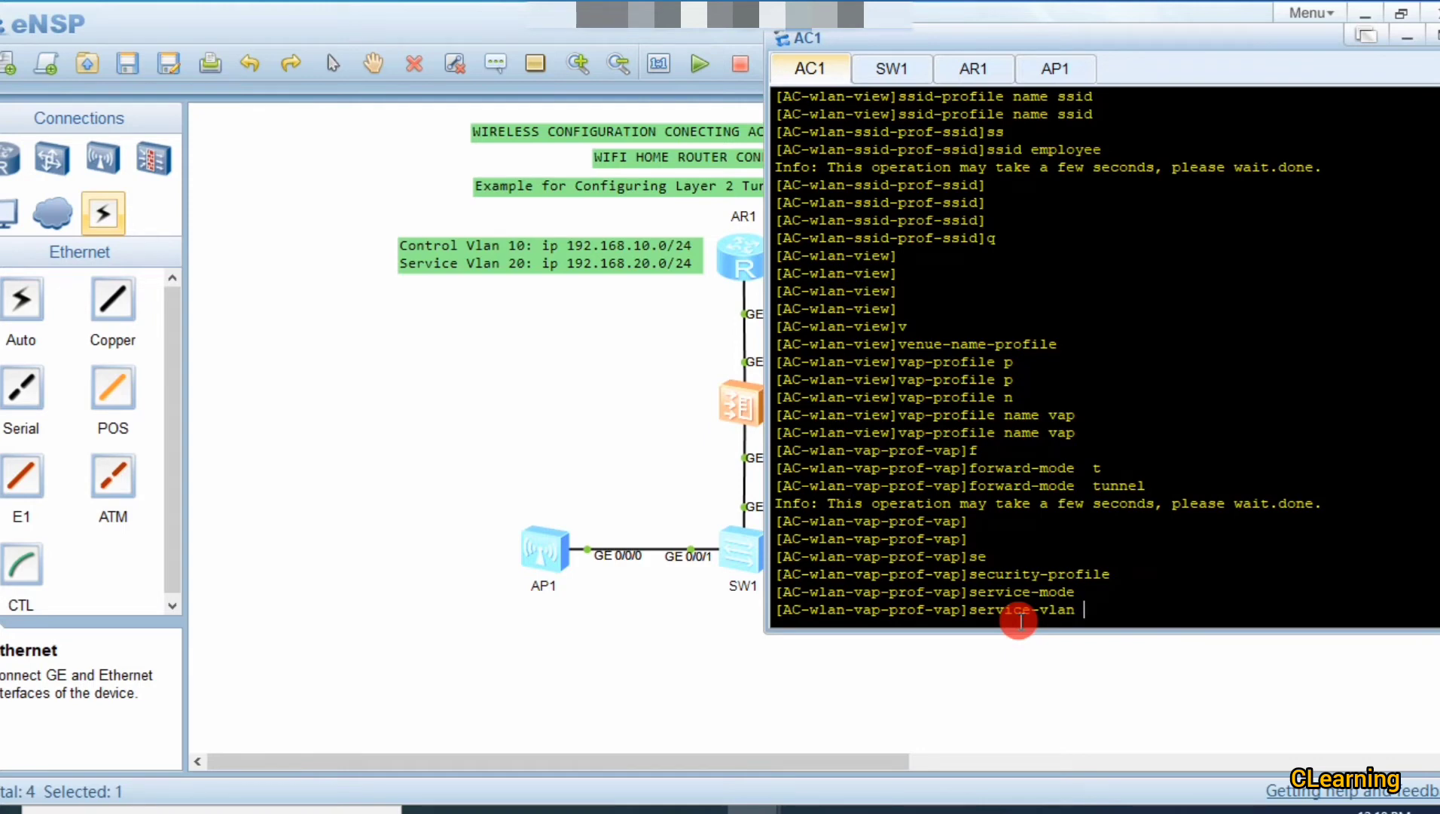
text(v)
key(Tab)
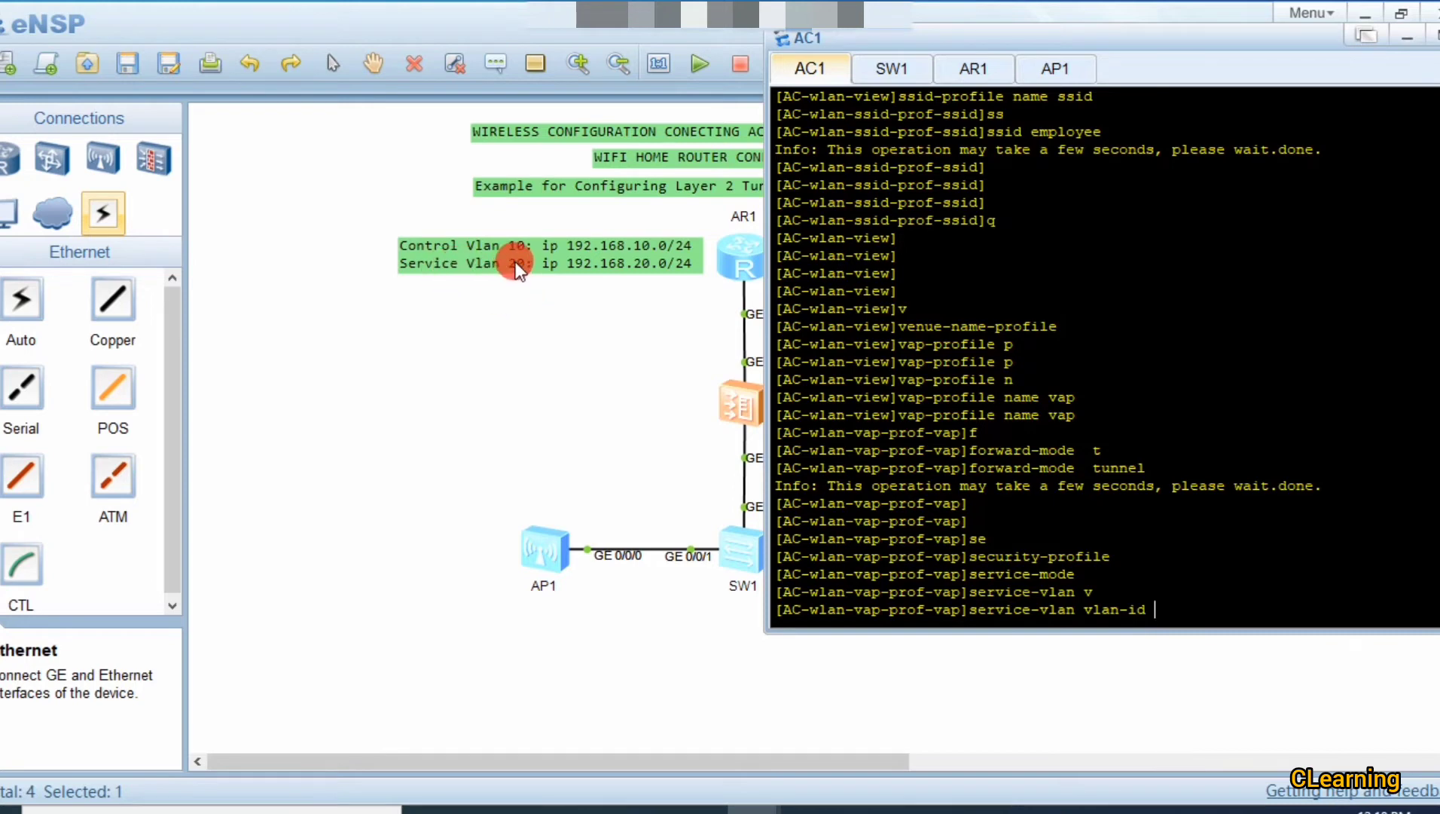
text(20)
key(Return)
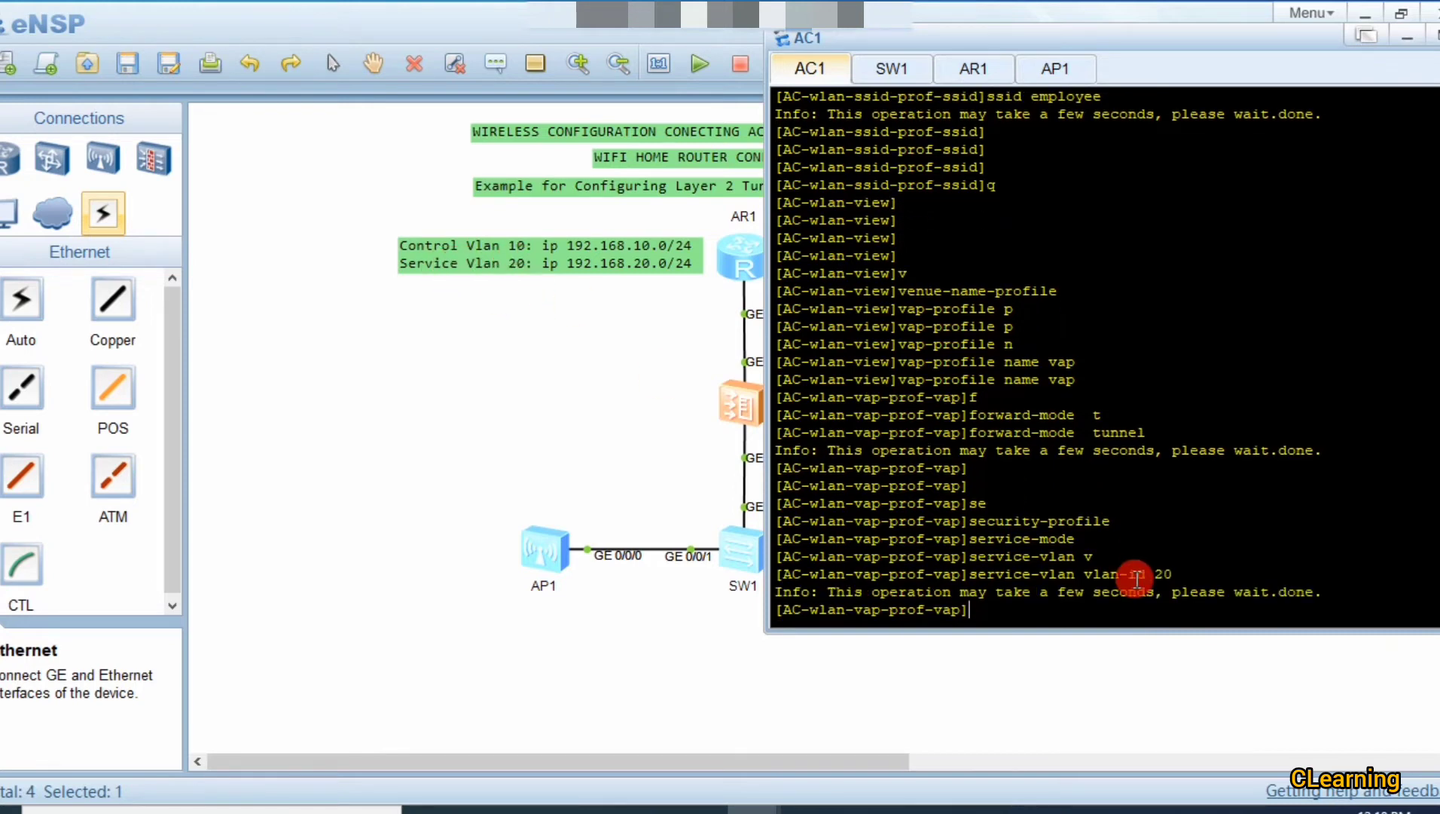
key(Return)
key(Return)
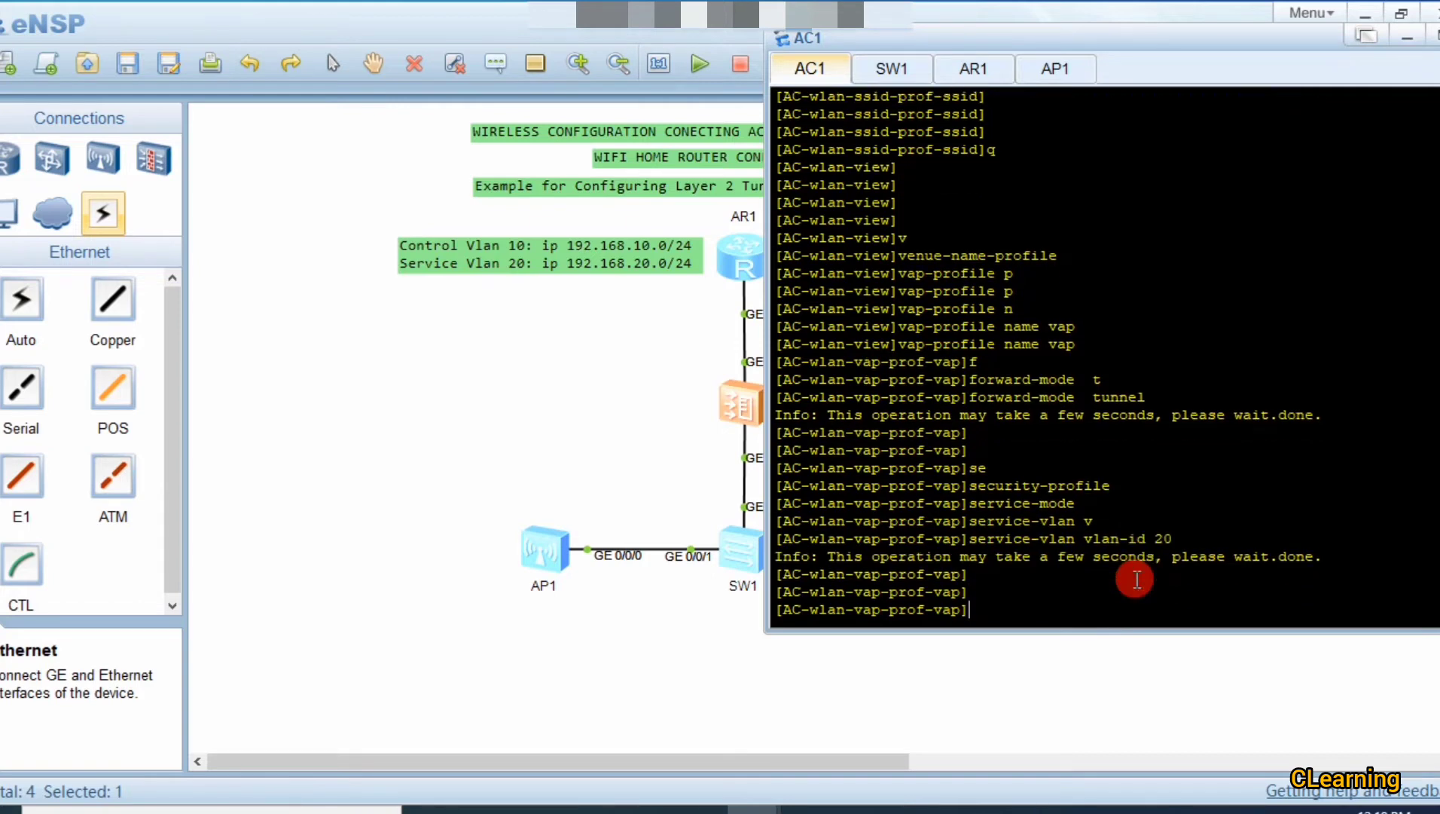
Step: Begin entering the security-profile command to bind profile security
text(se)
key(Tab)
key(Tab)
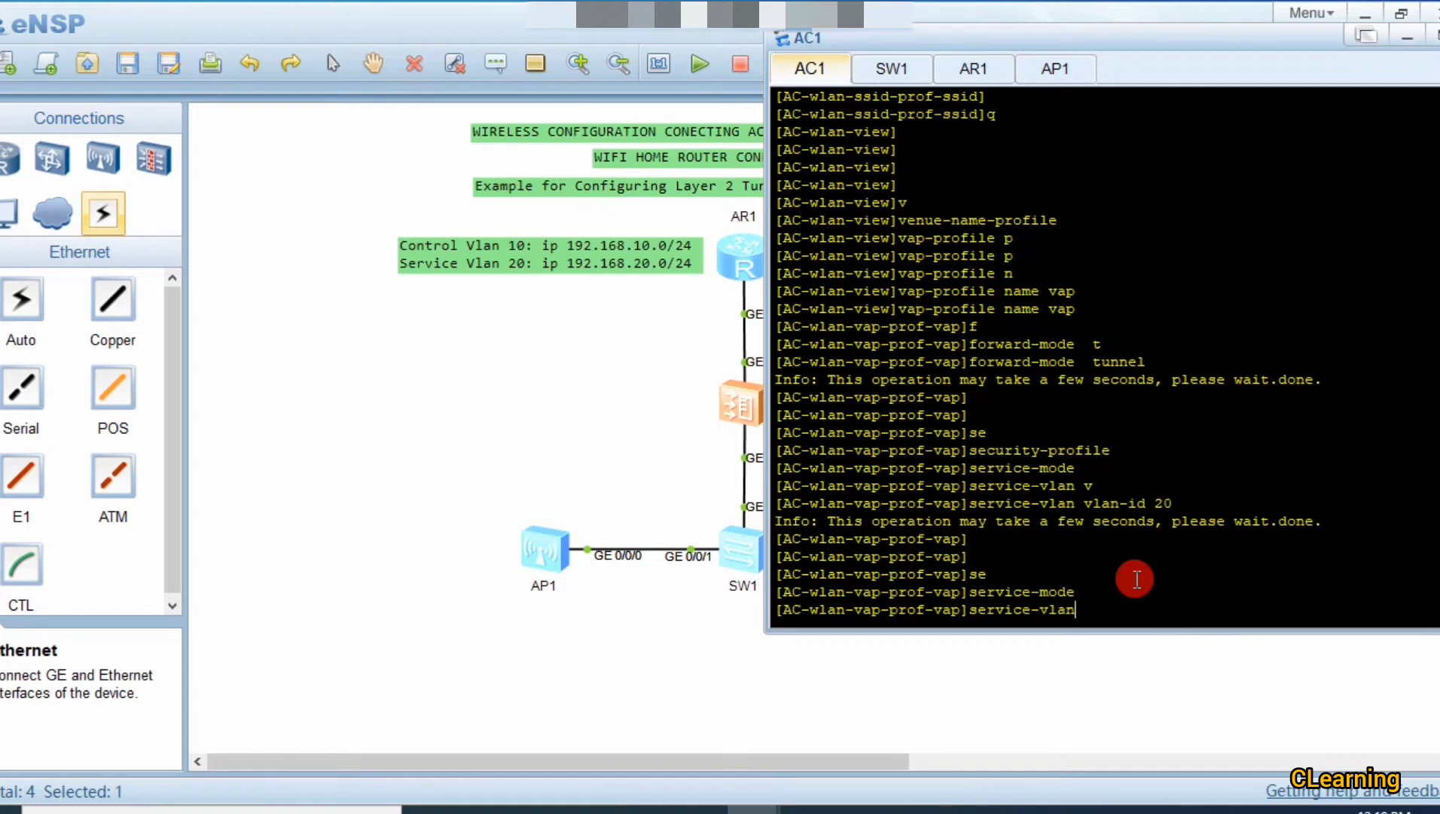
key(BackSpace)
key(BackSpace)
key(BackSpace)
key(BackSpace)
key(BackSpace)
key(BackSpace)
key(BackSpace)
key(BackSpace)
key(BackSpace)
key(BackSpace)
text(c)
key(Tab)
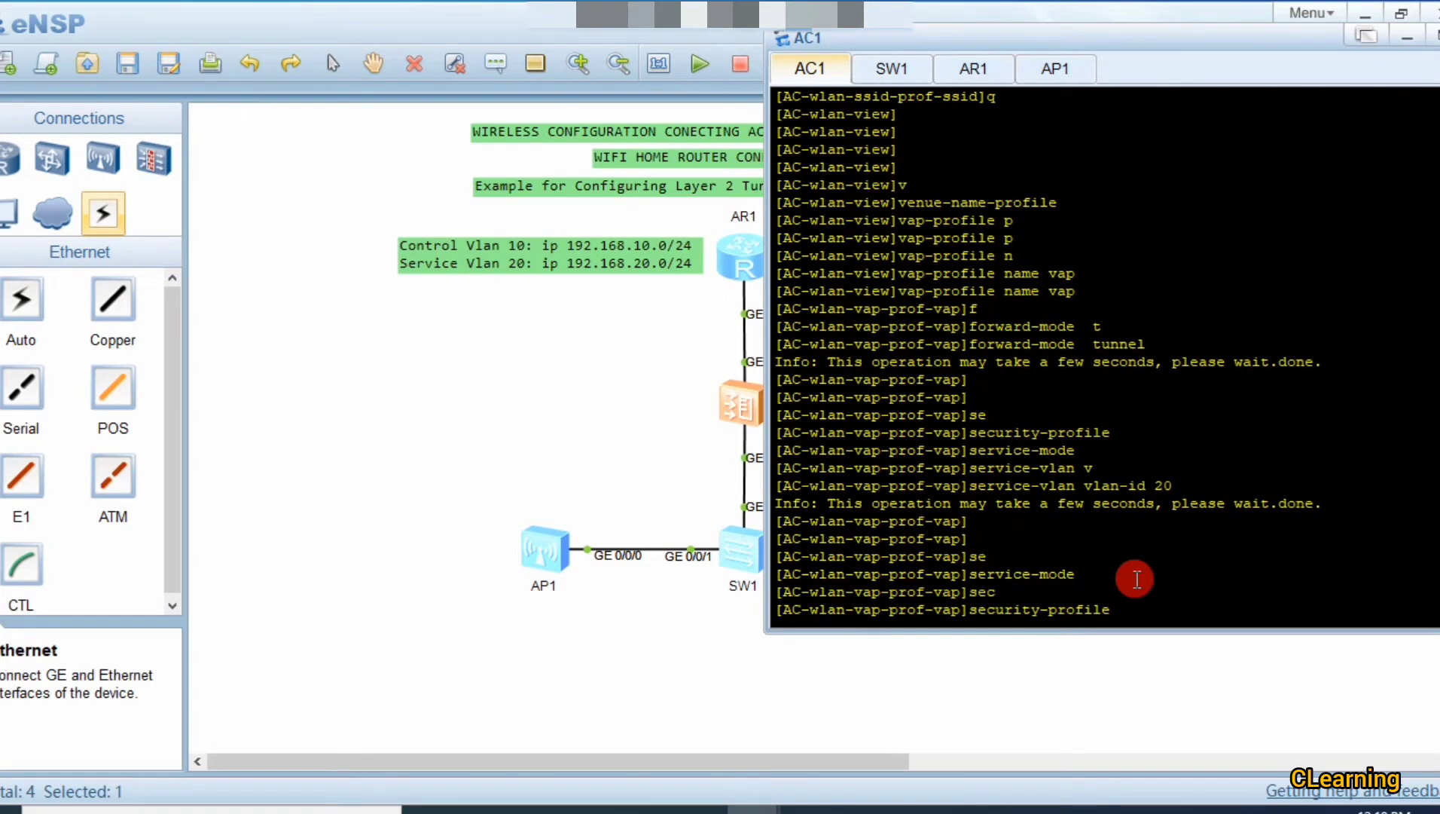
text(secu)
Step: Bind security profile security to the vap profile
text(rity)
scroll(1135, 579, up, 8)
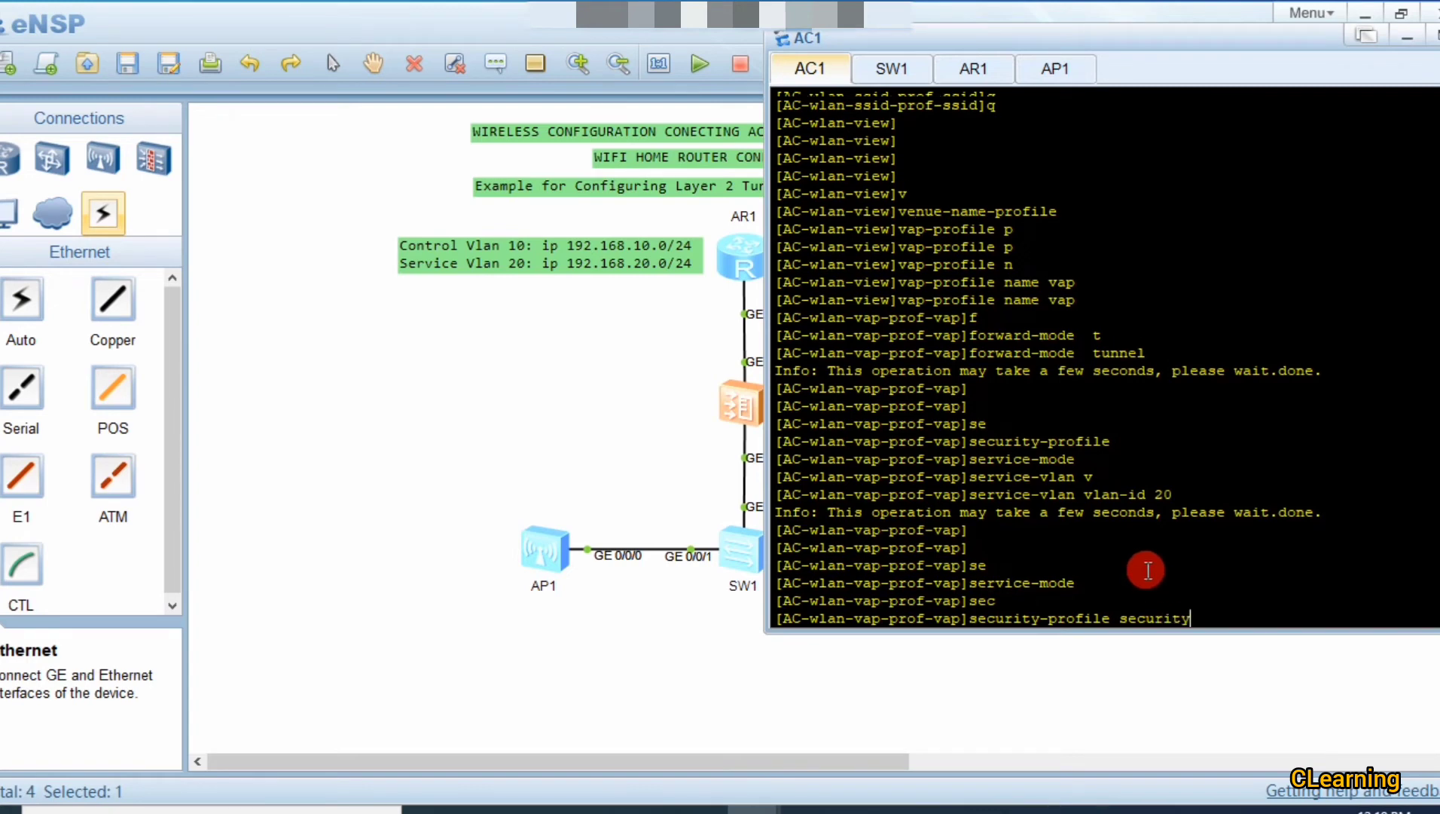
scroll(1126, 553, up, 2)
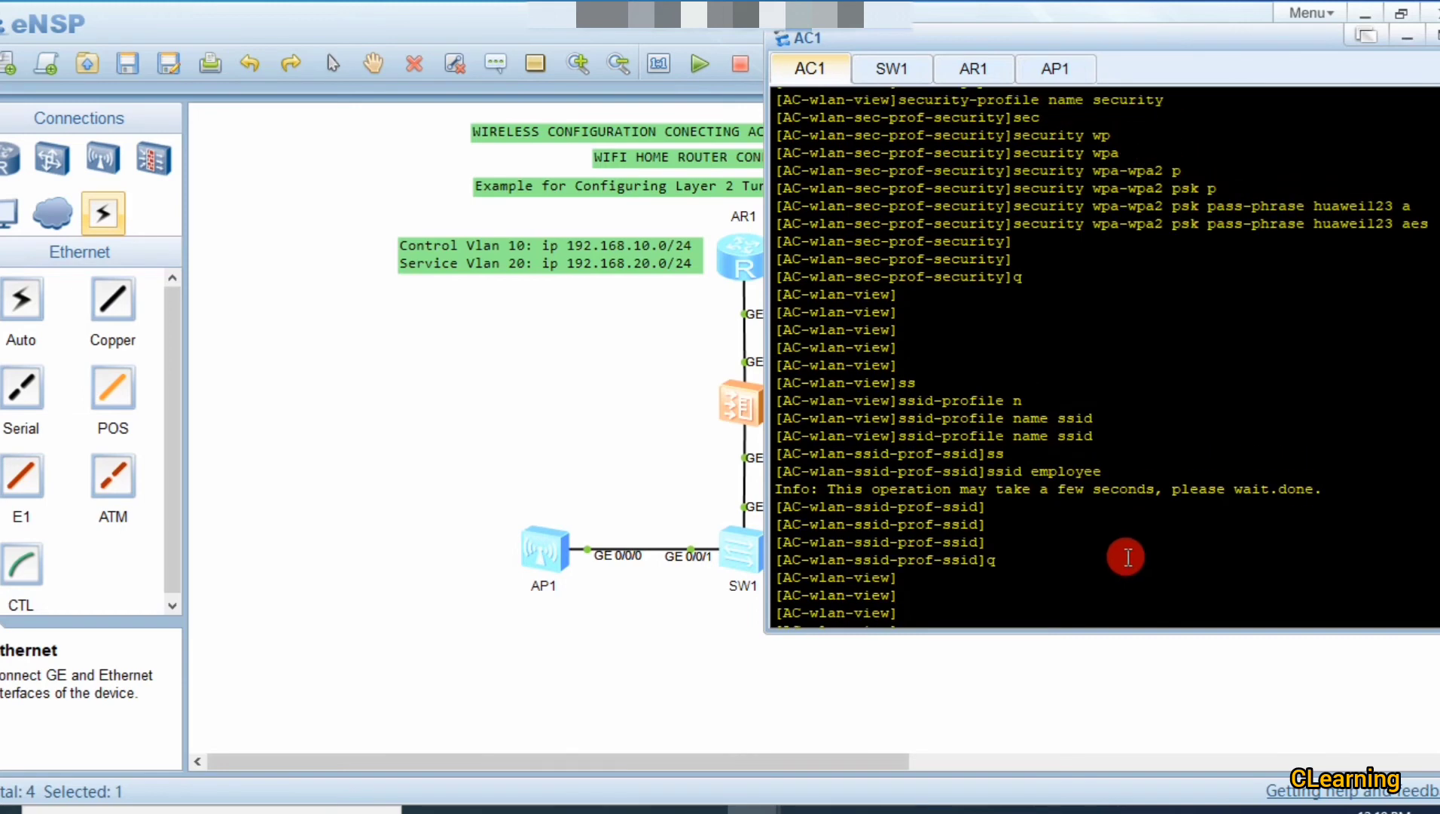
scroll(1130, 172, down, 10)
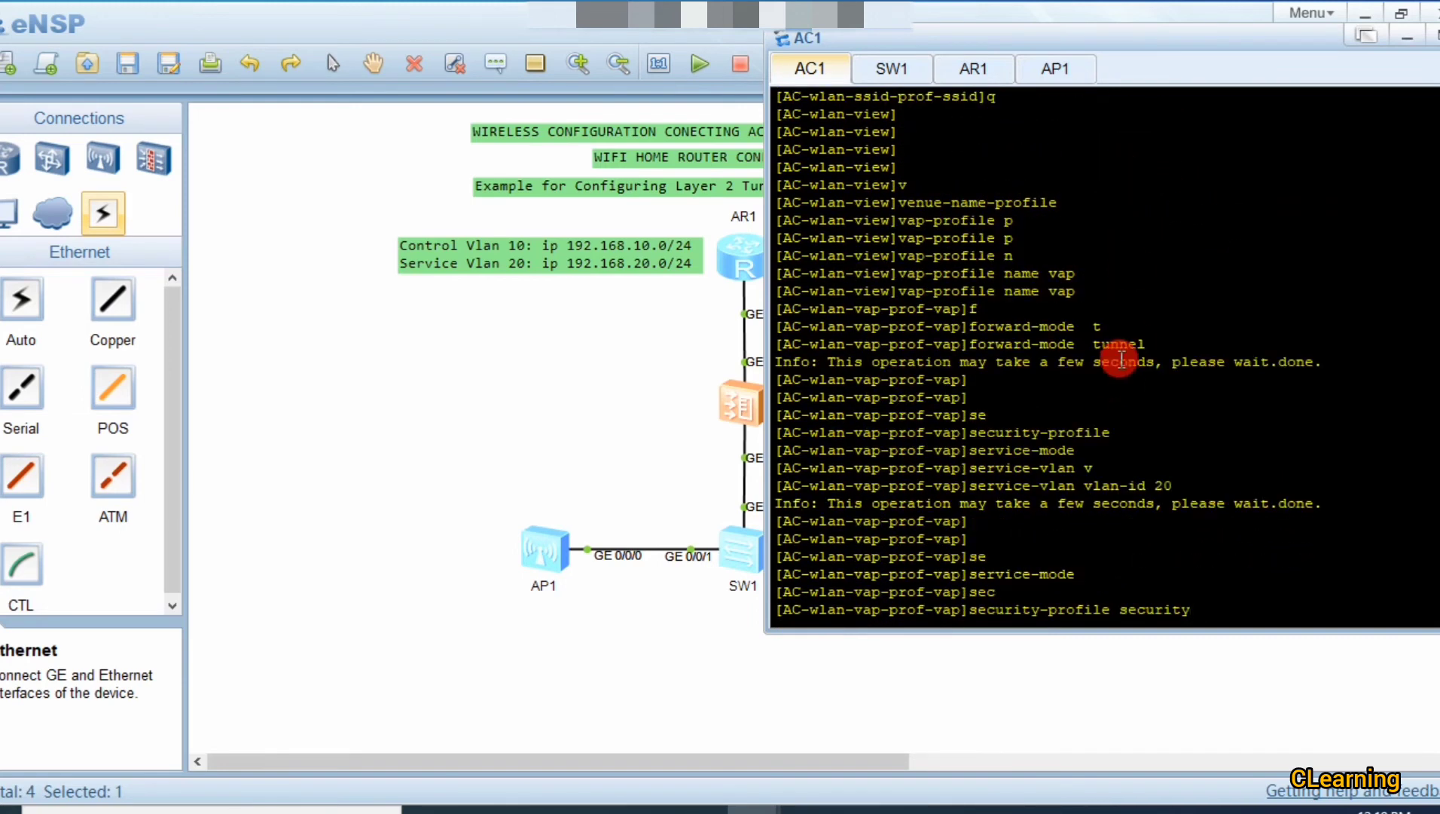
scroll(1121, 357, up, 6)
scroll(1121, 357, up, 3)
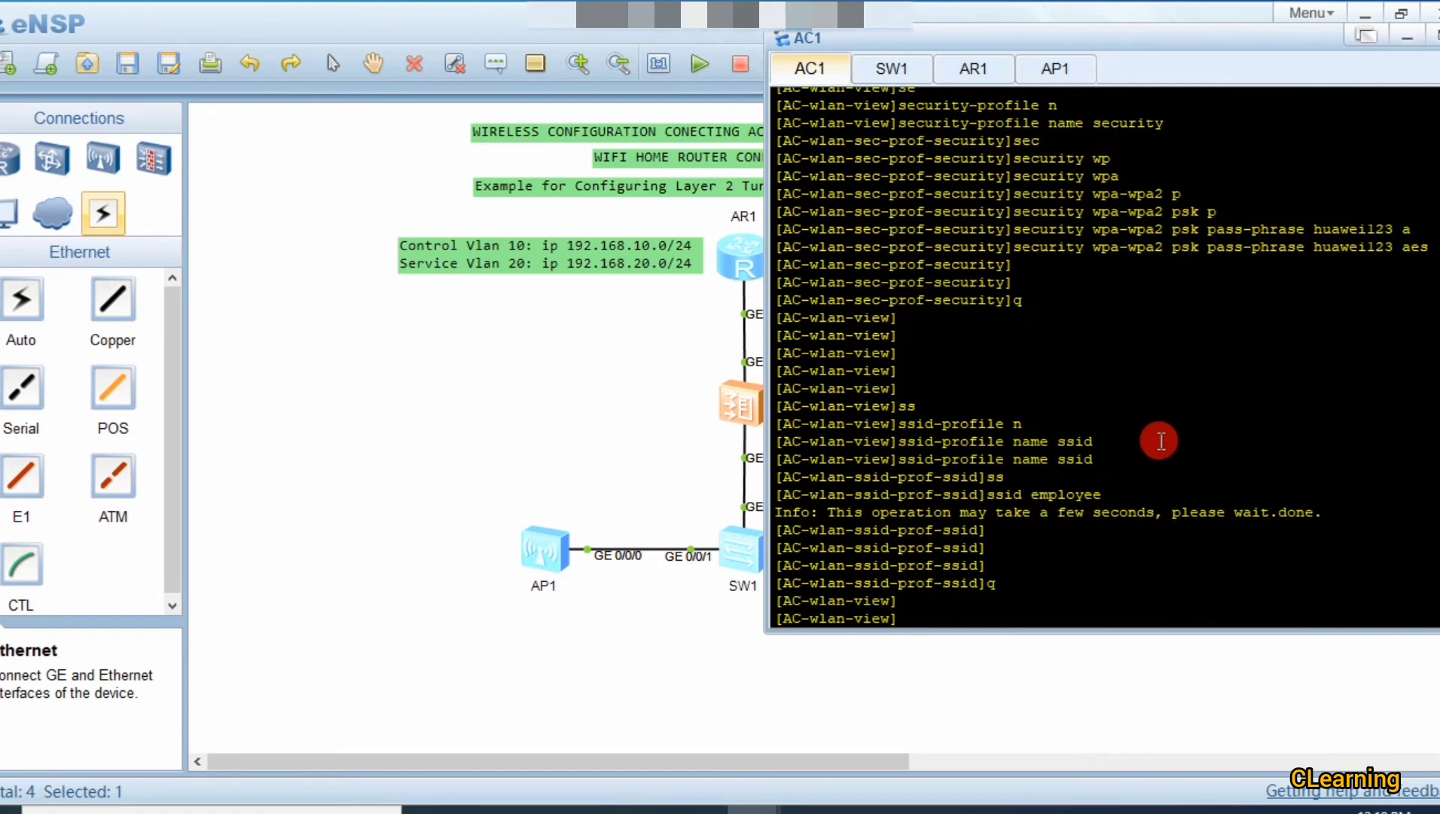
scroll(1160, 443, down, 9)
key(Return)
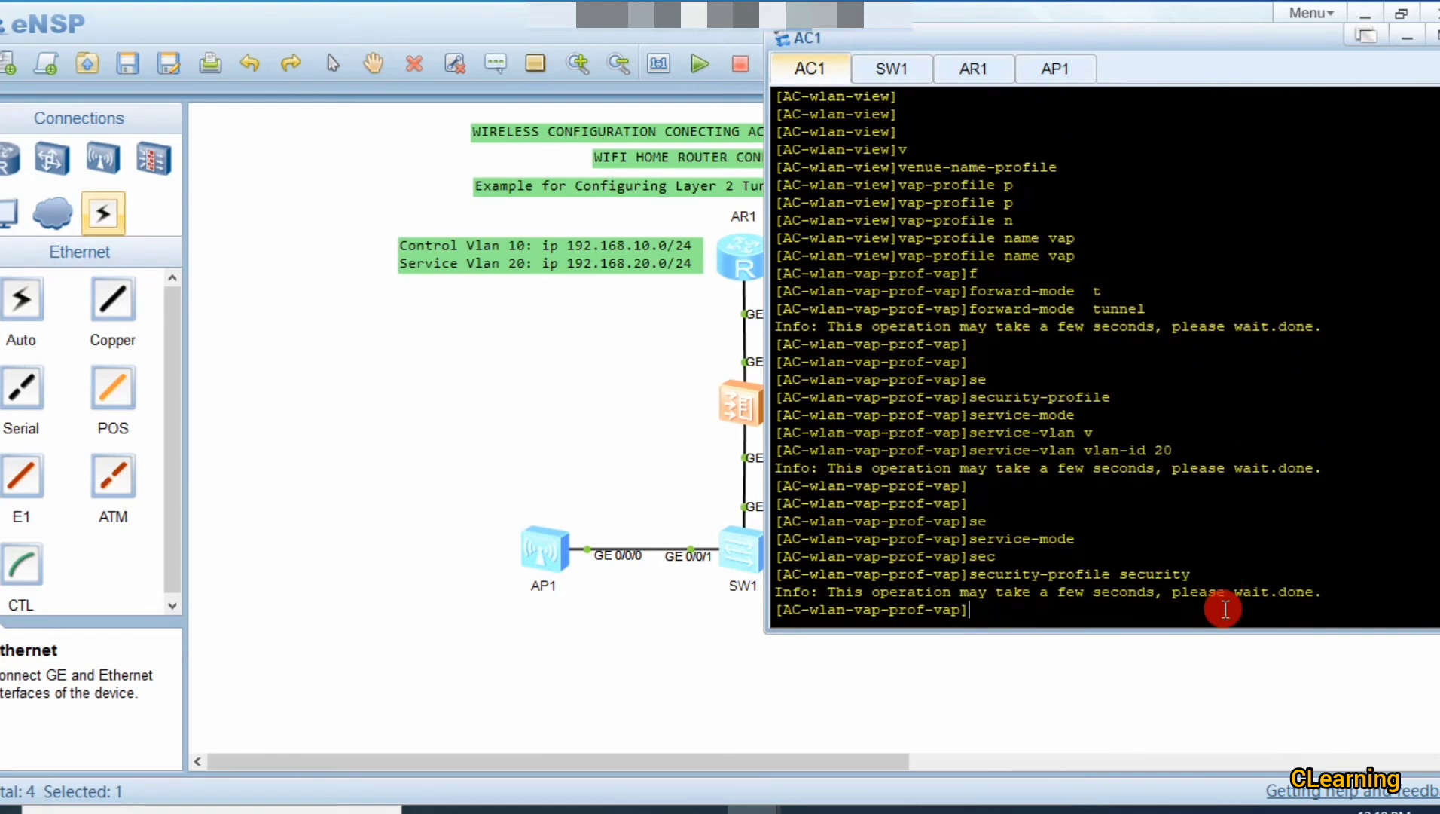
Step: Bind SSID profile ssid to the vap profile and quit to WLAN view
text(ss)
key(Tab)
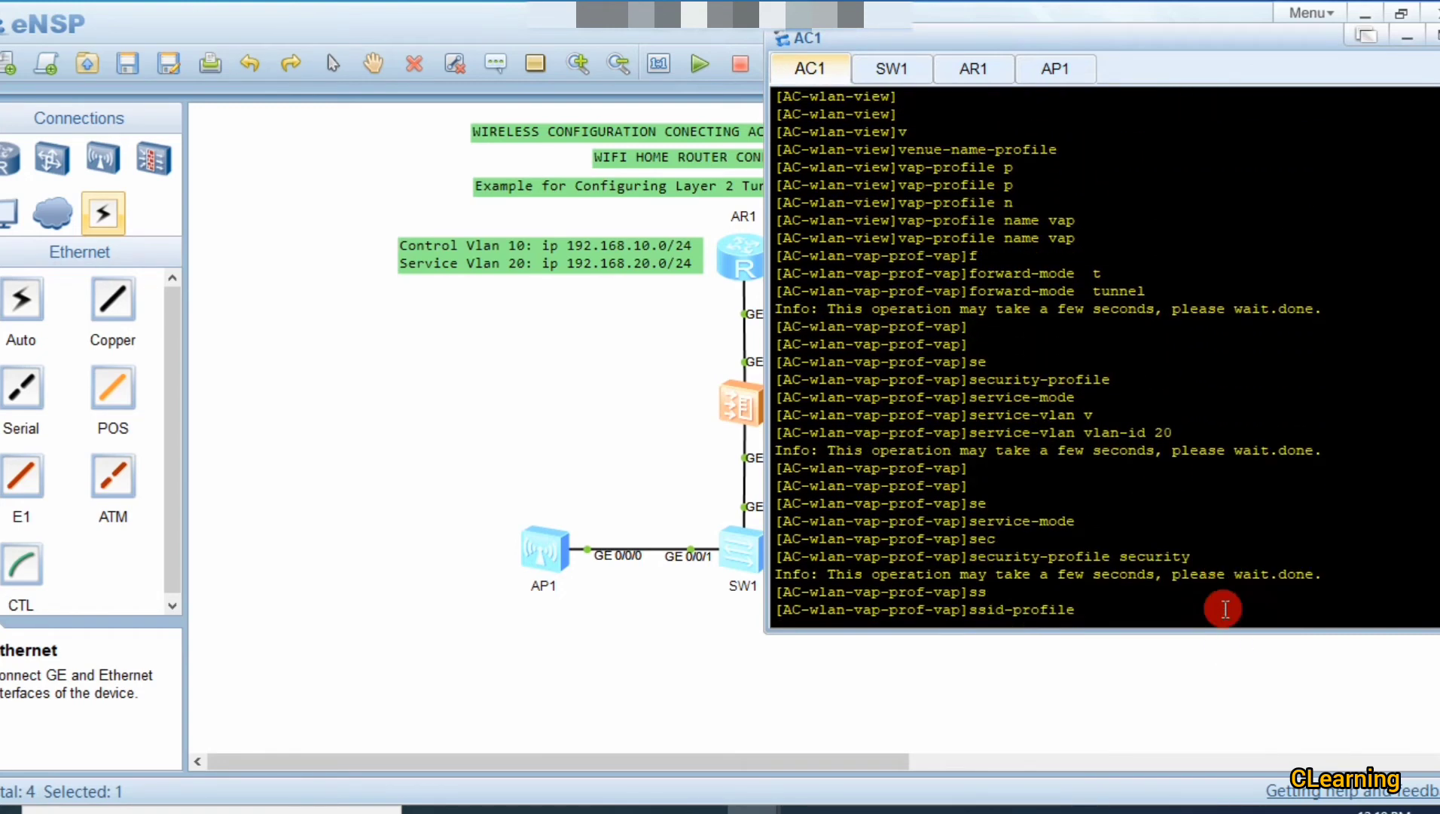
text(ssid)
key(Return)
key(Return)
key(Return)
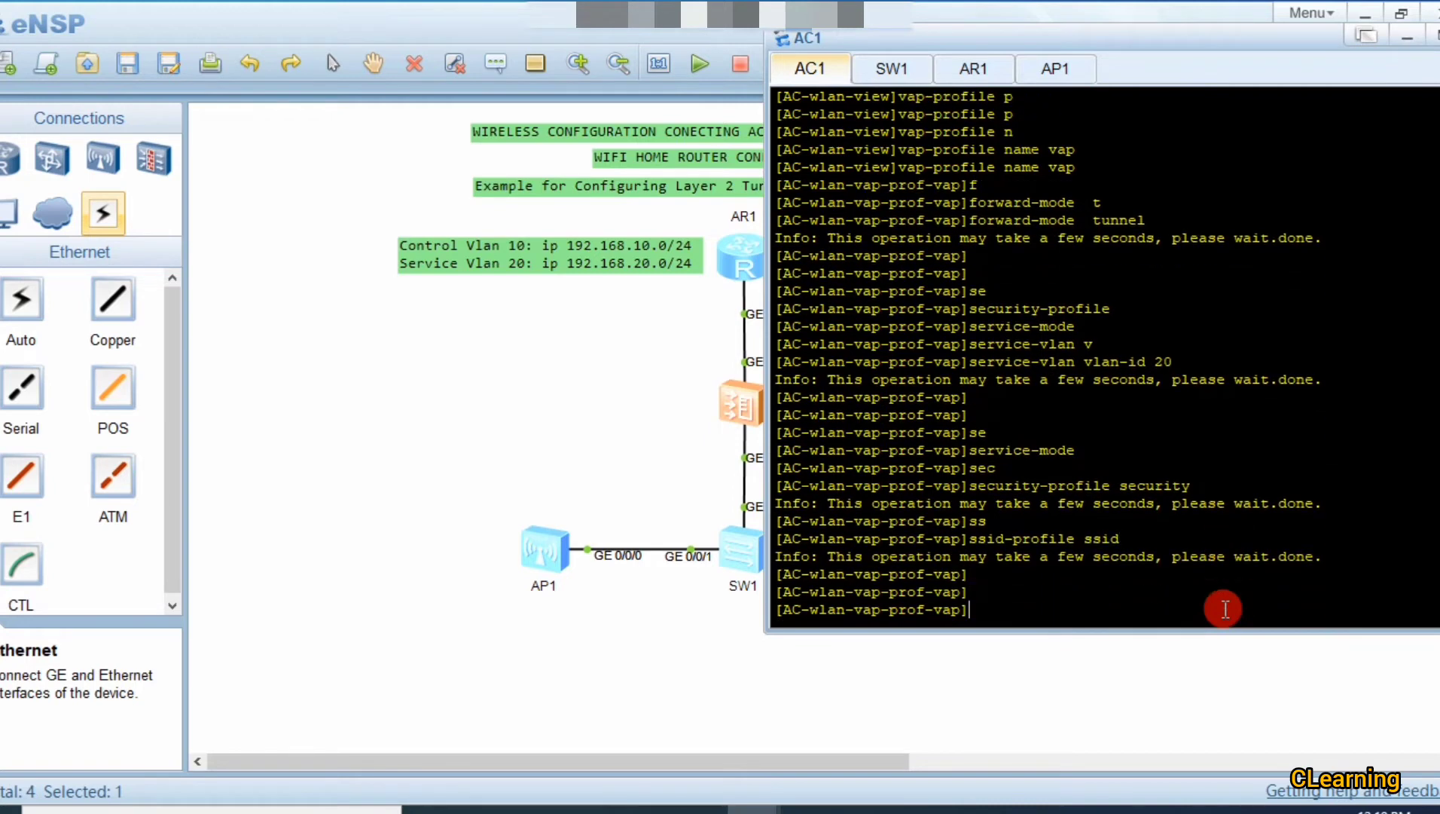
text(q)
key(Return)
key(Return)
key(Return)
key(Return)
key(Return)
key(Return)
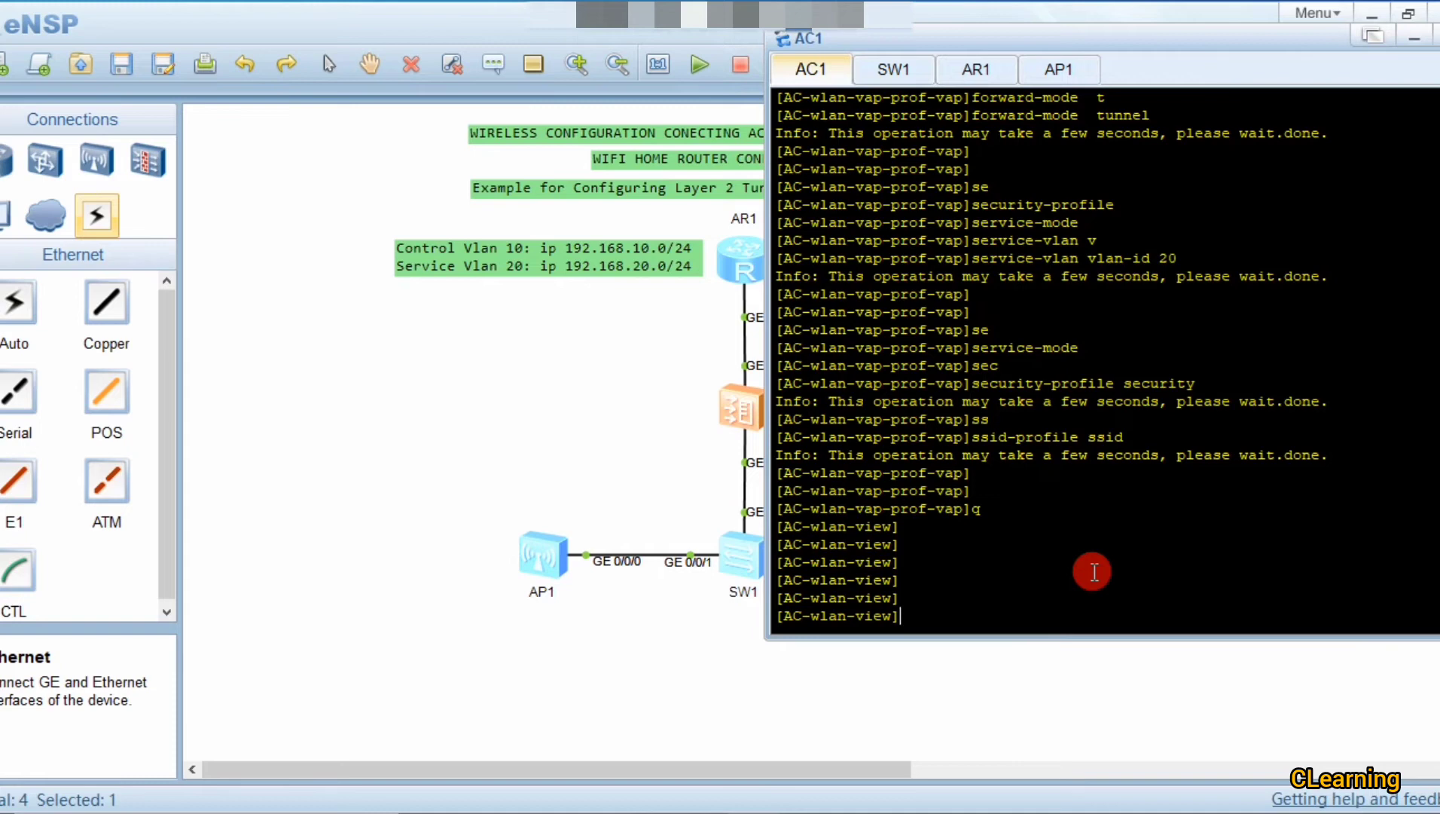
Step: Create the AP group named AP on AC1
text(ap)
key(Tab)
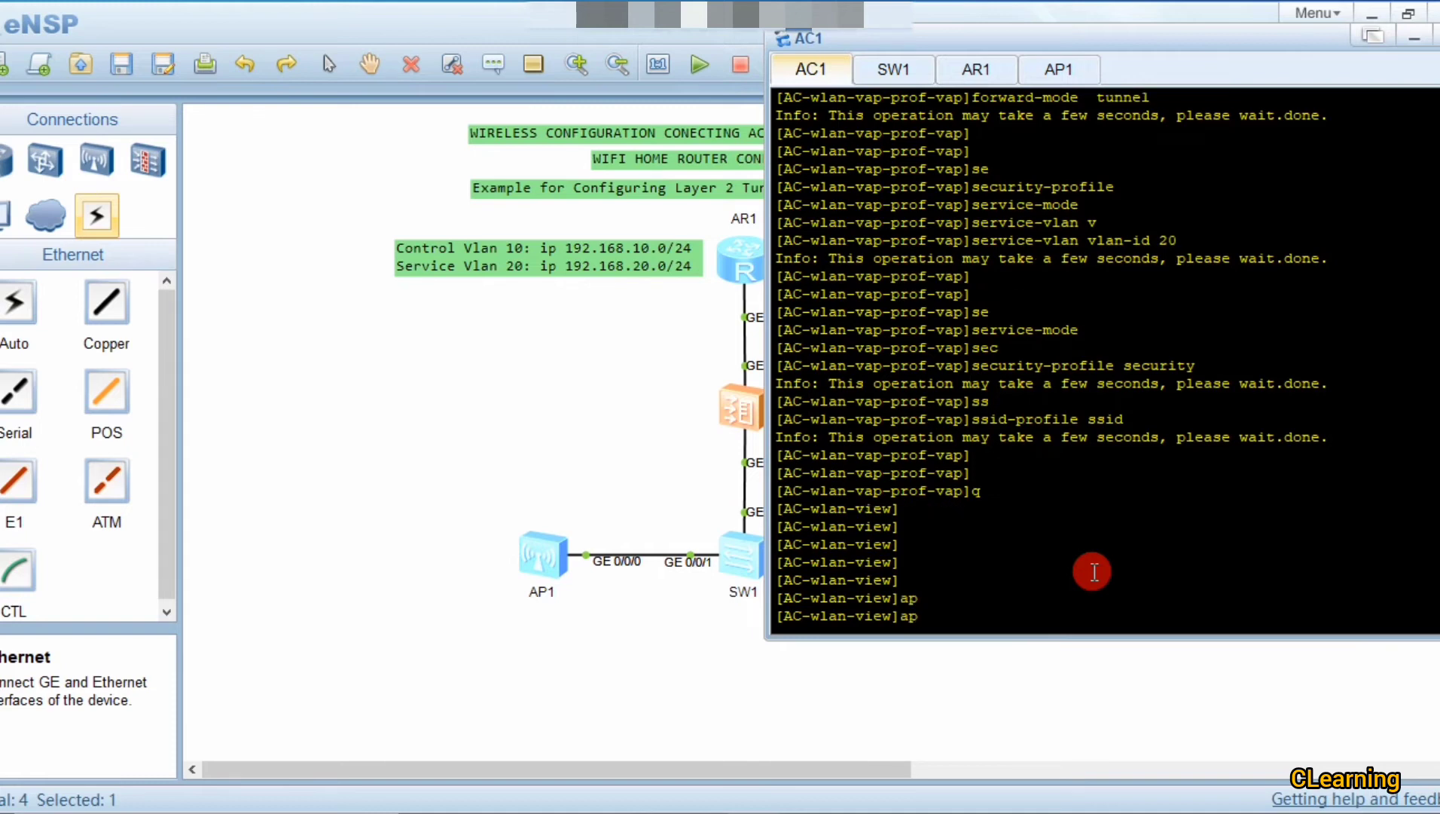
text(-)
key(Tab)
text(g)
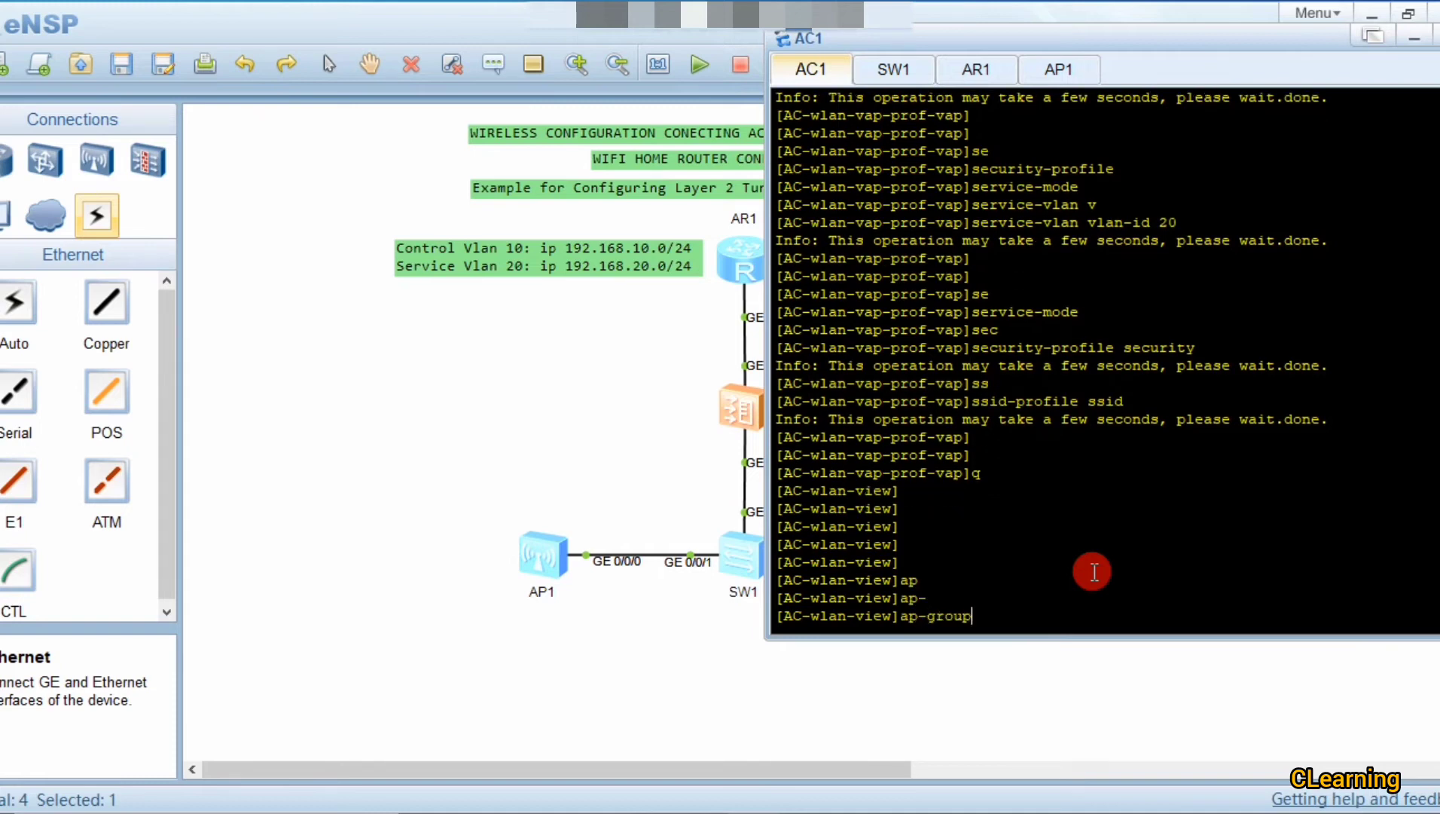
key(Tab)
key(BackSpace)
text(n)
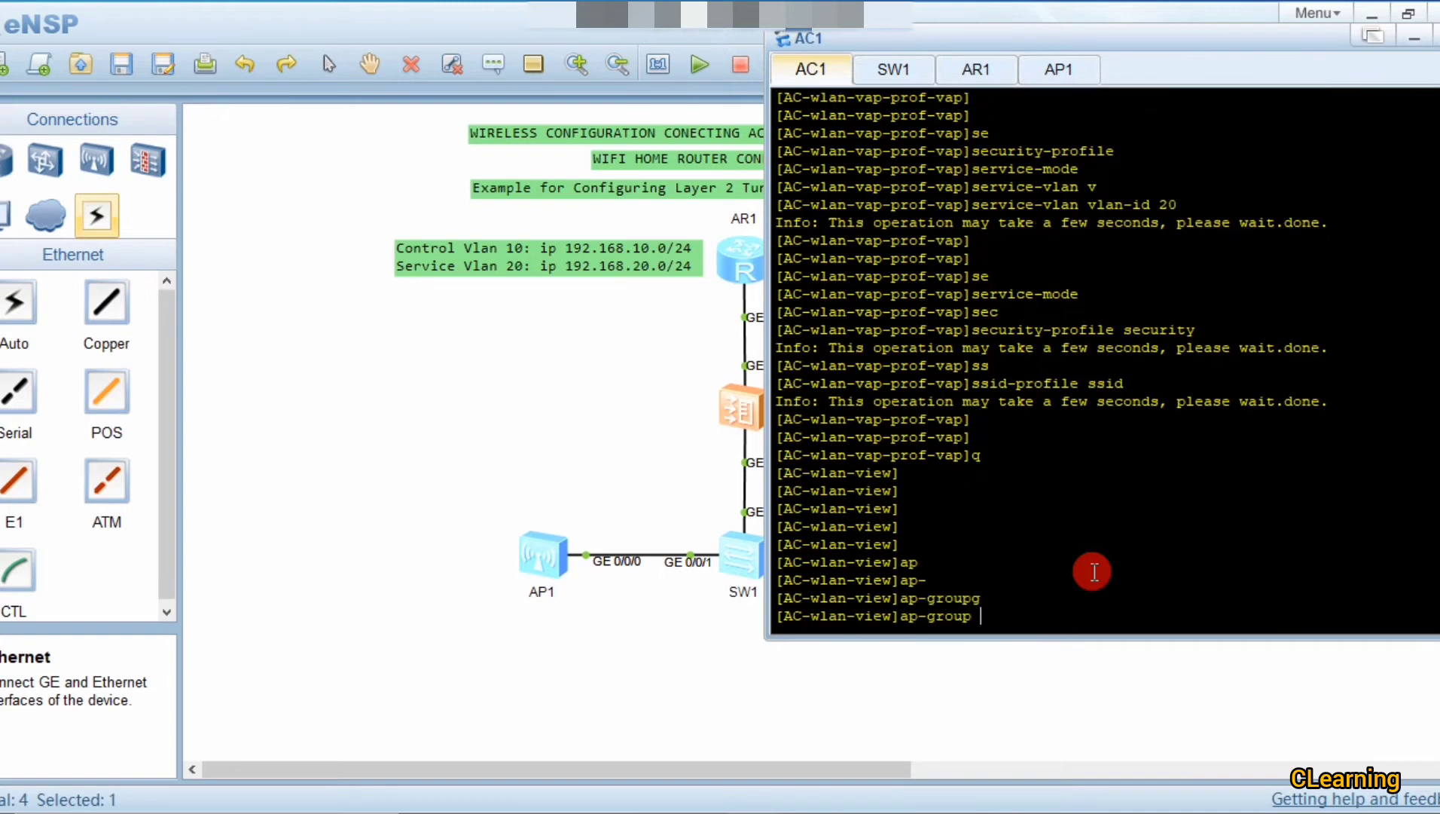
key(Tab)
text(AP)
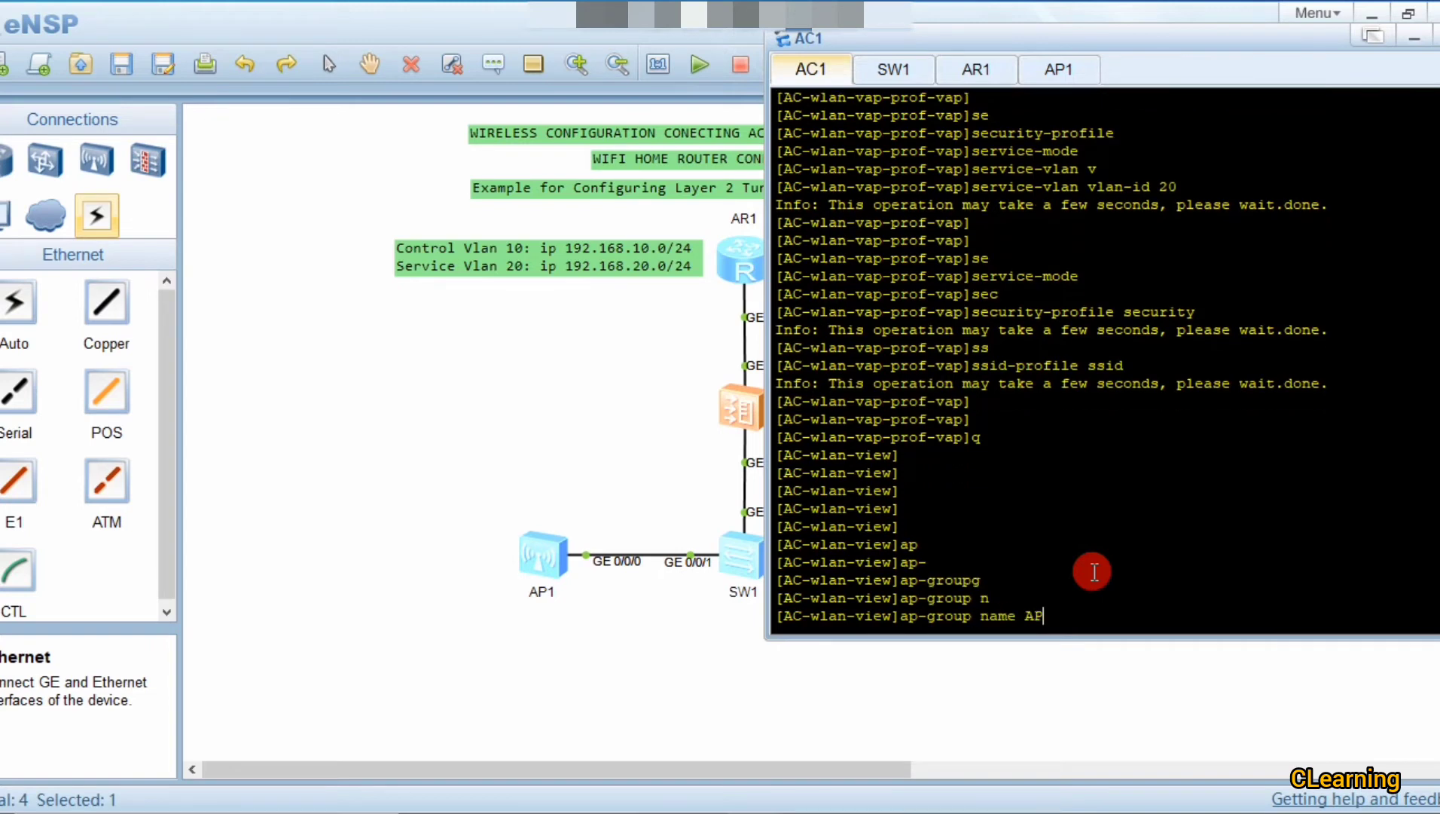
key(Return)
Step: Apply VAP profile vap to WLAN 1 on all radios in group AP
text(va)
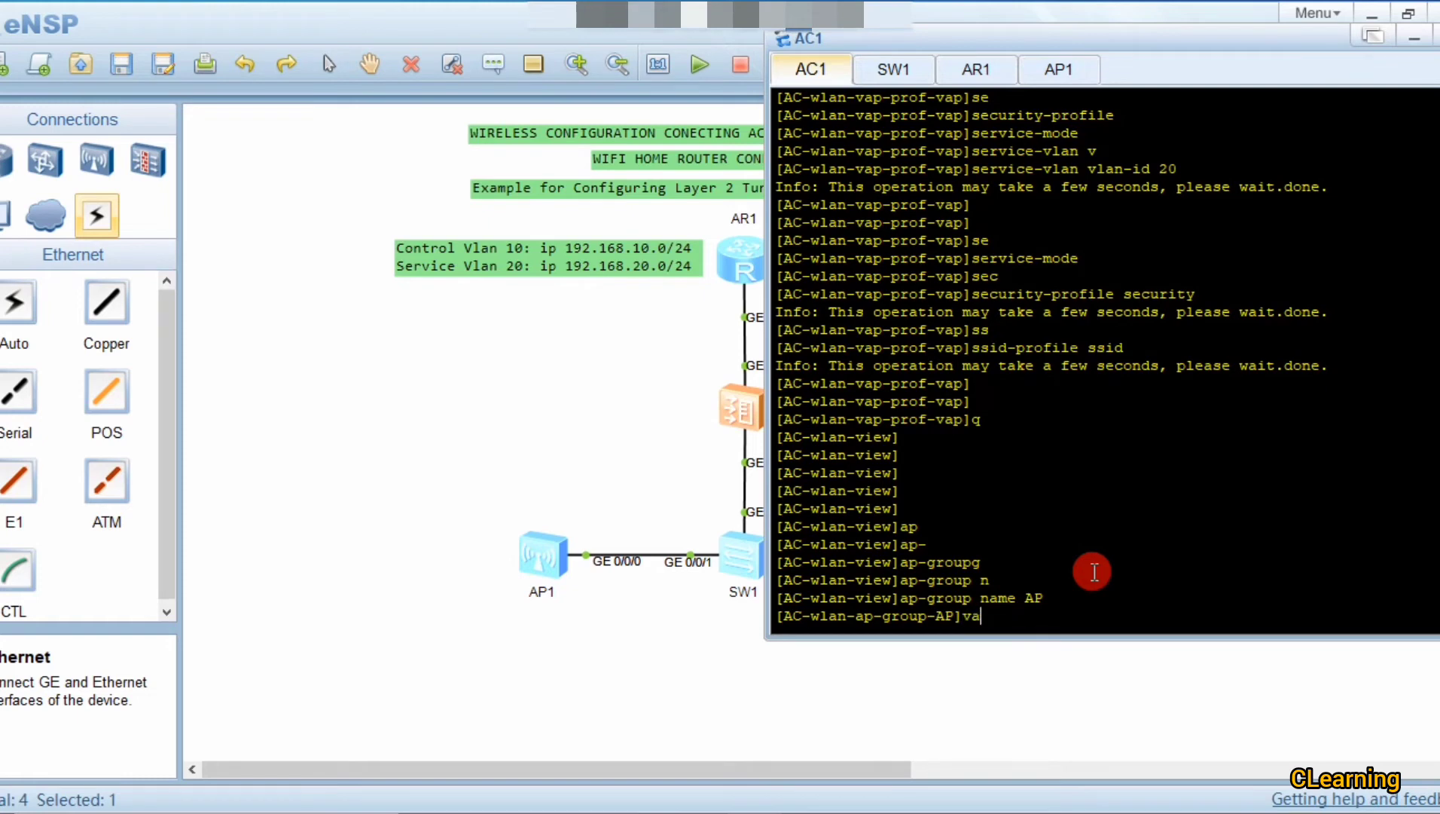
key(Tab)
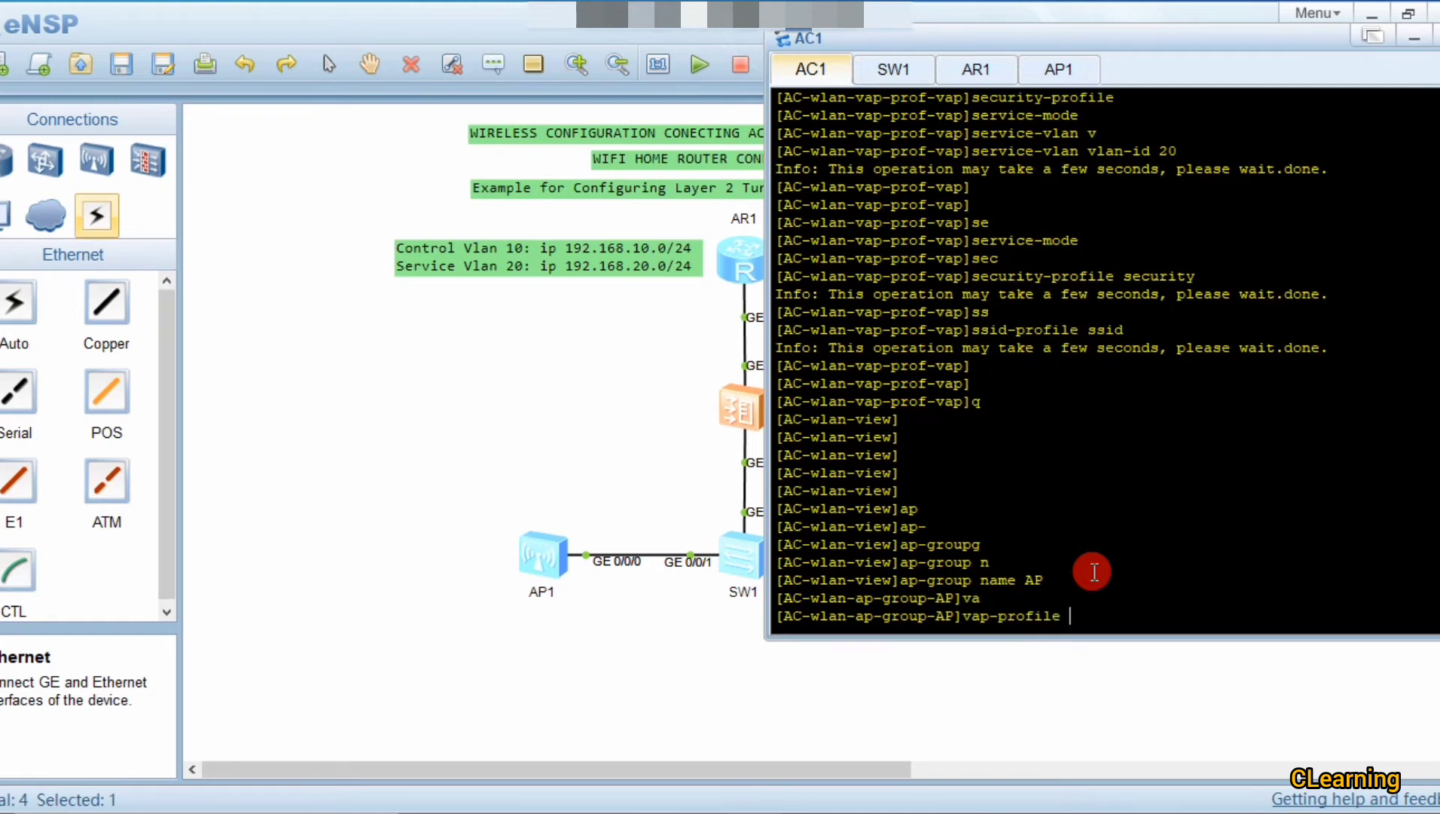
text(w)
key(BackSpace)
text(vap wl)
key(Tab)
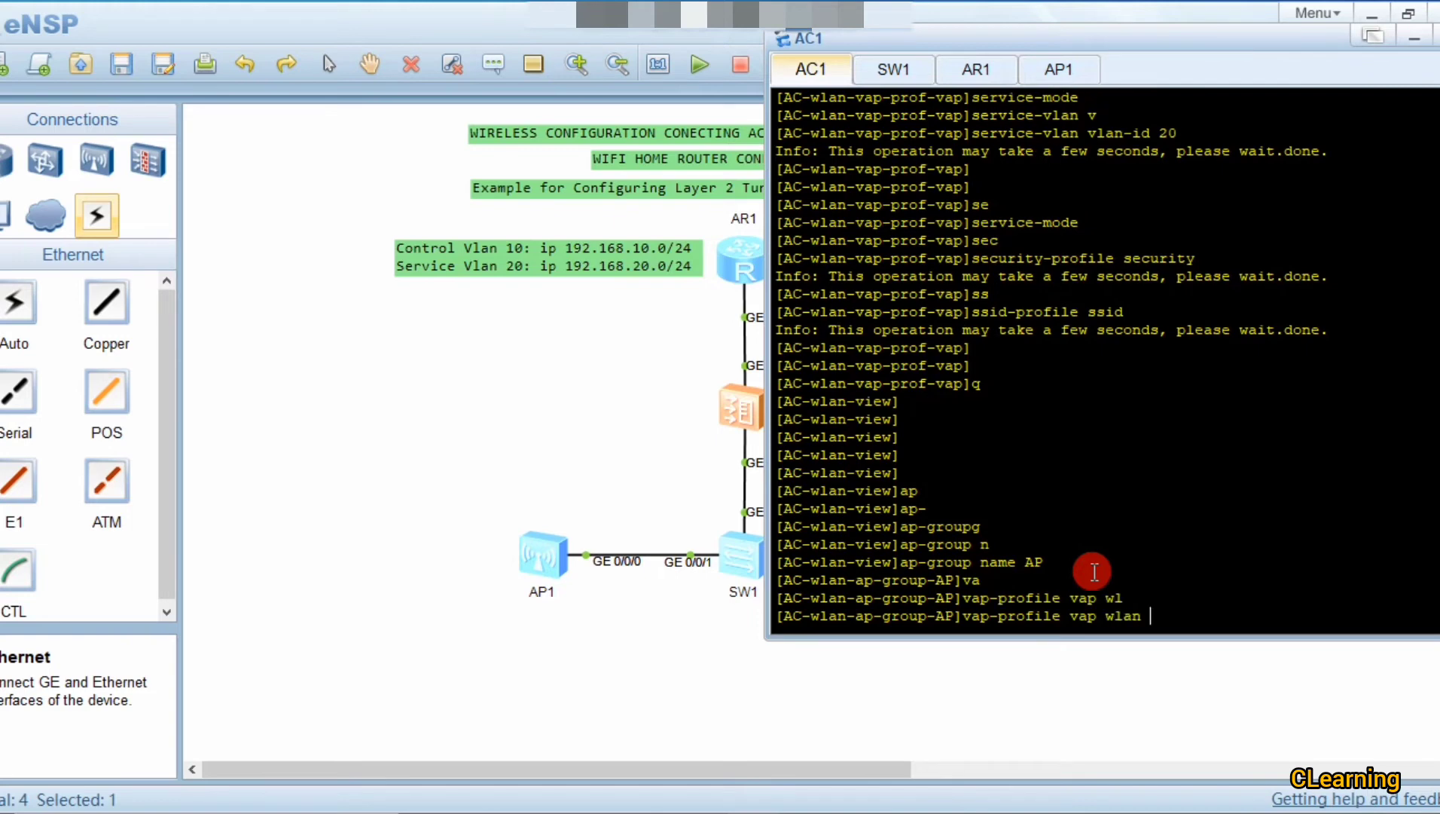
text(1 r)
key(Tab)
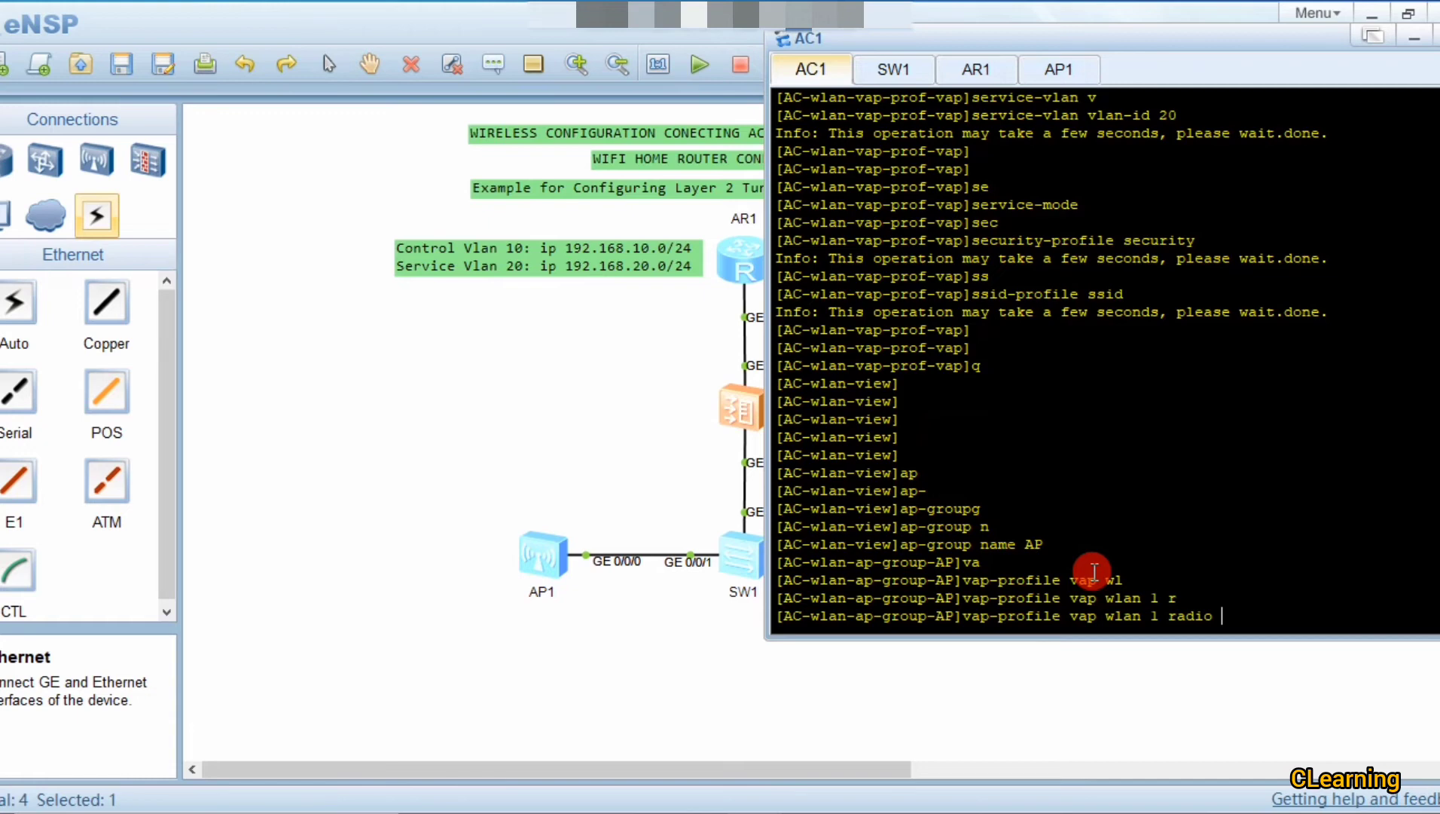
text(?)
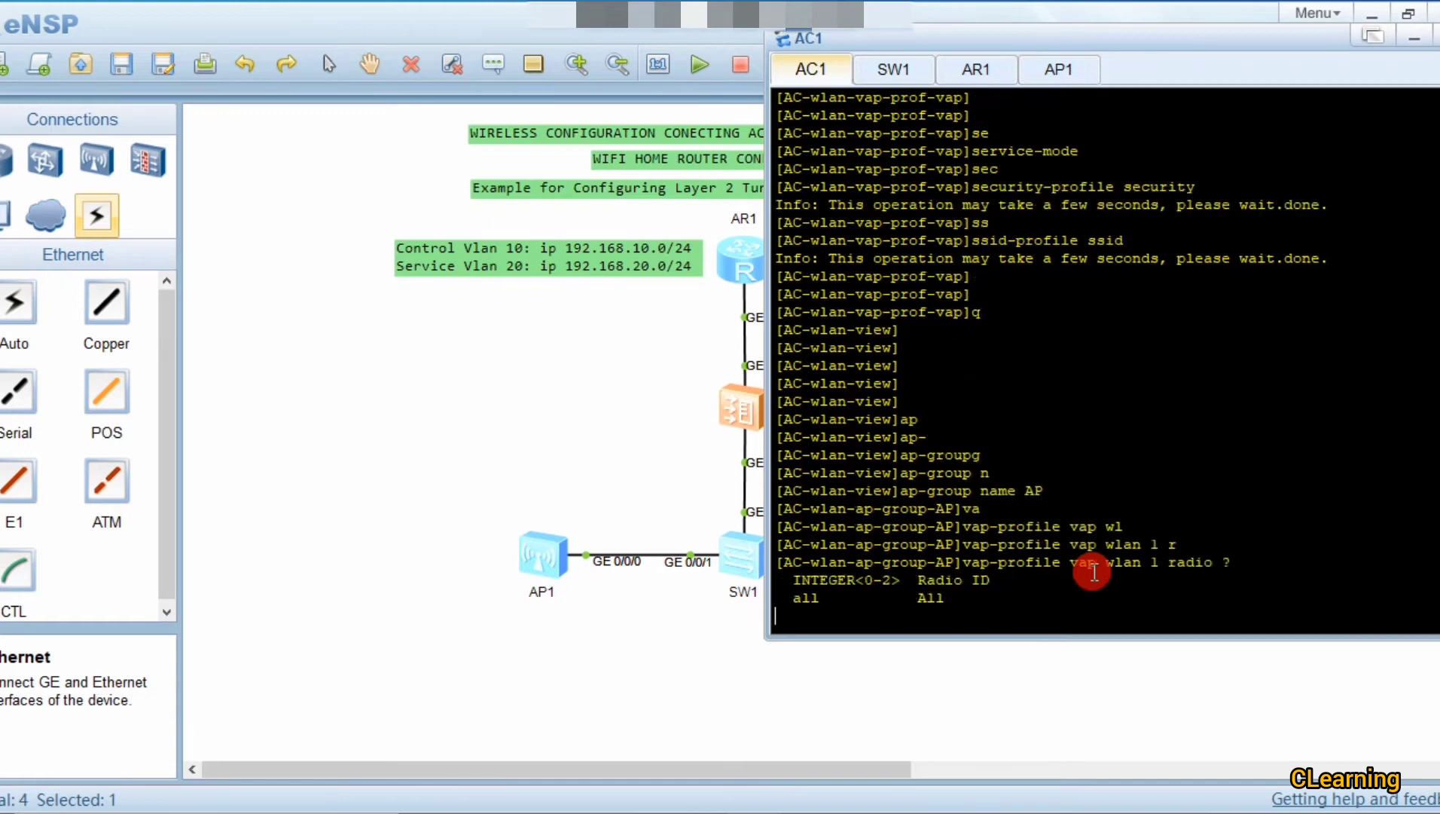
drag(919, 580, 999, 581)
click(884, 589)
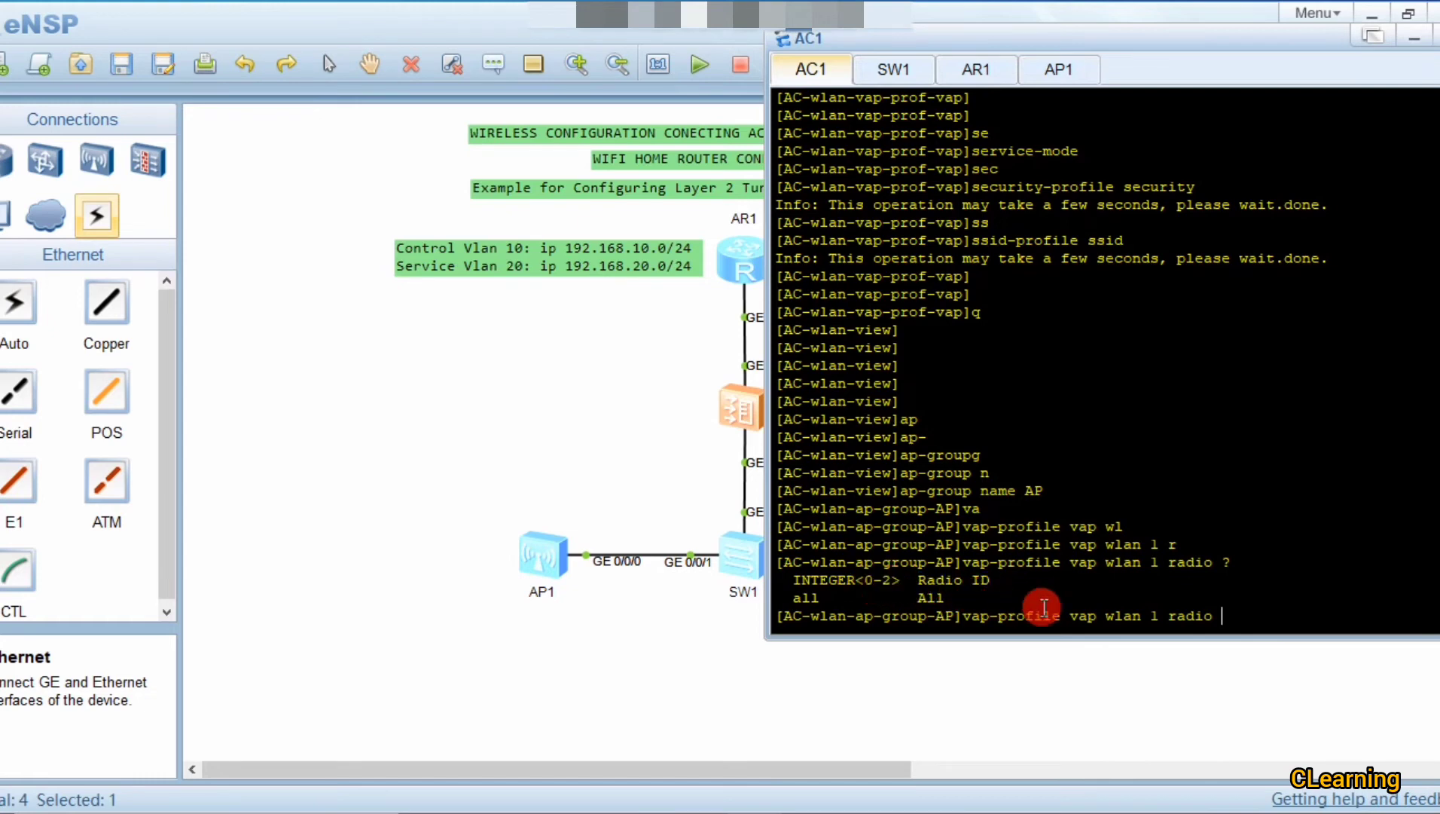
text(al)
key(Tab)
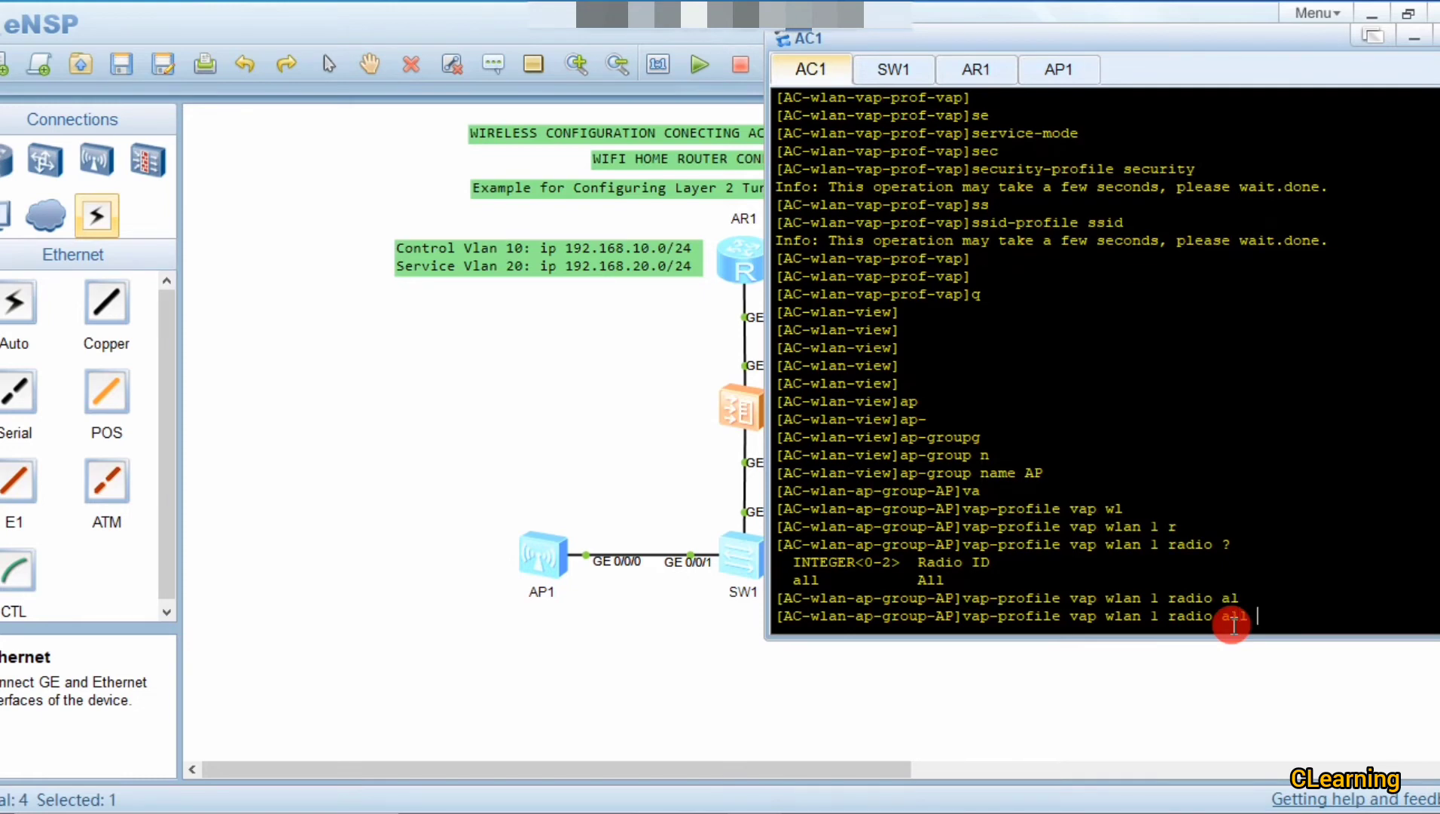
key(Return)
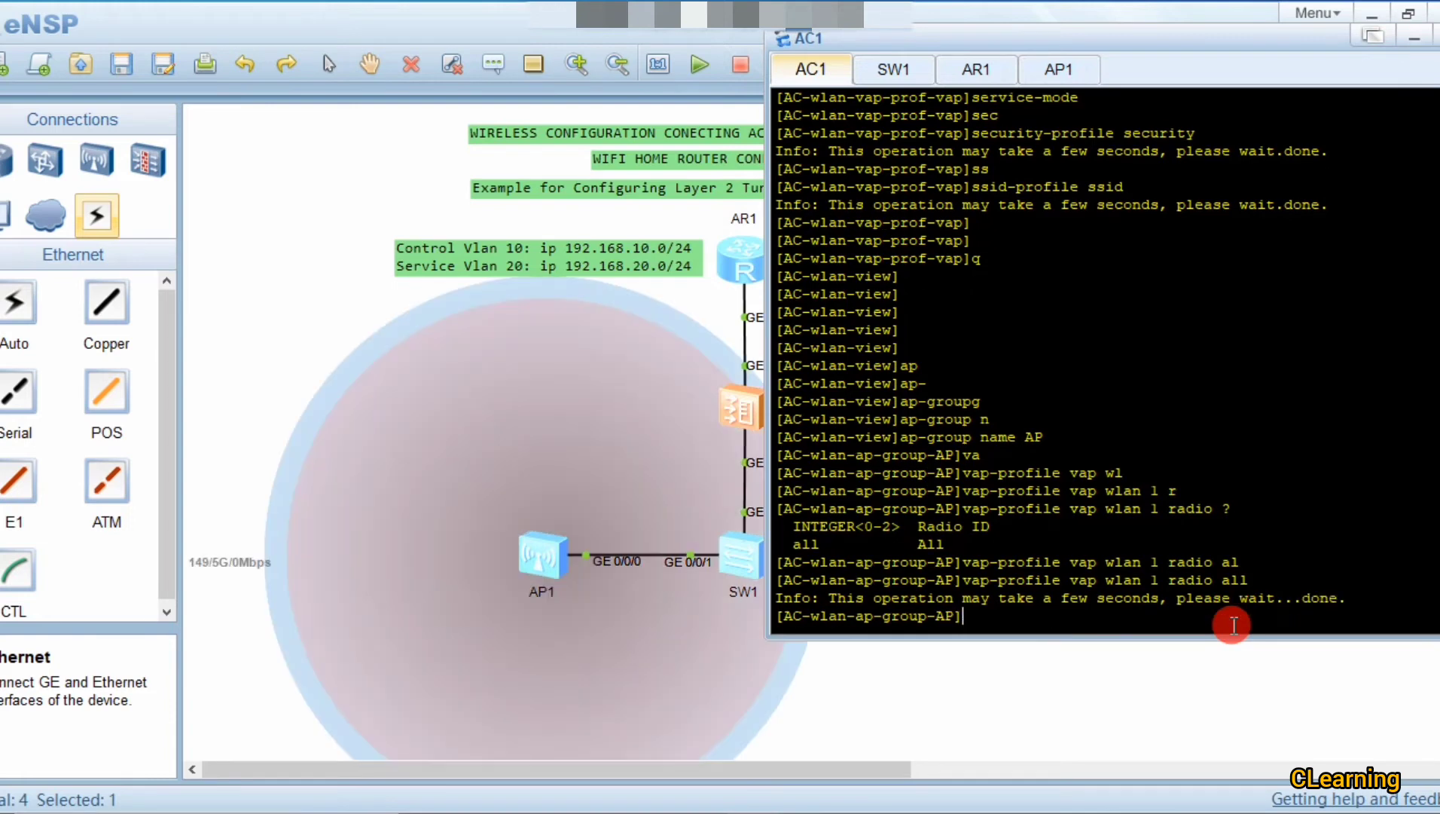
key(Return)
key(Return)
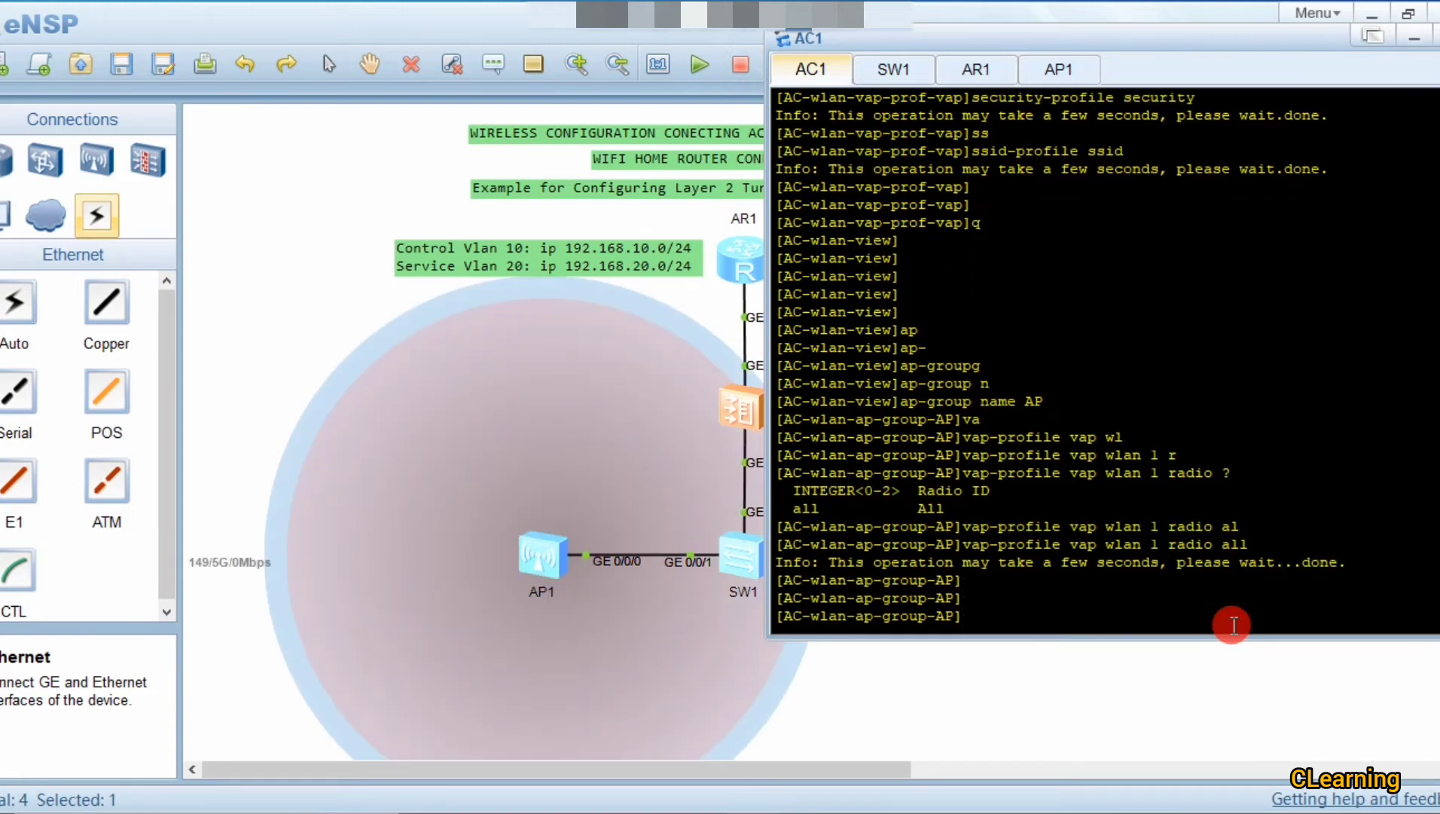
drag(930, 36, 1170, 22)
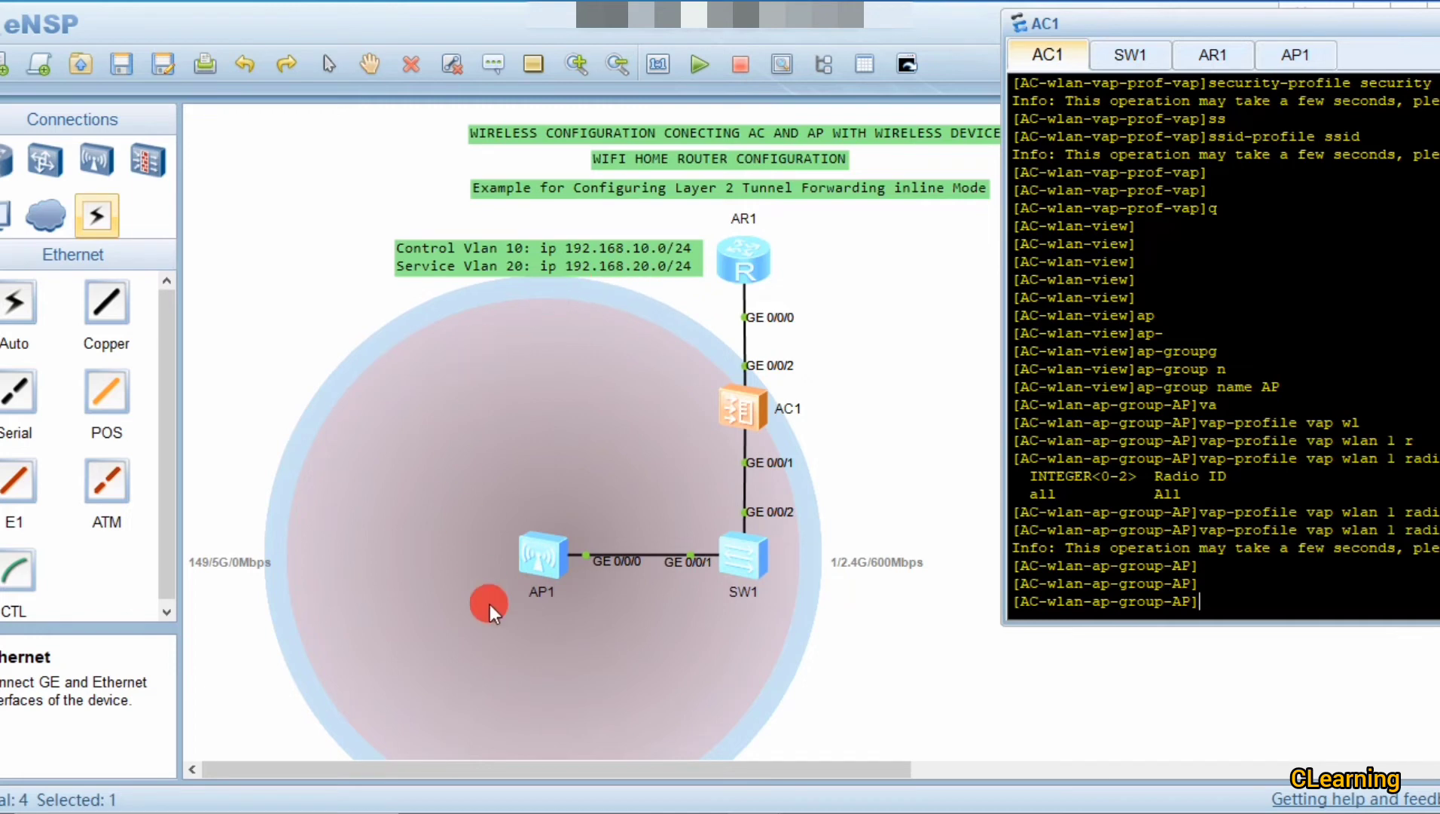
Step: Shift AP1 up-left and place a new STA wireless laptop on the canvas
drag(562, 576, 521, 567)
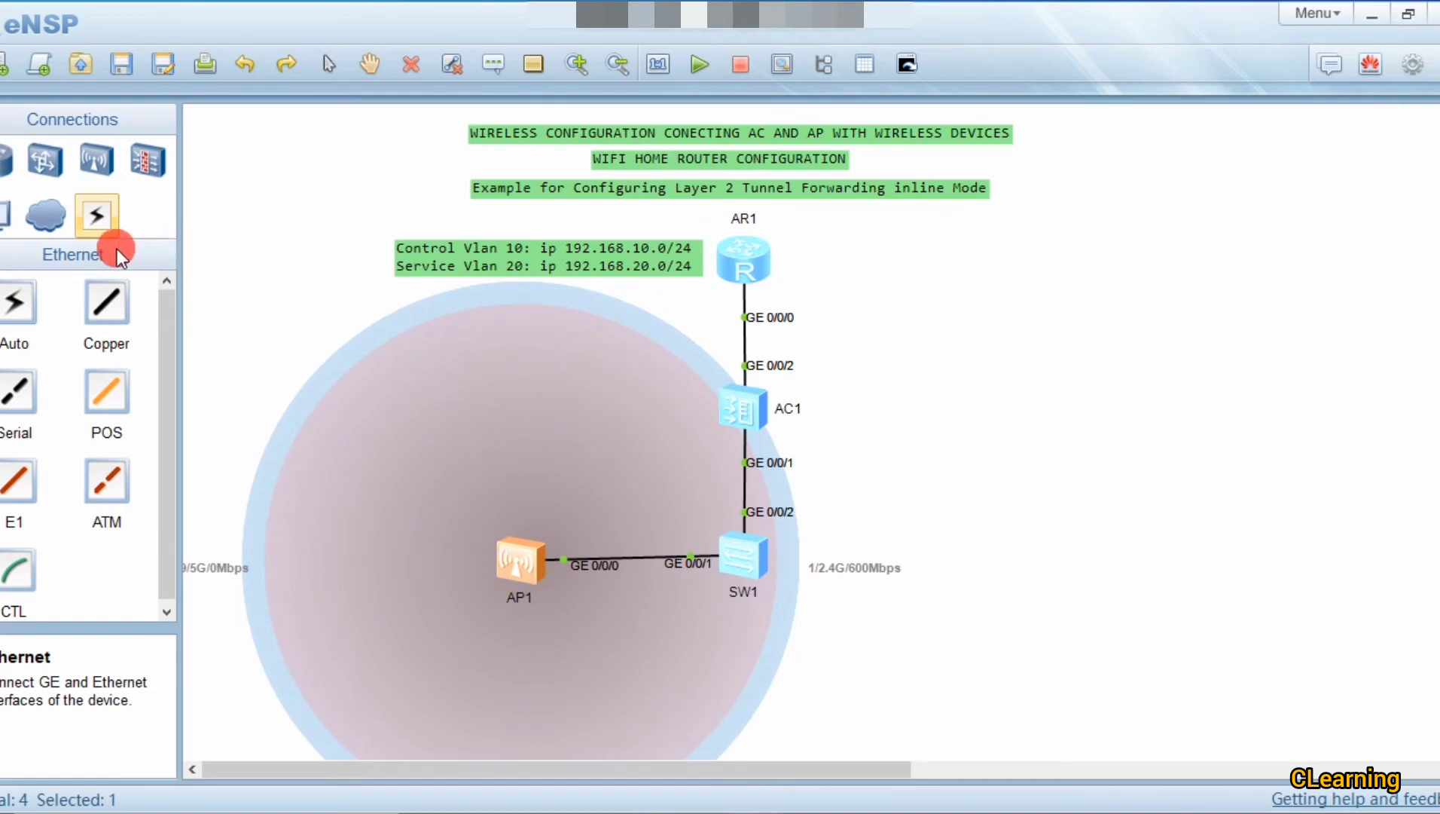
click(8, 215)
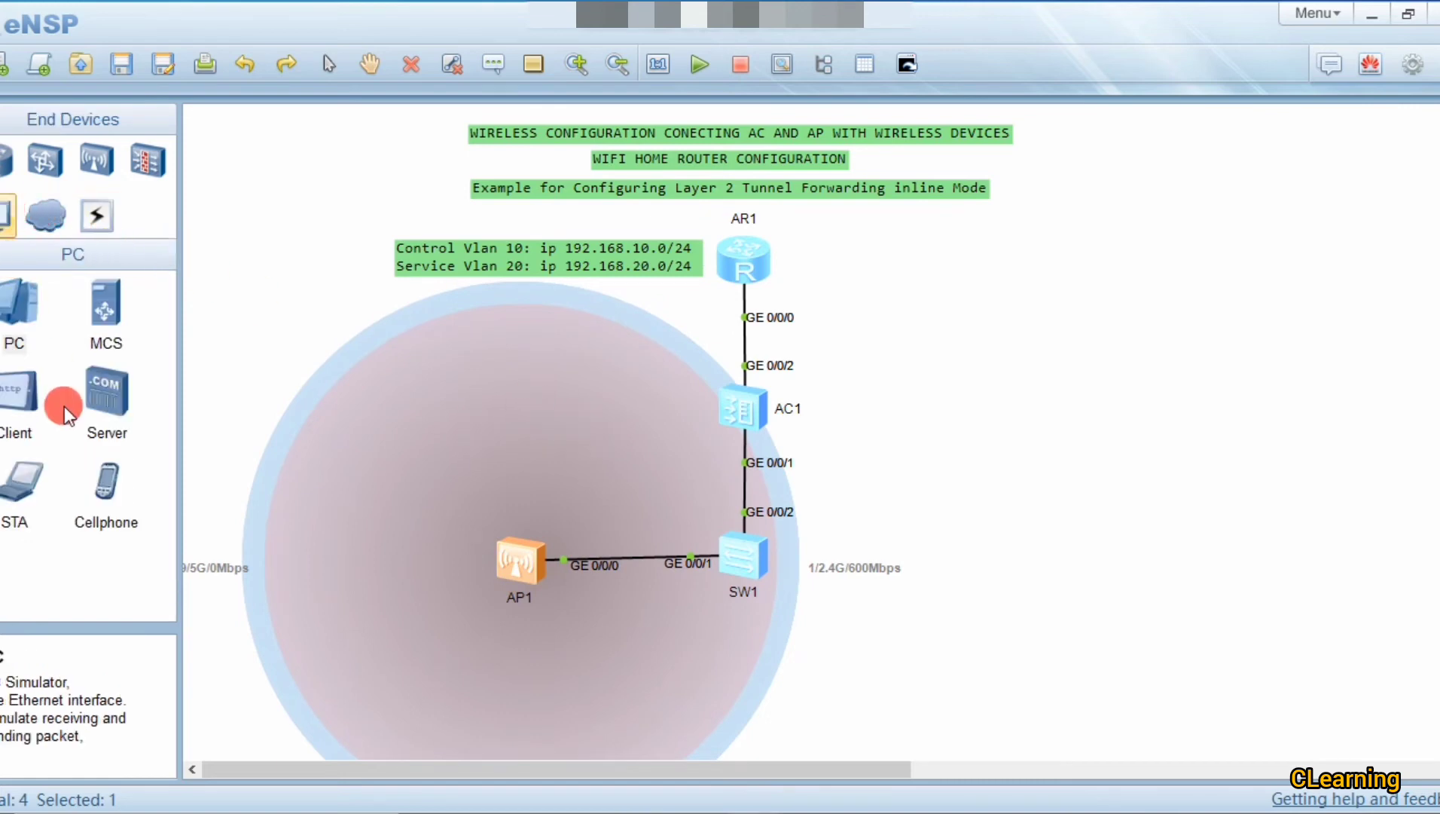
click(25, 492)
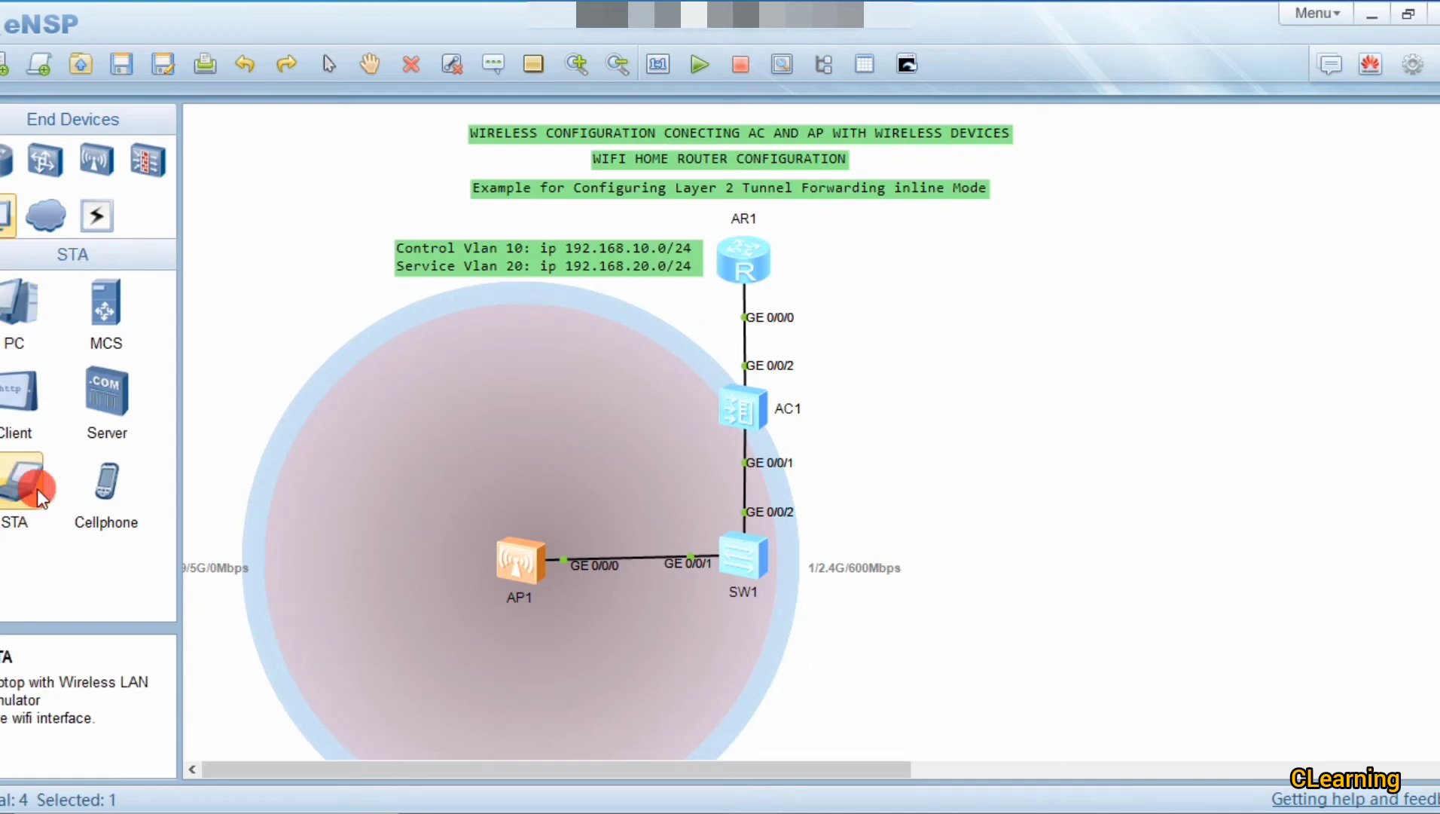
click(257, 479)
drag(226, 479, 1003, 510)
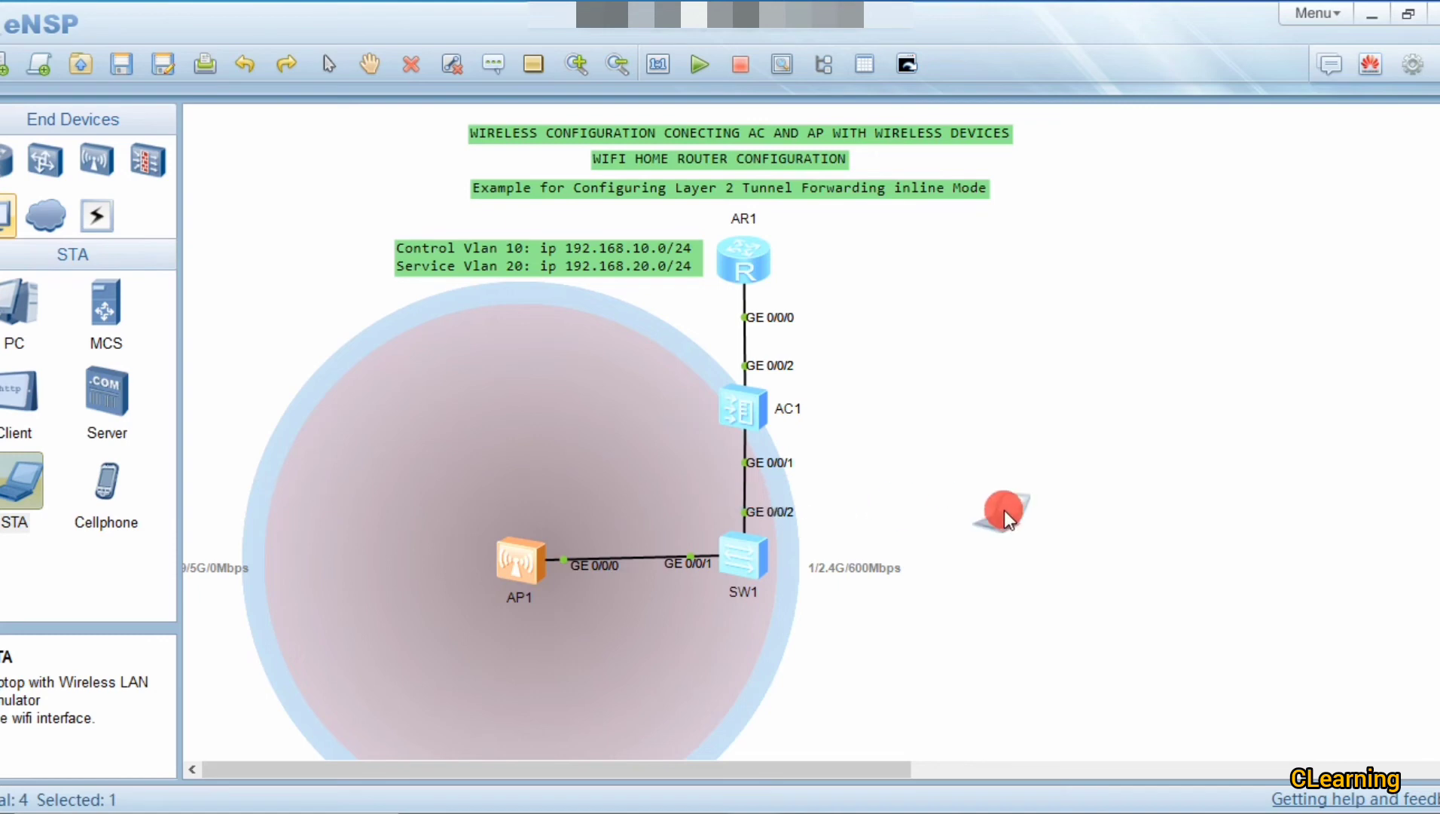
click(1002, 510)
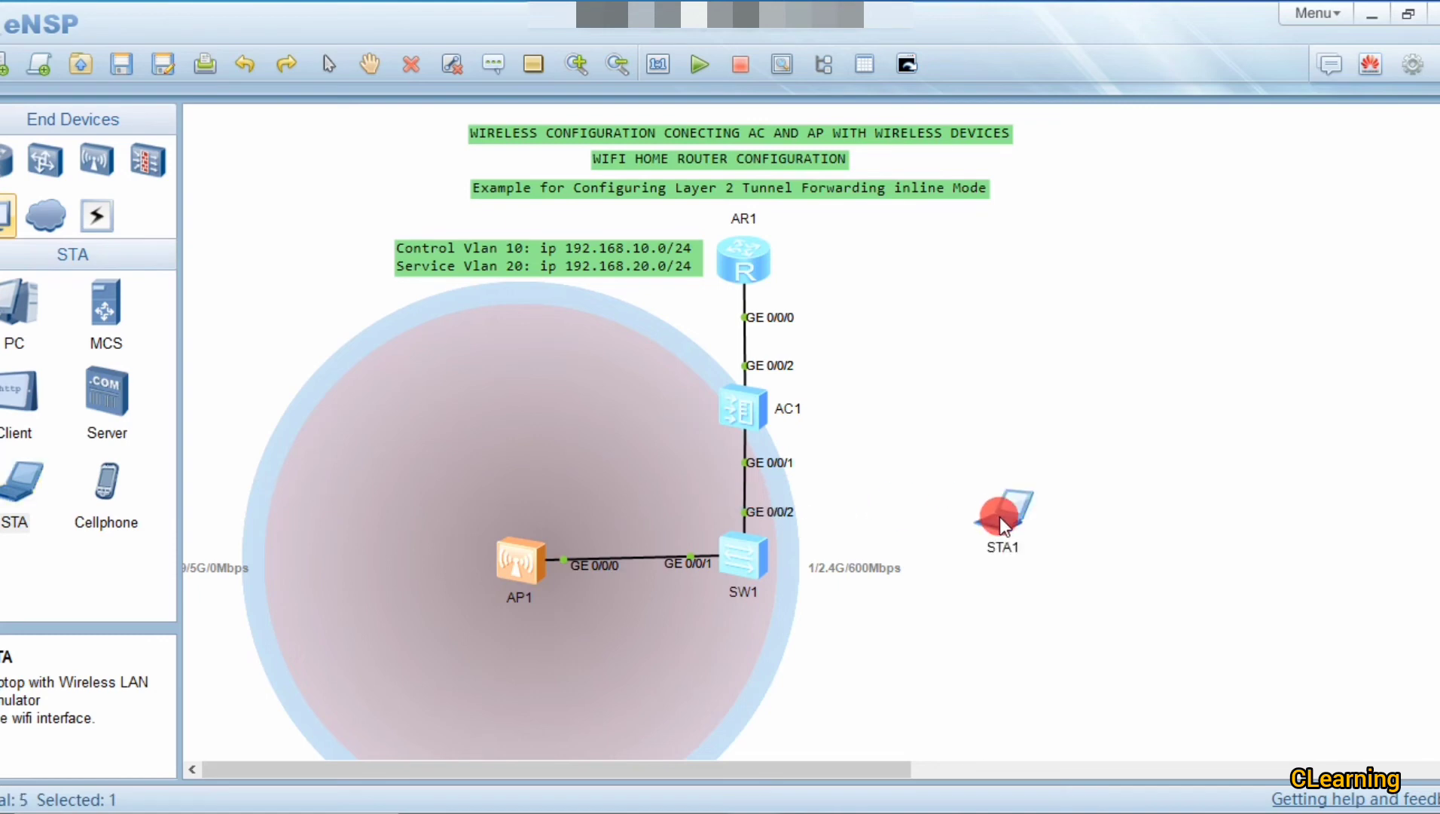
Step: Power on STA1 and position it to the right of AP1's coverage circle
double_click(999, 517)
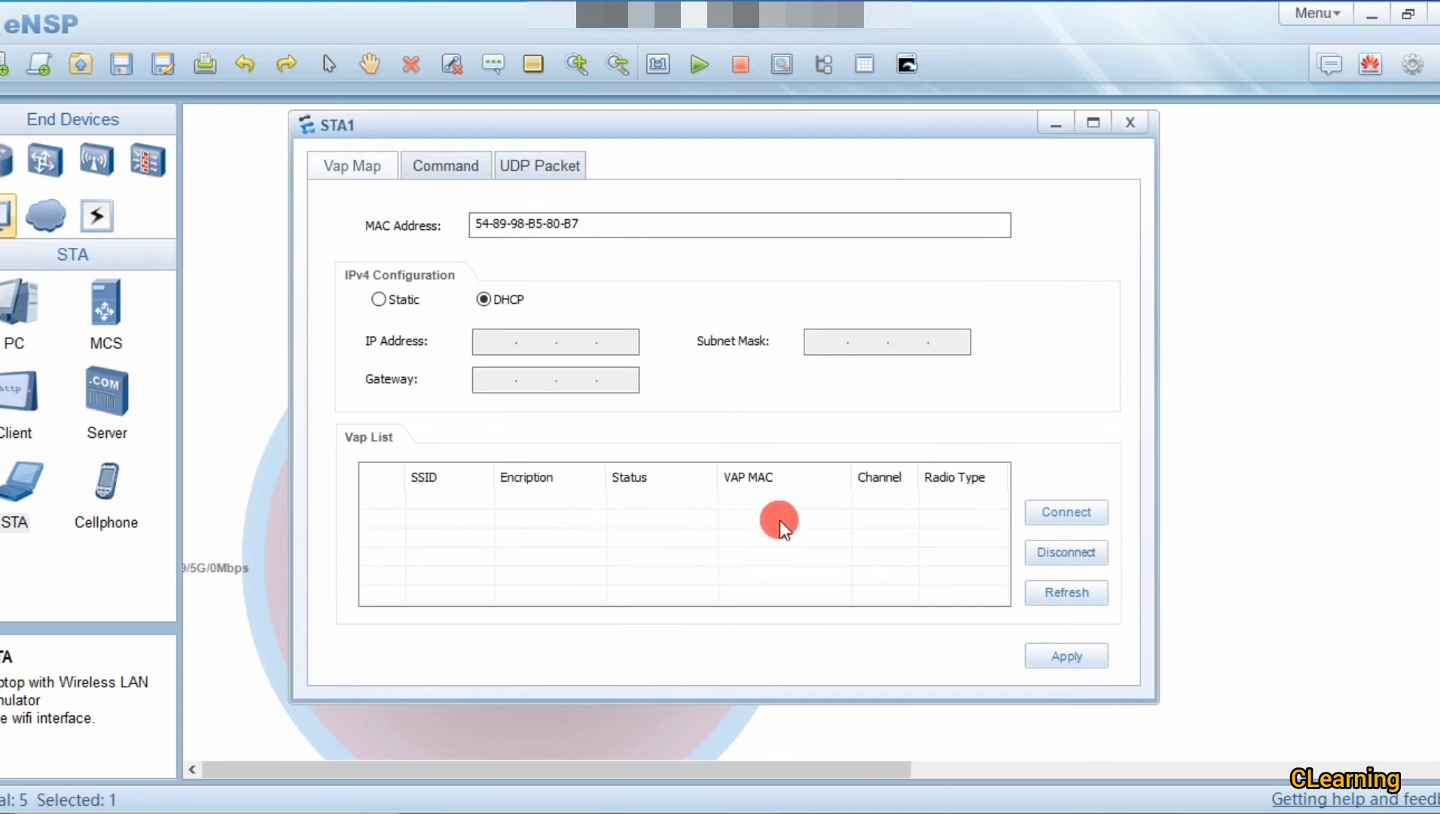
click(1058, 124)
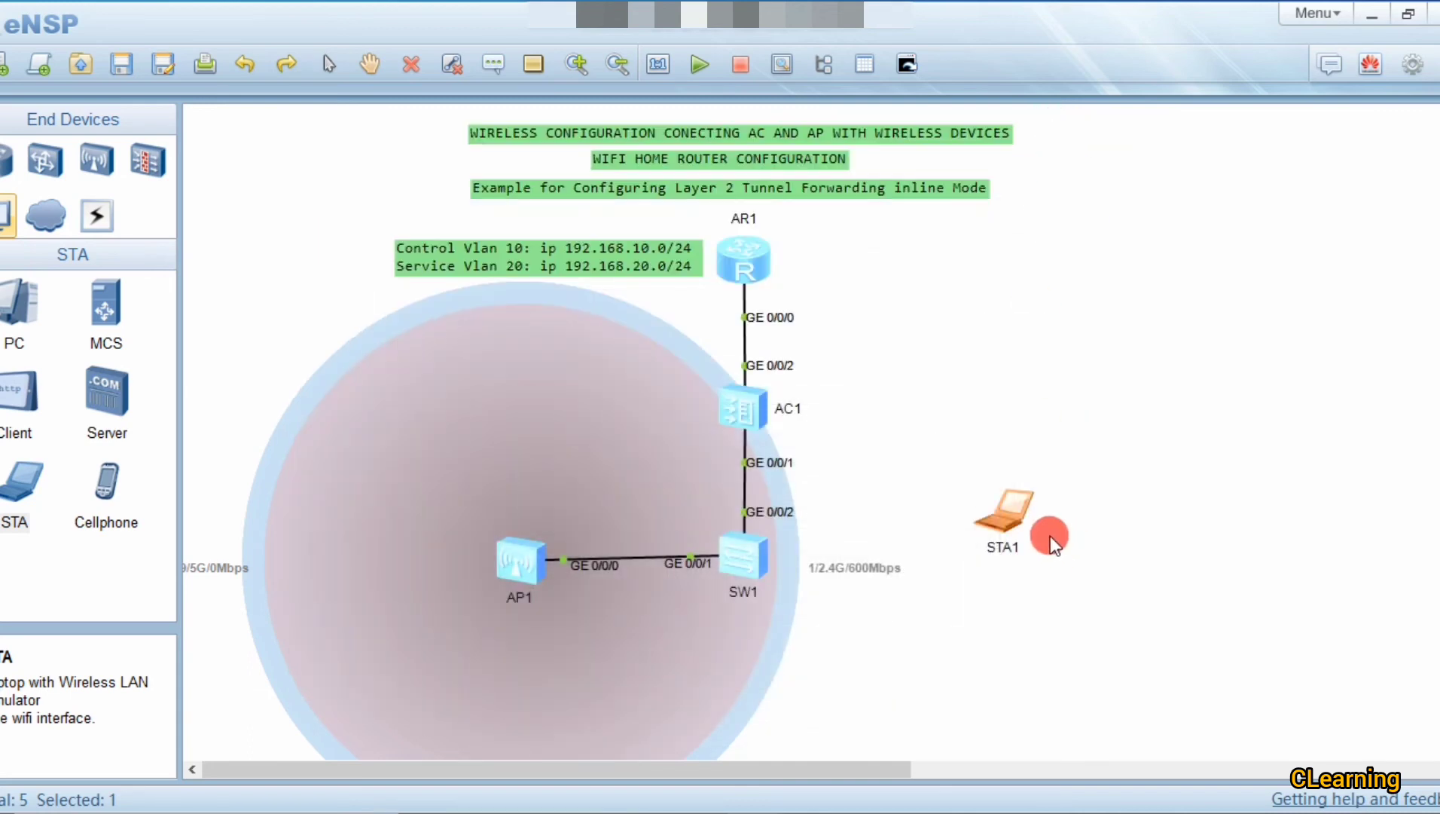
drag(1024, 510, 408, 430)
double_click(402, 429)
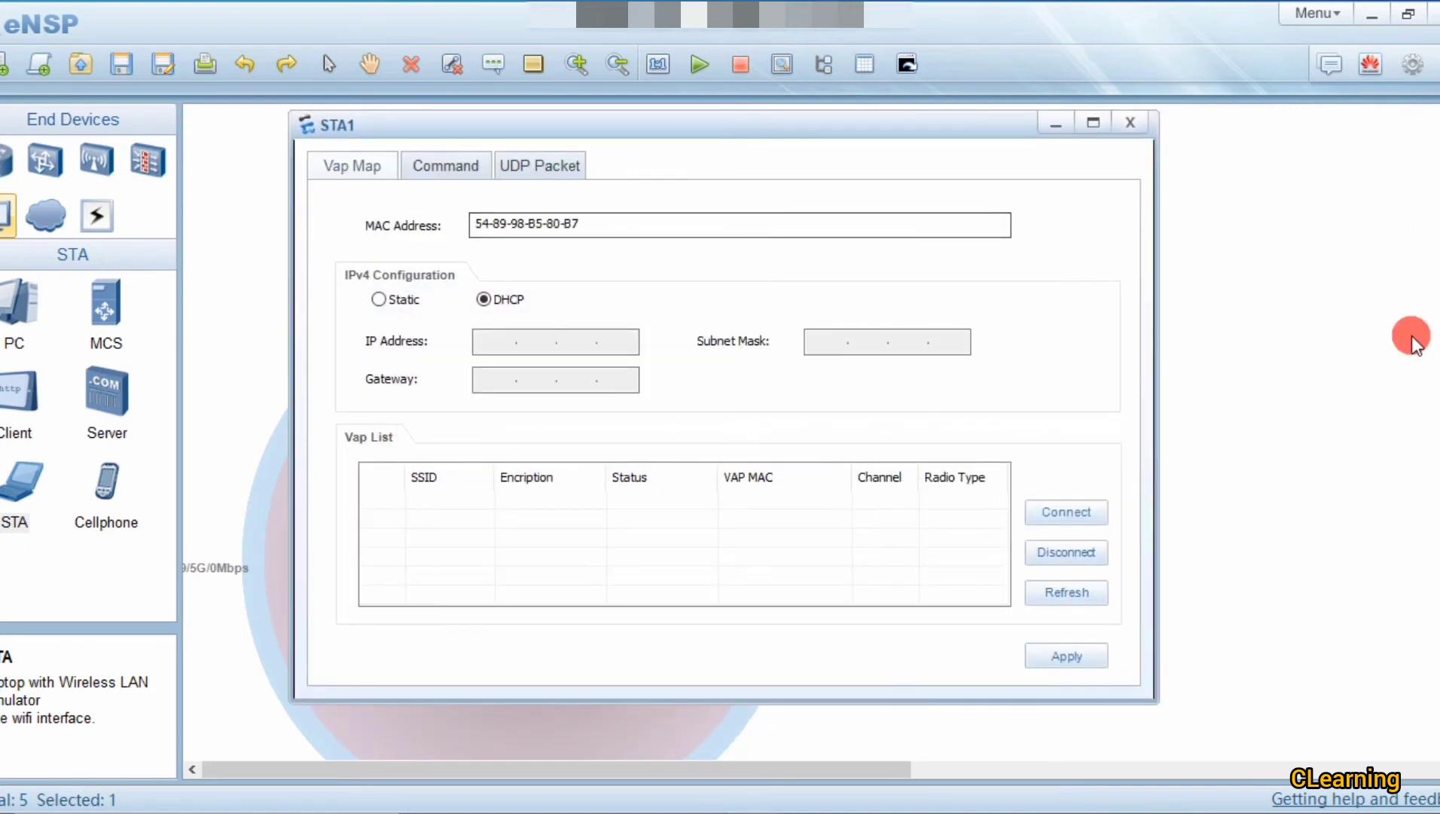
click(1126, 123)
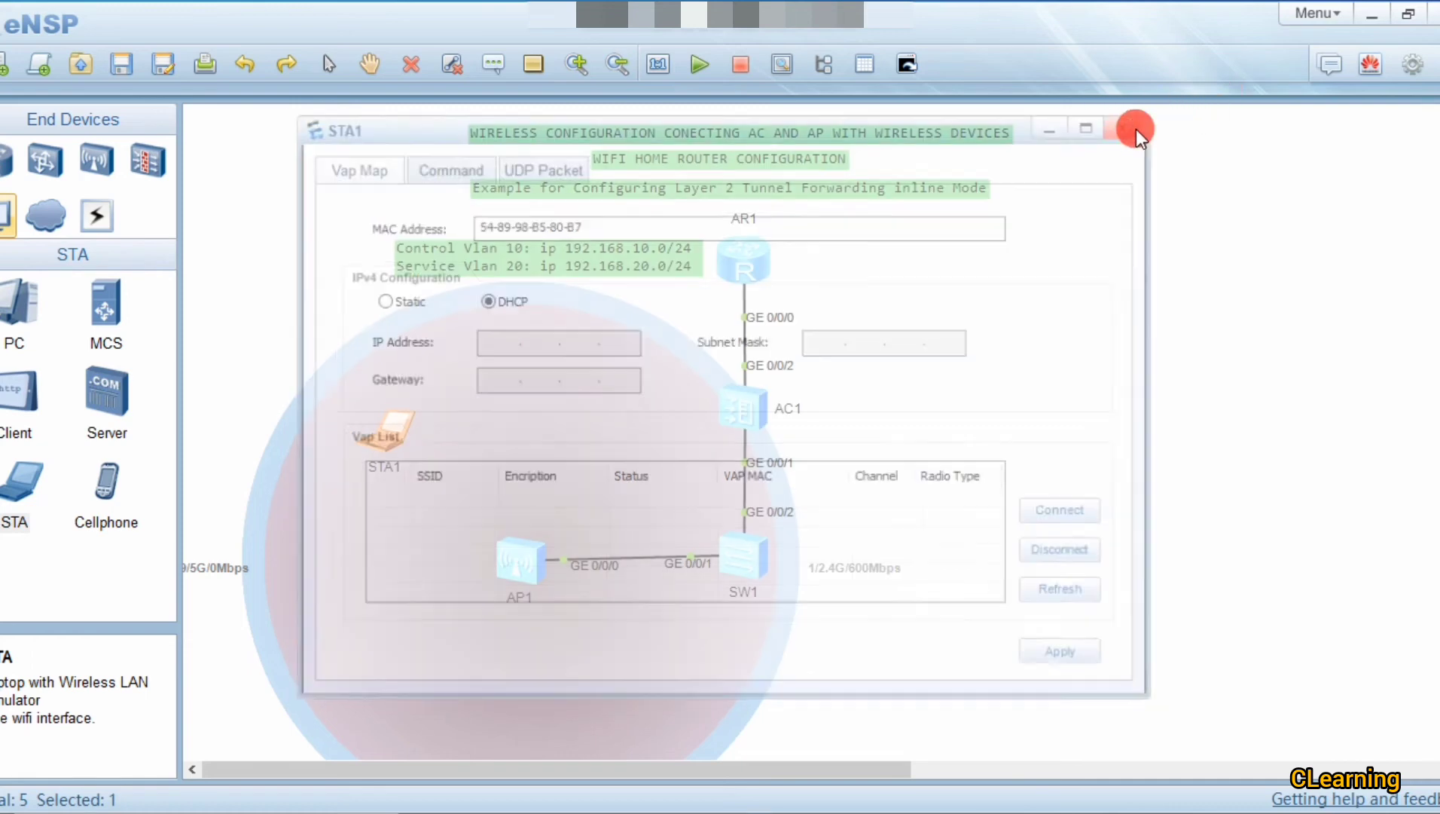
right_click(395, 434)
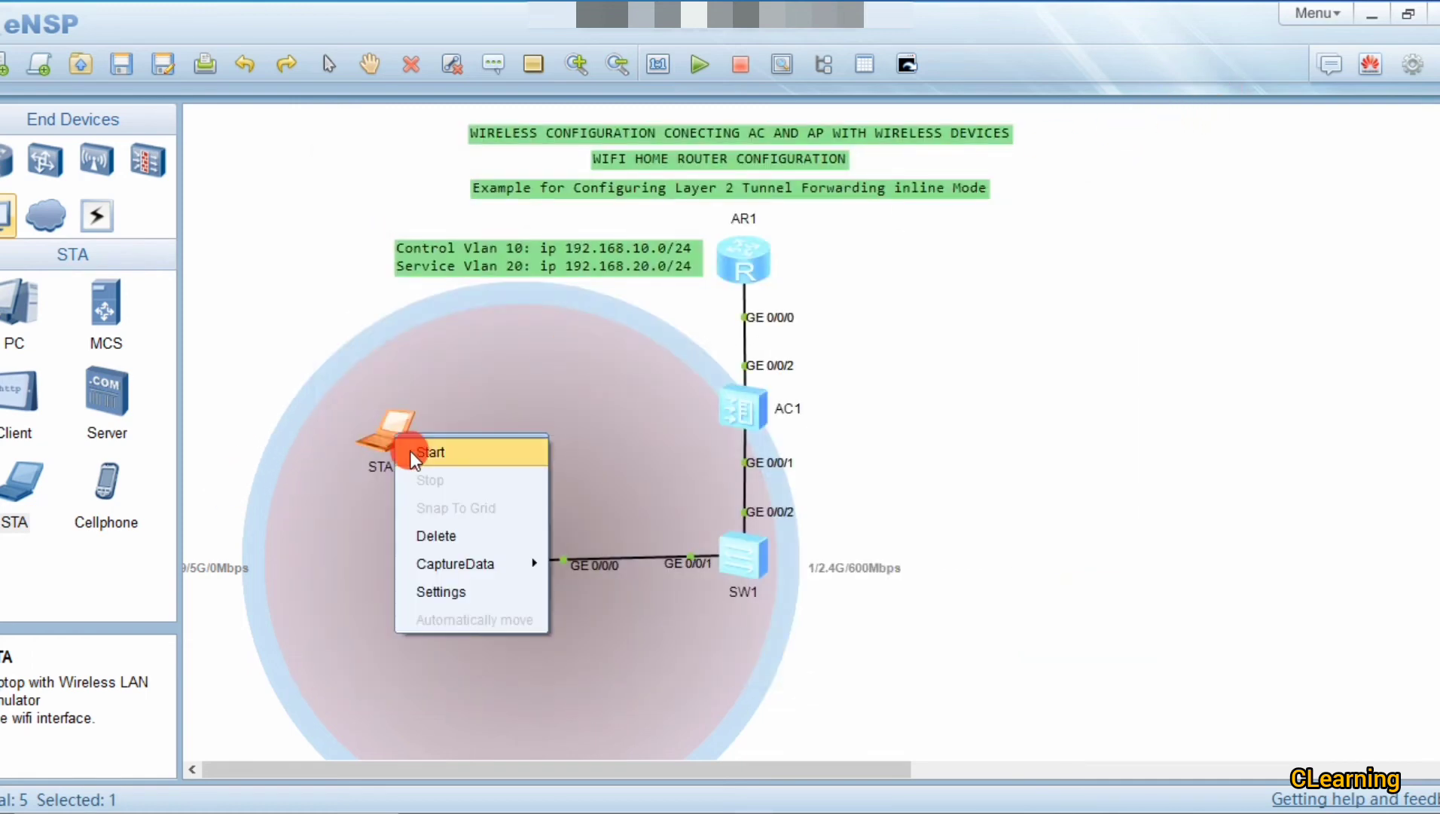
click(415, 451)
drag(379, 435, 1099, 410)
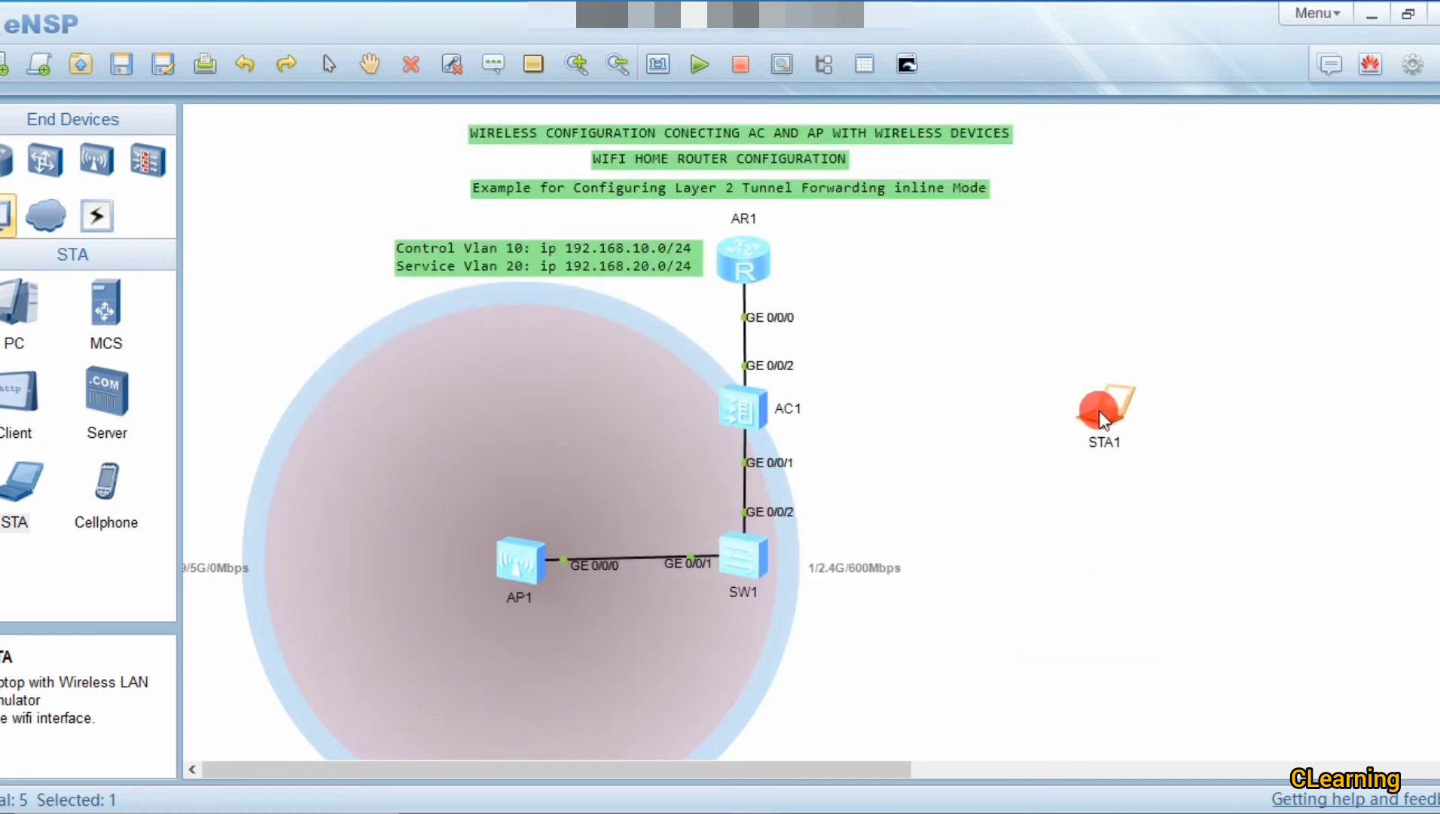
Step: Move STA1 beside AP1 and join the employee network on channel 1 with its password
double_click(1099, 411)
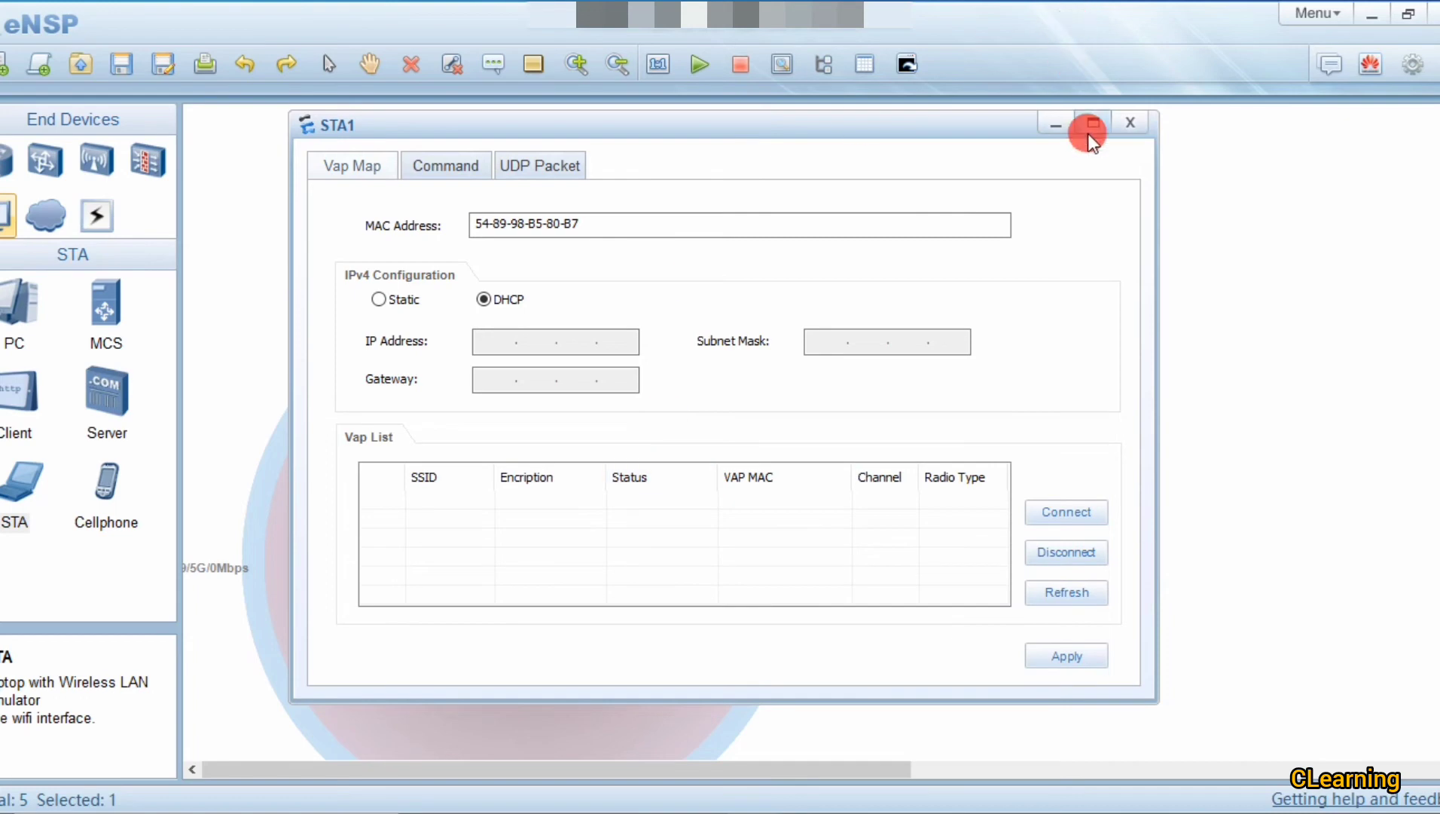
click(1062, 125)
drag(1094, 423, 497, 413)
double_click(497, 413)
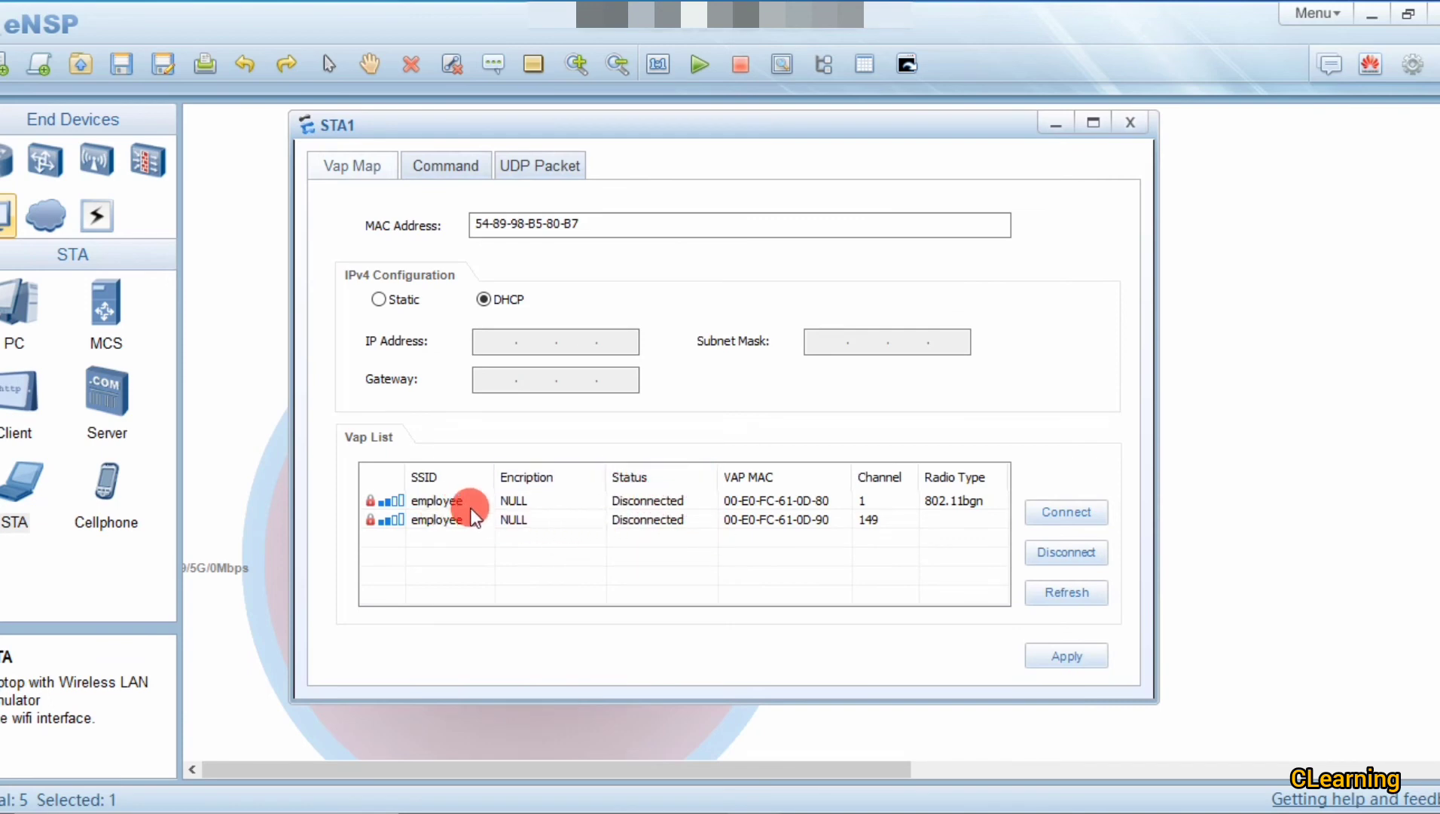
double_click(606, 501)
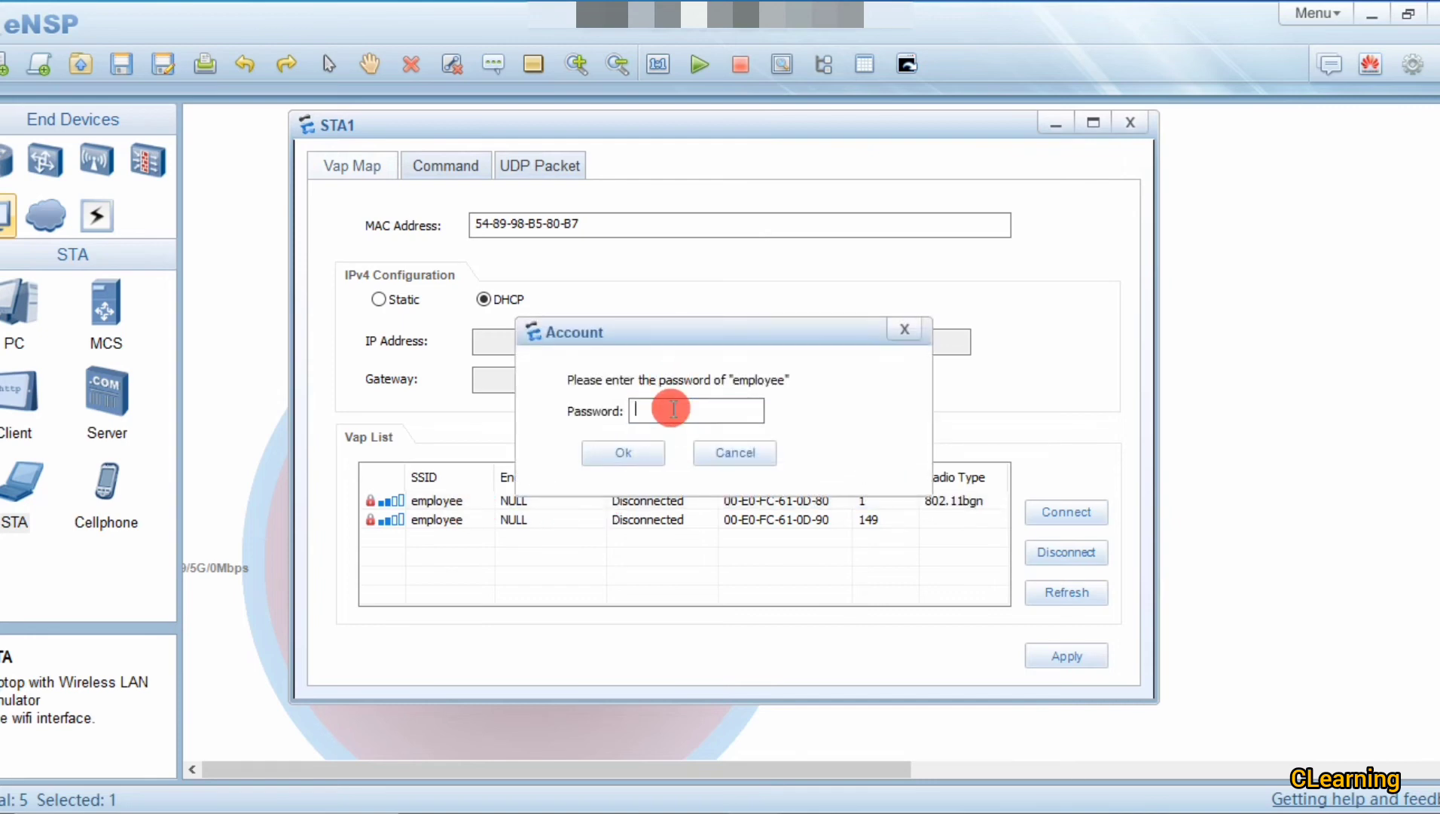
text(123456)
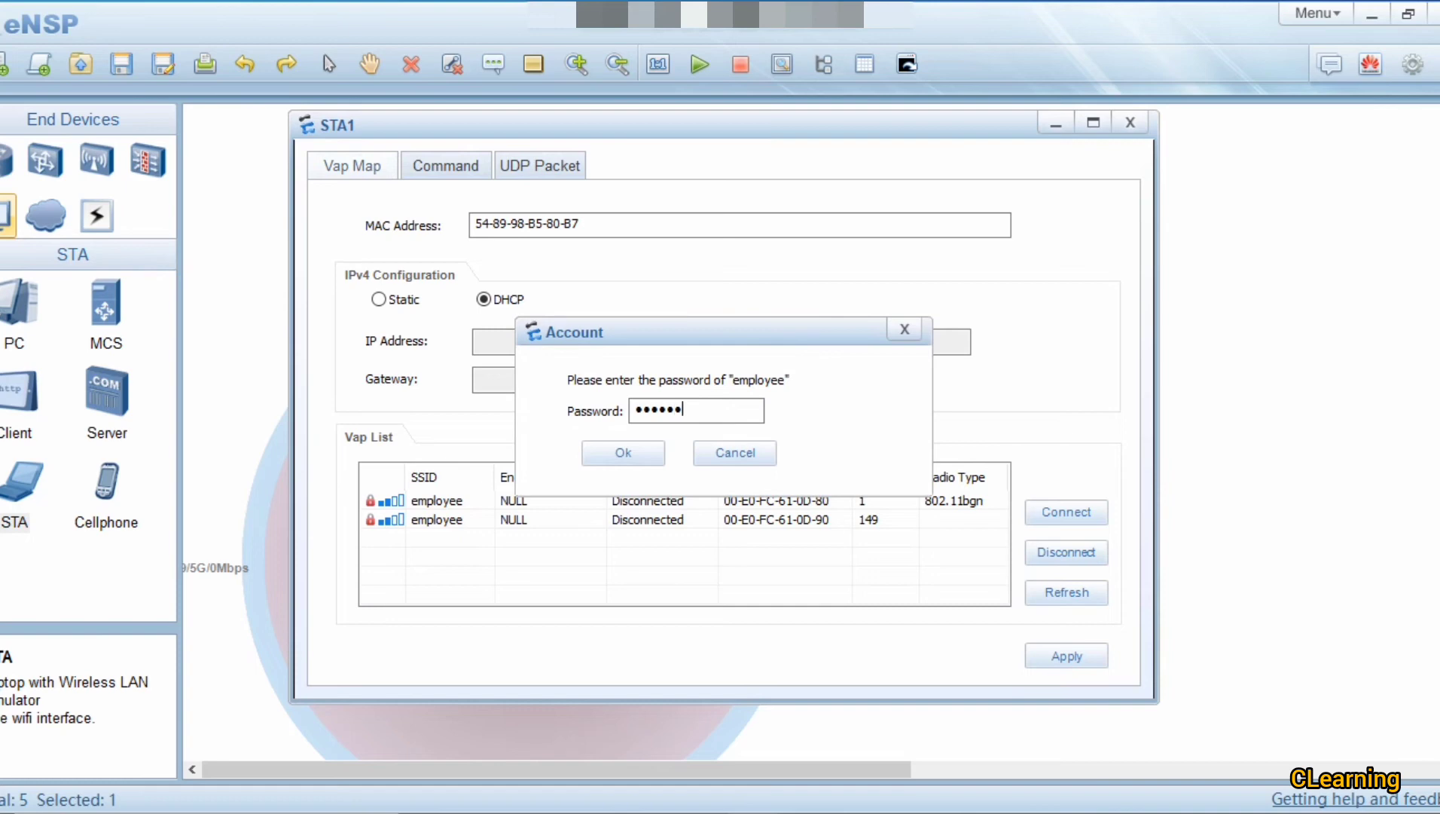
text(789)
key(Return)
click(670, 407)
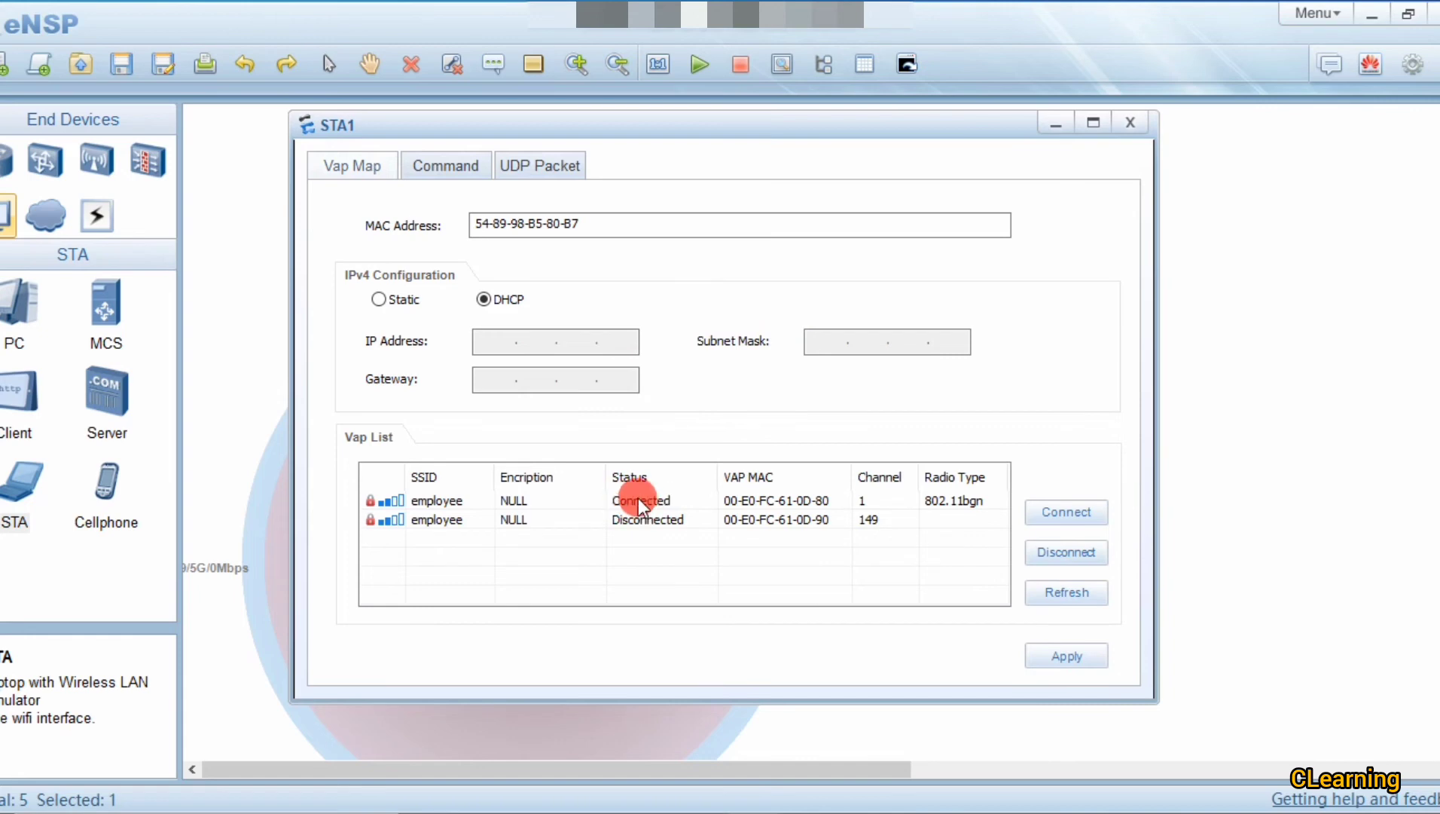
Step: Run ipconfig on STA1 to confirm 192.168.20.32, mask 255.255.255.0, gateway 192.168.20.1
drag(606, 136, 923, 150)
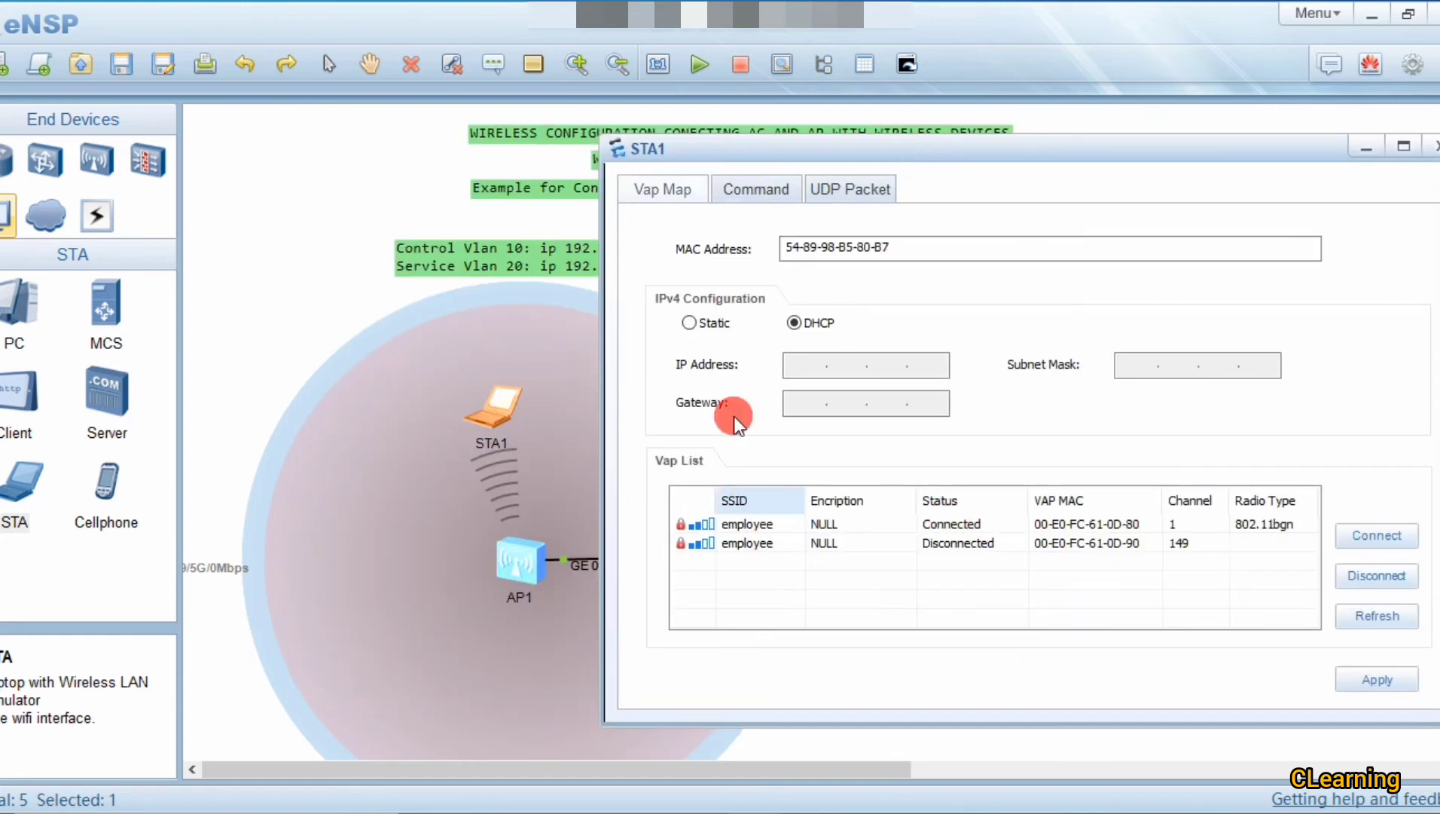
click(742, 190)
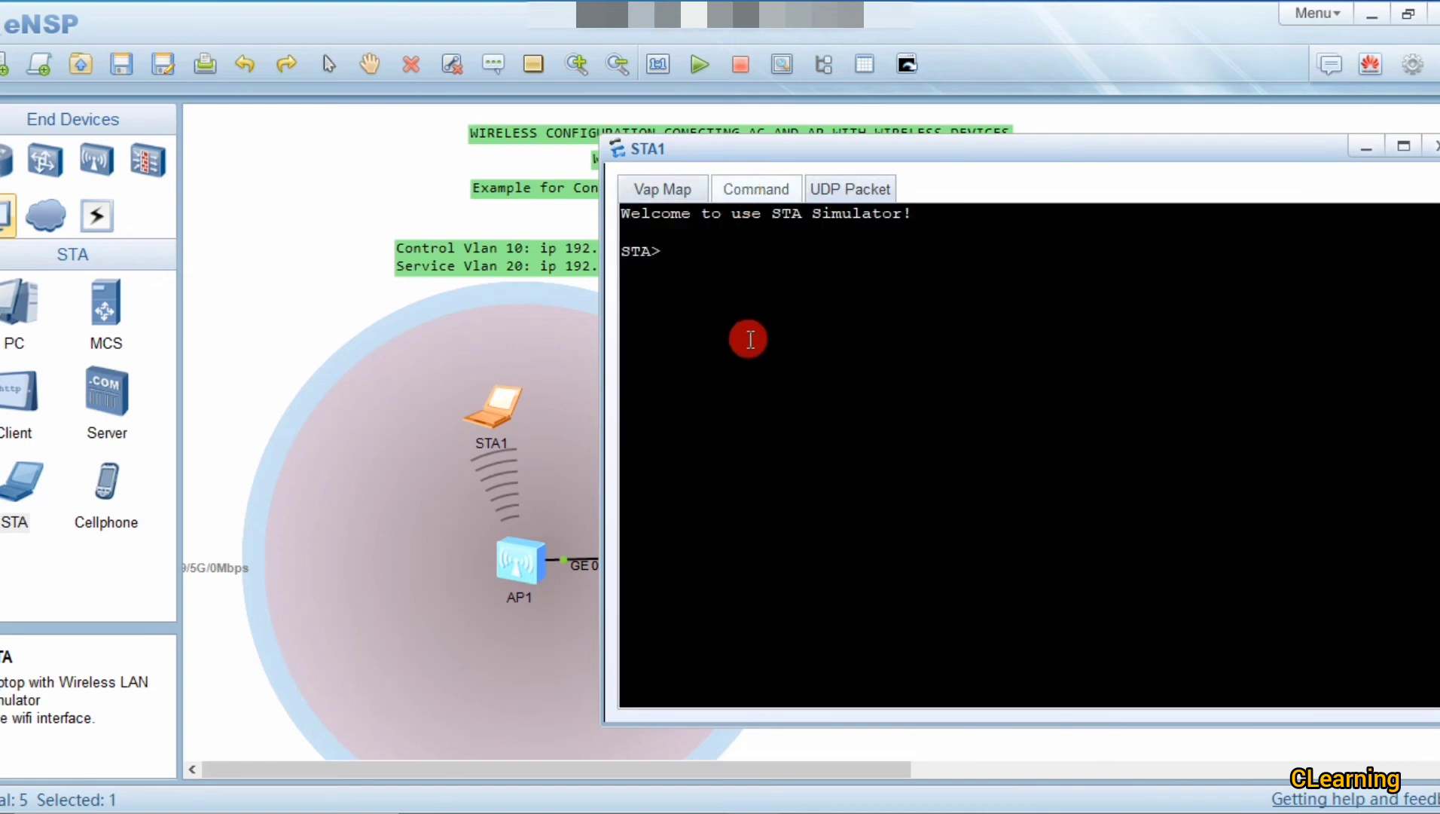
text(ipconfig)
key(Return)
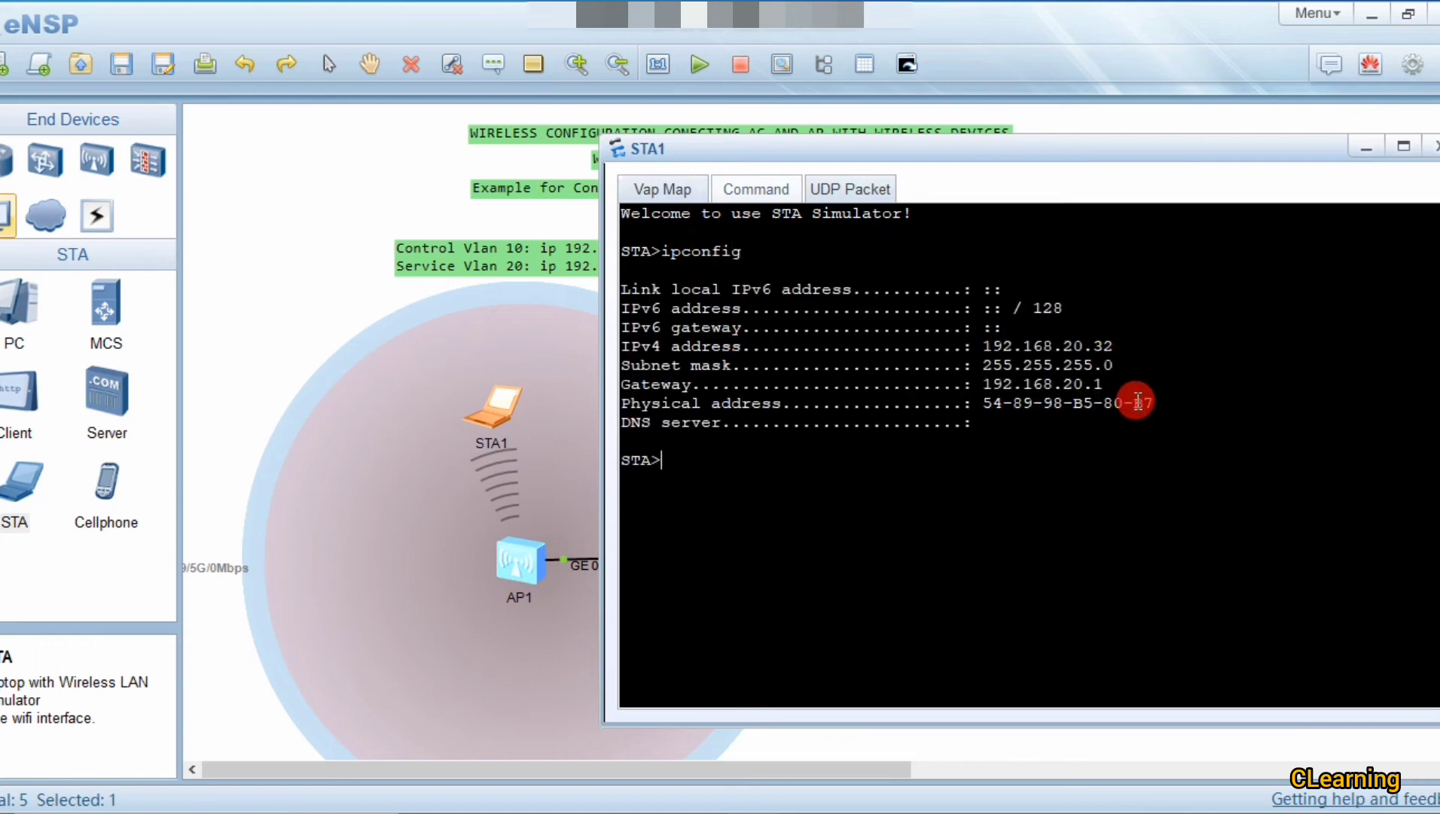
drag(1112, 345, 991, 346)
drag(988, 150, 1159, 150)
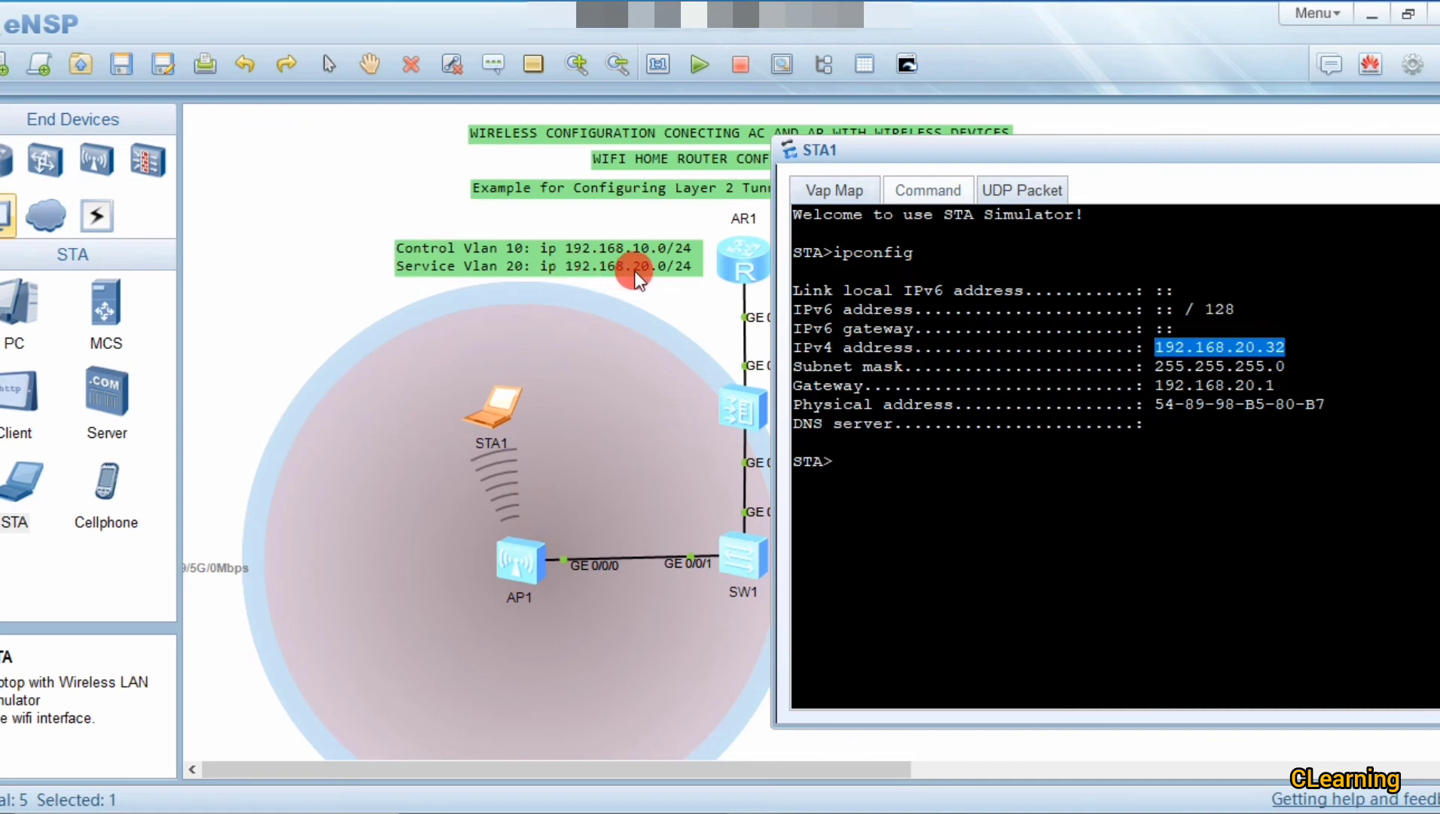
click(1134, 403)
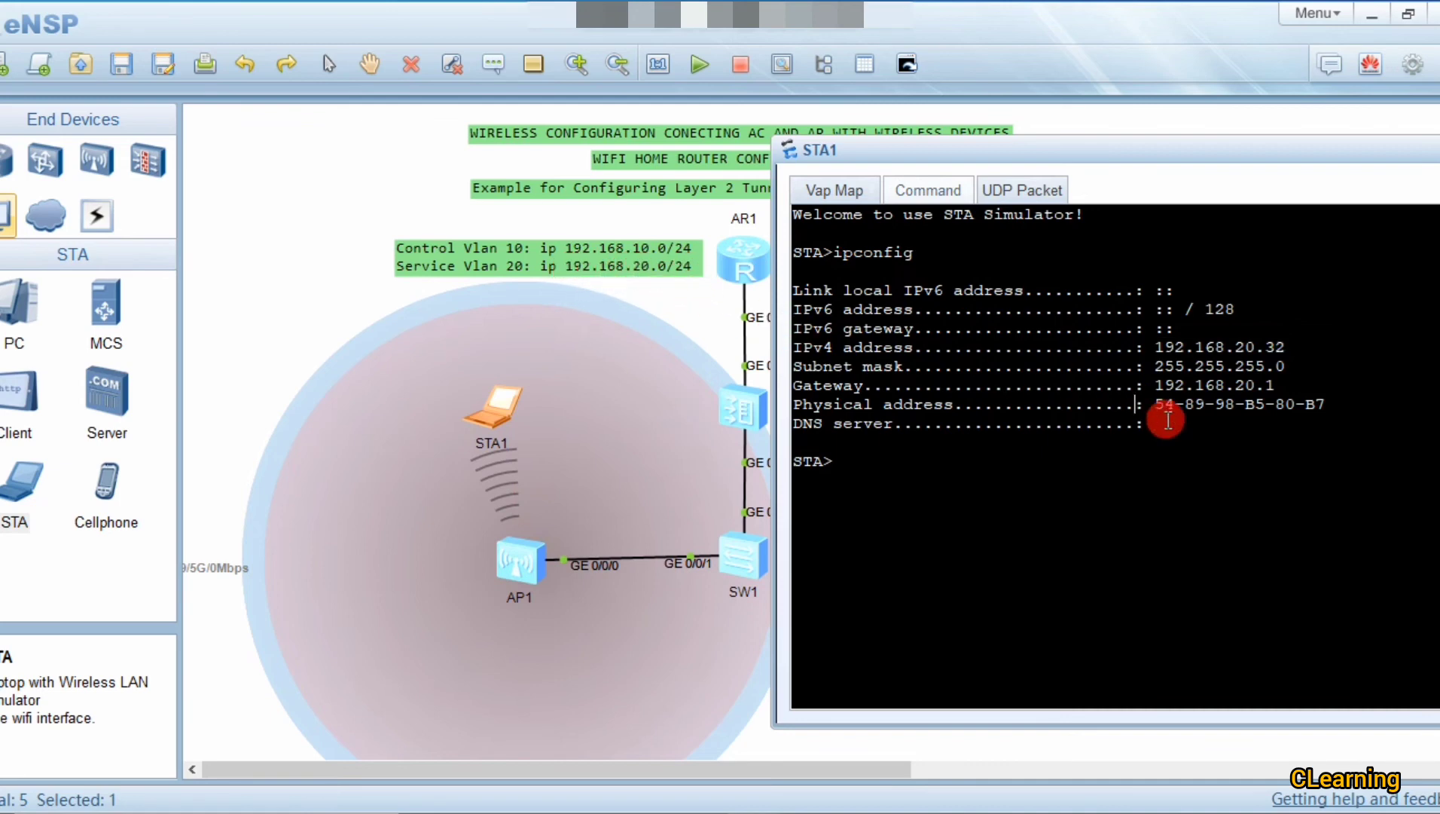
click(535, 564)
Step: Check AP1's console for the CAPWAP link and move STA1 further left
double_click(535, 564)
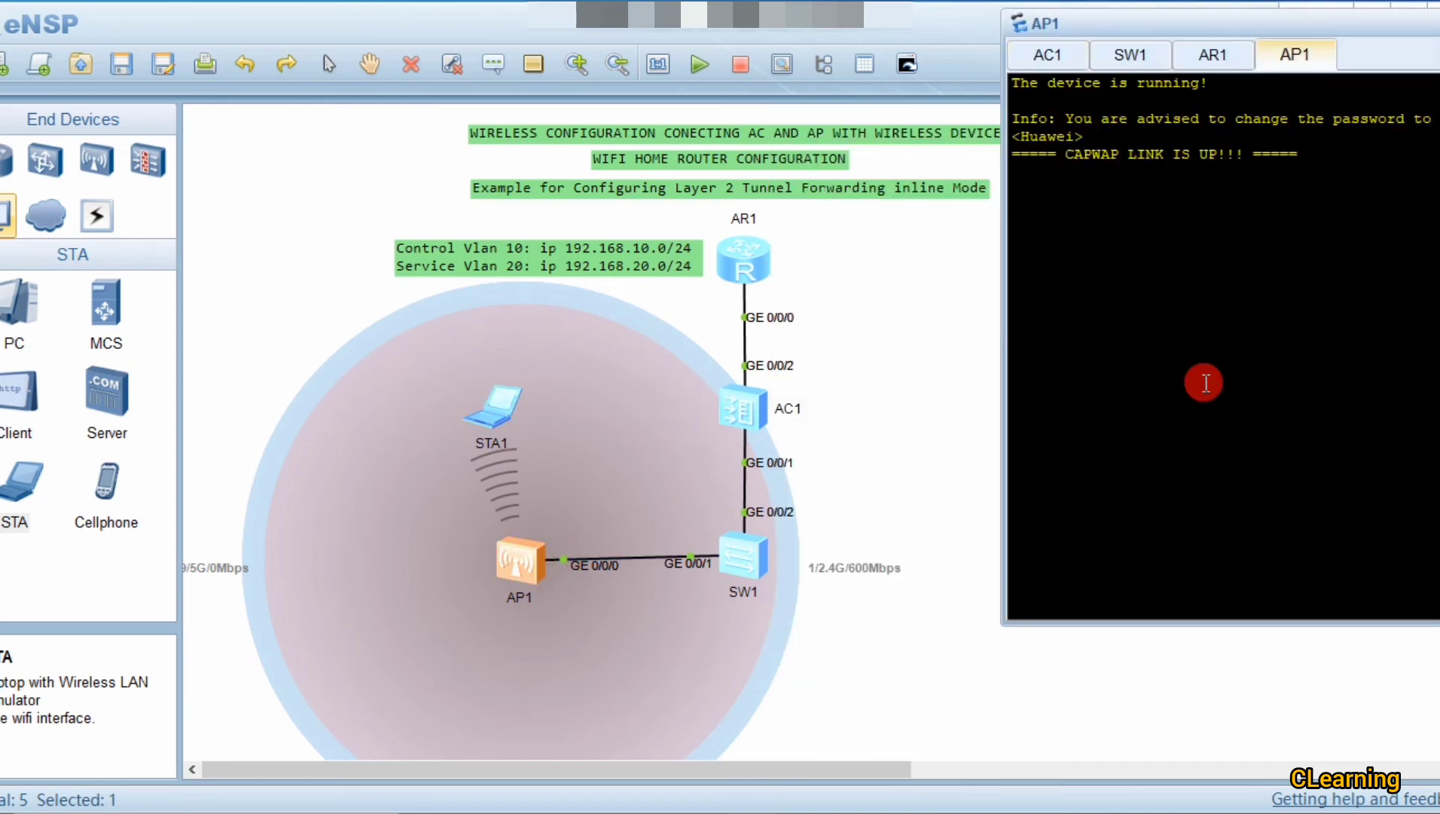
click(912, 413)
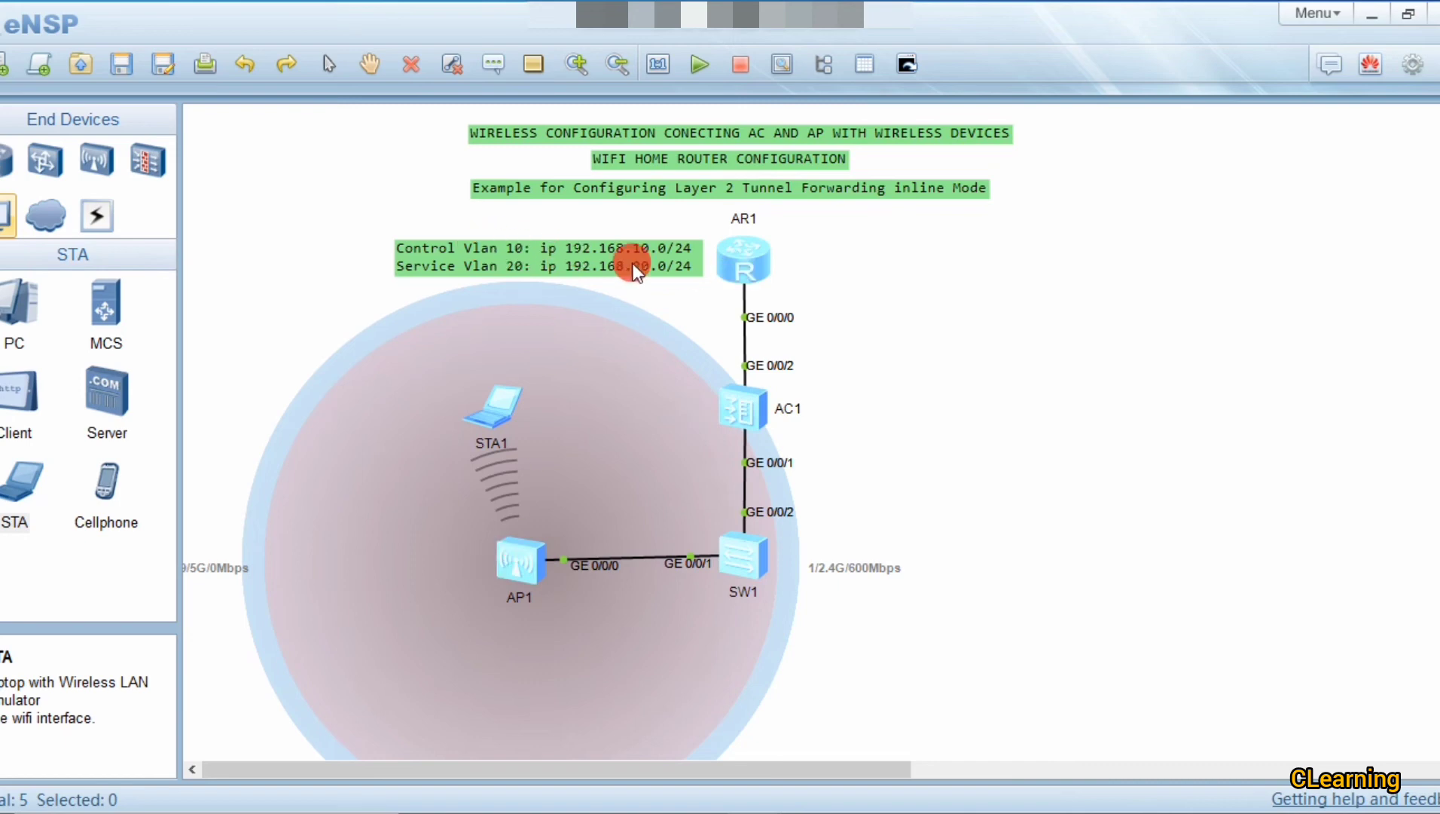
drag(497, 404, 380, 456)
Step: Place Cellphone1 inside AP1's coverage below AP1 and start it
click(113, 486)
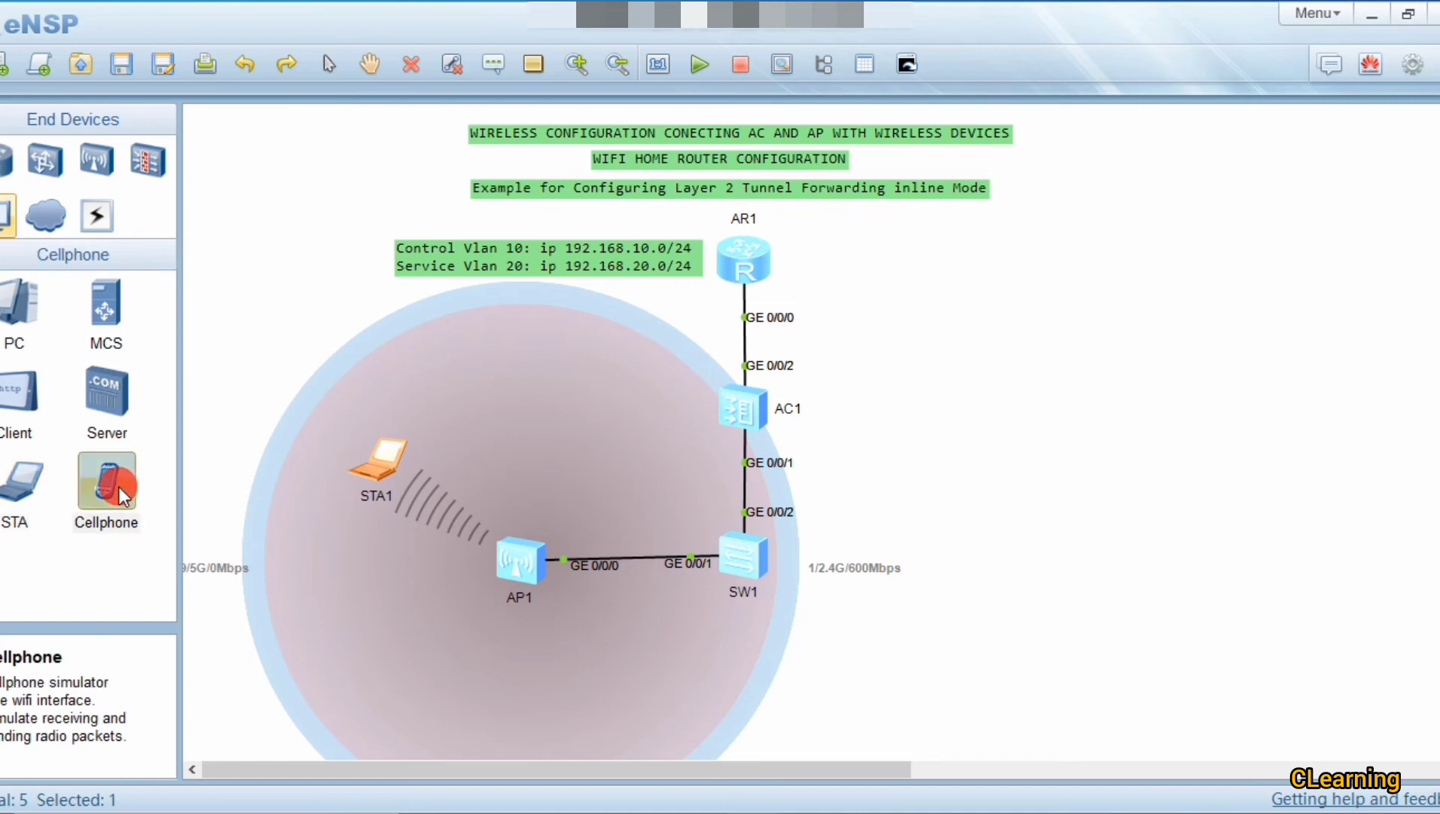
click(615, 655)
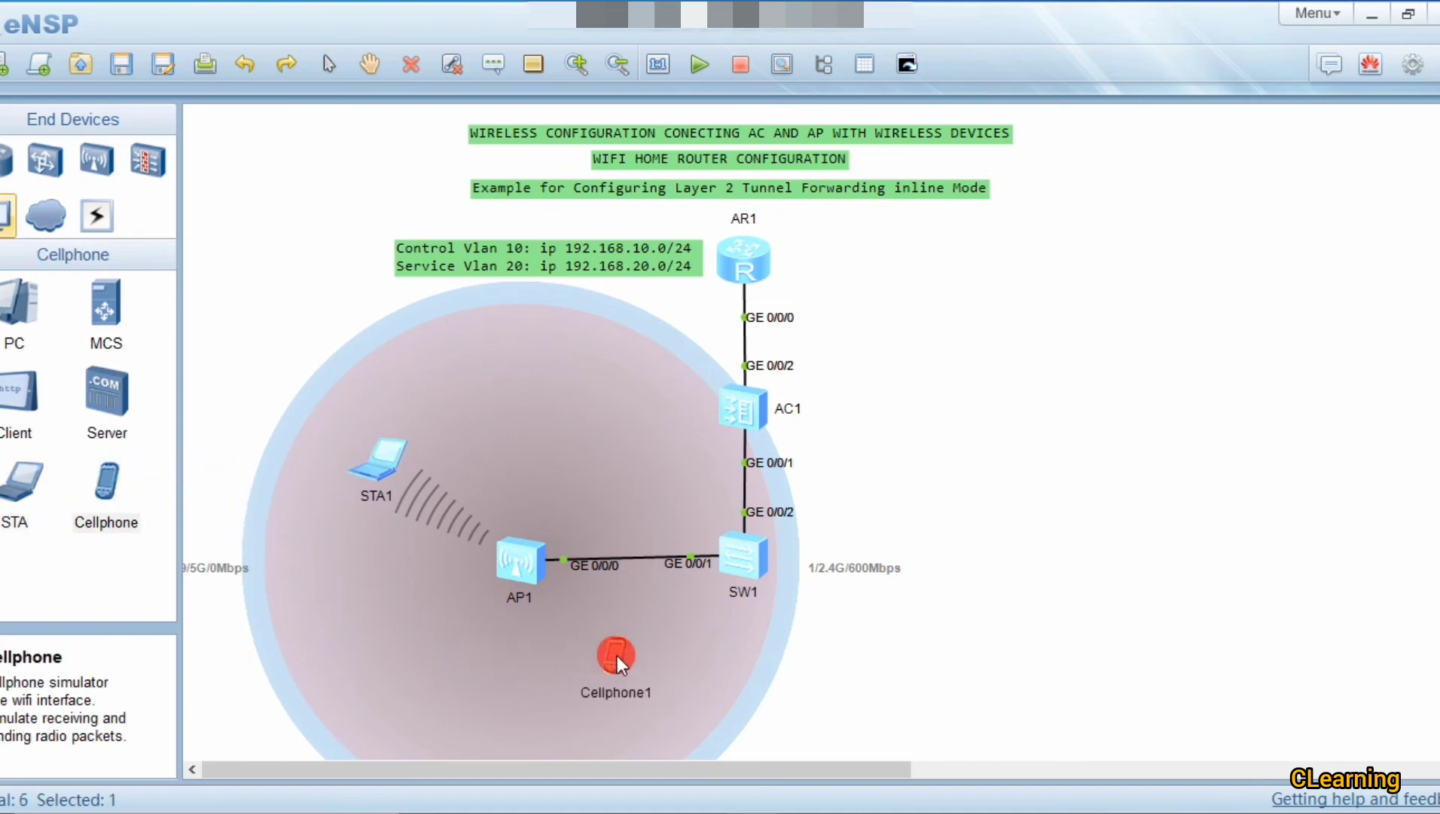
right_click(617, 655)
click(684, 476)
Step: Connect Cellphone1 to the employee SSID by entering the network password
double_click(610, 662)
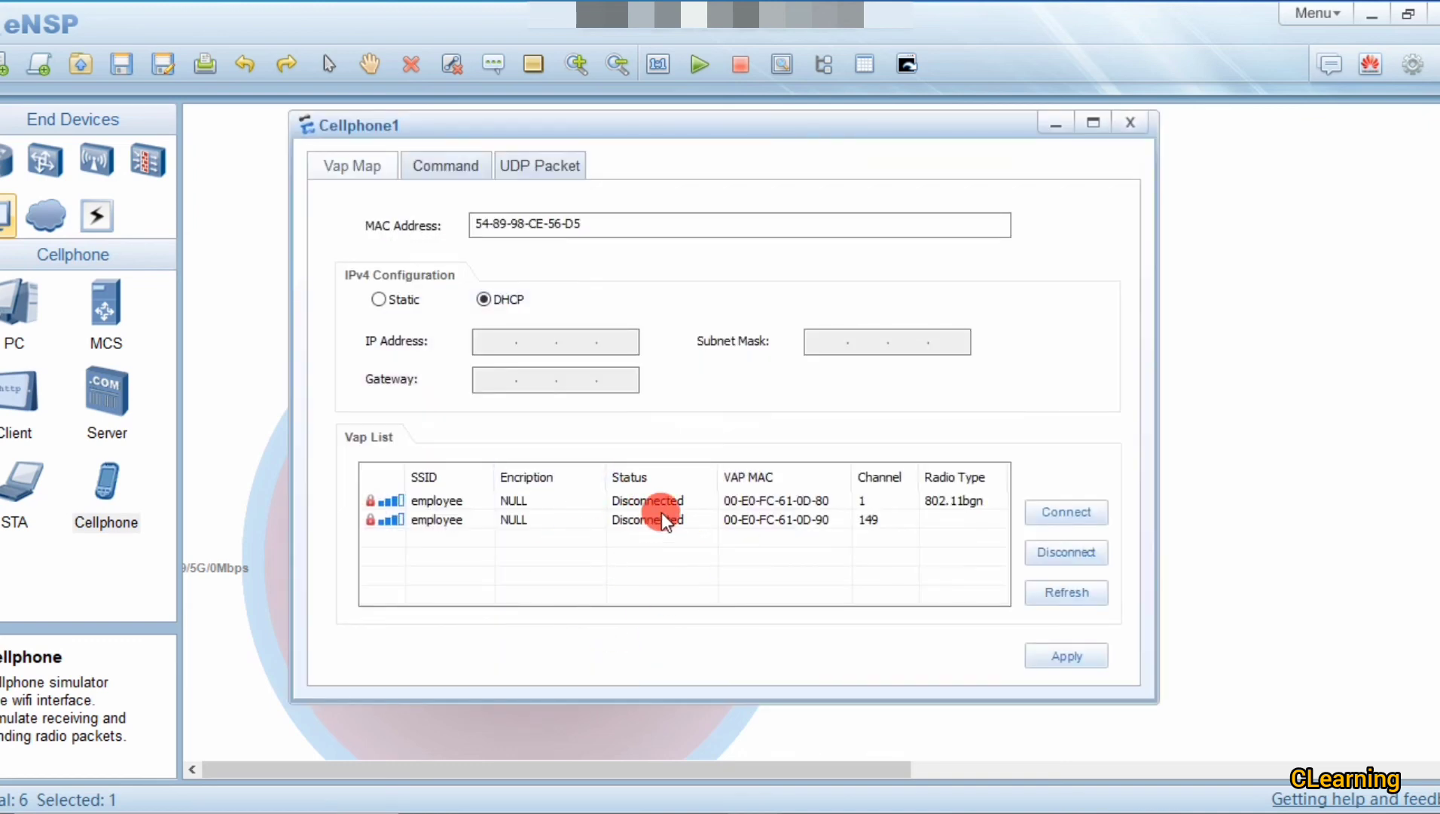
drag(599, 126, 928, 116)
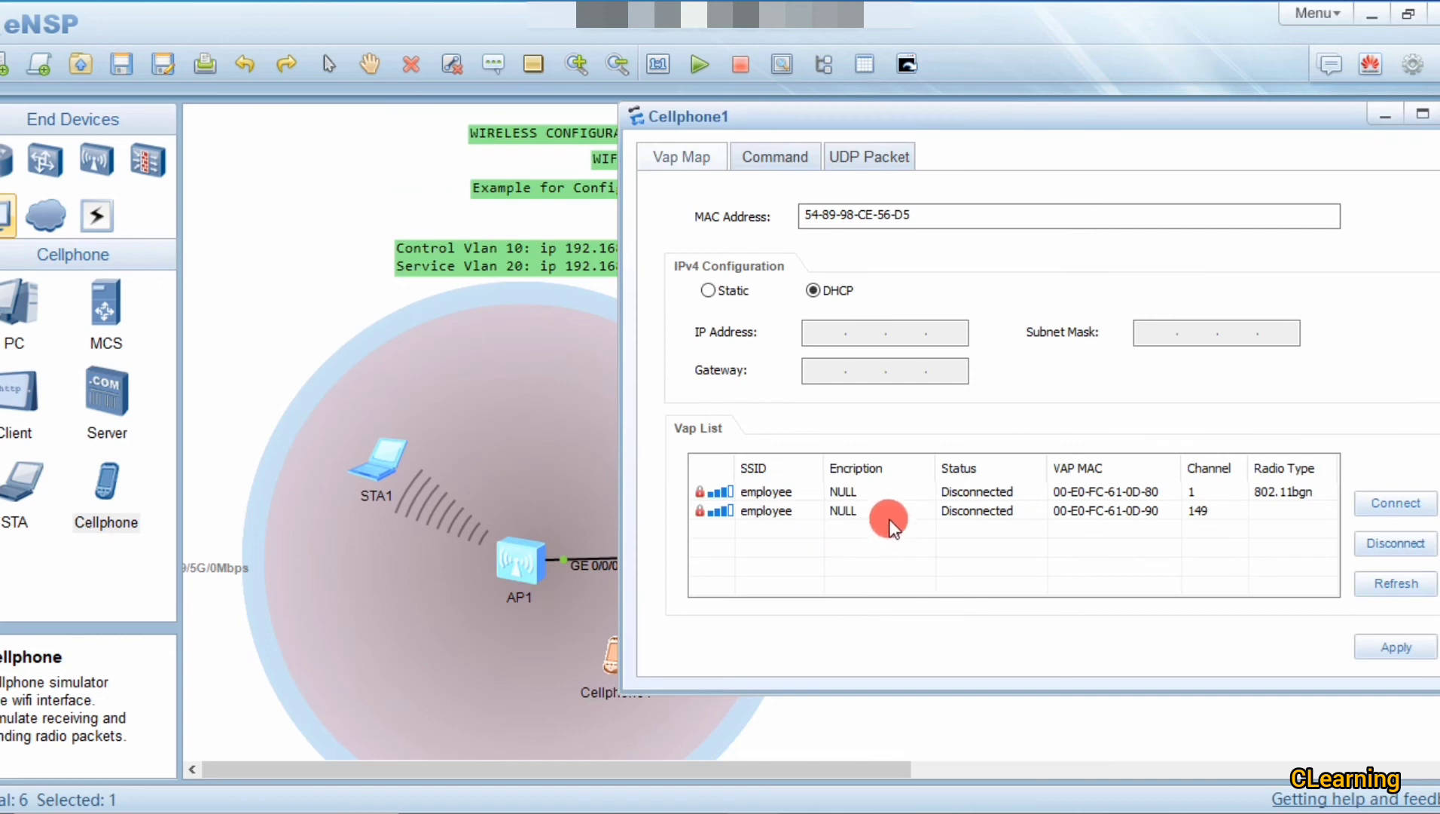
double_click(896, 493)
click(1004, 400)
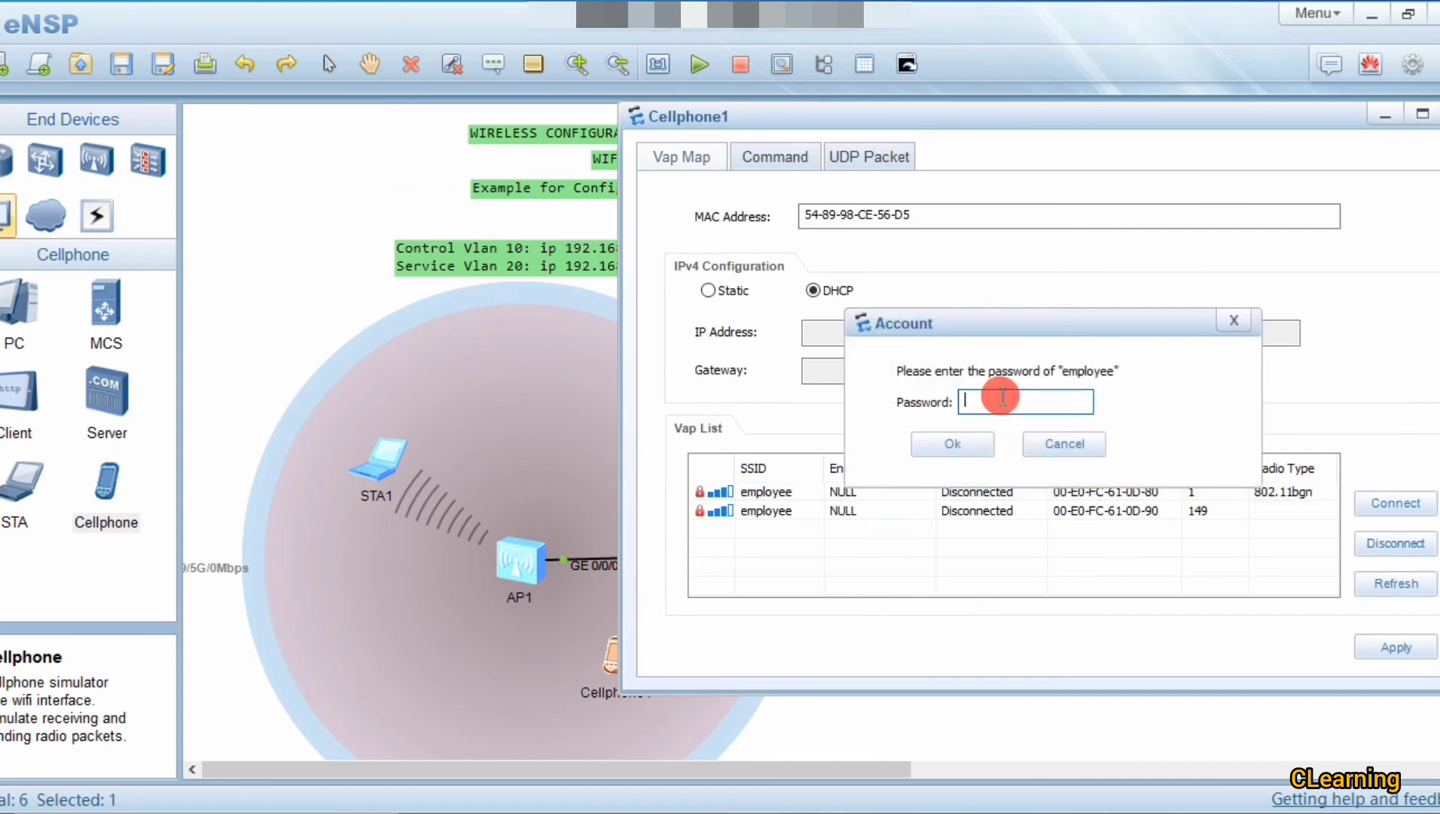
text(123456)
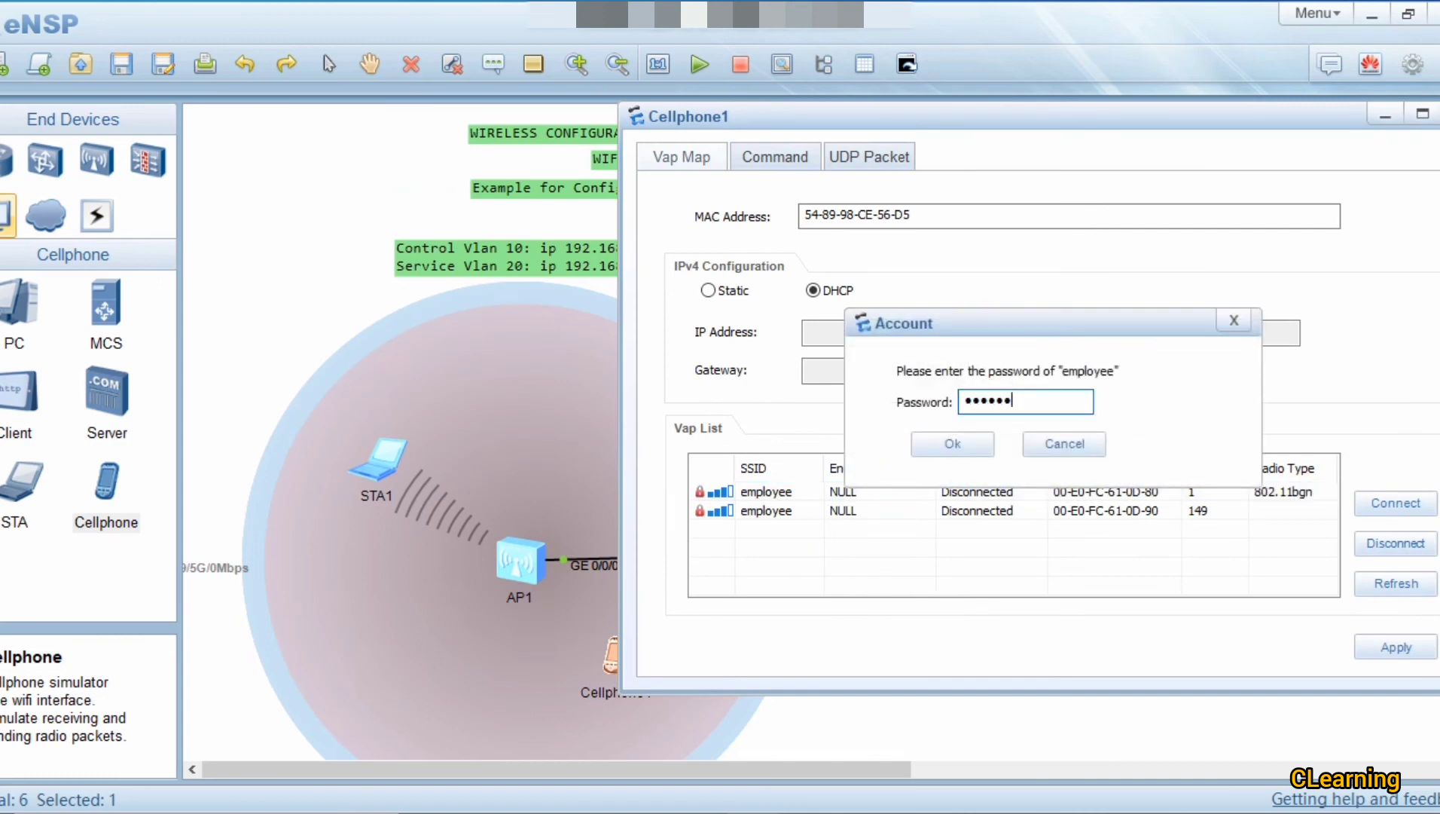
text(7890)
key(Return)
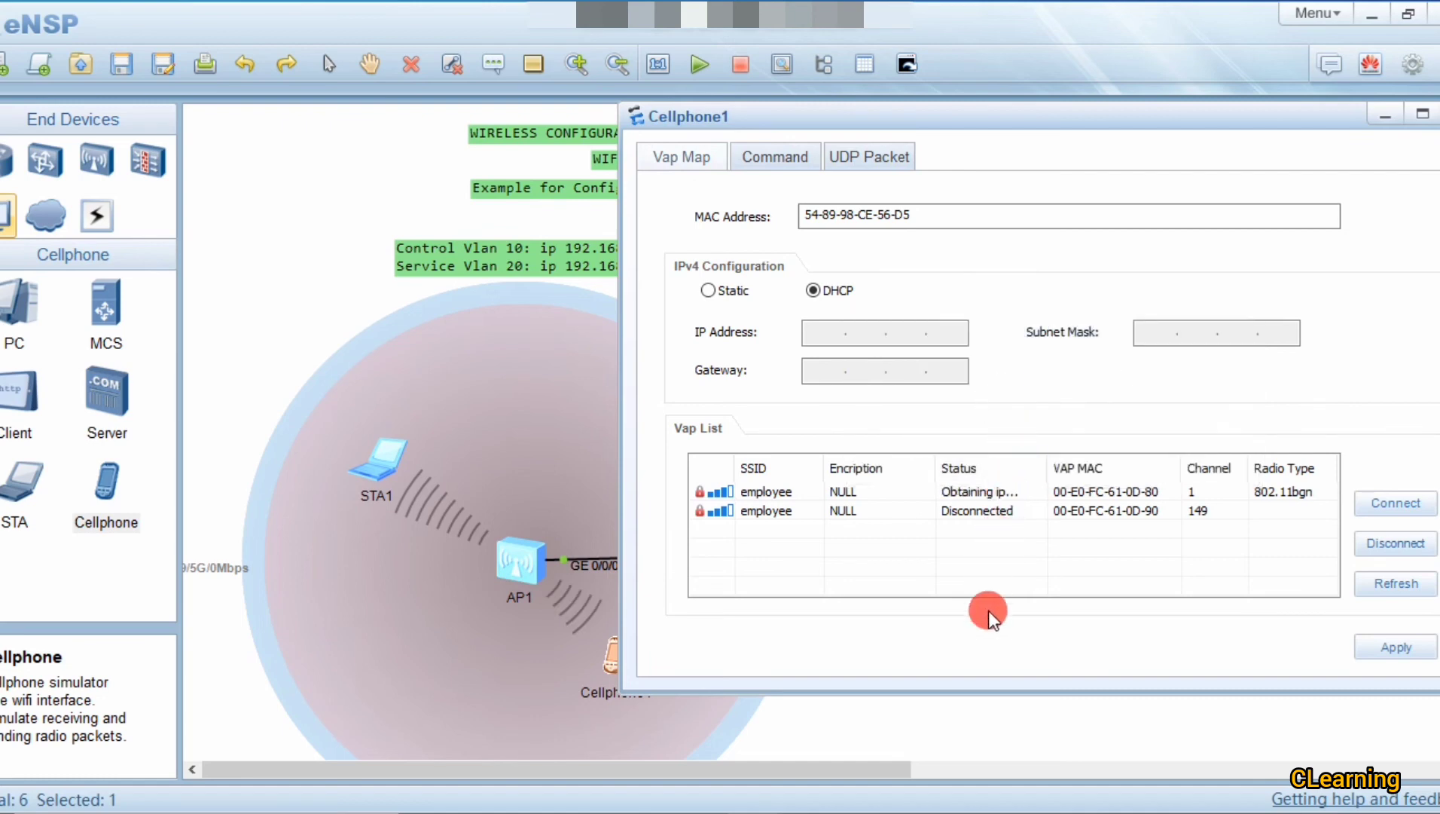
Step: Move Cellphone1 lower within AP1's coverage circle
drag(990, 122, 1201, 88)
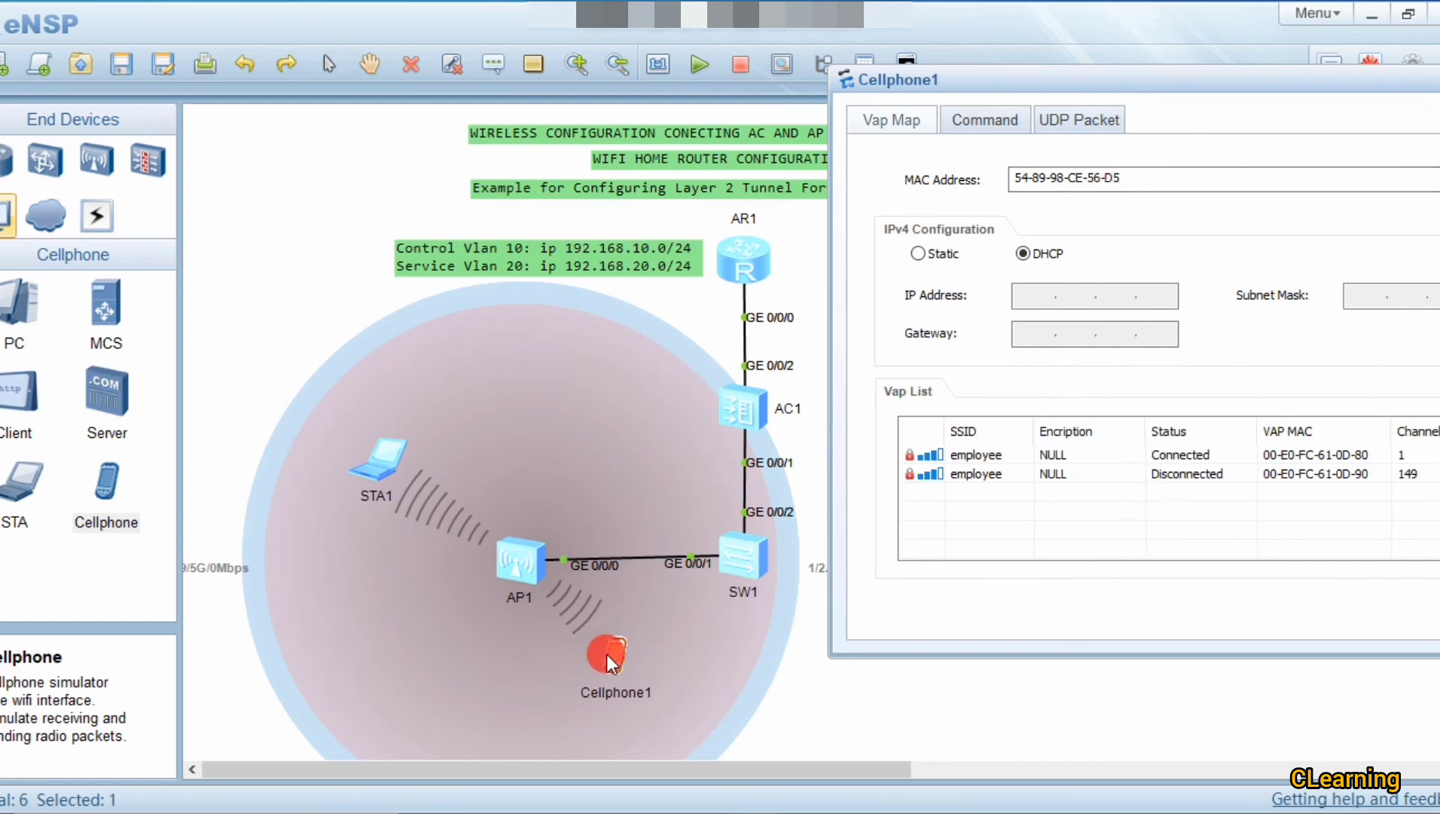
drag(607, 654, 661, 682)
drag(581, 587, 613, 623)
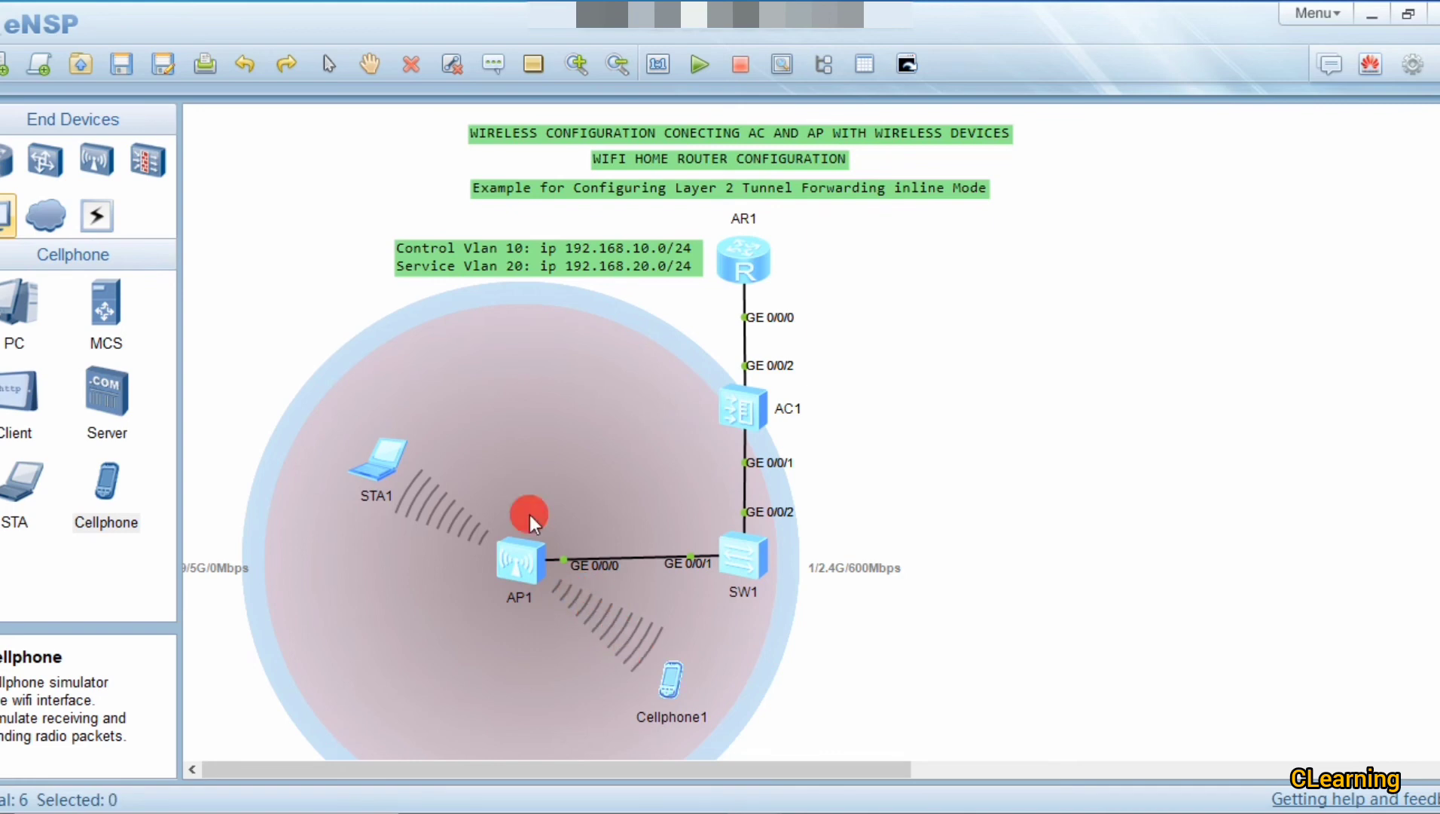
Step: Add a new Cellphone2 to the topology and start it
drag(103, 490, 496, 379)
right_click(496, 379)
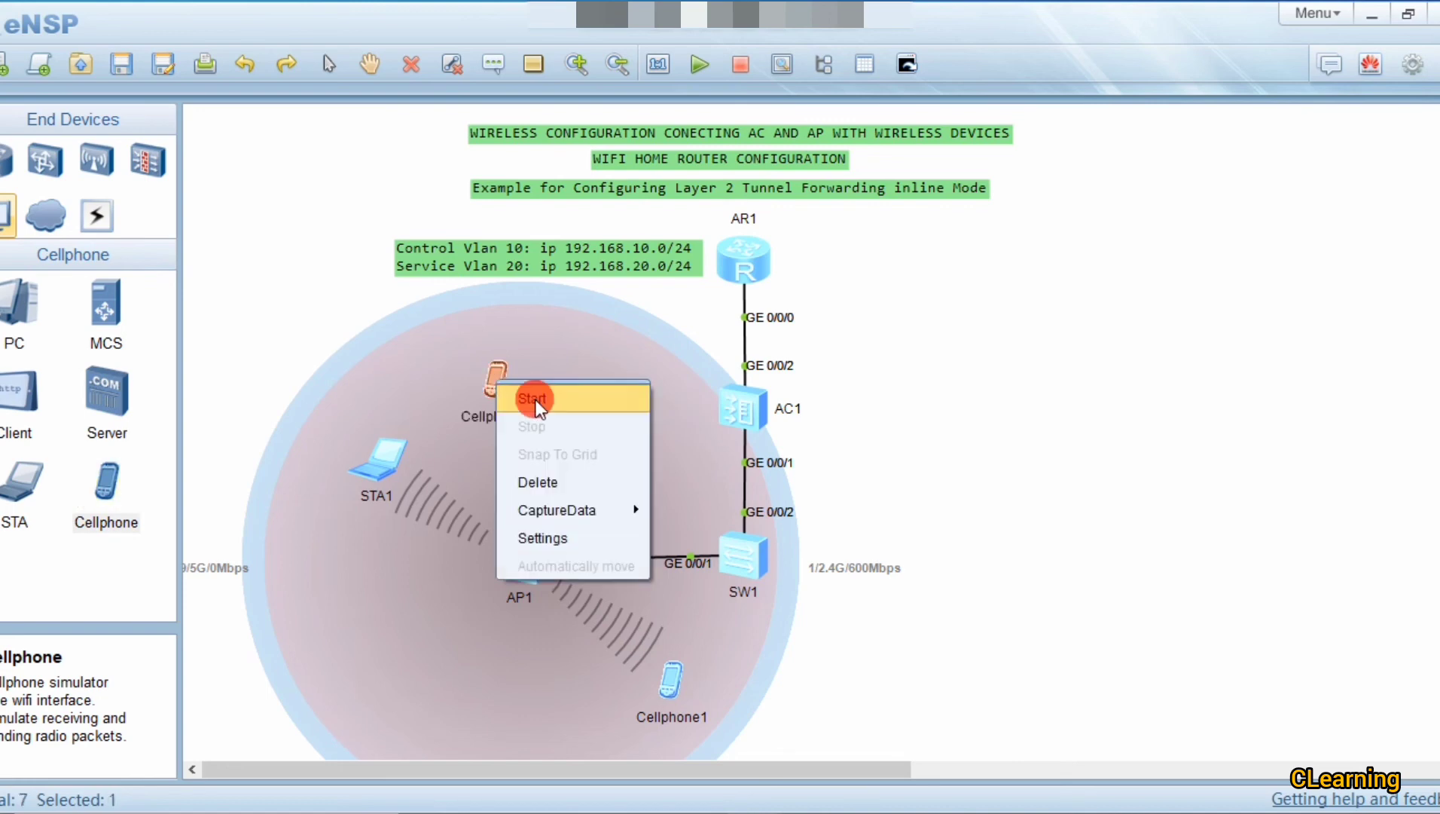
click(527, 392)
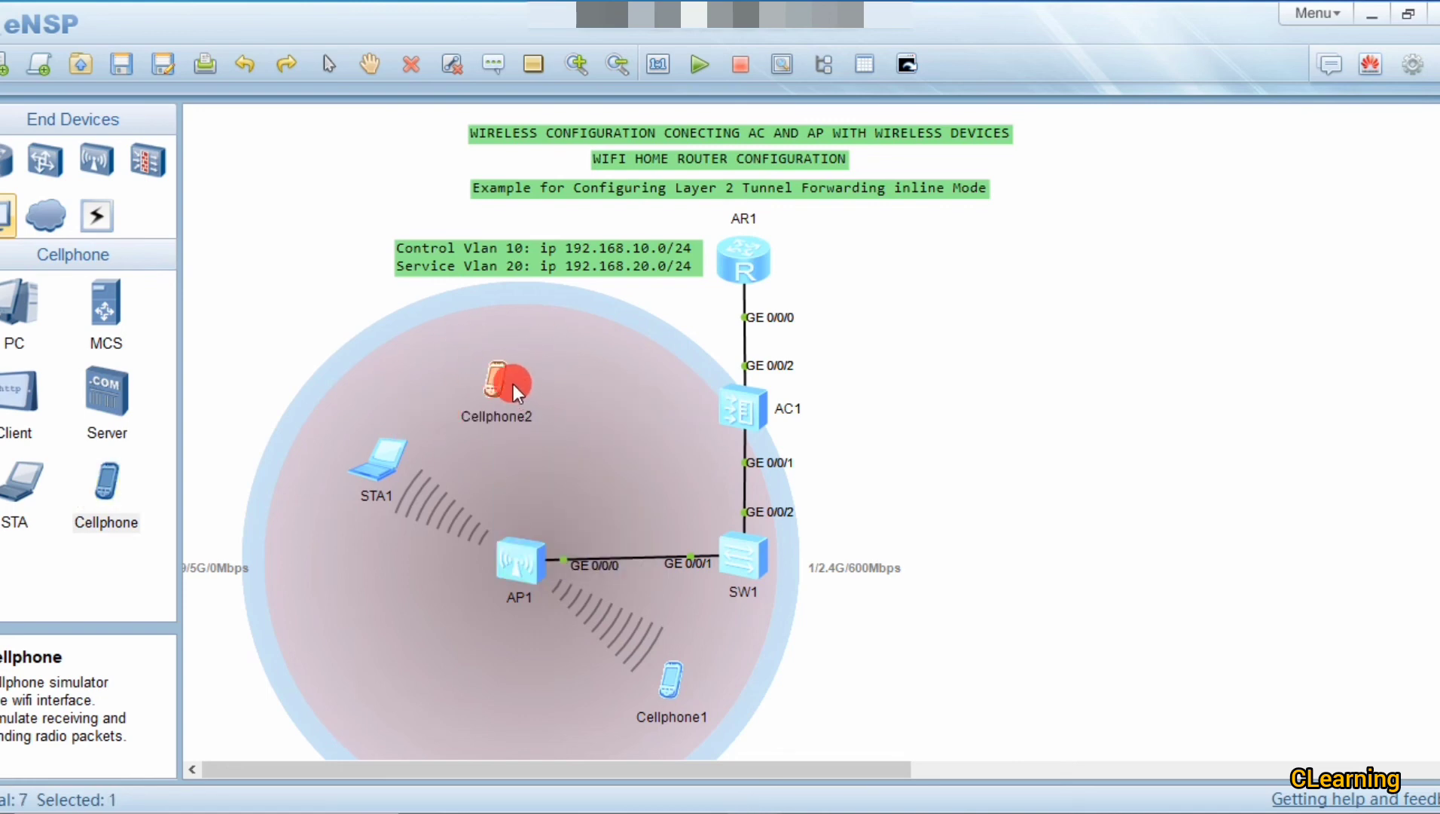
Step: Move Cellphone2 up near the circle's top and shift STA1 slightly down-left
drag(505, 378, 498, 360)
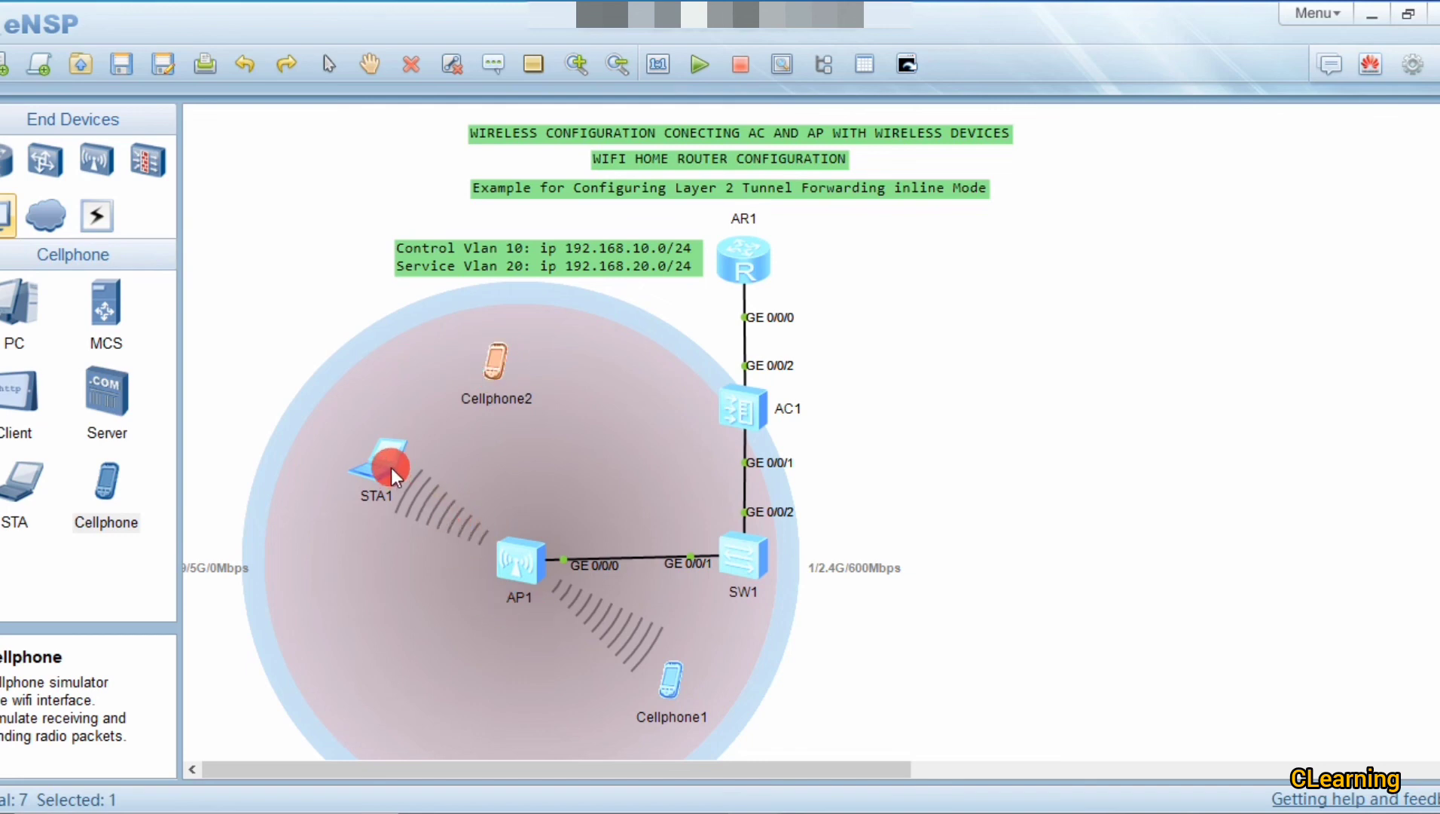
drag(390, 467, 352, 486)
click(406, 508)
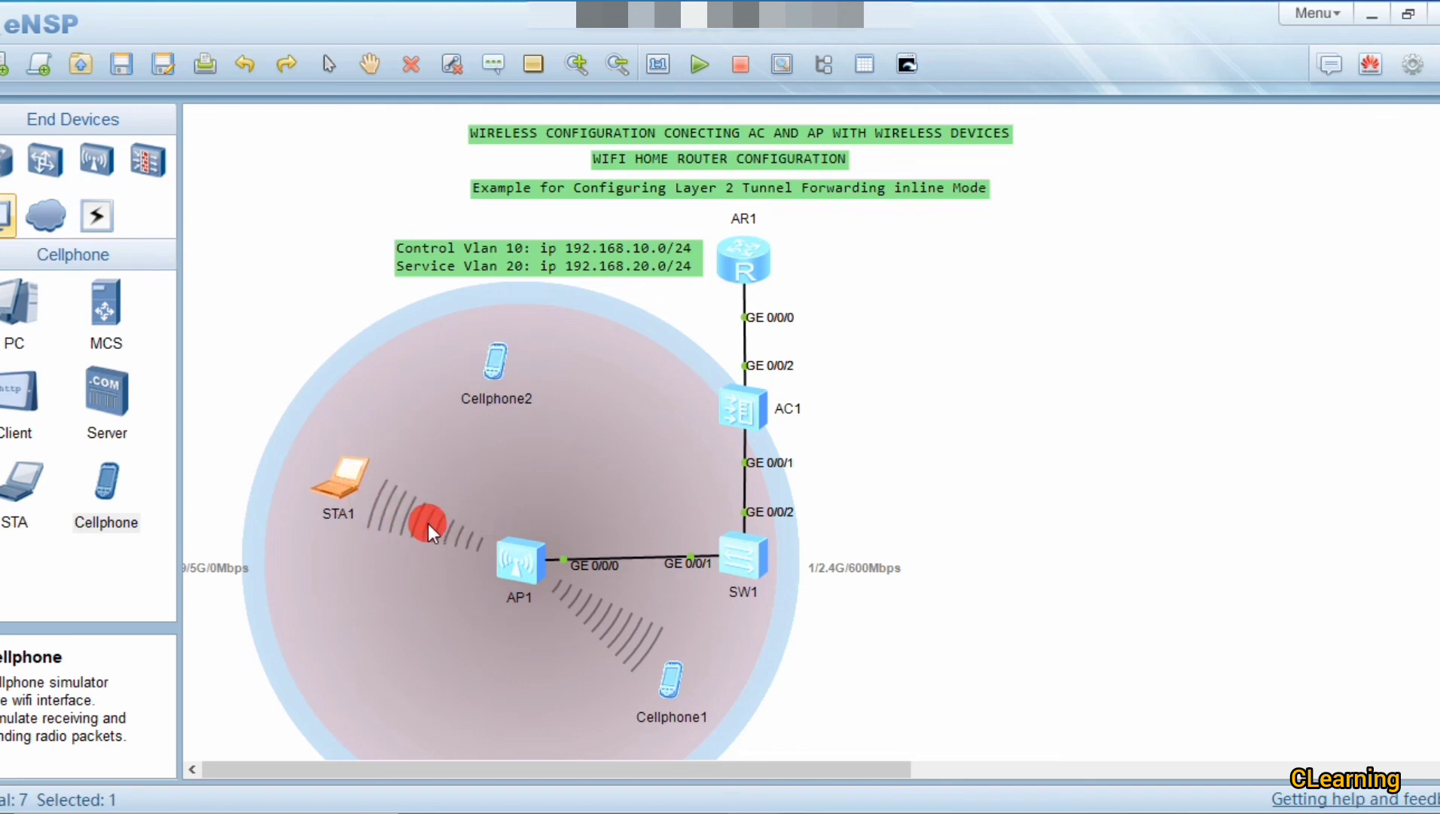
Step: Run ipconfig on Cellphone1 to show 192.168.20.26, and check STA1's address
double_click(671, 669)
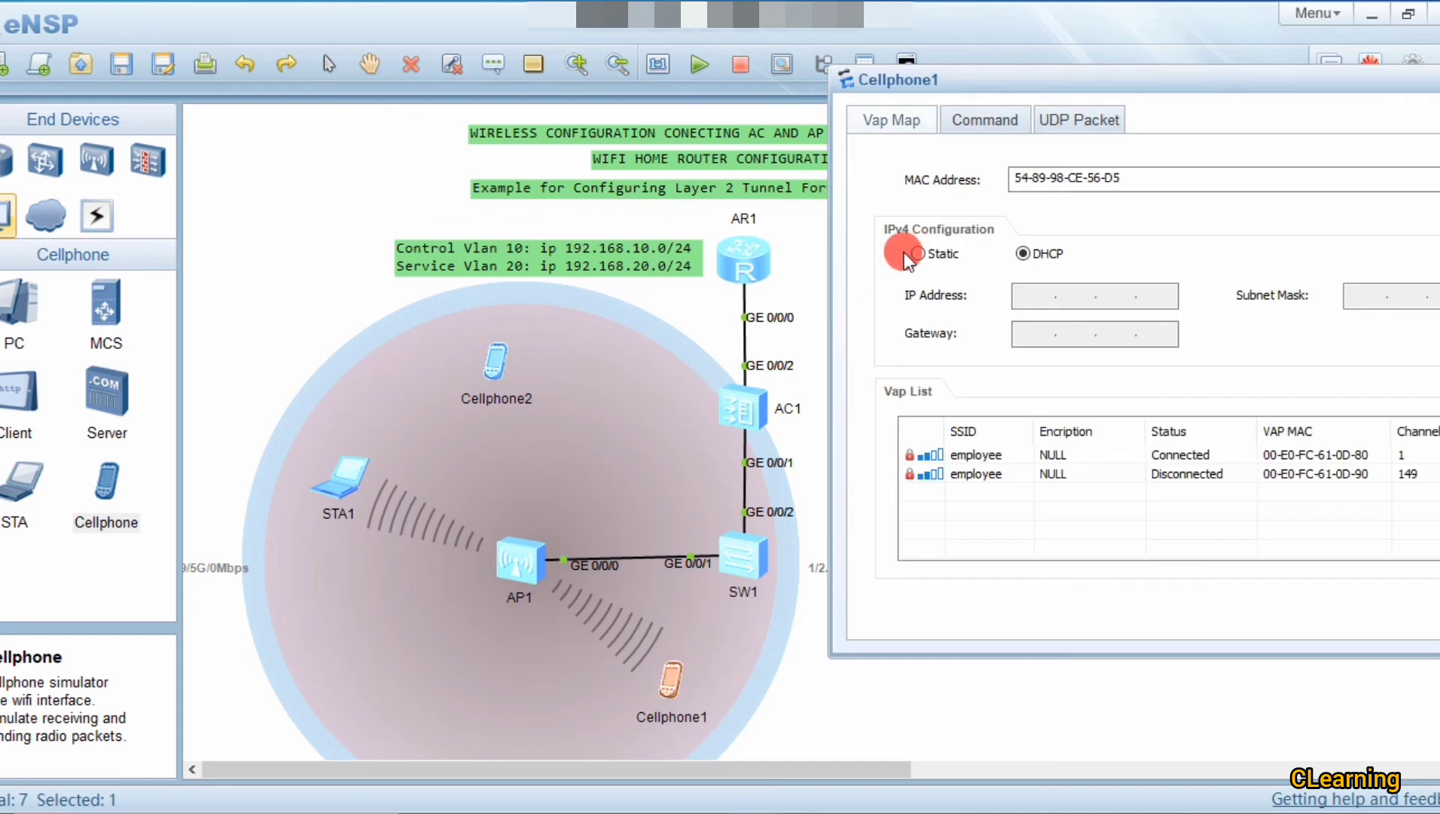
click(986, 125)
click(987, 181)
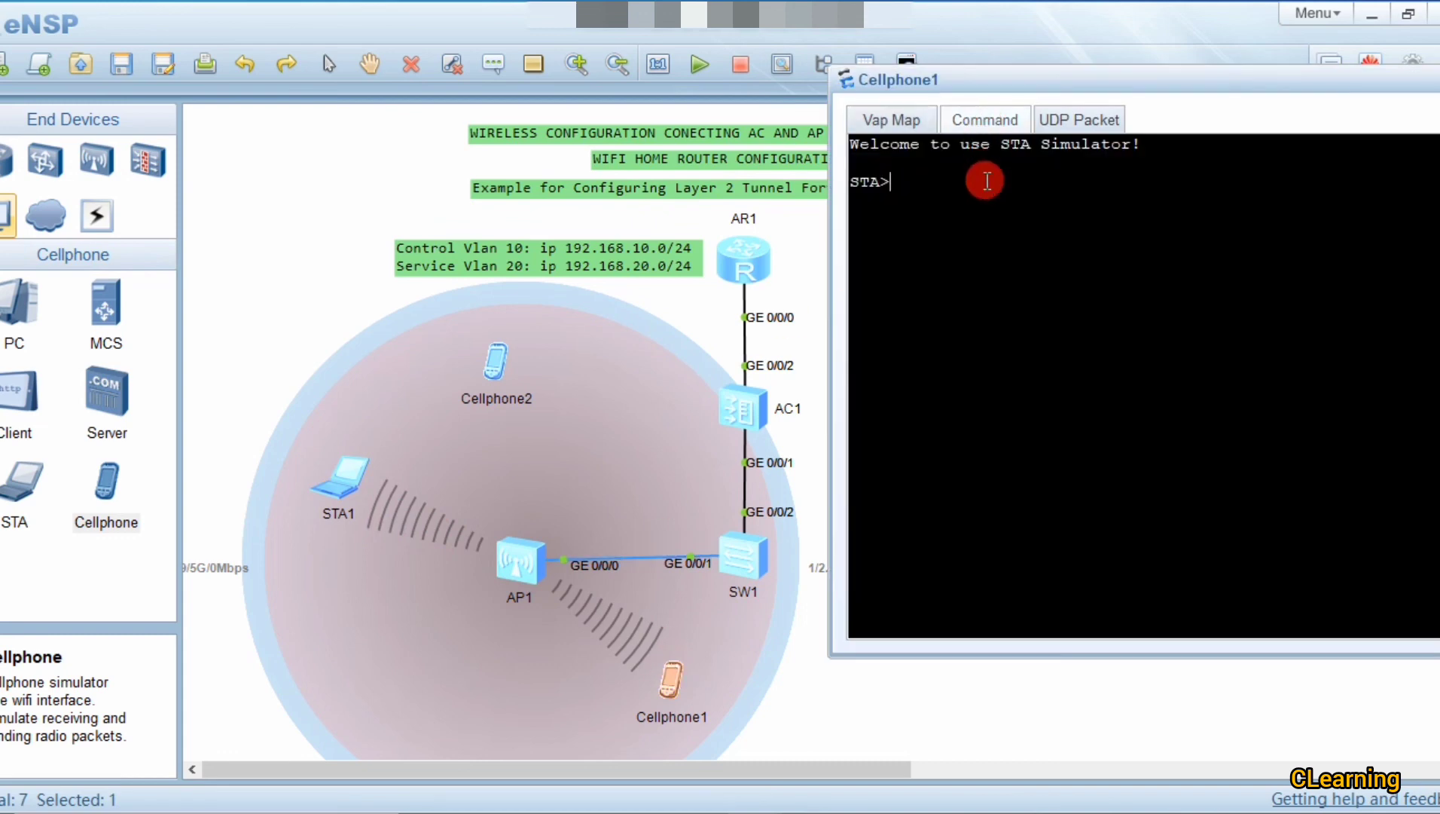
text(ipconfig)
key(Return)
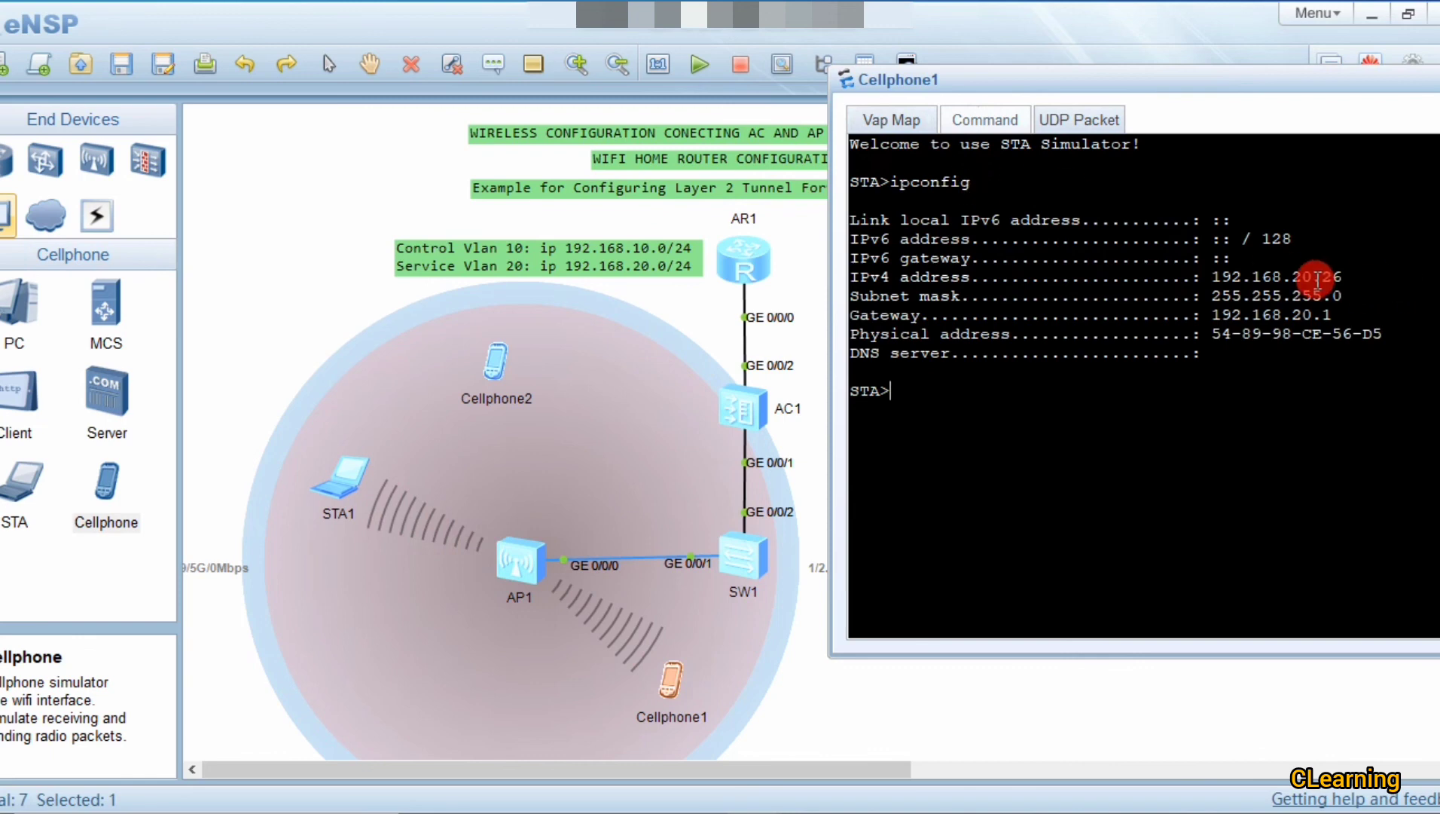
drag(1334, 277, 1243, 279)
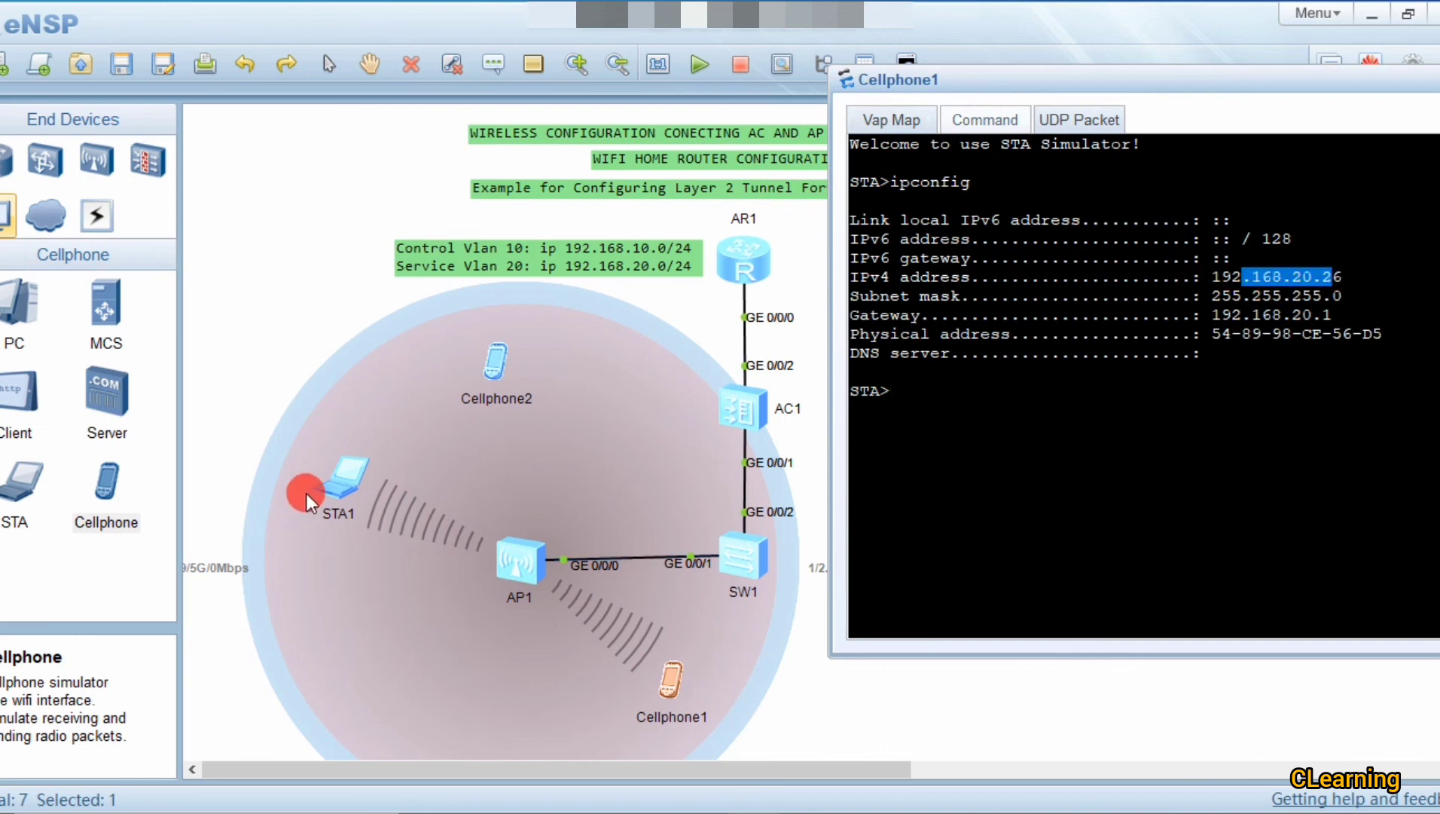
double_click(319, 485)
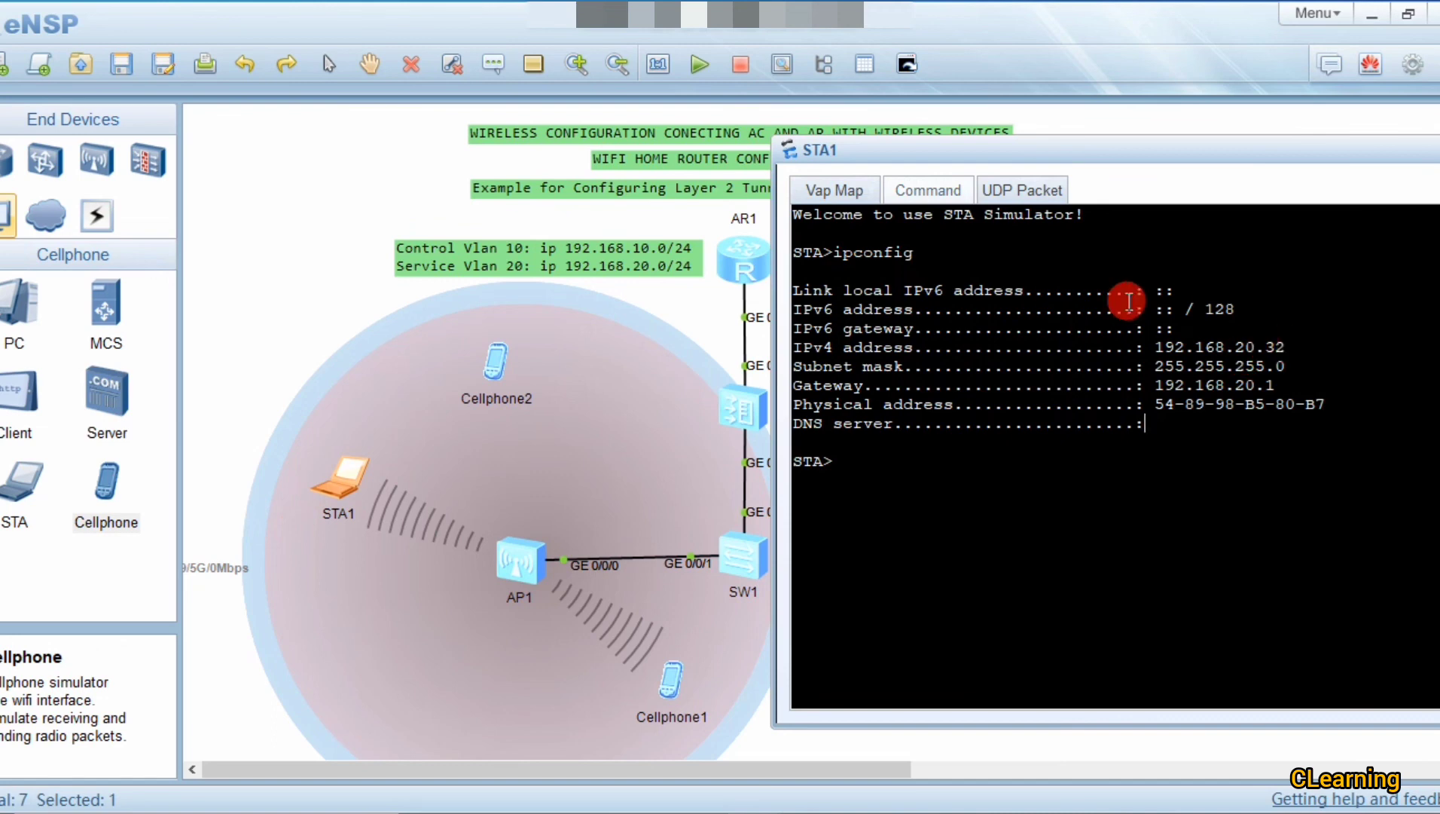
click(649, 342)
Step: Ping STA1 at 192.168.20.32 from Cellphone1, getting 5 of 5 replies, then close the window
double_click(660, 674)
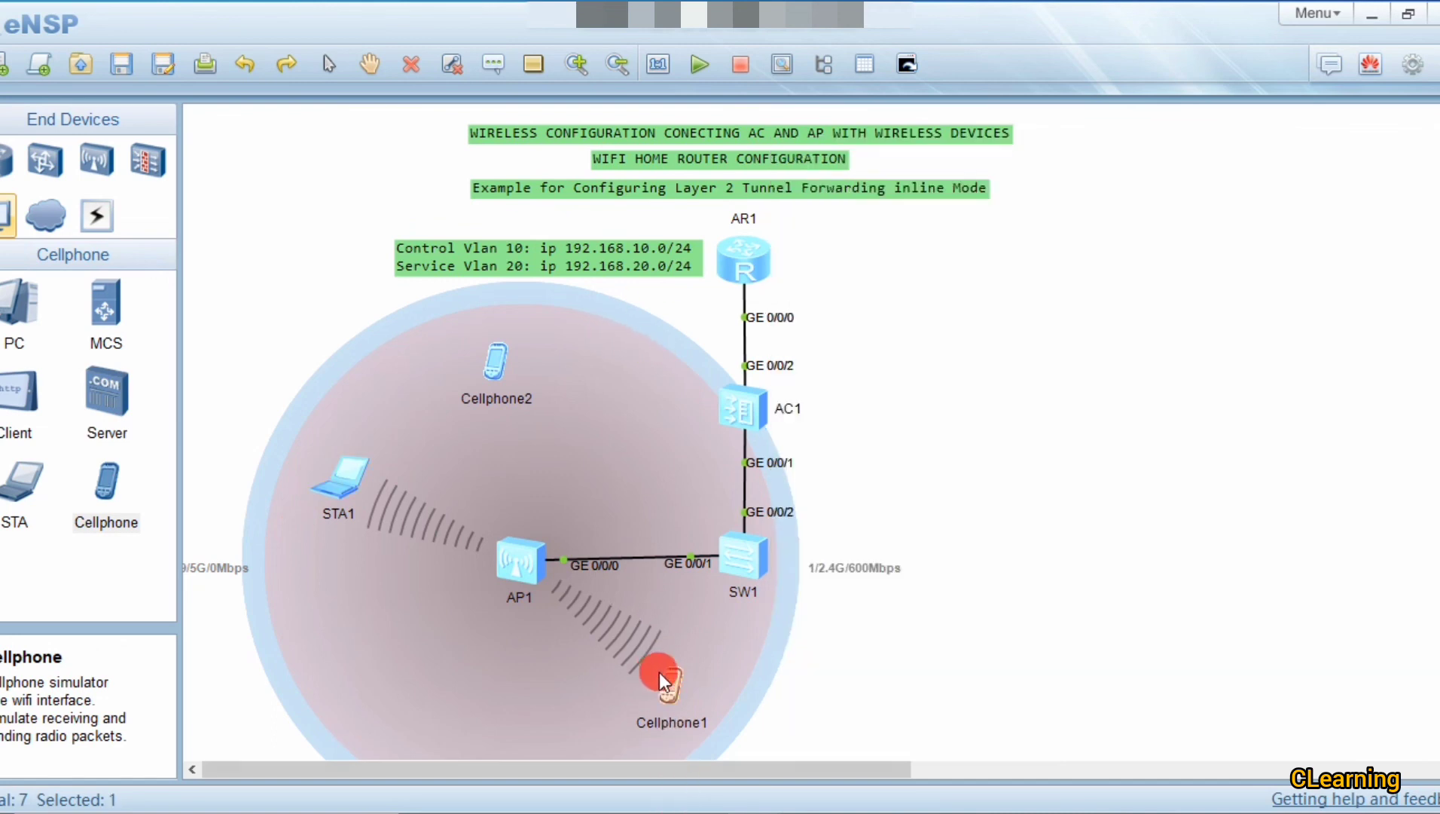
click(1082, 415)
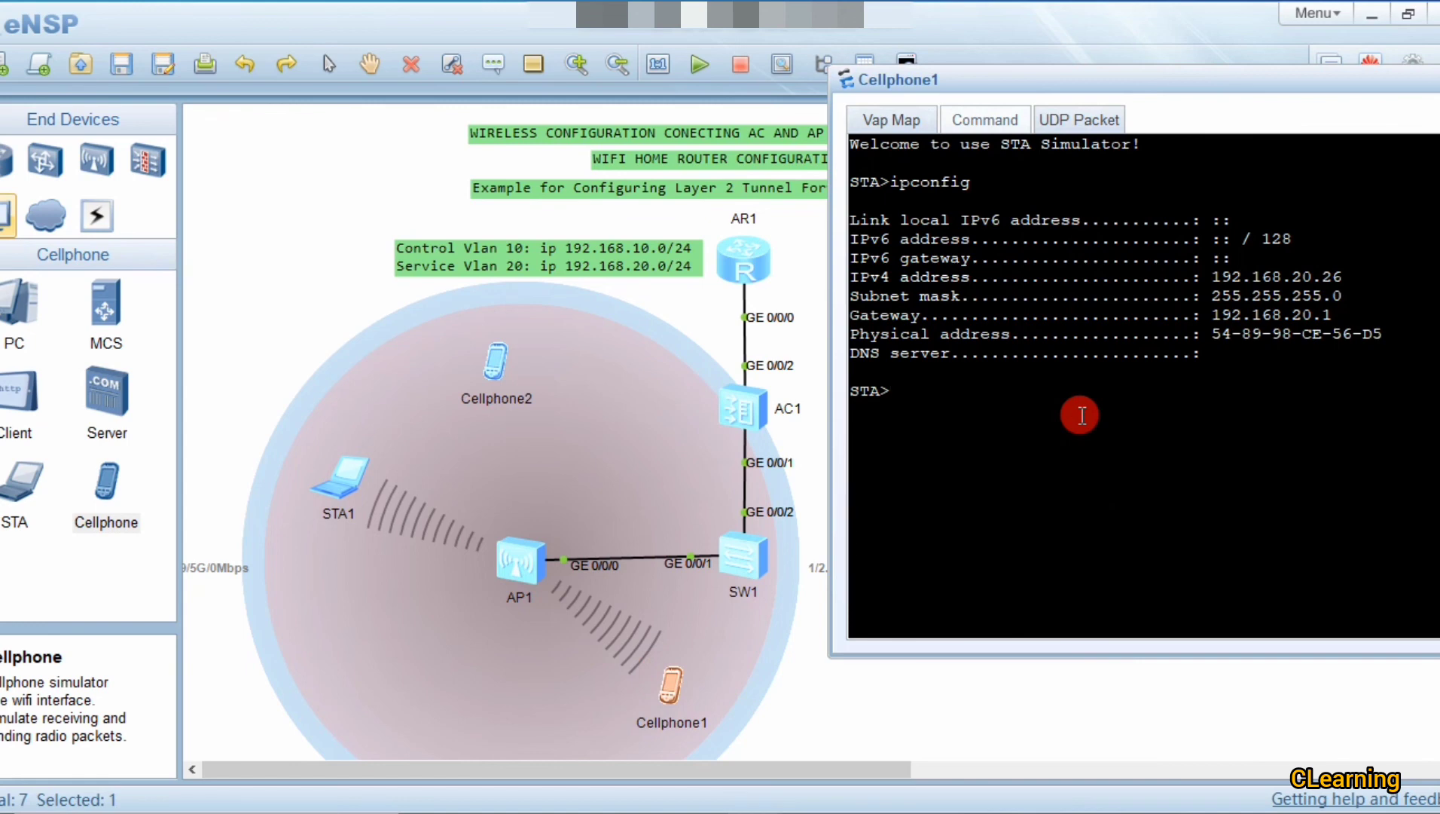
text(ping)
text( 192.168)
text(.20)
key(BackSpace)
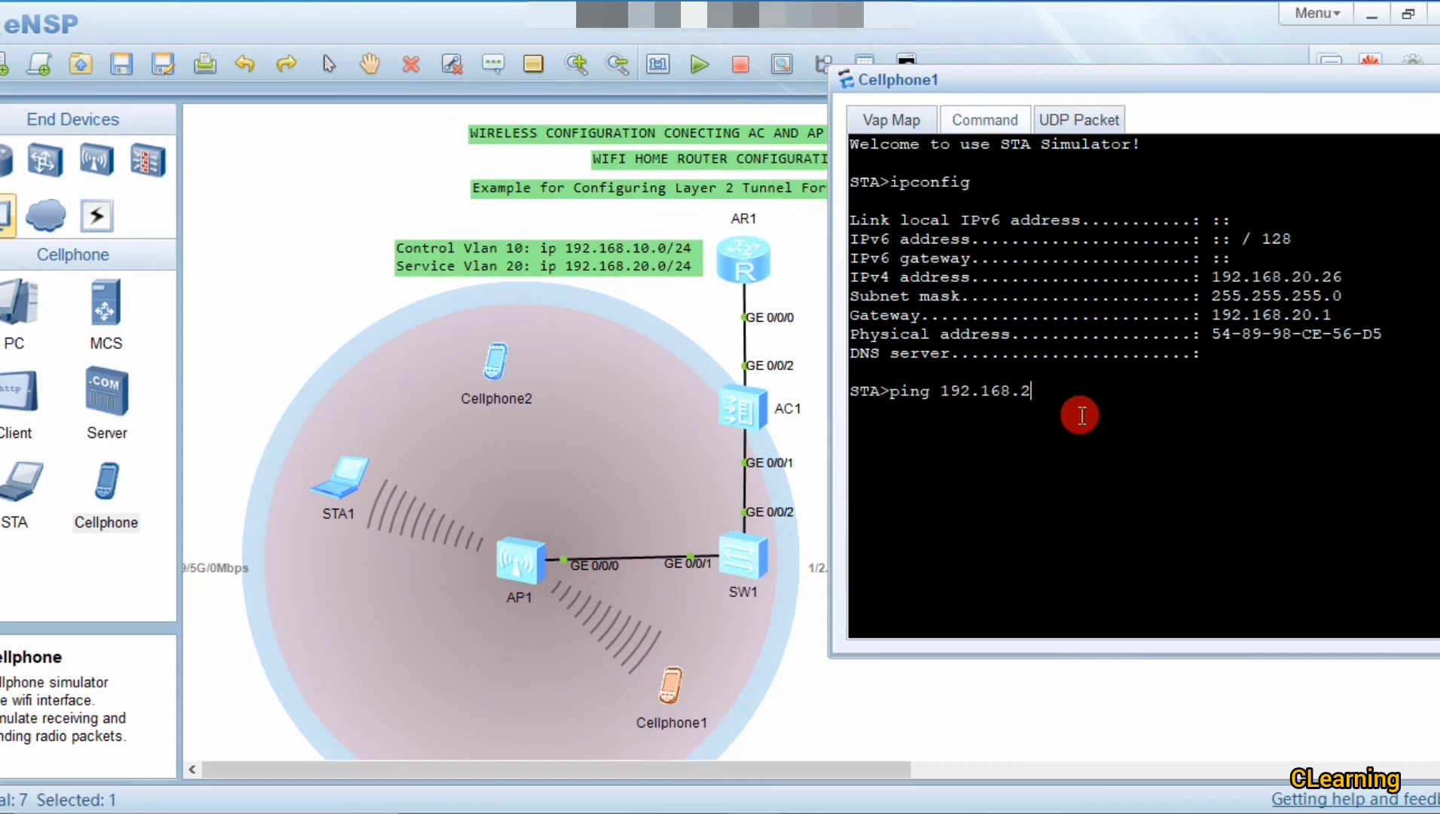
text(0.32)
key(Return)
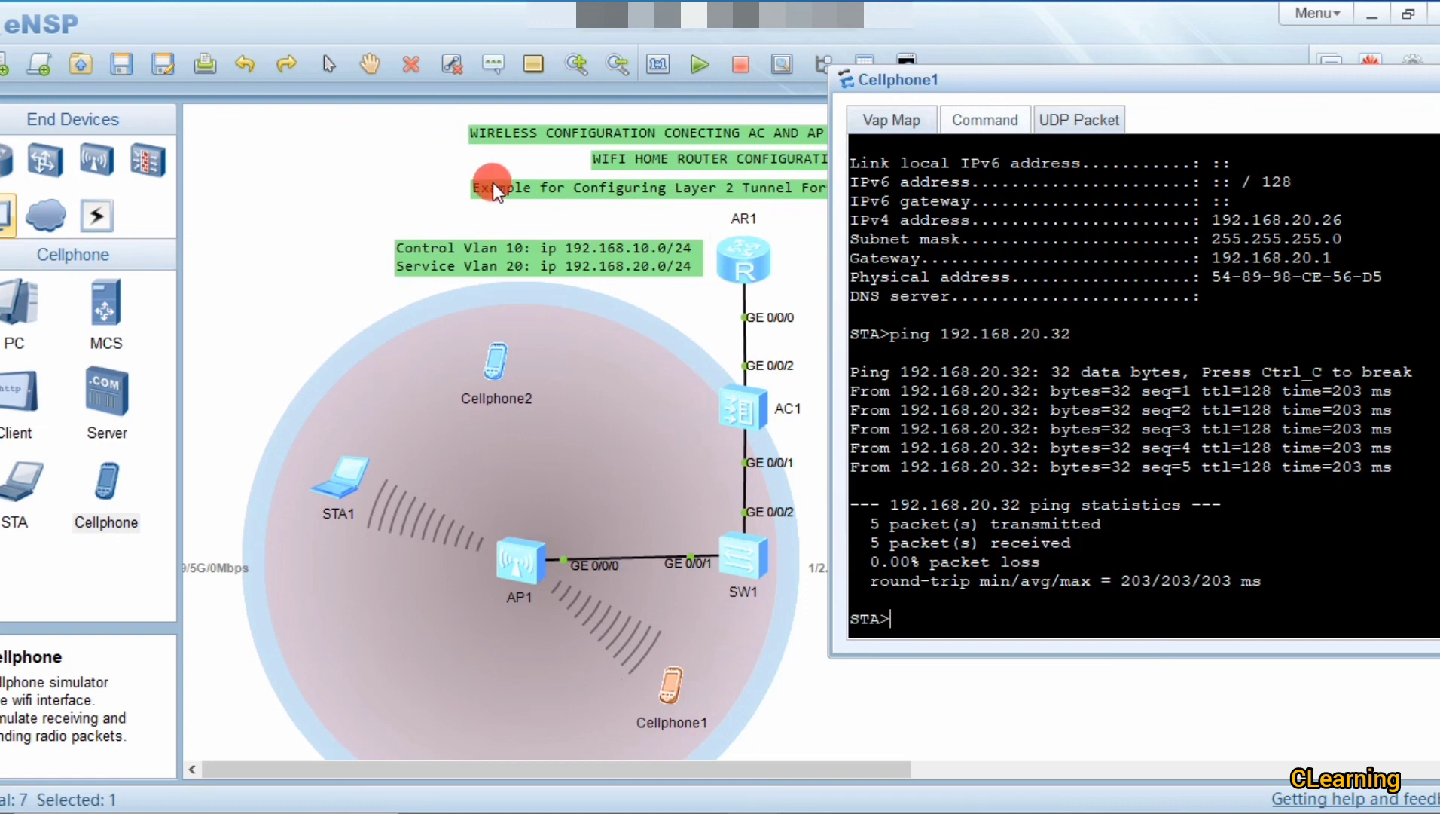
click(898, 286)
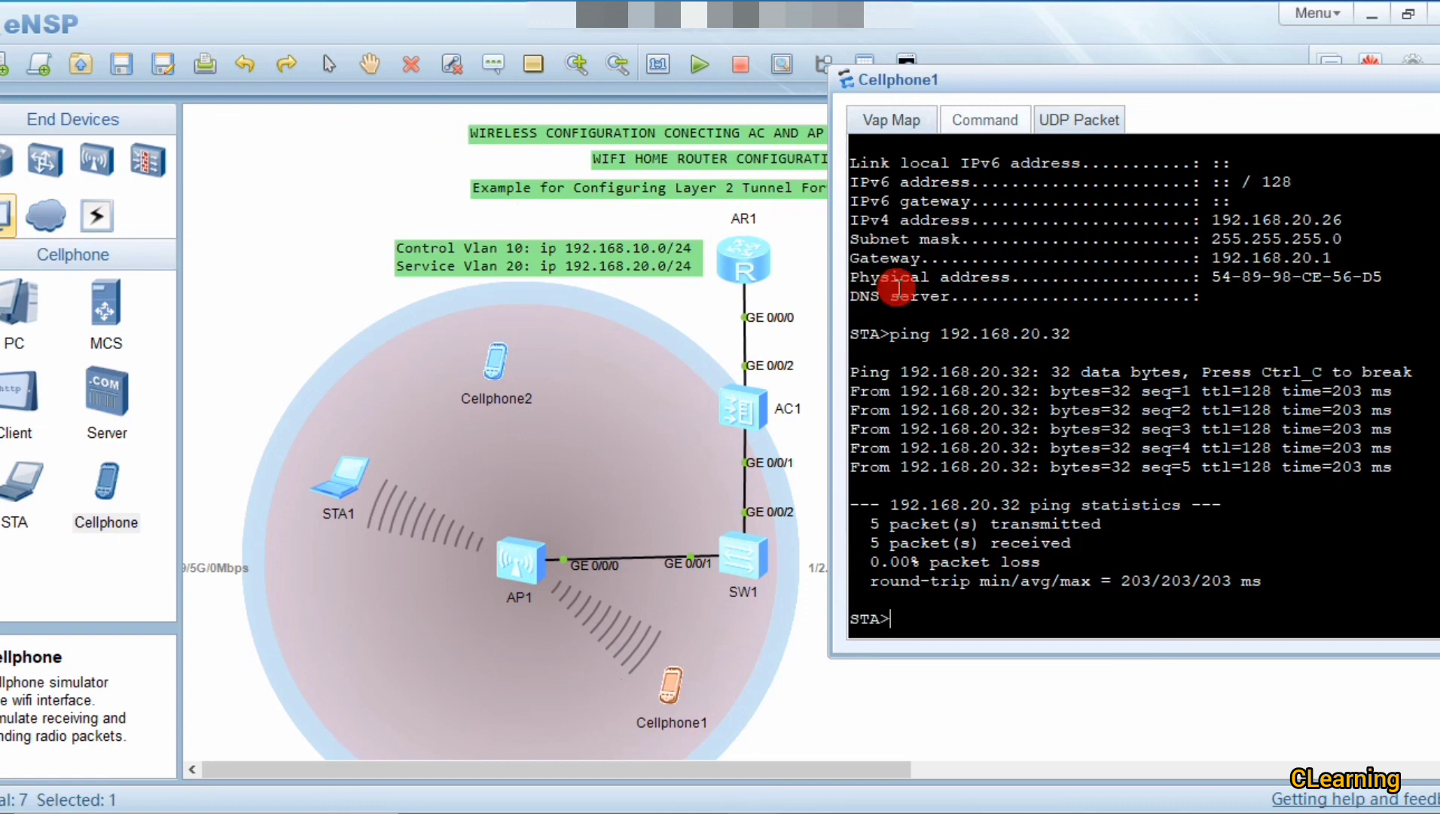
drag(1118, 82, 952, 72)
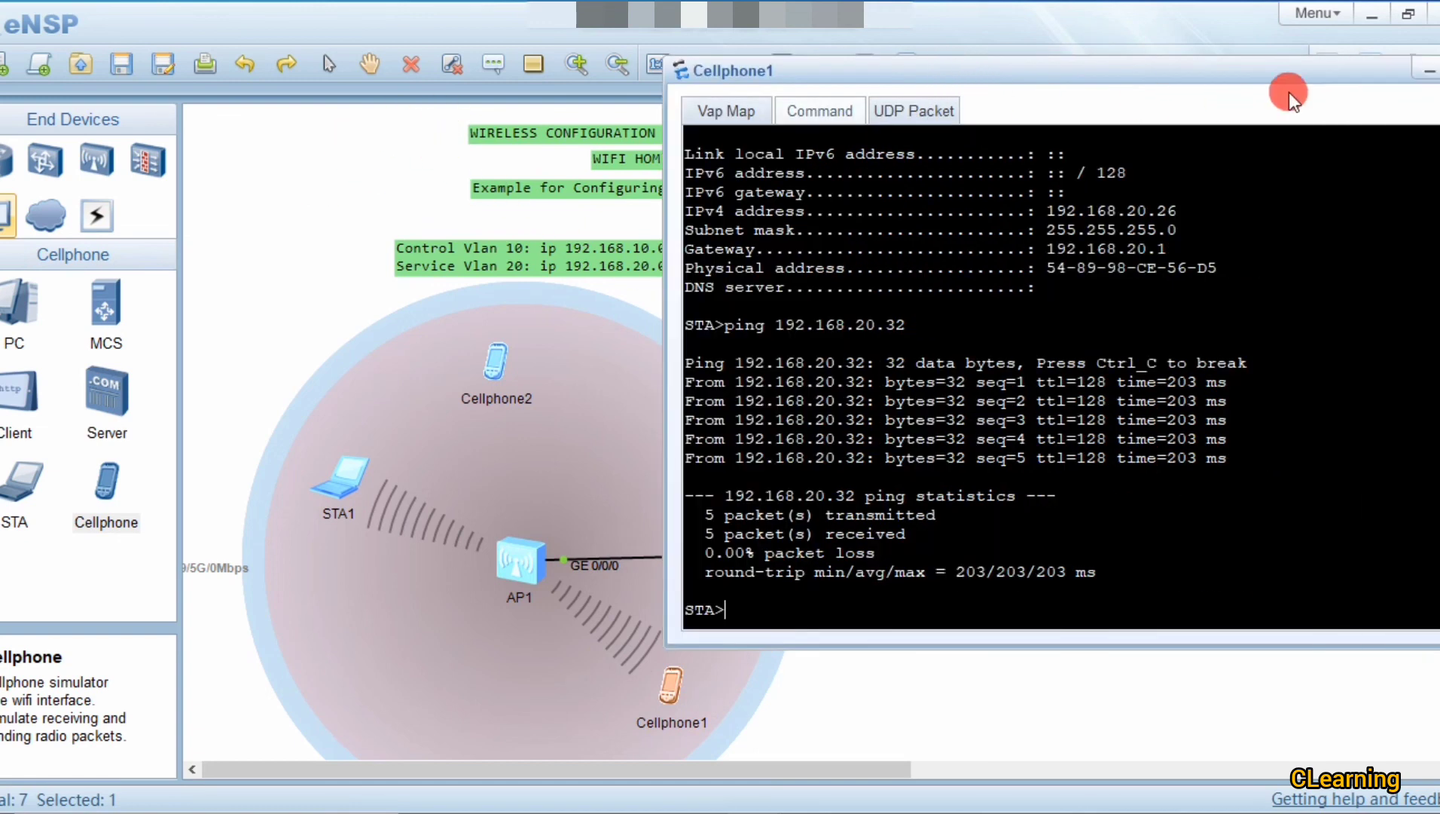
click(1315, 71)
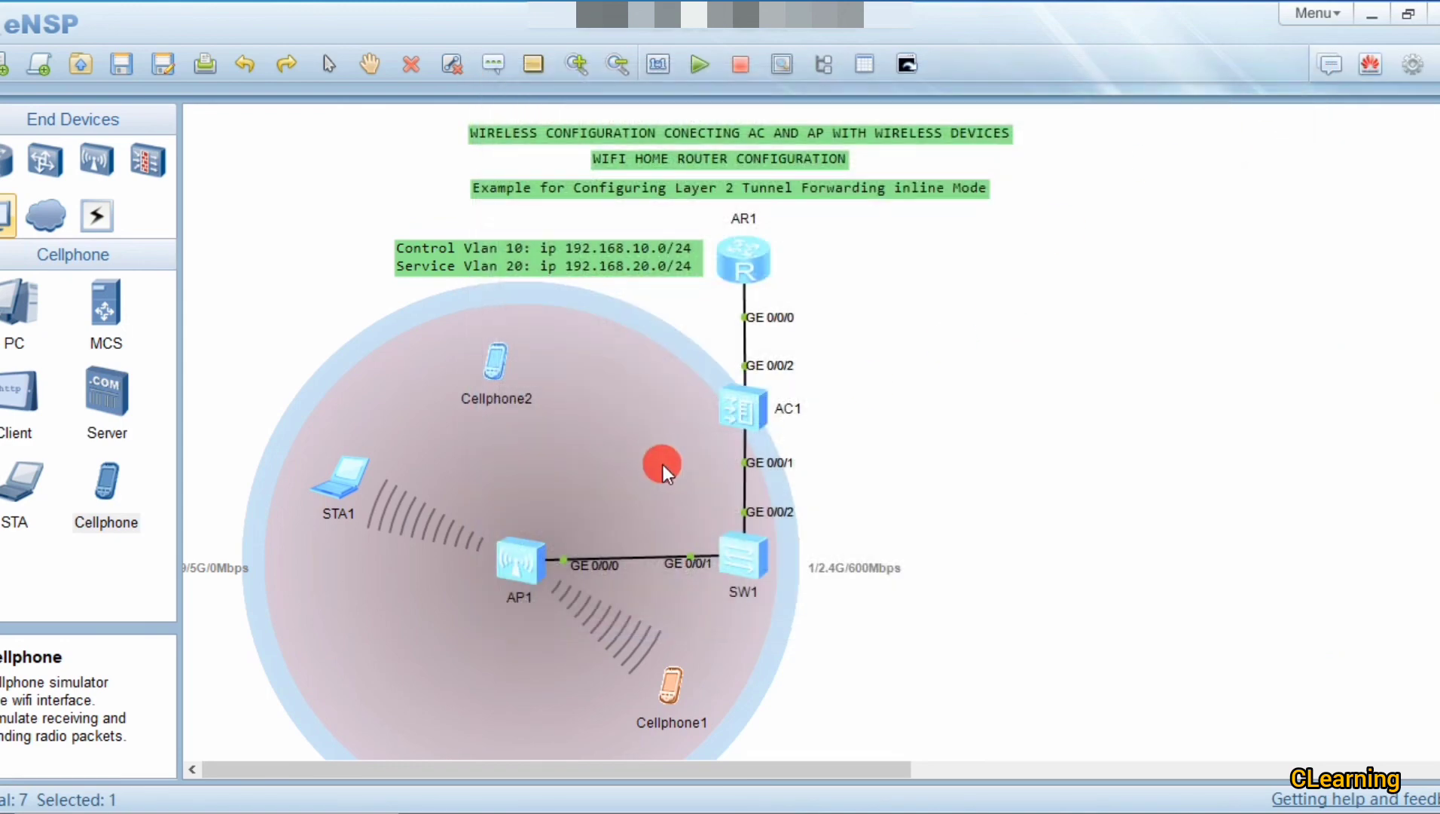
Step: Shift AP1 and its coverage circle right, and reposition STA1 inside the circle near AP1
drag(530, 561, 590, 573)
click(765, 284)
click(297, 501)
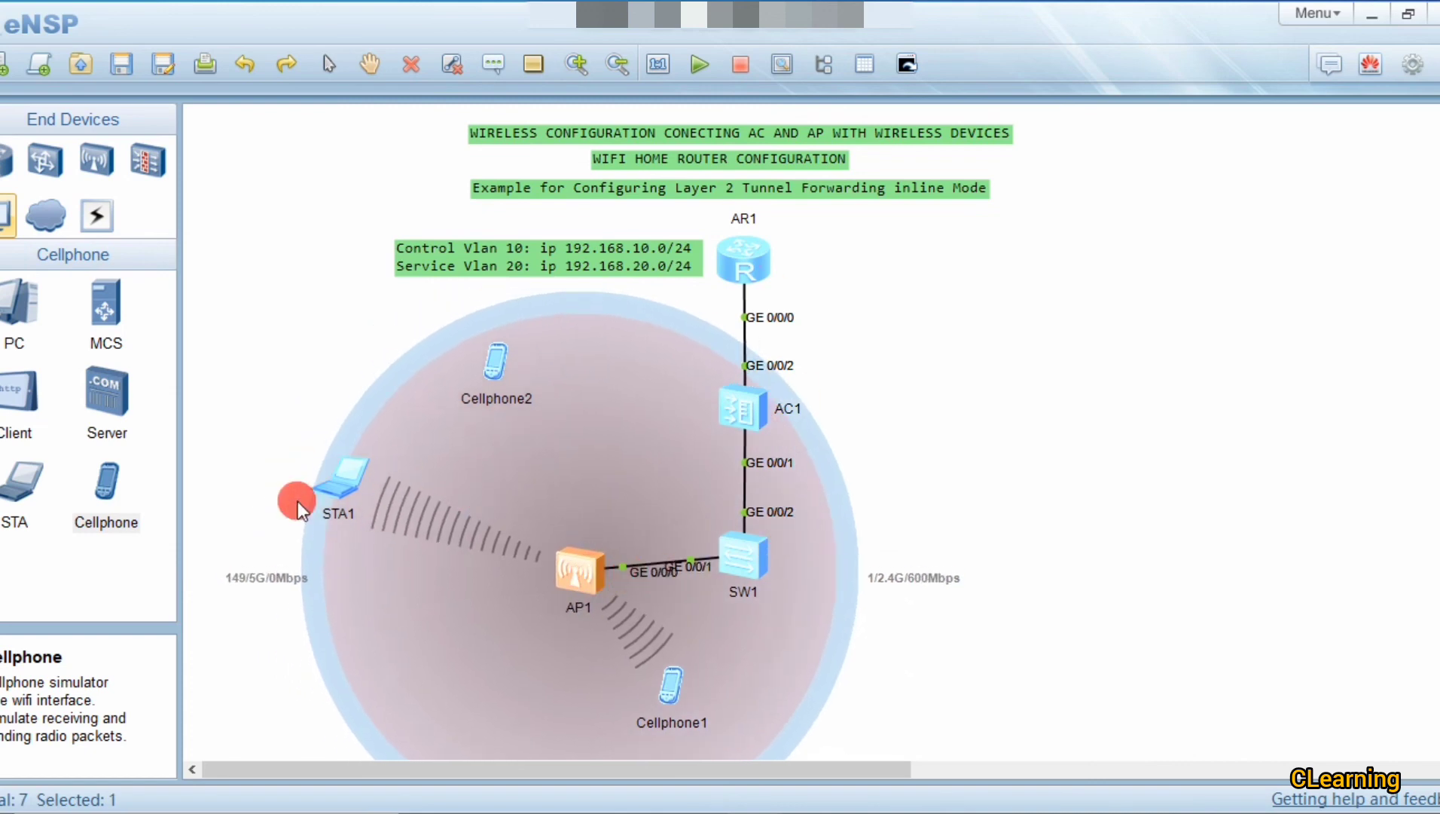
click(330, 491)
drag(332, 490, 308, 522)
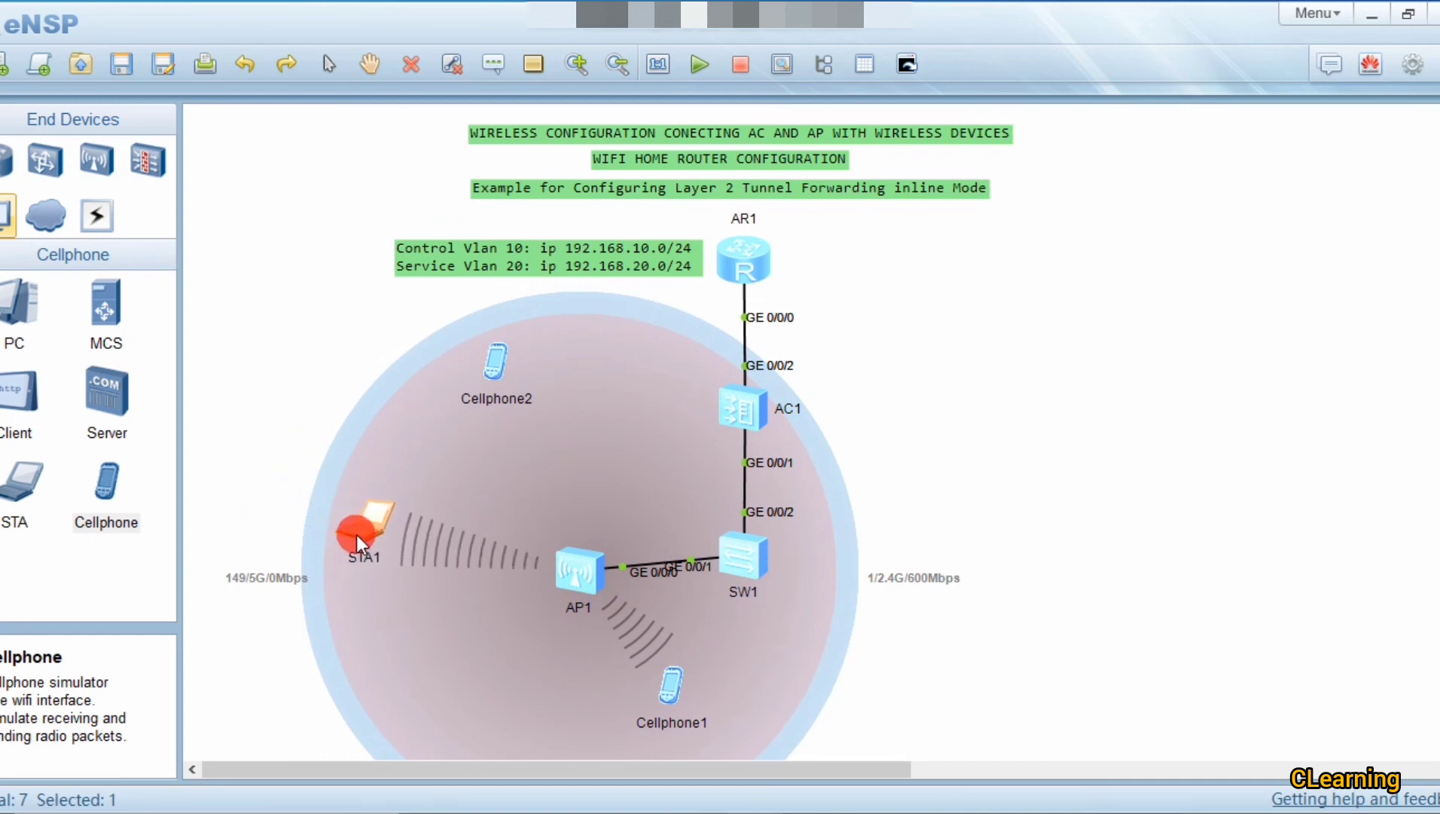
drag(357, 536, 393, 525)
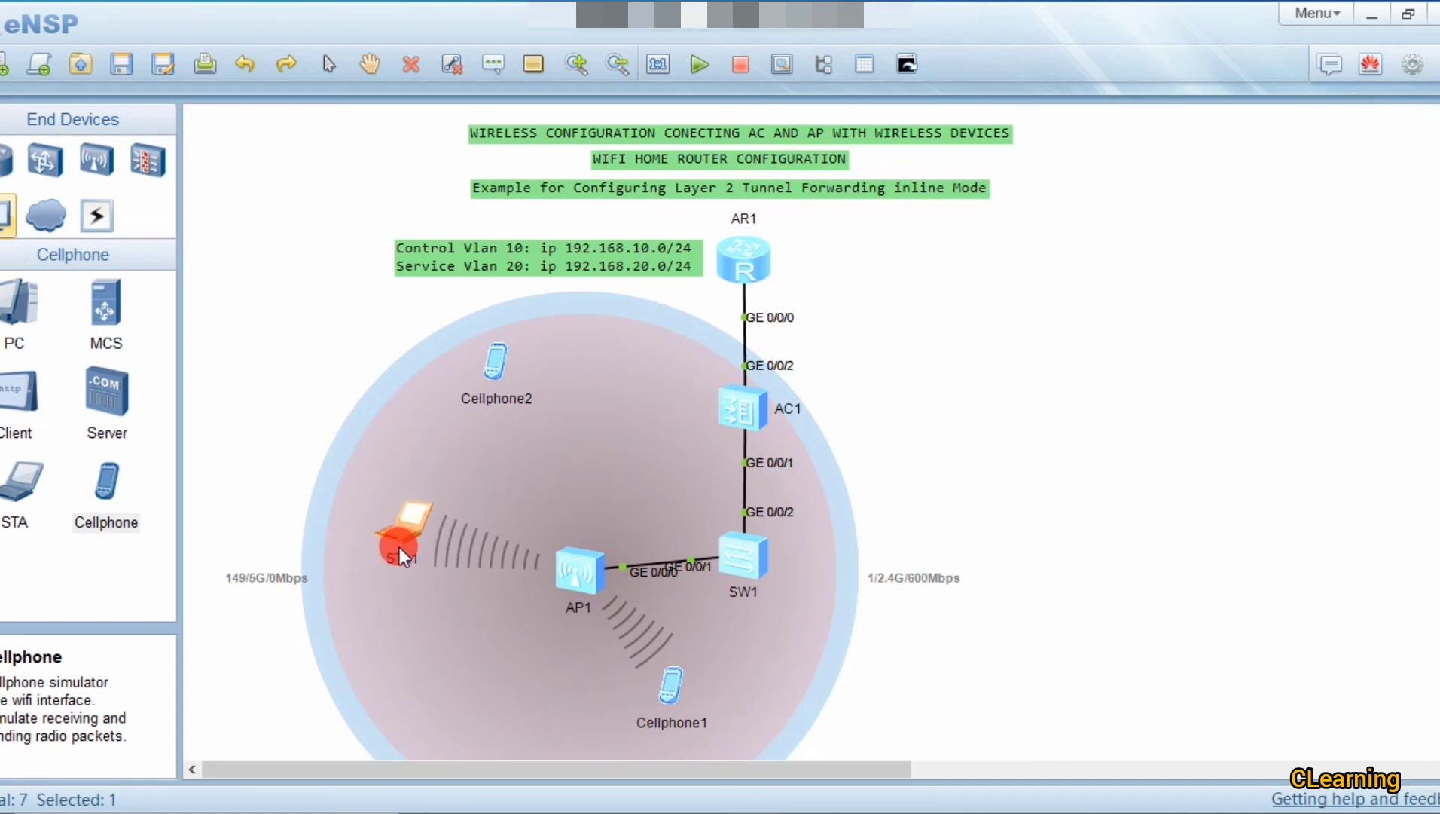